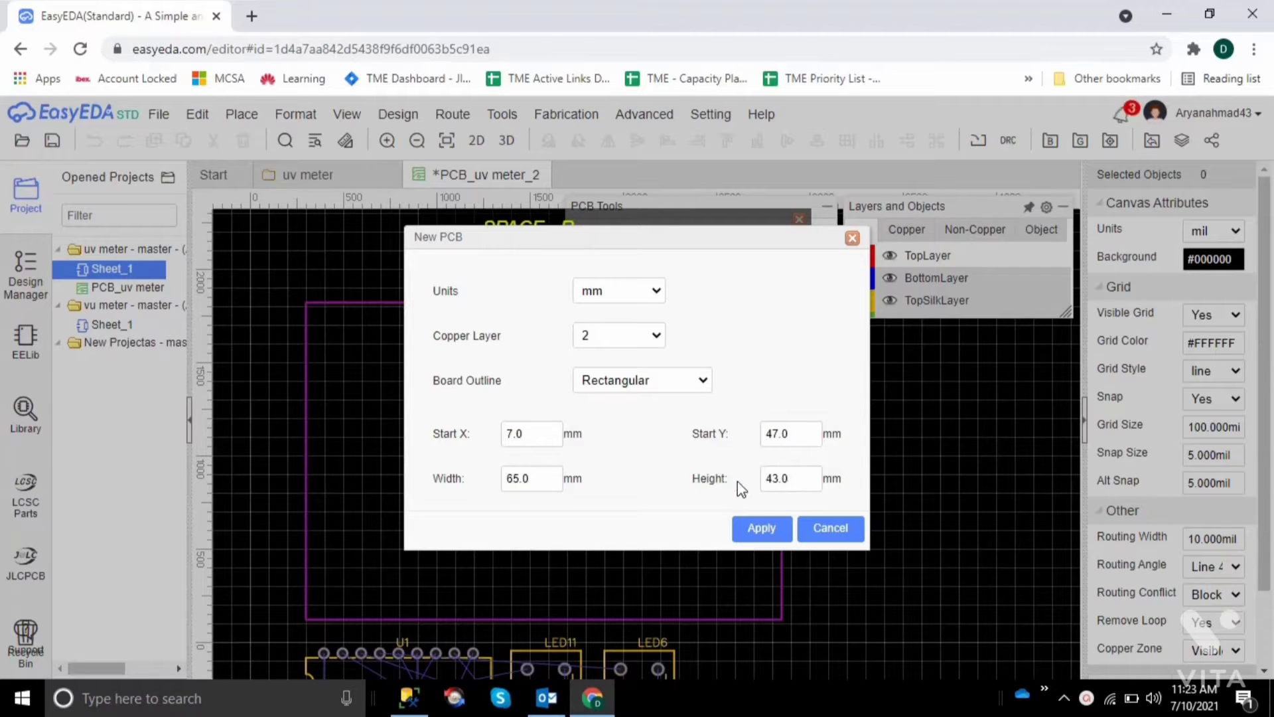
# Set the new PCB's board width to 100 mm
pyautogui.doubleClick(540, 480)
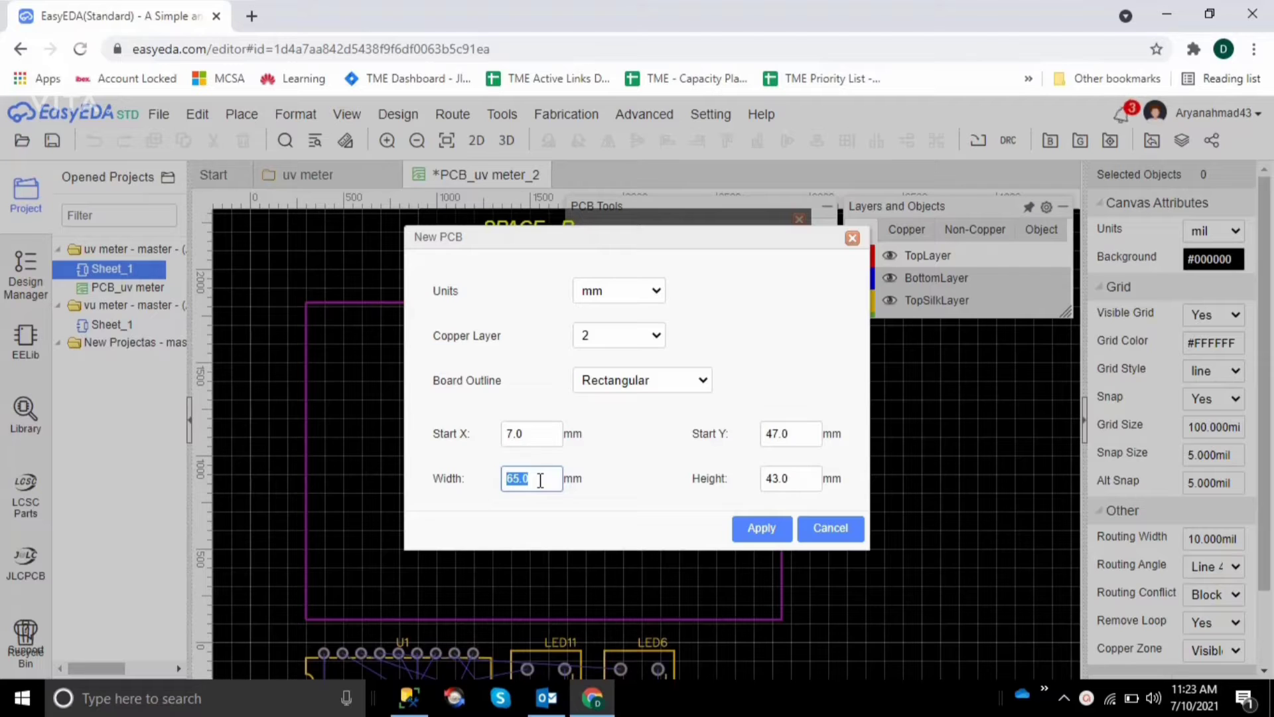
pyautogui.press('BackSpace')
pyautogui.write('100')
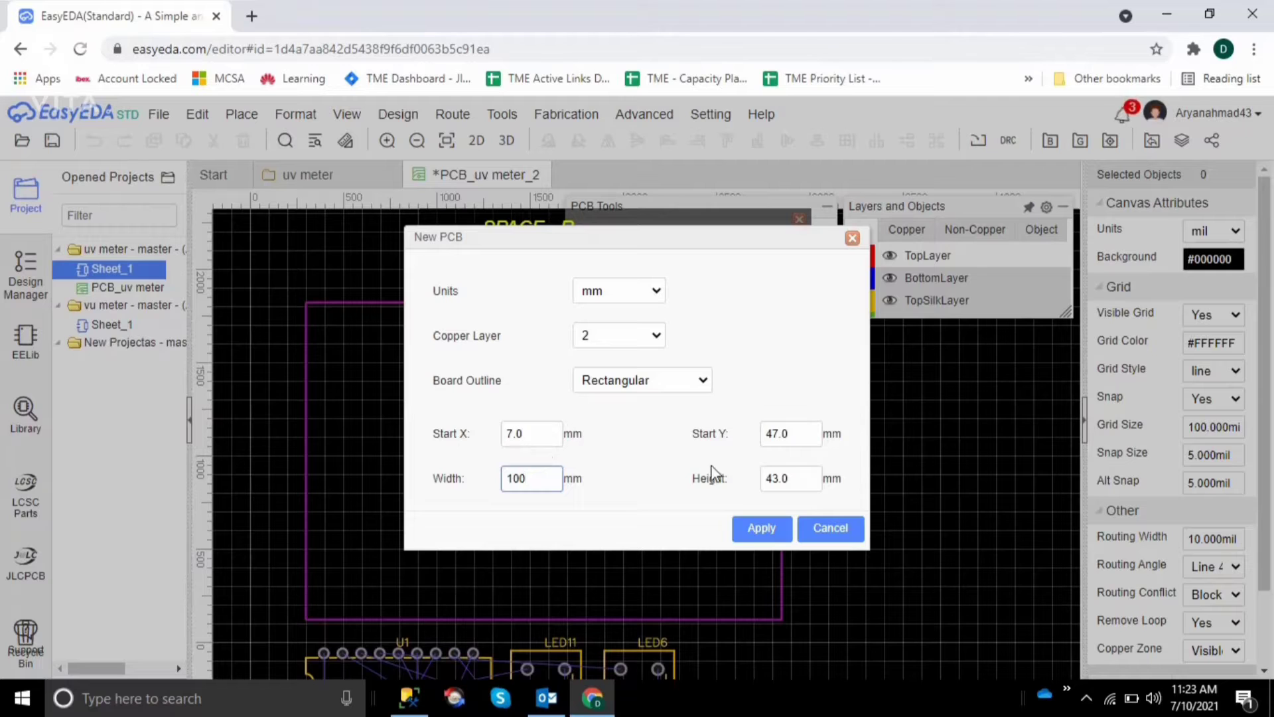
pyautogui.click(744, 529)
# Create the board outline with mm units, 2 copper layers and a Rectangular shape, and dismiss the rotation tip
pyautogui.click(654, 291)
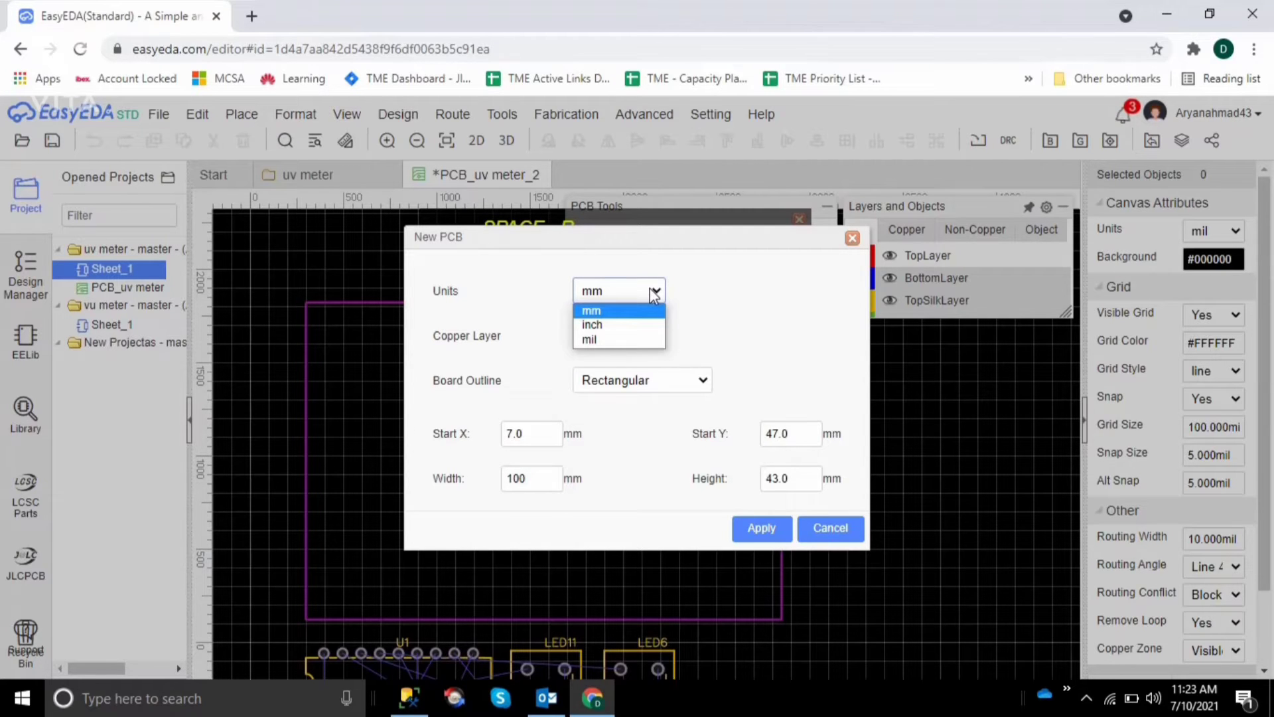
pyautogui.click(765, 324)
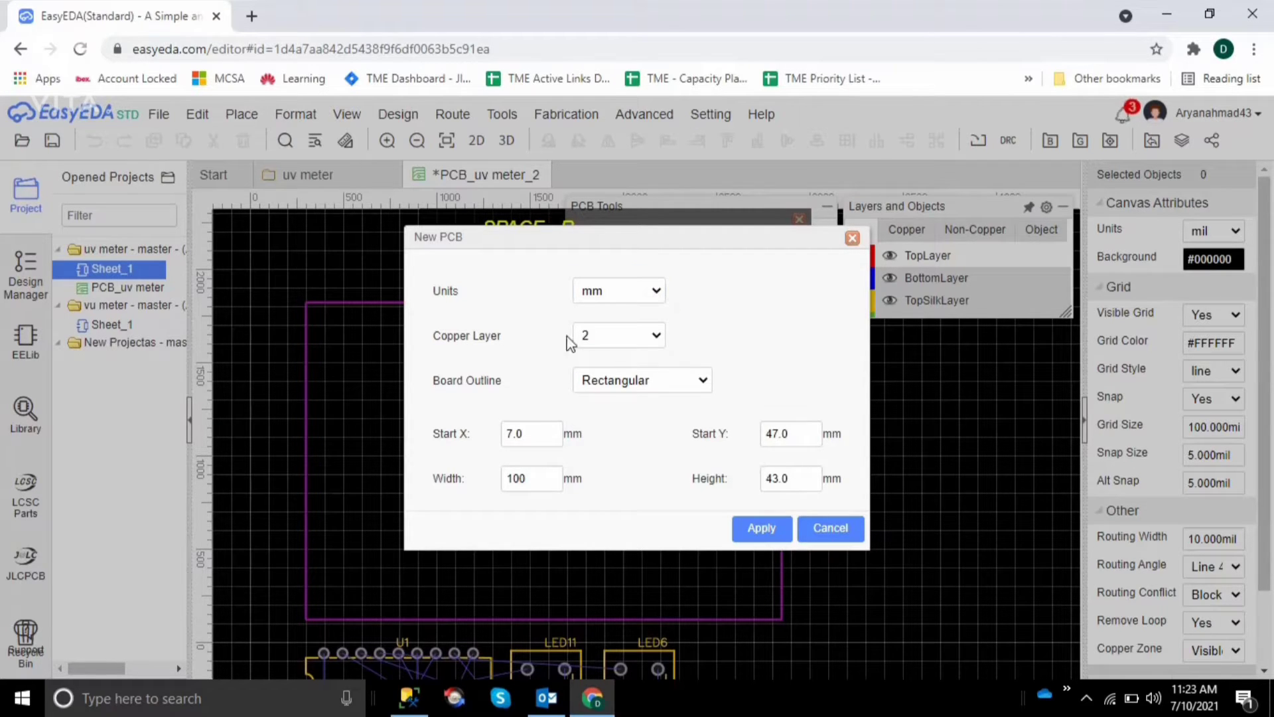
pyautogui.click(657, 340)
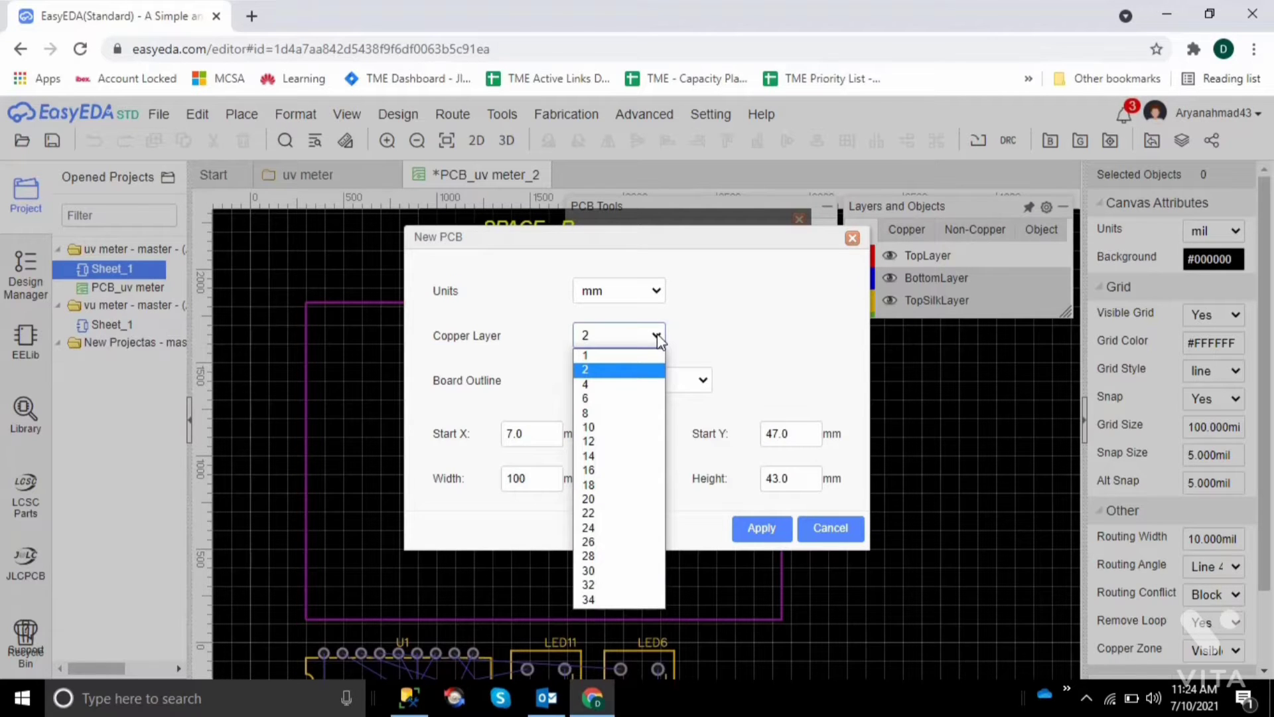
pyautogui.click(767, 348)
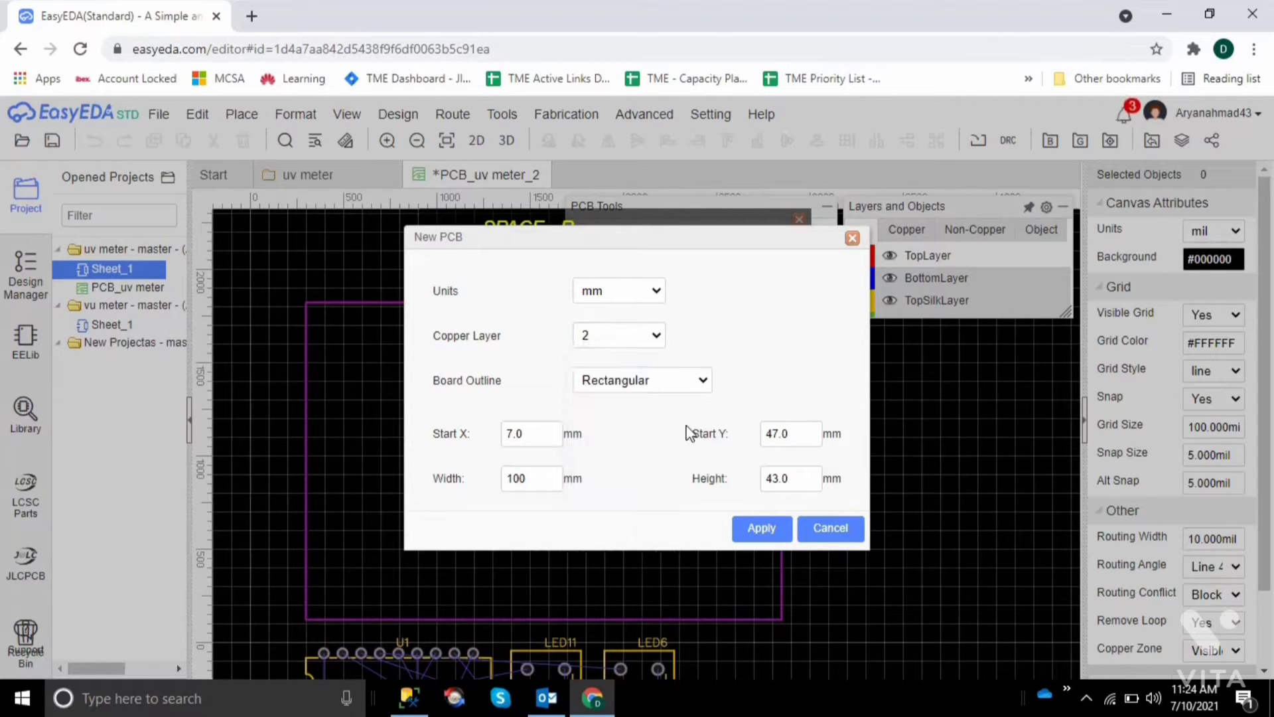
pyautogui.click(703, 382)
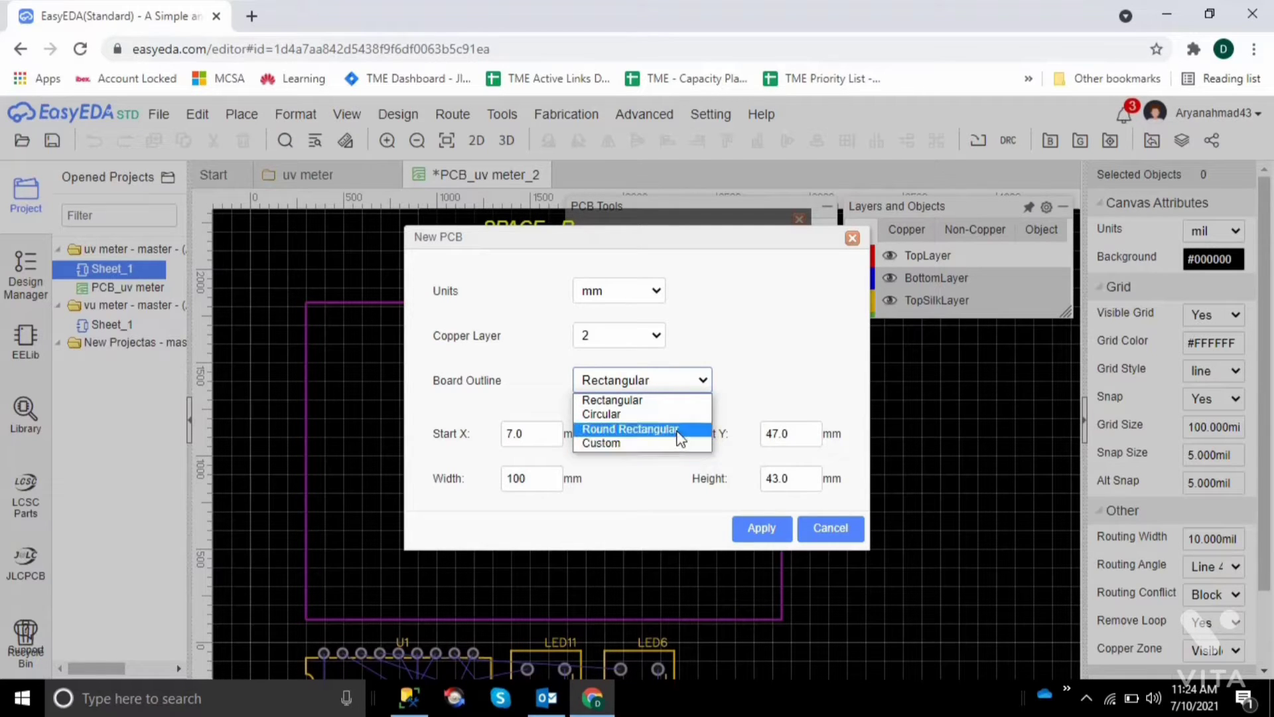
pyautogui.click(616, 402)
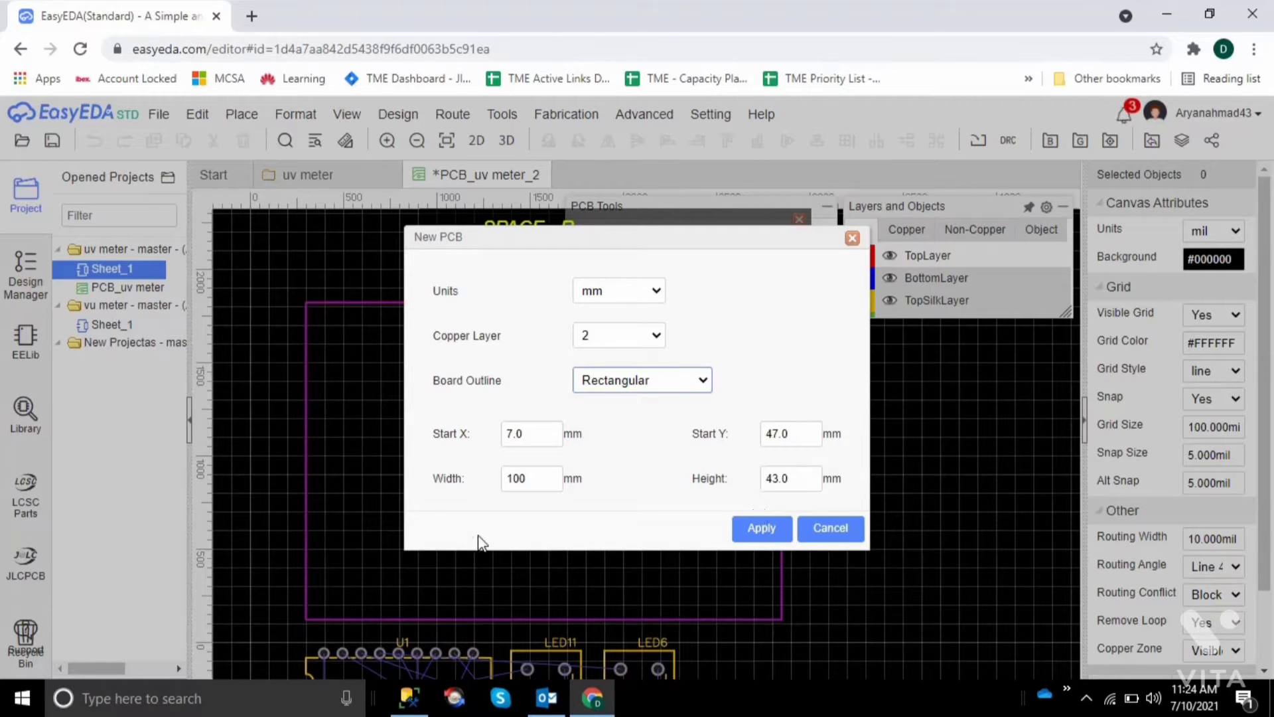
pyautogui.click(762, 528)
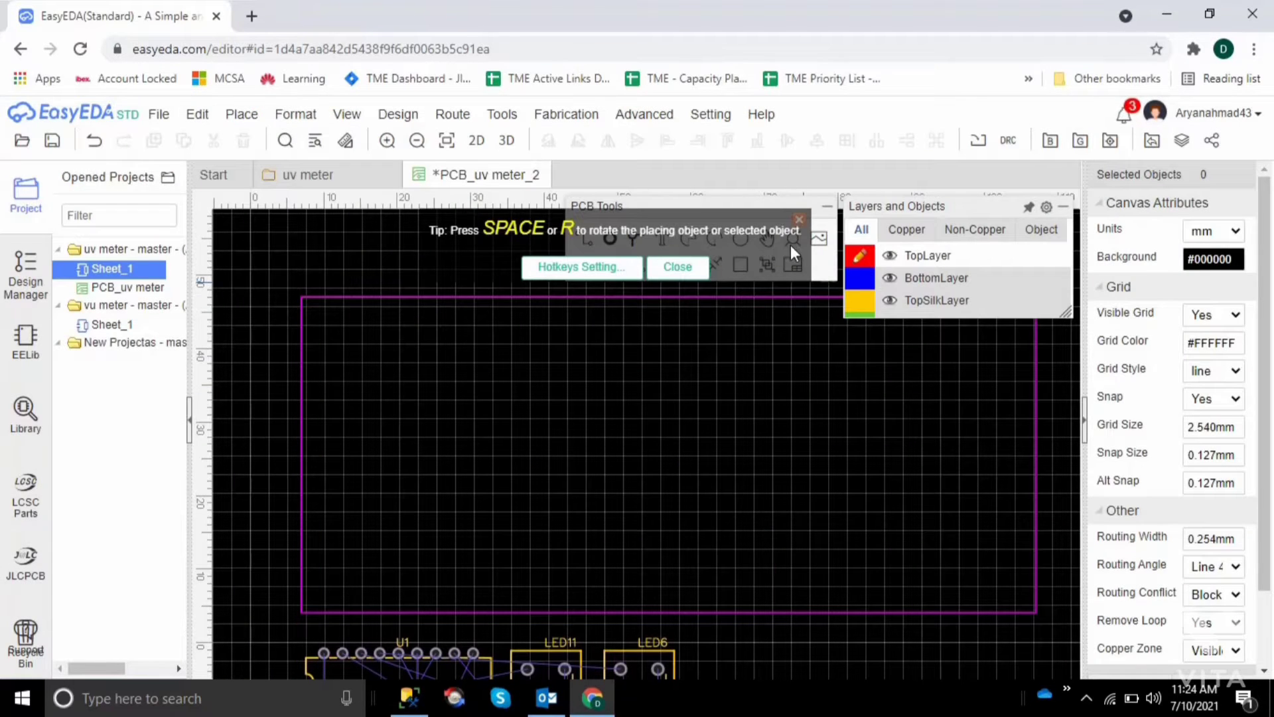
pyautogui.click(799, 219)
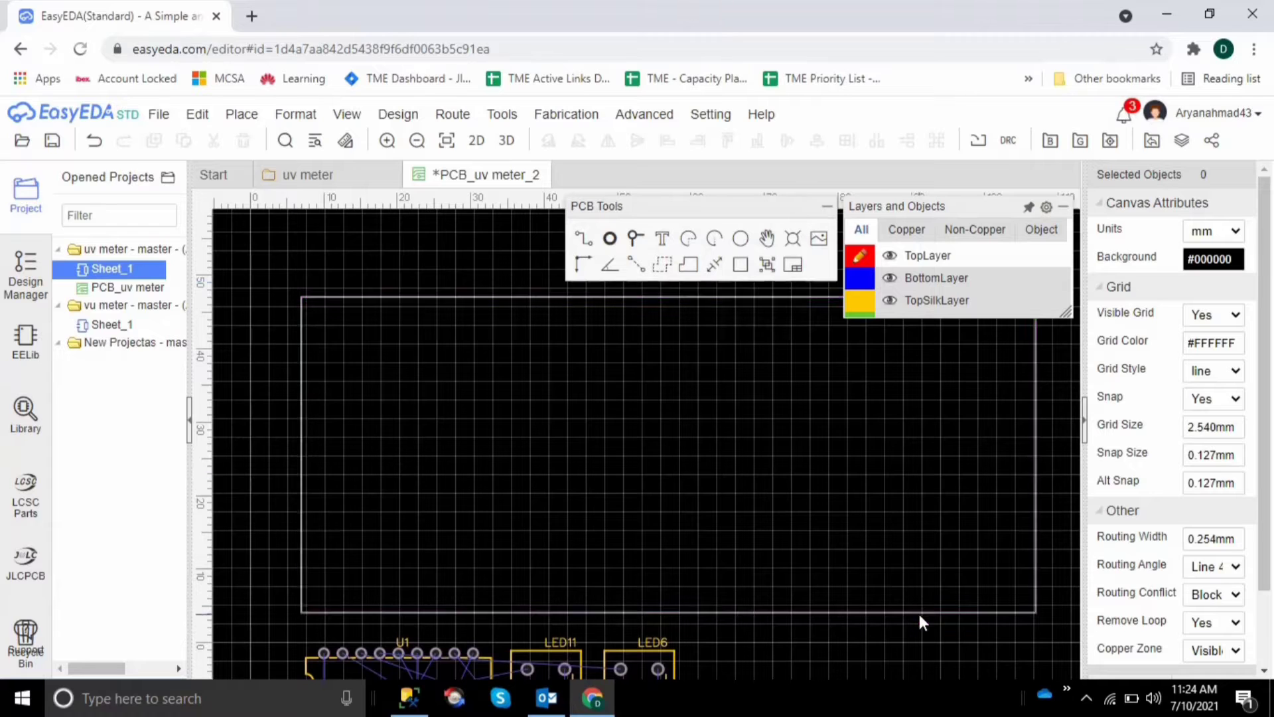
# Move LED1 from the unplaced components into the board's upper-left corner, at about X 14.5 mm, Y 42 mm
pyautogui.scroll(-5, 921, 644)
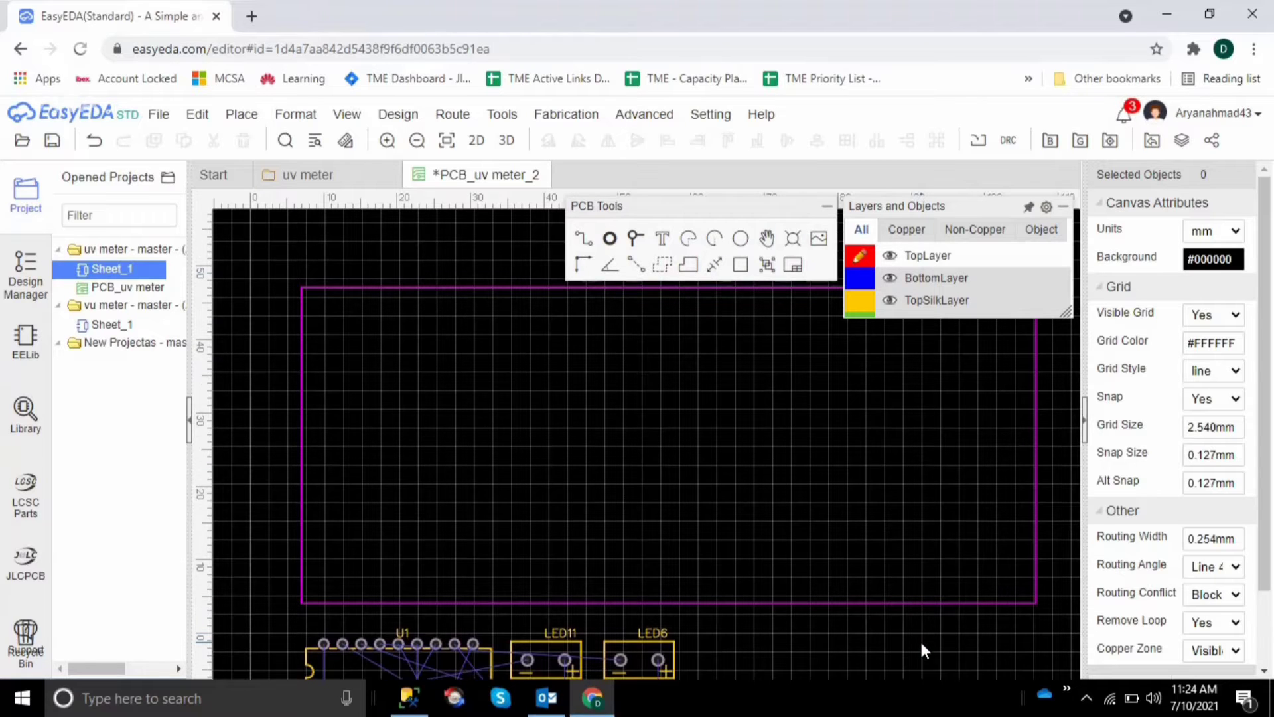
pyautogui.scroll(-4, 923, 647)
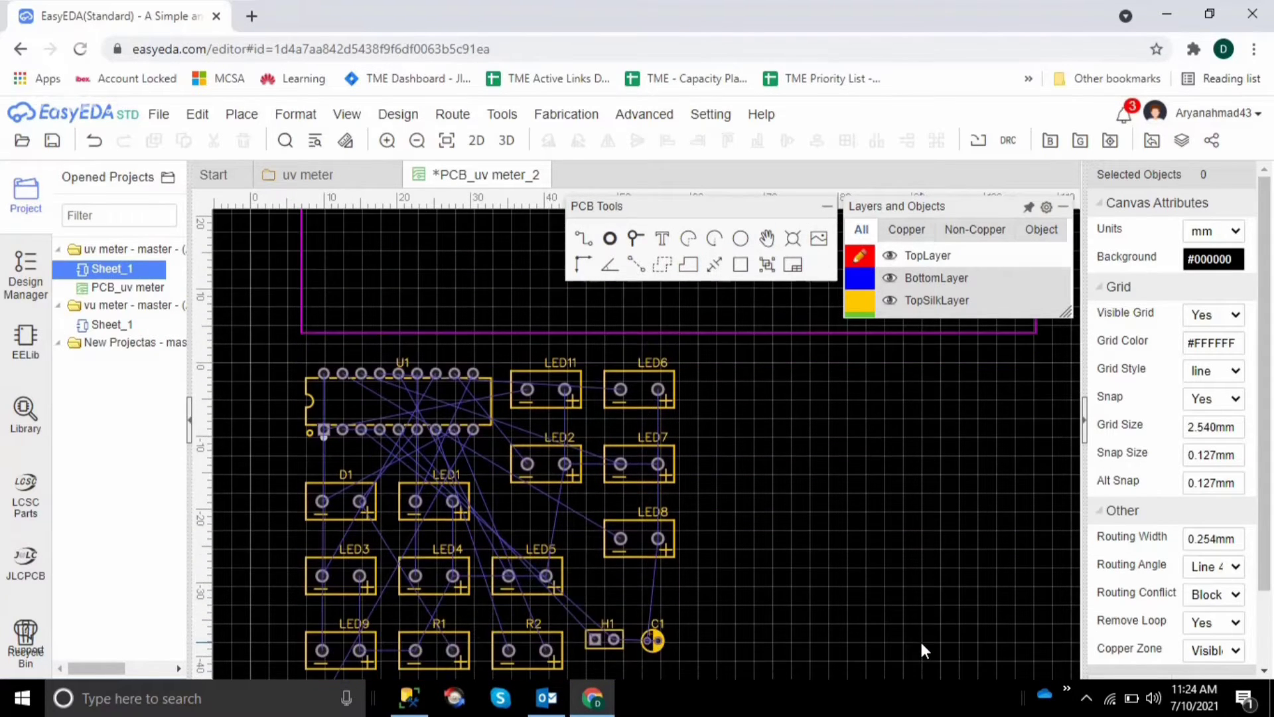
pyautogui.scroll(2, 922, 643)
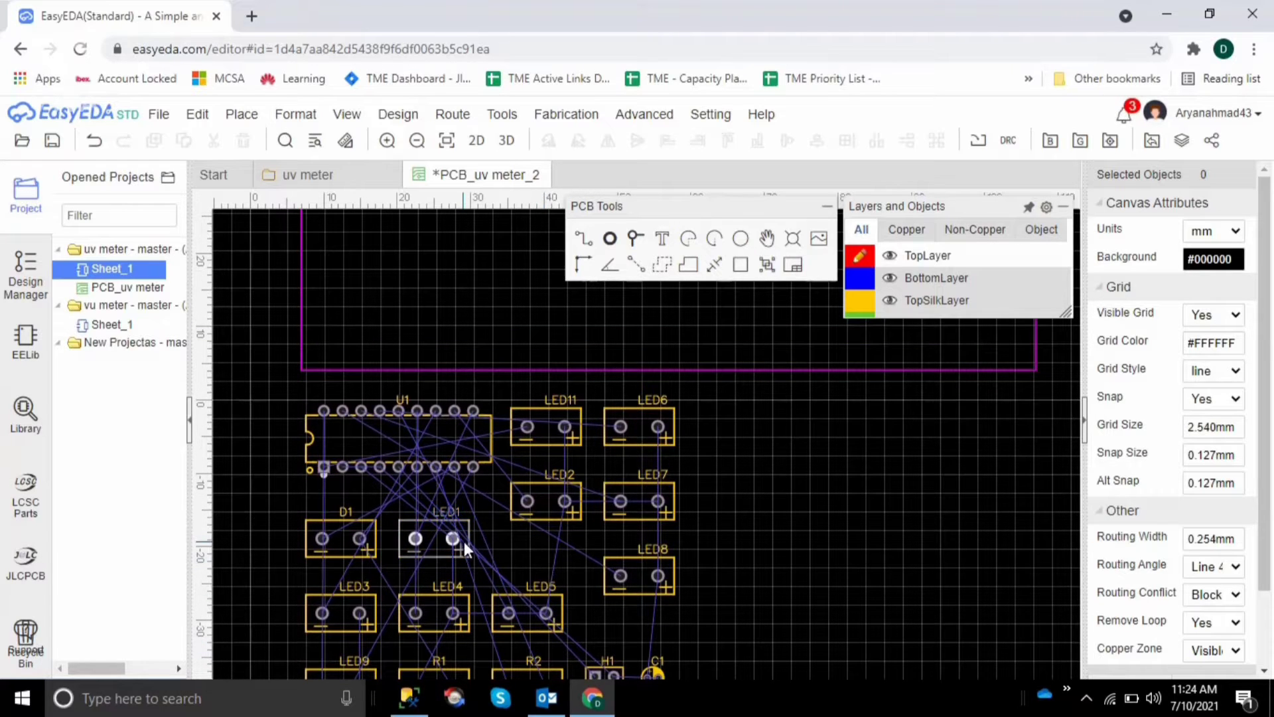
pyautogui.moveTo(409, 536); pyautogui.dragTo(313, 222)
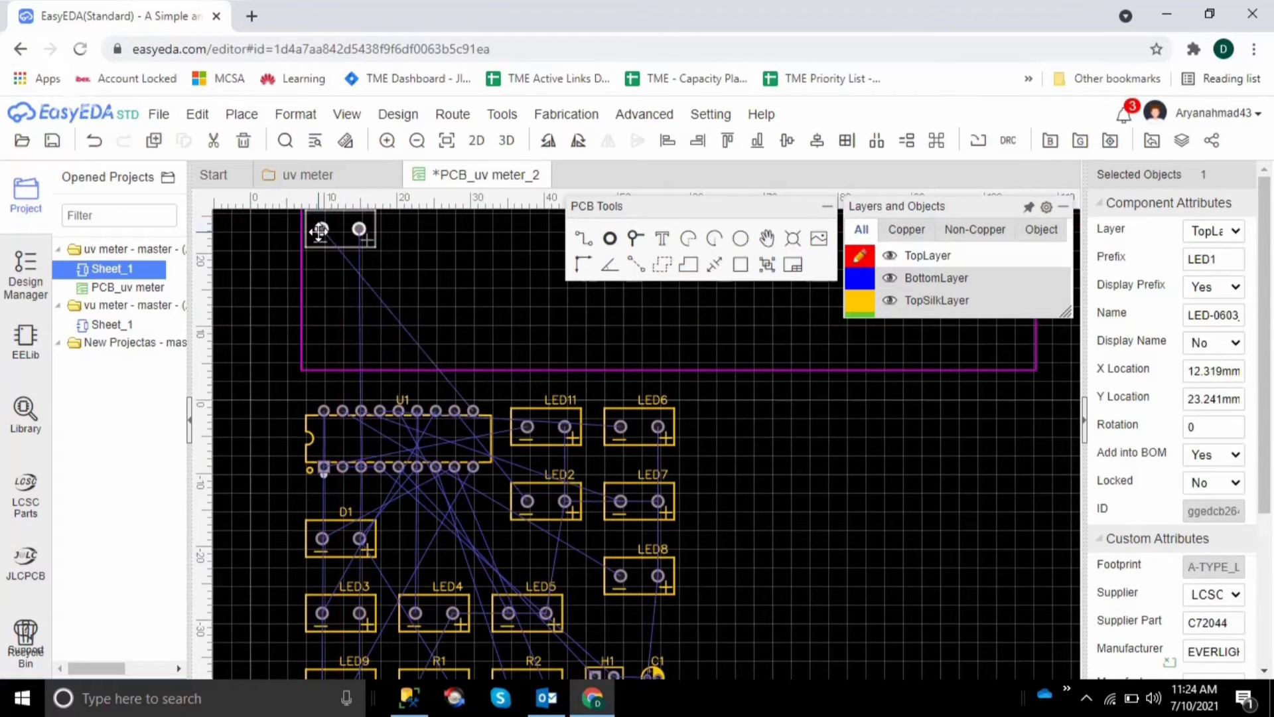
pyautogui.click(453, 270)
pyautogui.scroll(5, 453, 270)
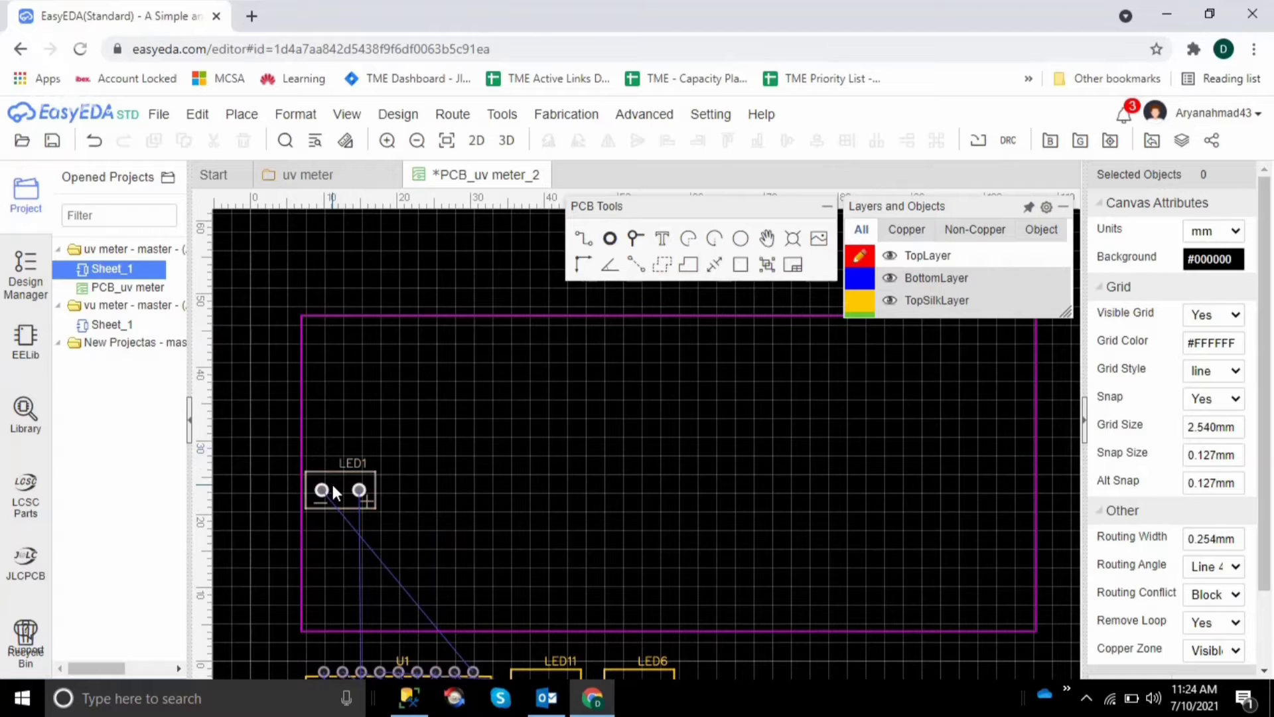
pyautogui.moveTo(333, 489); pyautogui.dragTo(349, 347)
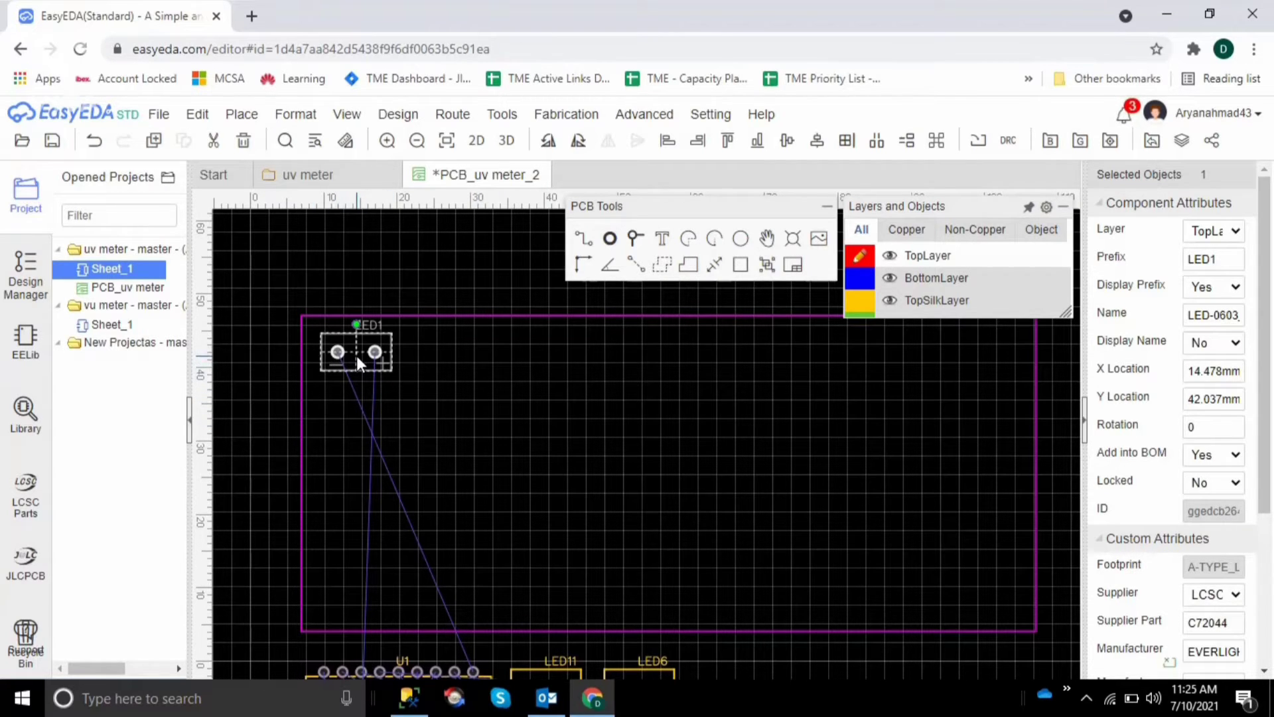
pyautogui.click(469, 397)
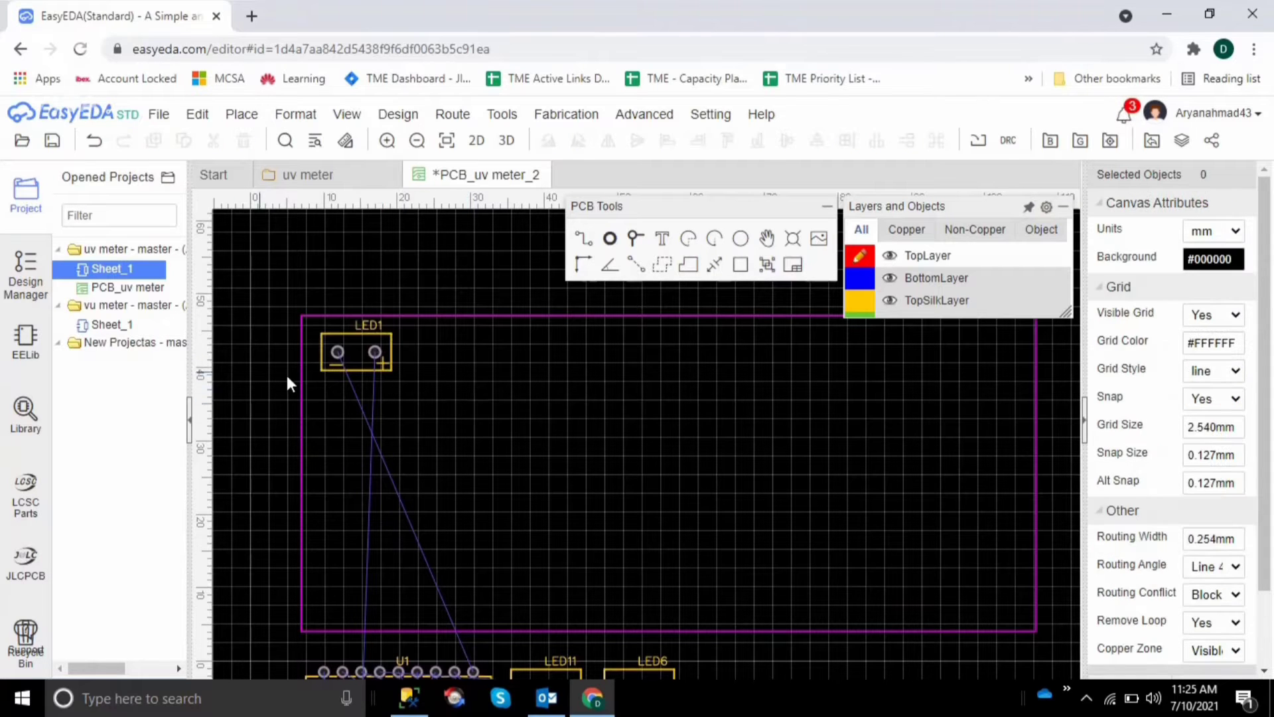
# Rotate LED1 by 180° and shift it slightly closer to the board's upper-left corner
pyautogui.click(339, 350)
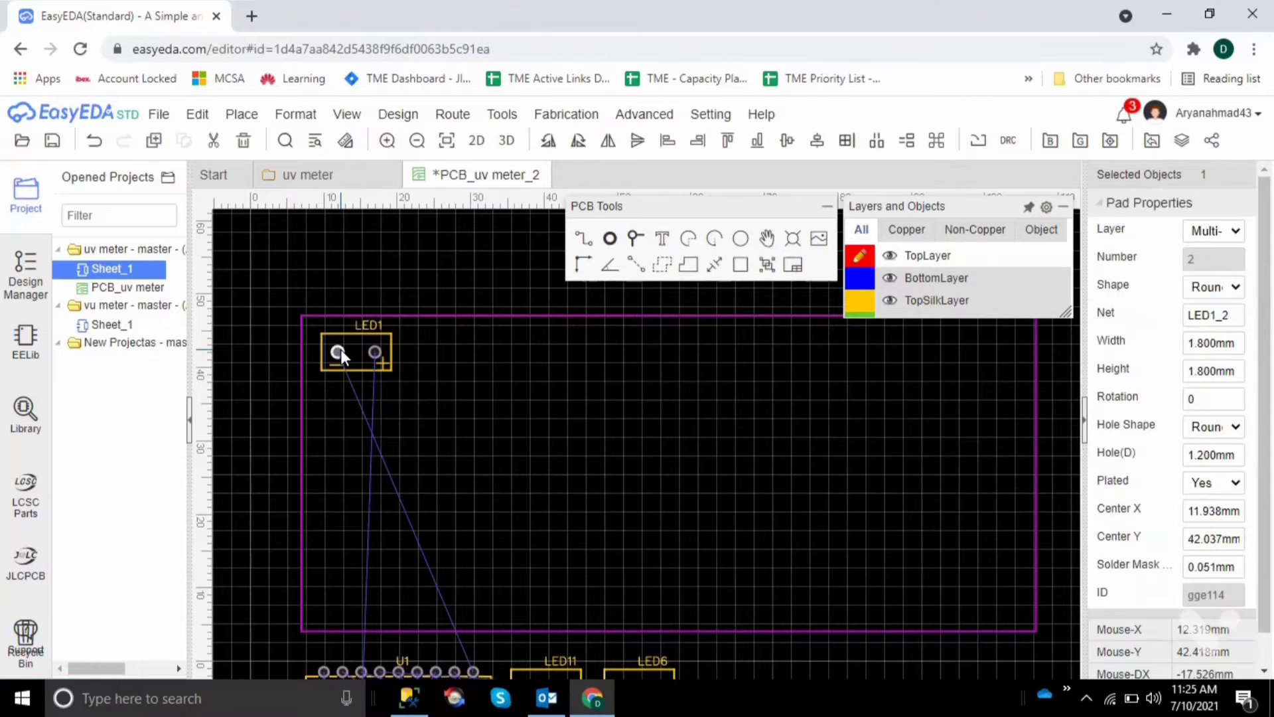
pyautogui.press('space')
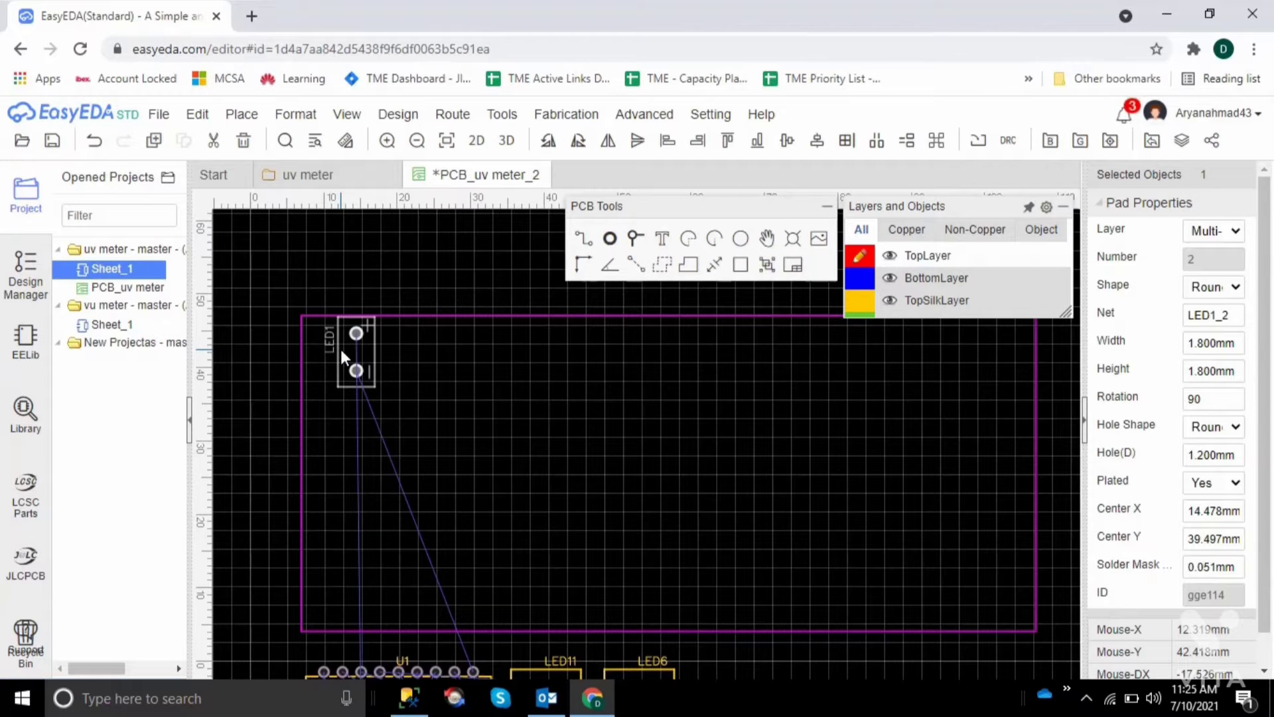
pyautogui.press('space')
pyautogui.moveTo(341, 349); pyautogui.dragTo(332, 341)
pyautogui.click(523, 392)
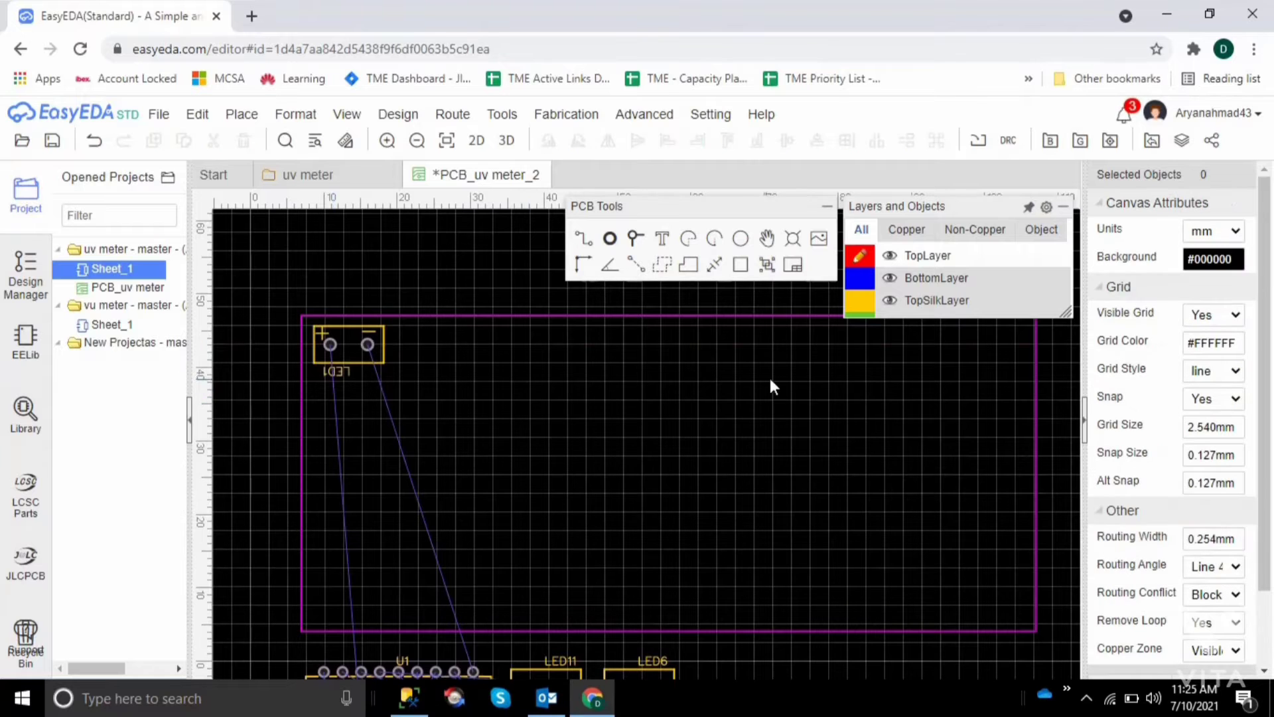
# Place LED2 on the board beside LED1 along the upper edge, rotated by 180° with its plus pad facing LED1
pyautogui.scroll(-5, 778, 391)
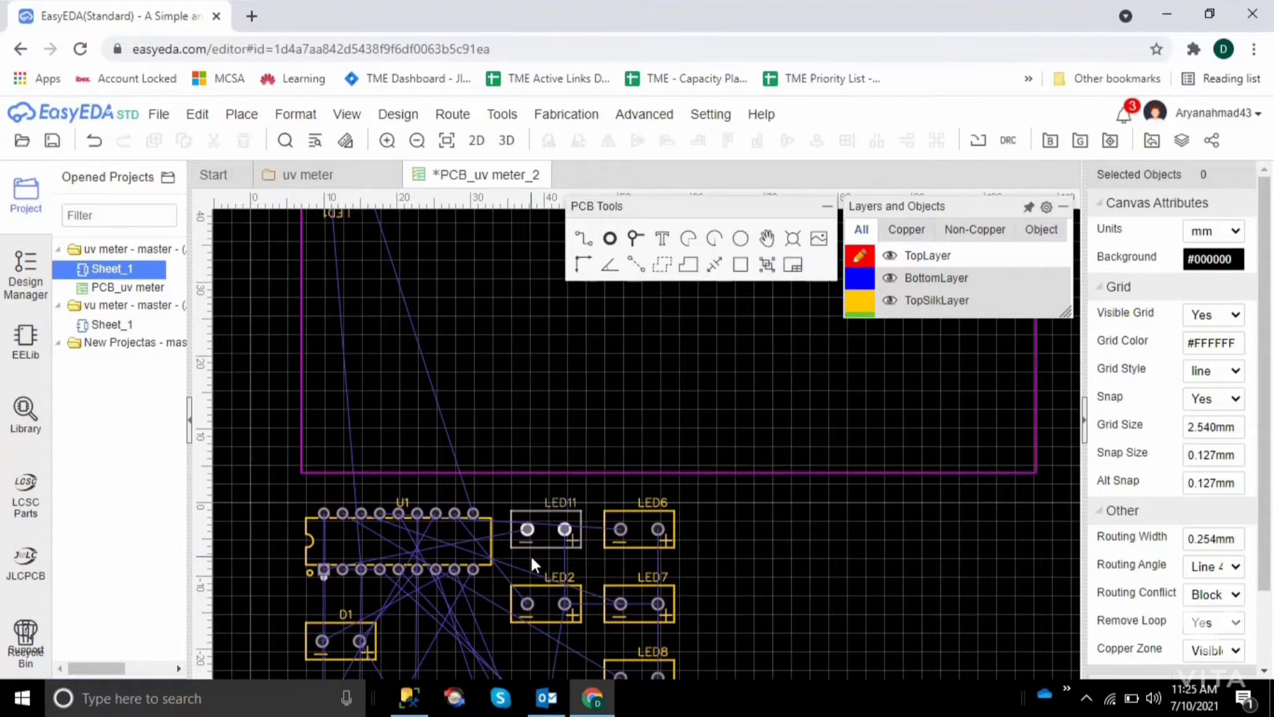
pyautogui.click(547, 604)
pyautogui.moveTo(547, 605); pyautogui.dragTo(493, 327)
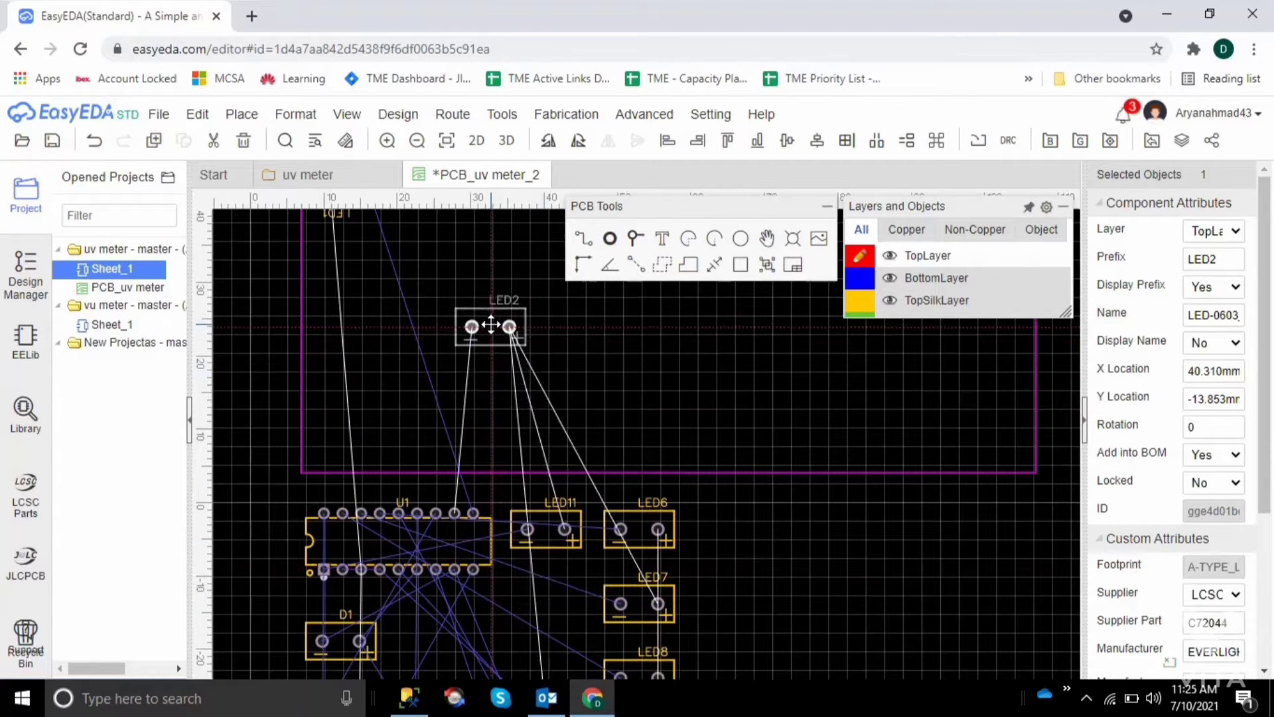
pyautogui.click(599, 339)
pyautogui.scroll(1, 600, 340)
pyautogui.scroll(4, 600, 340)
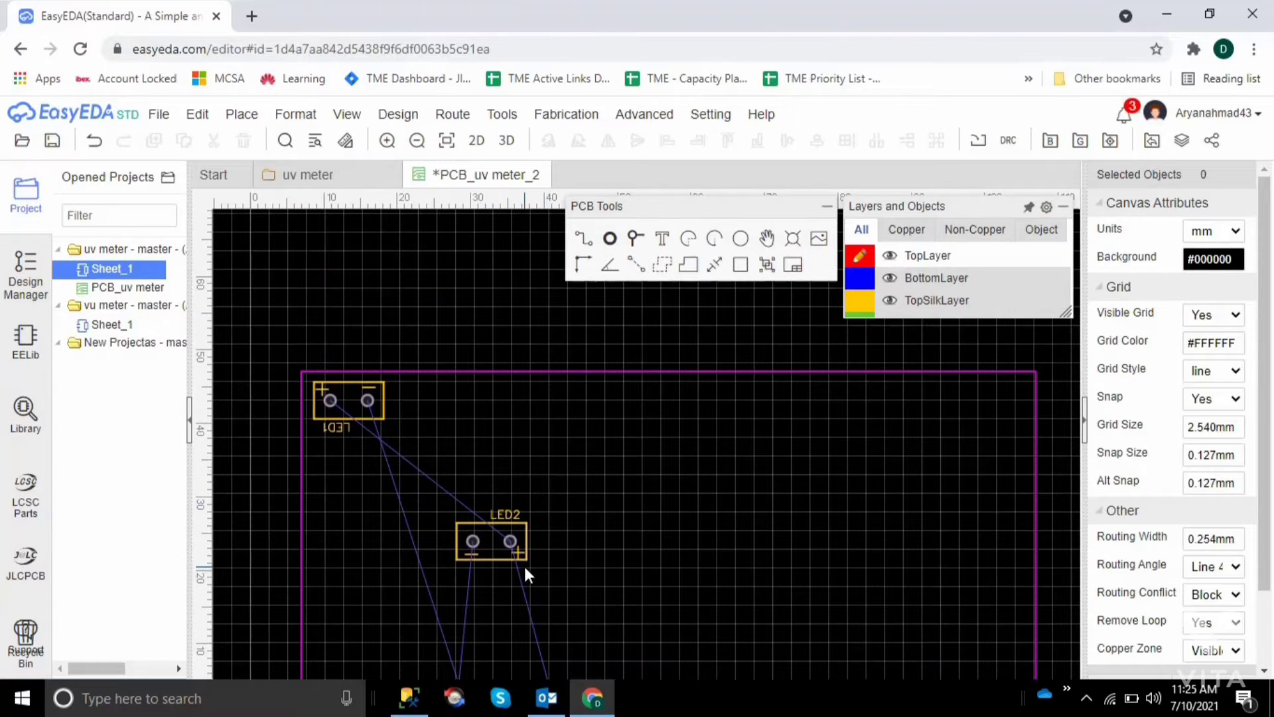
pyautogui.moveTo(492, 545); pyautogui.dragTo(456, 402)
pyautogui.press('space')
pyautogui.press('space')
pyautogui.click(592, 457)
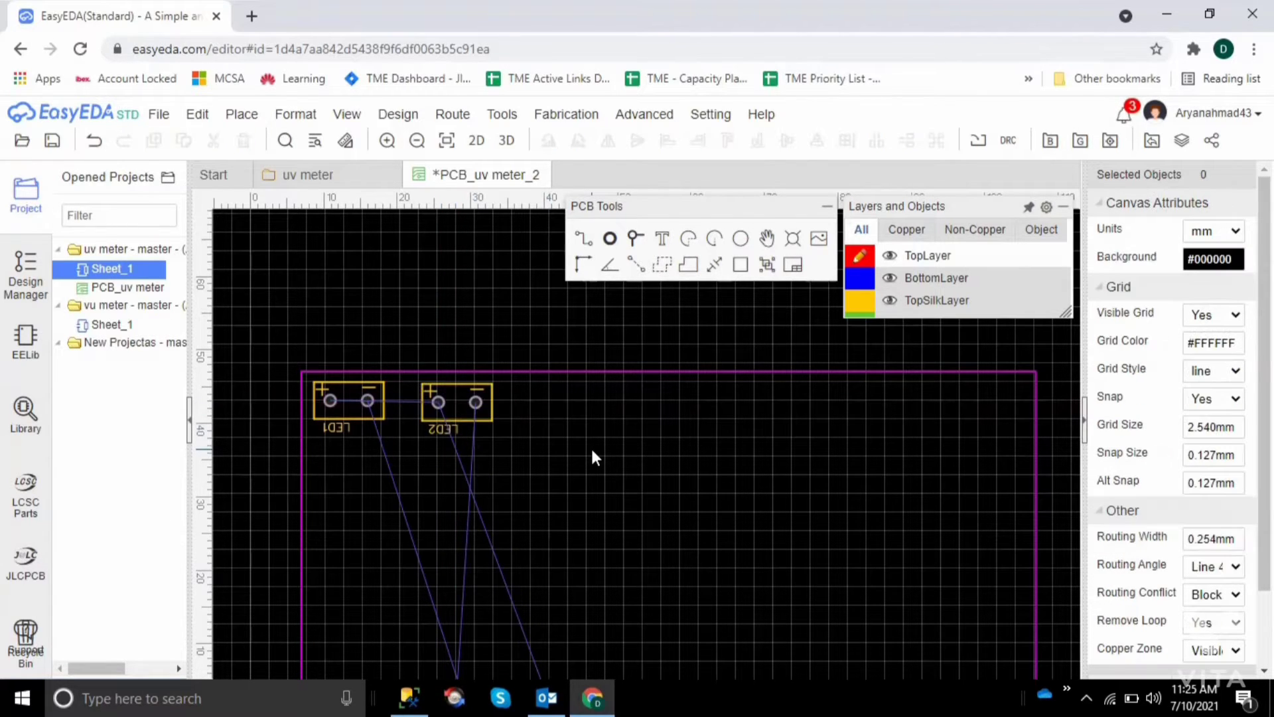
# Move LED3 from the unplaced components onto the board near its lower edge, rotated 180°, at about X 65 mm, Y 9 mm
pyautogui.scroll(-1, 593, 456)
pyautogui.scroll(-2, 592, 457)
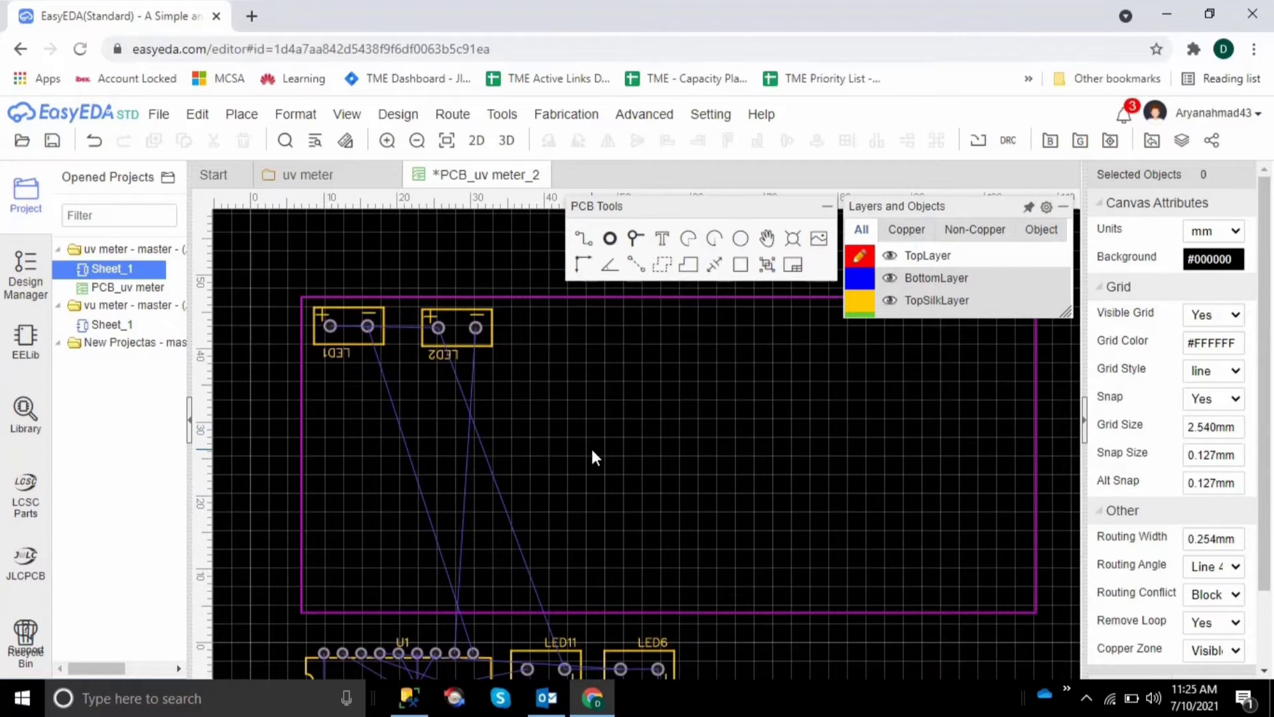
pyautogui.scroll(-1, 593, 456)
pyautogui.scroll(-3, 595, 455)
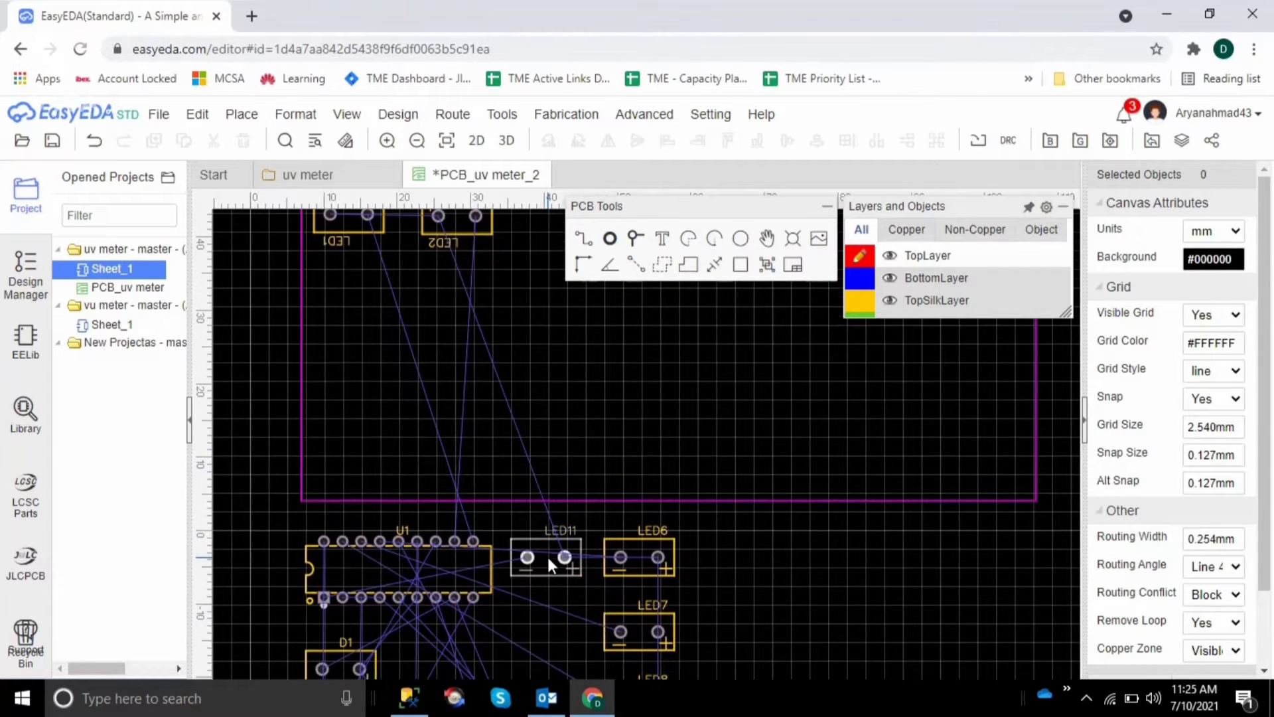
pyautogui.click(547, 557)
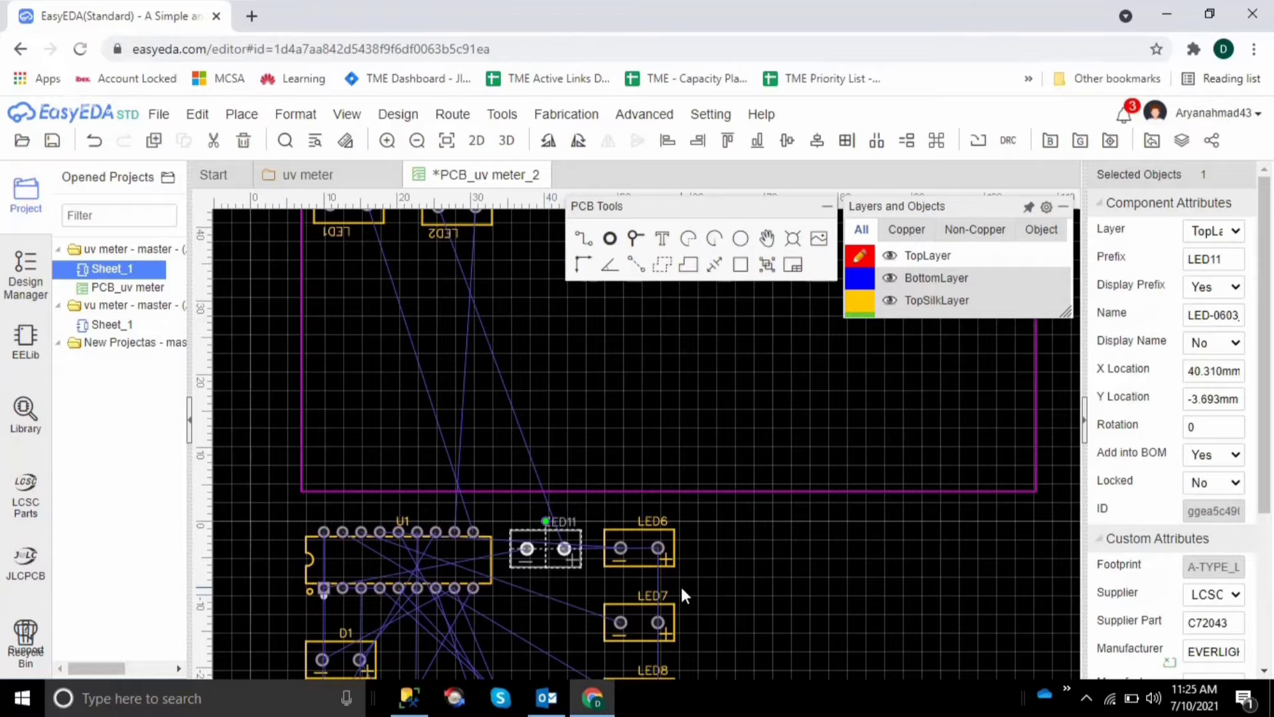
pyautogui.click(782, 596)
pyautogui.scroll(-5, 783, 595)
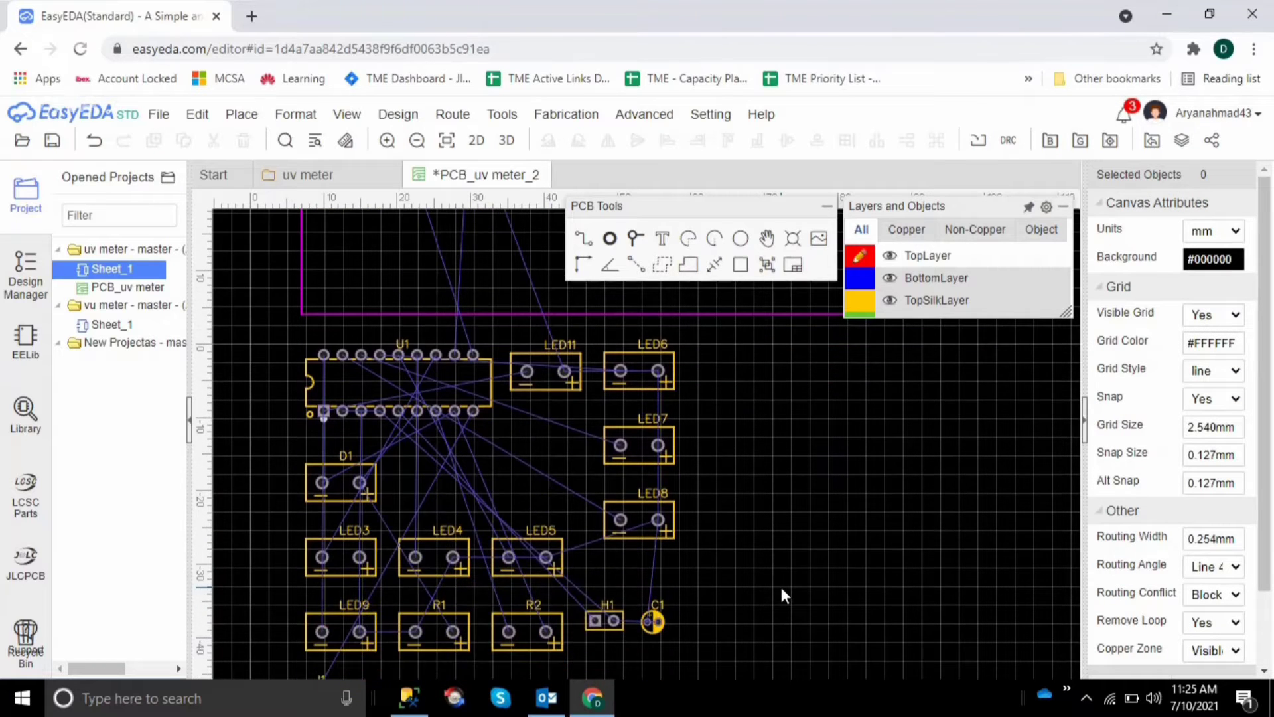
pyautogui.click(357, 561)
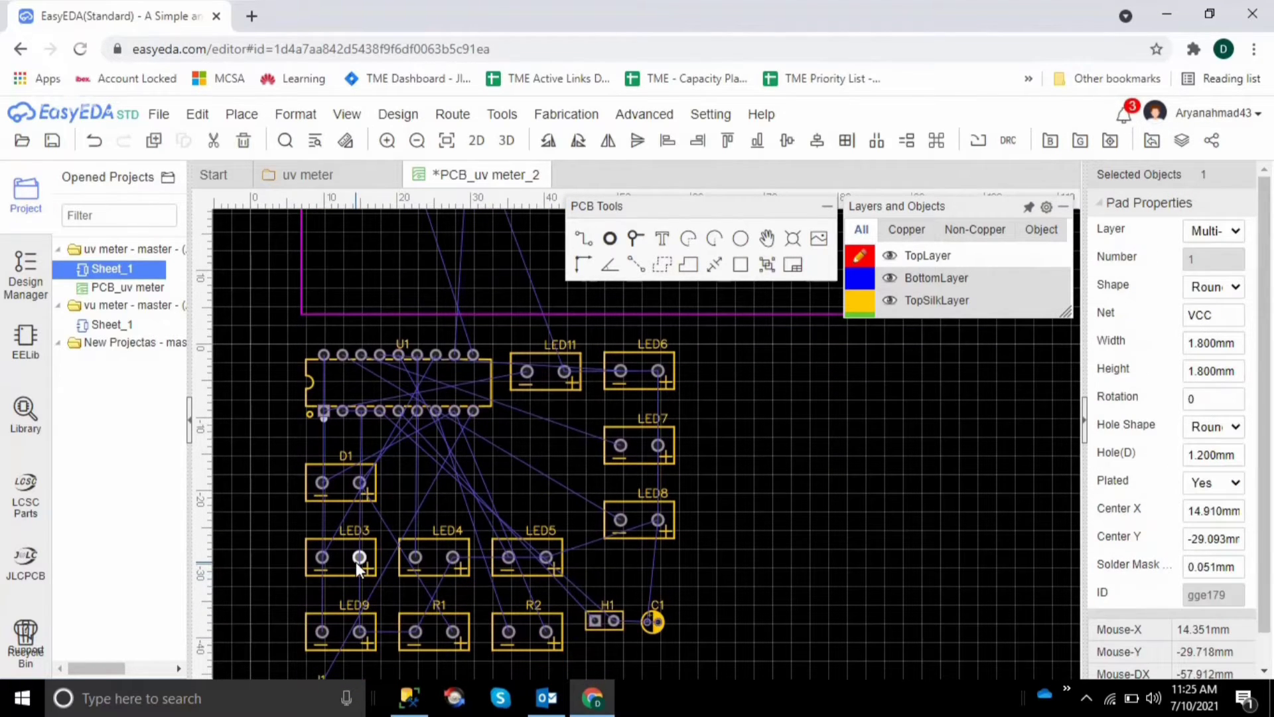
pyautogui.moveTo(356, 561); pyautogui.dragTo(720, 290)
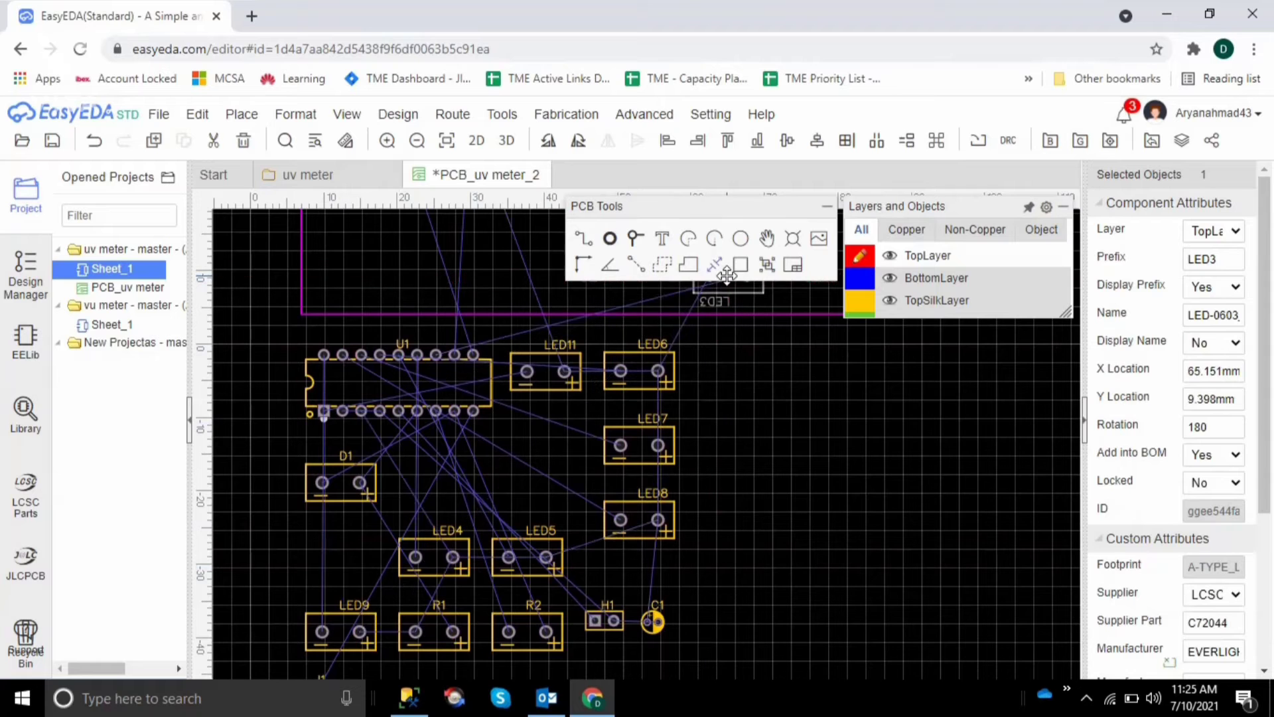
pyautogui.click(815, 485)
# Move LED3 up beside LED2 and line it up with the LED row, at about X 39.9 mm, Y 43.3 mm
pyautogui.scroll(1, 815, 484)
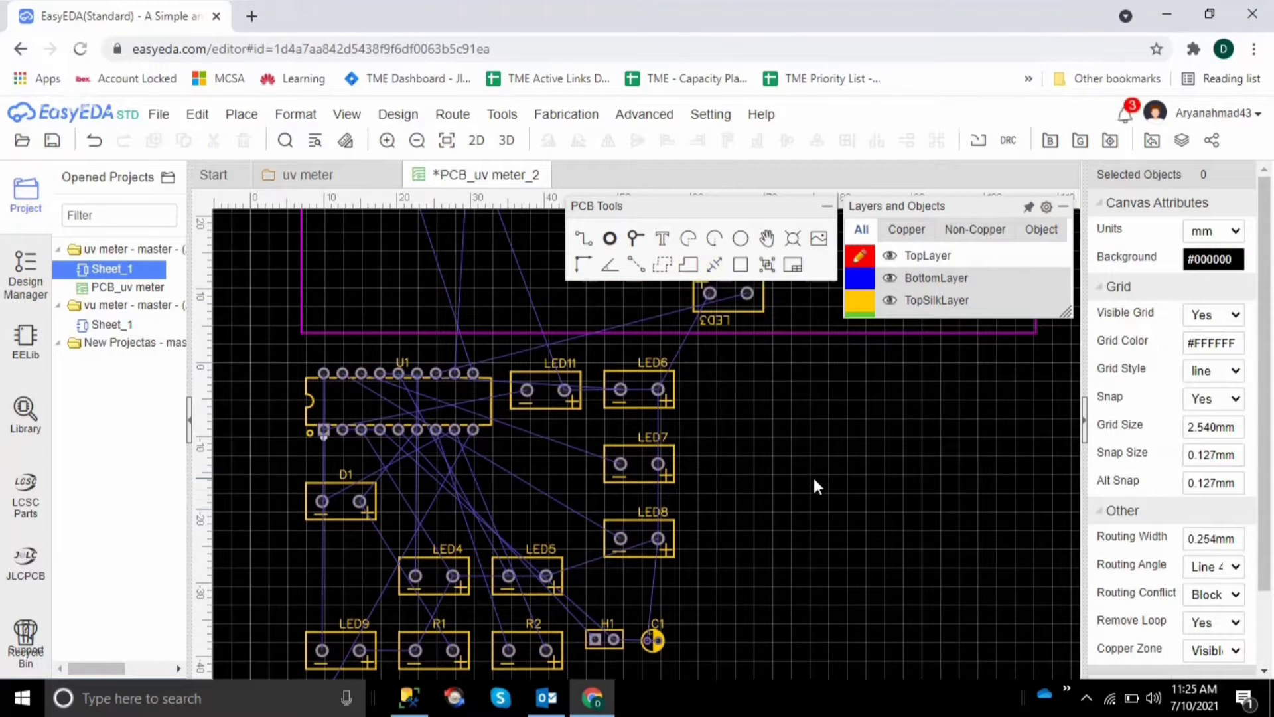
pyautogui.scroll(10, 814, 477)
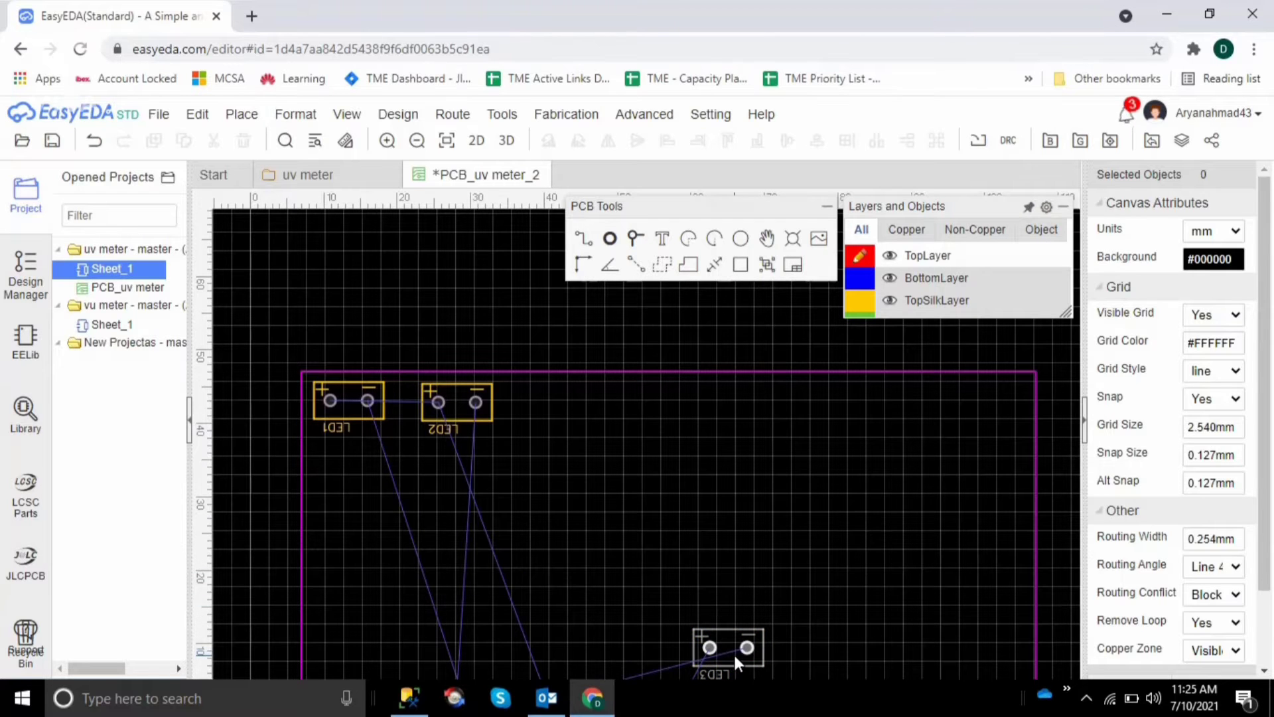
pyautogui.moveTo(734, 652); pyautogui.dragTo(552, 402)
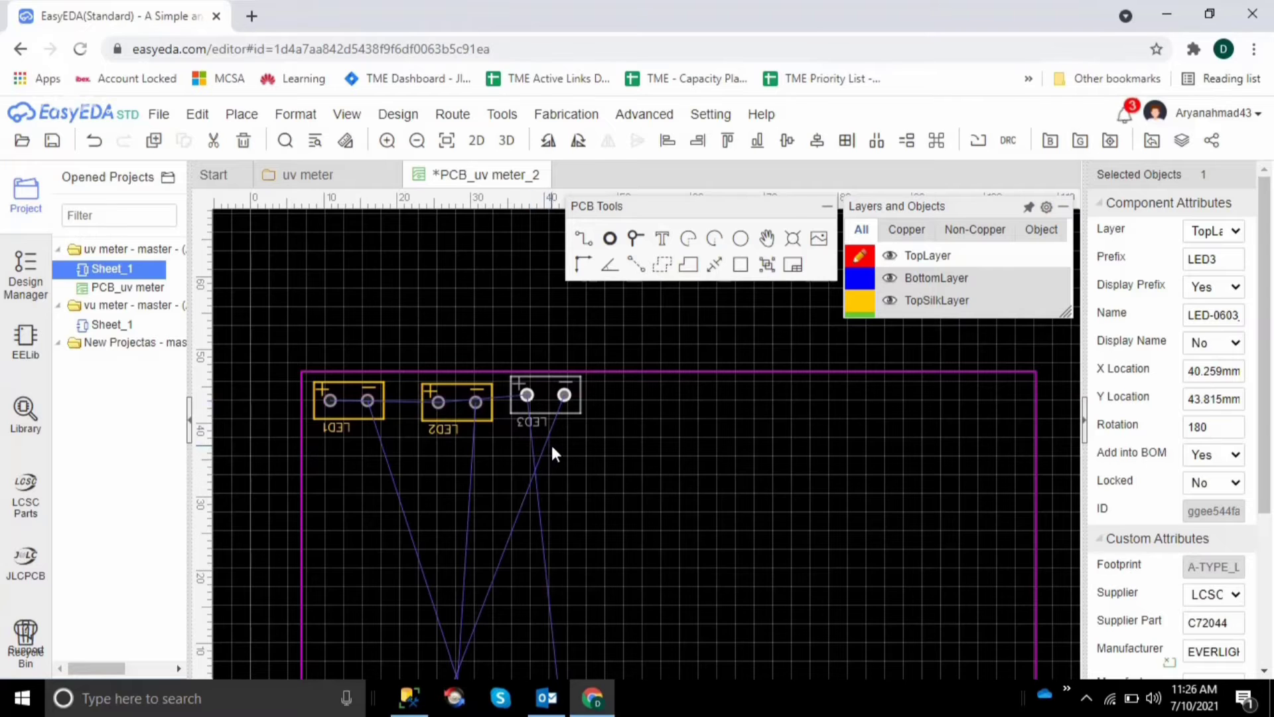
pyautogui.moveTo(553, 391); pyautogui.dragTo(549, 392)
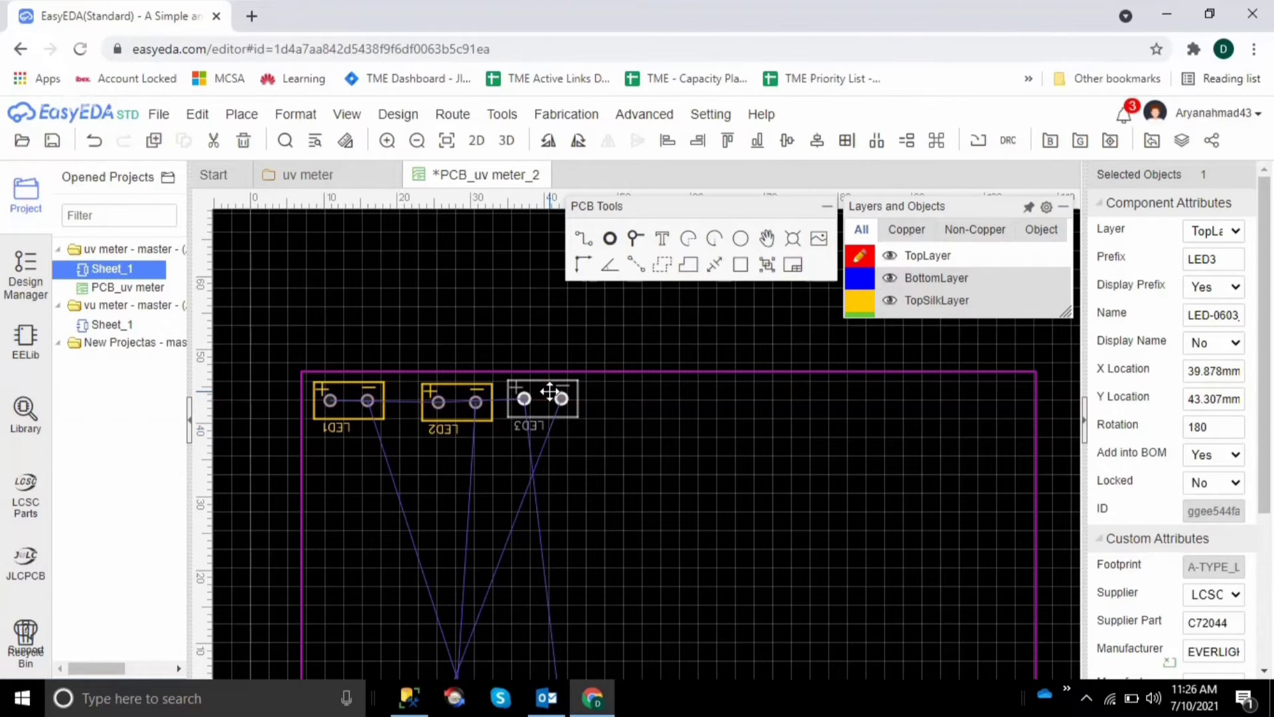
pyautogui.click(650, 433)
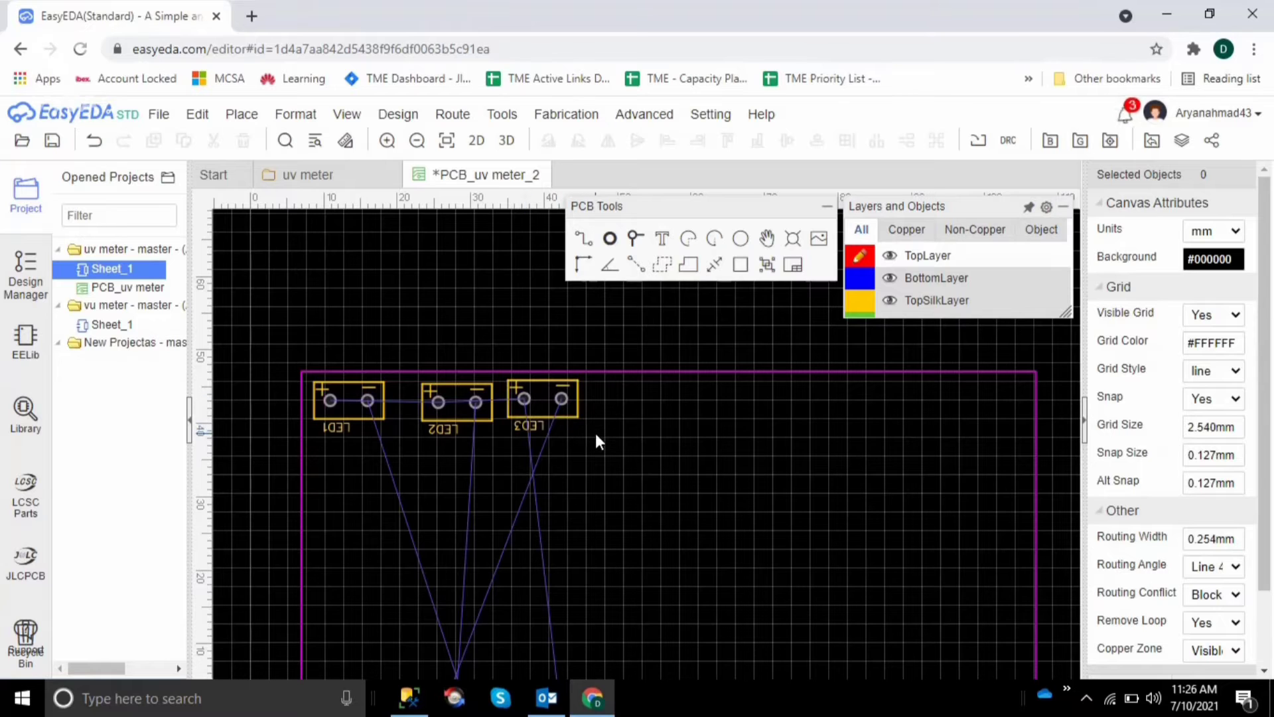
# Move LED4 from the unplaced components onto the board near its lower edge, at about X 68.5 mm, Y 7.2 mm
pyautogui.scroll(-5, 597, 436)
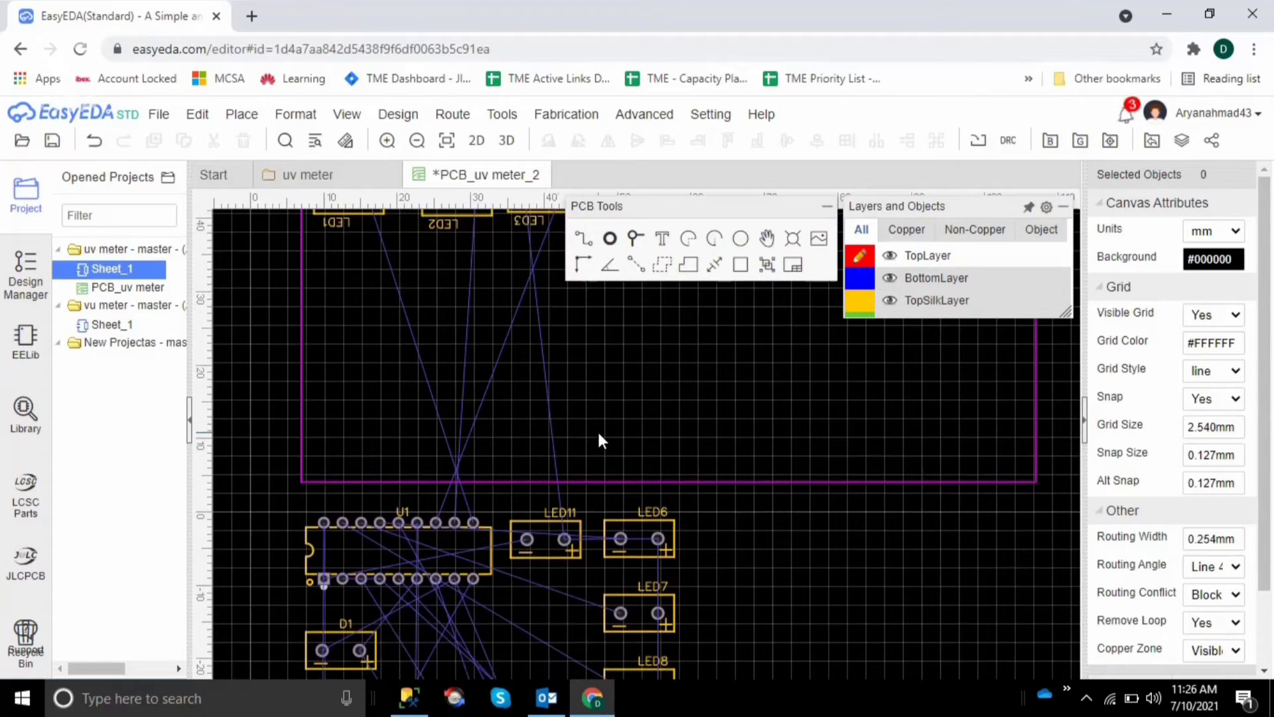
pyautogui.scroll(-1, 564, 444)
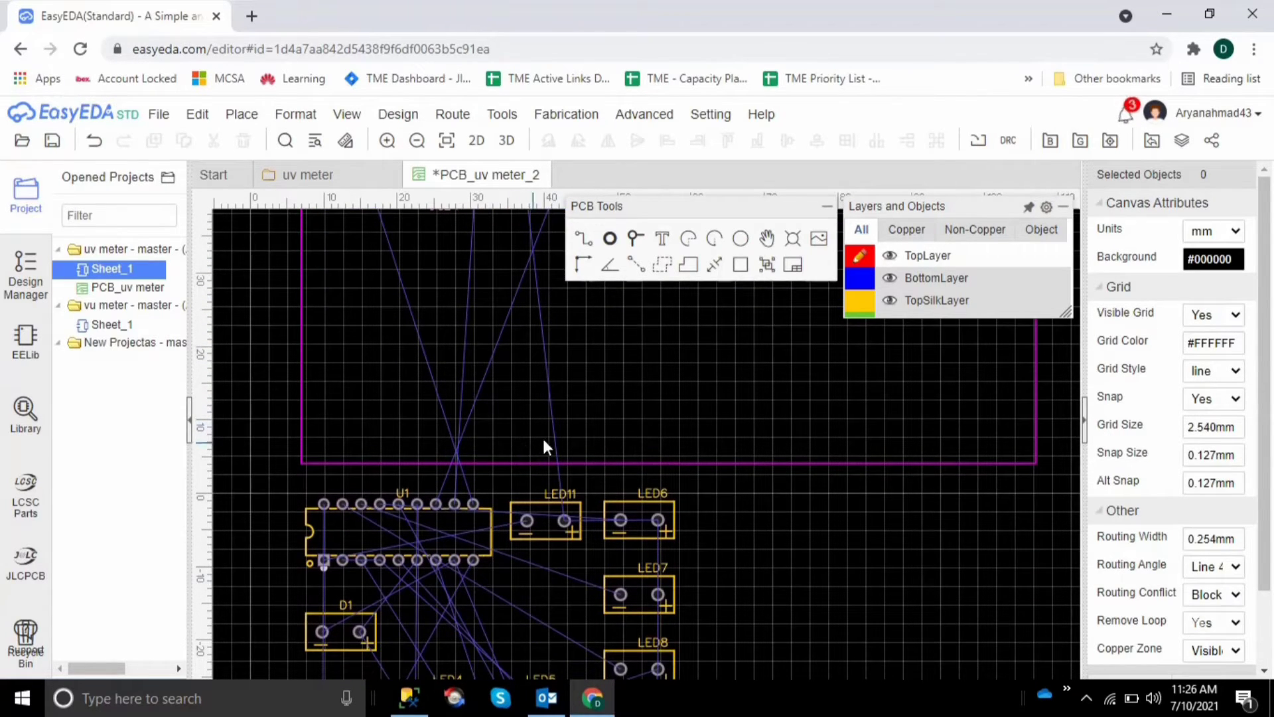
pyautogui.scroll(-5, 544, 441)
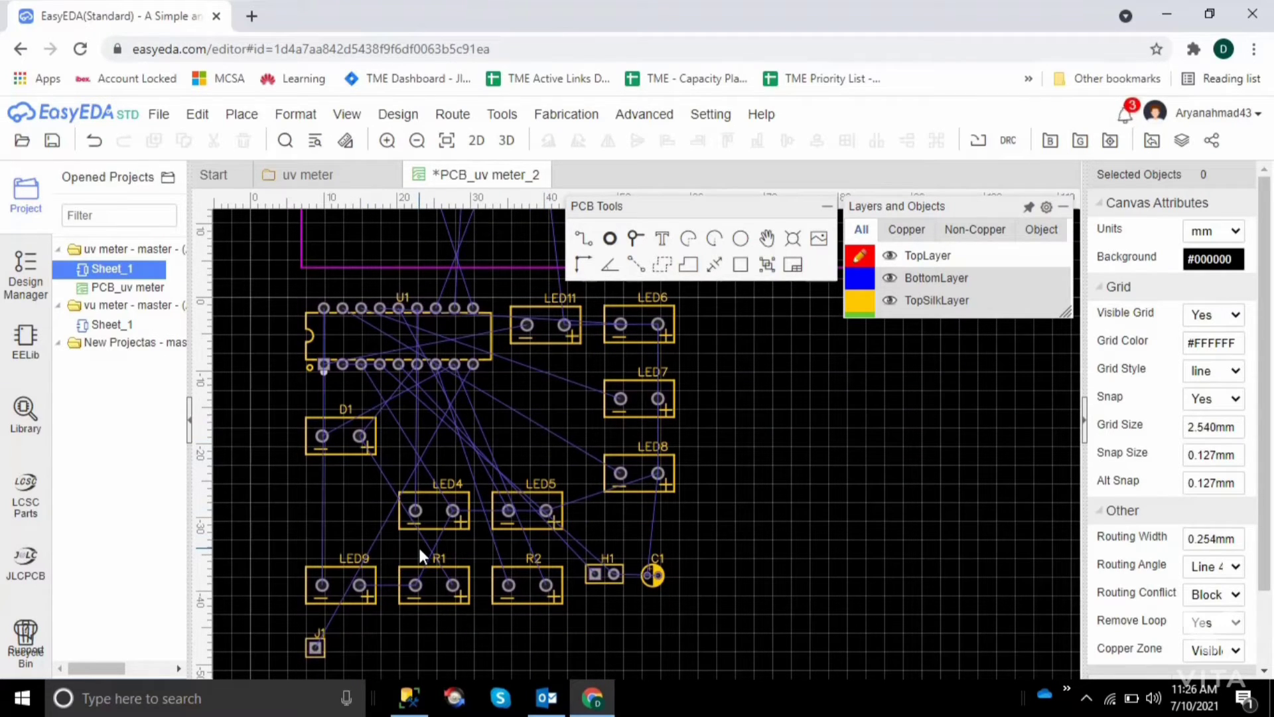
pyautogui.scroll(8, 740, 571)
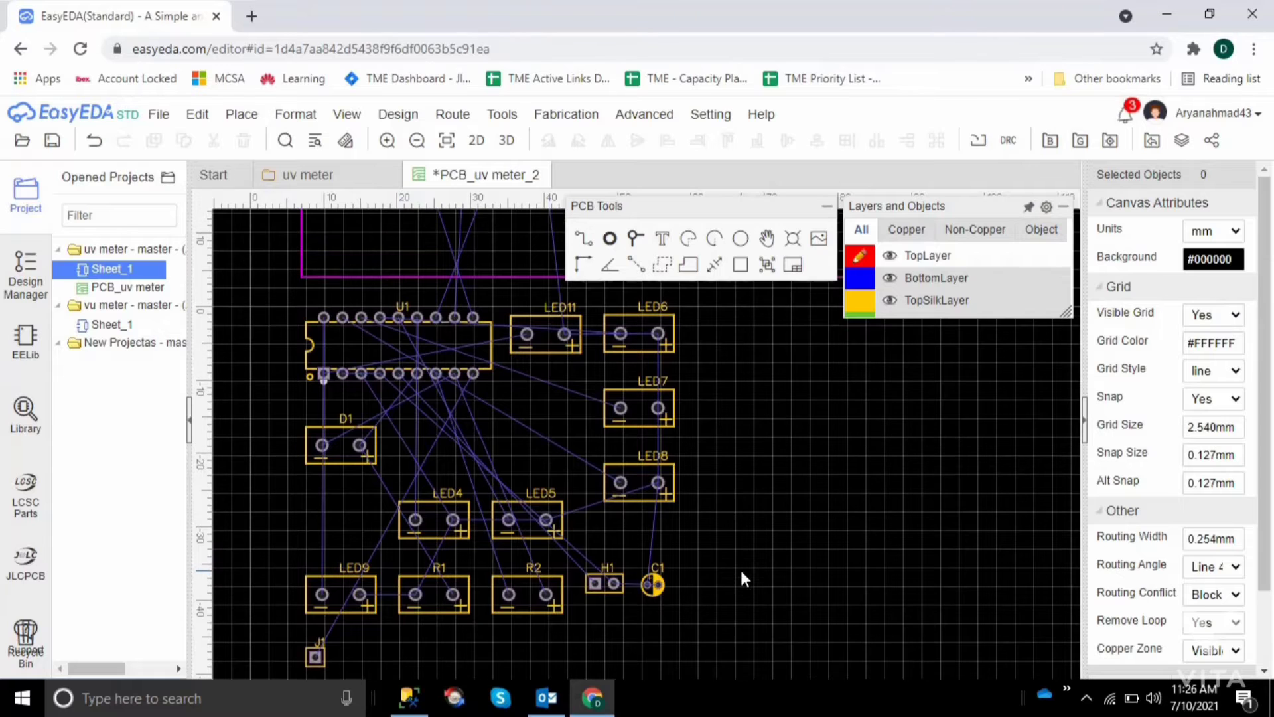
pyautogui.scroll(2, 742, 573)
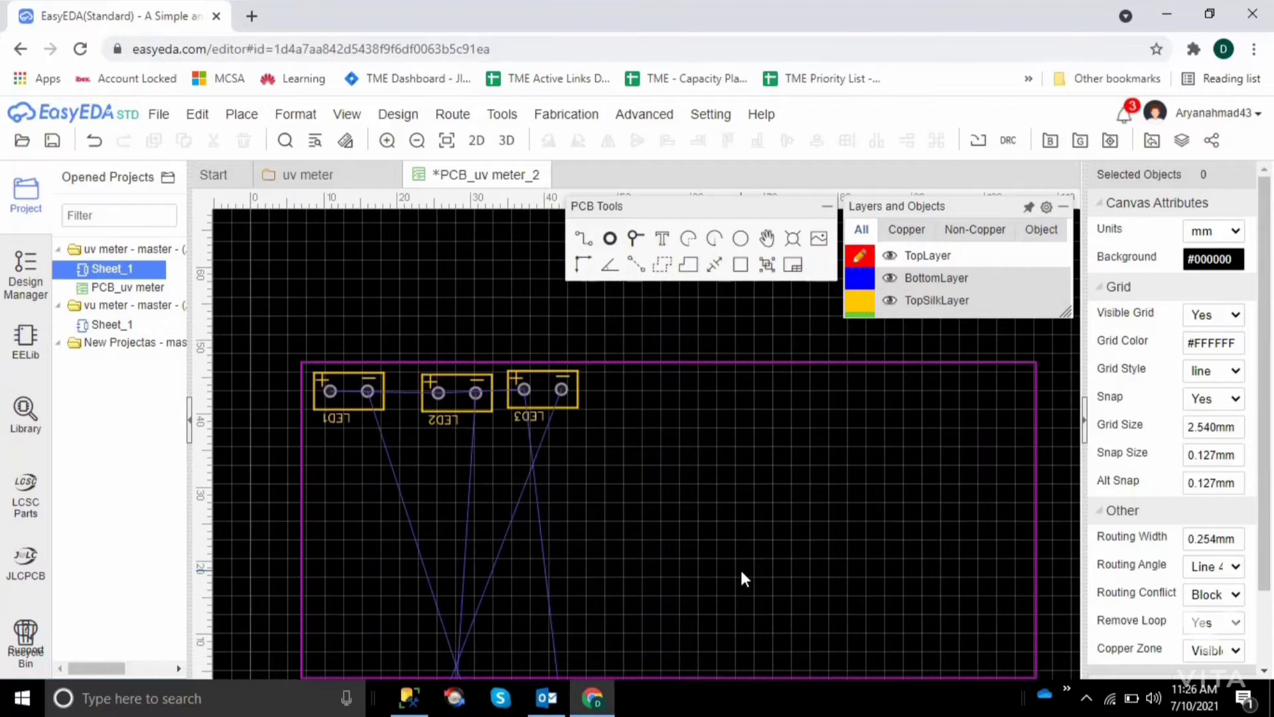
pyautogui.scroll(-4, 742, 573)
pyautogui.scroll(-5, 739, 567)
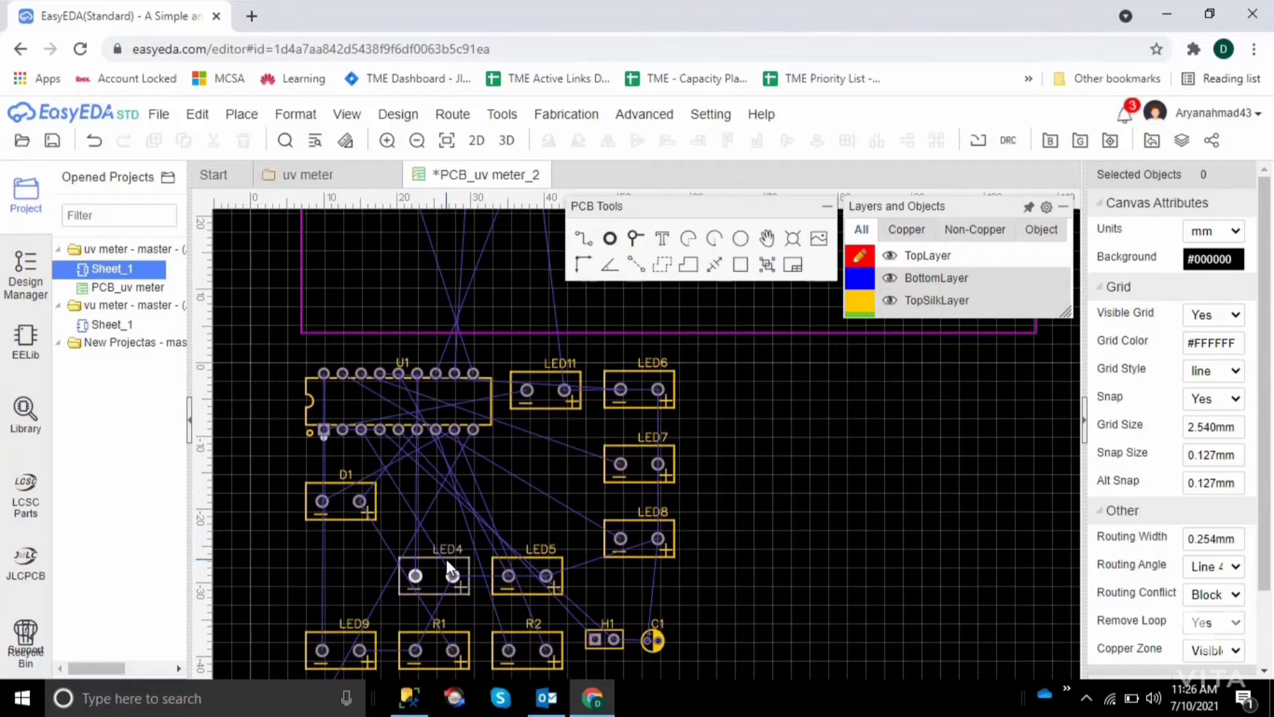
pyautogui.moveTo(446, 558); pyautogui.dragTo(765, 292)
pyautogui.click(830, 470)
# Rotate LED4 by 180° and line it up beside LED3 in the LED row, at about X 51 mm, Y 44 mm
pyautogui.scroll(1, 830, 470)
pyautogui.scroll(5, 831, 469)
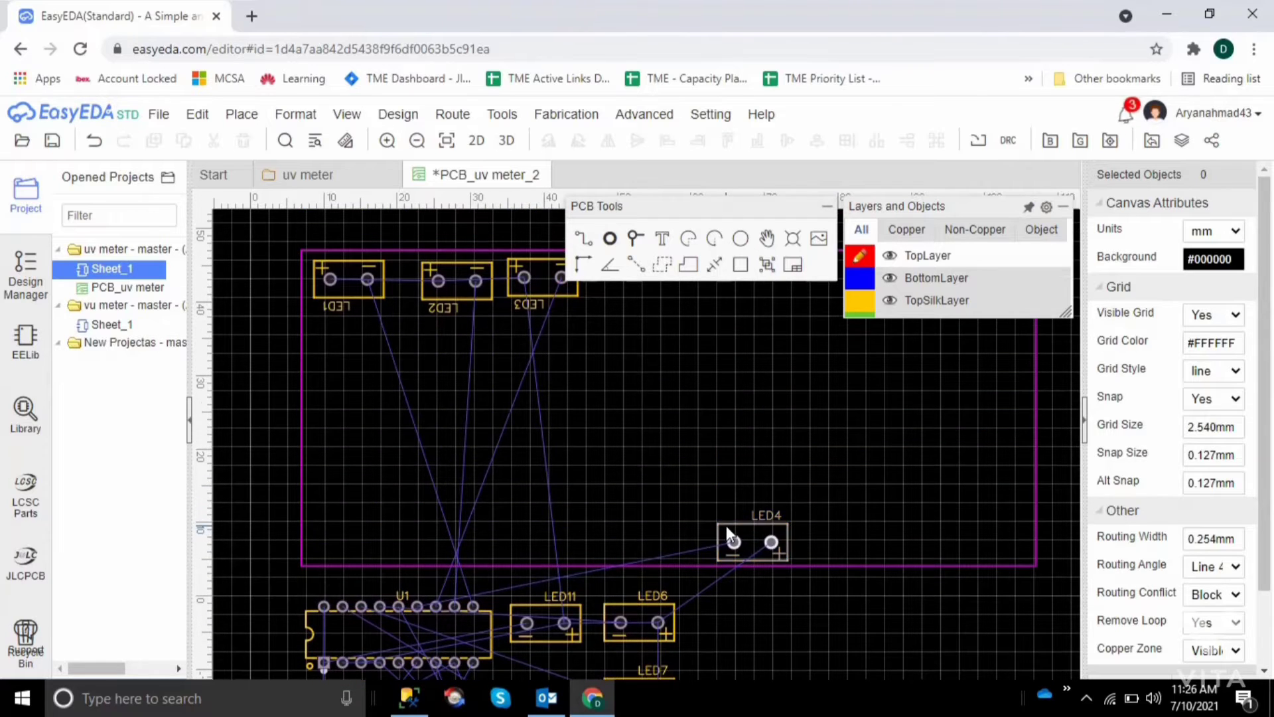
pyautogui.scroll(3, 726, 526)
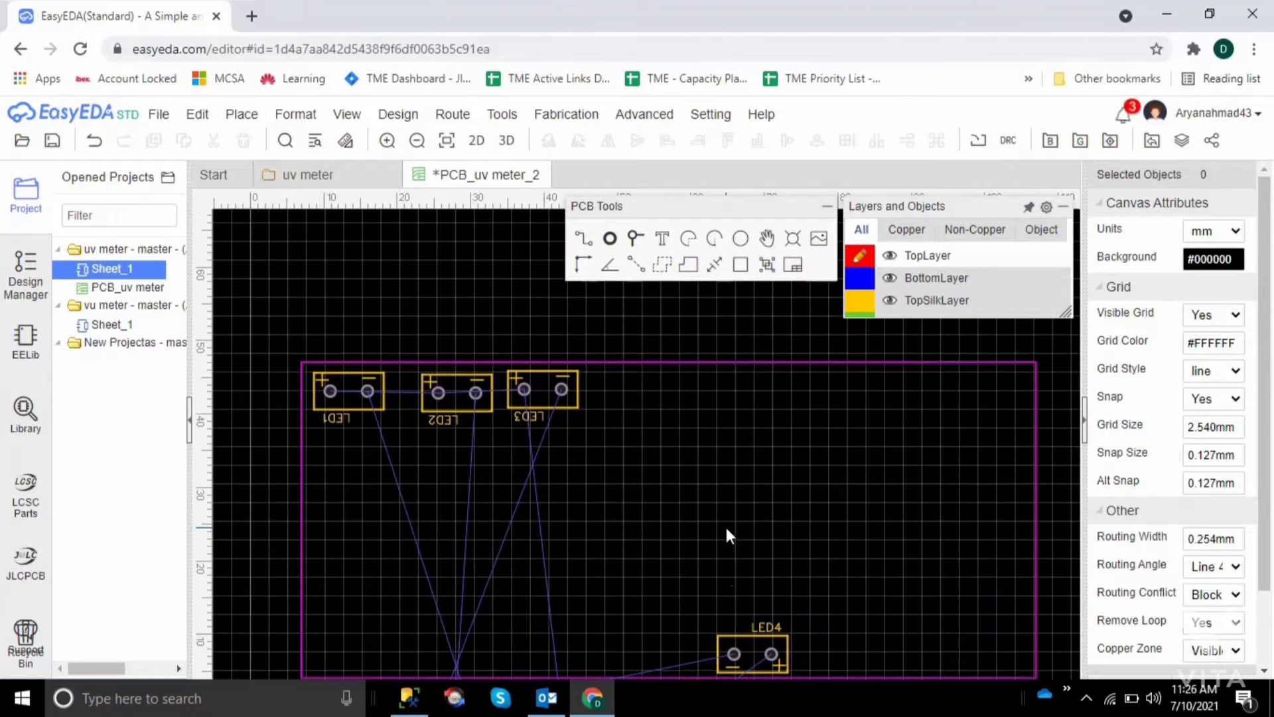
pyautogui.click(752, 657)
pyautogui.press('space')
pyautogui.press('space')
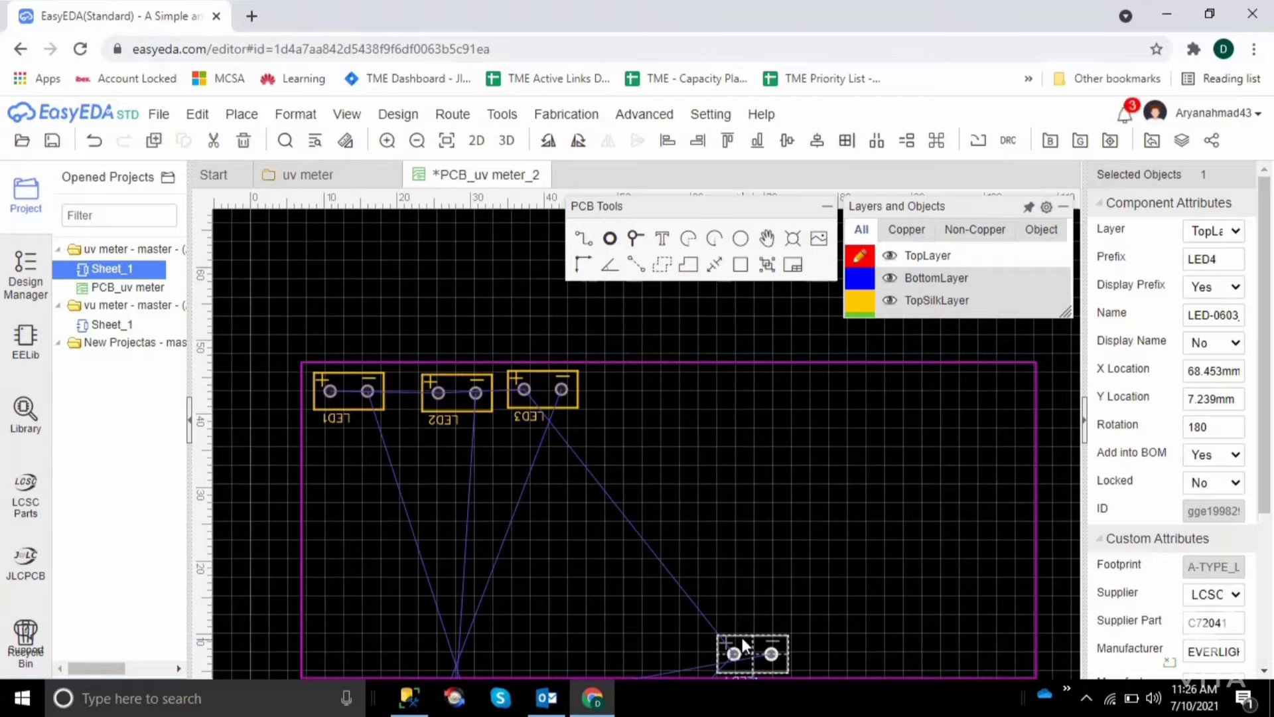
pyautogui.moveTo(738, 657); pyautogui.dragTo(612, 391)
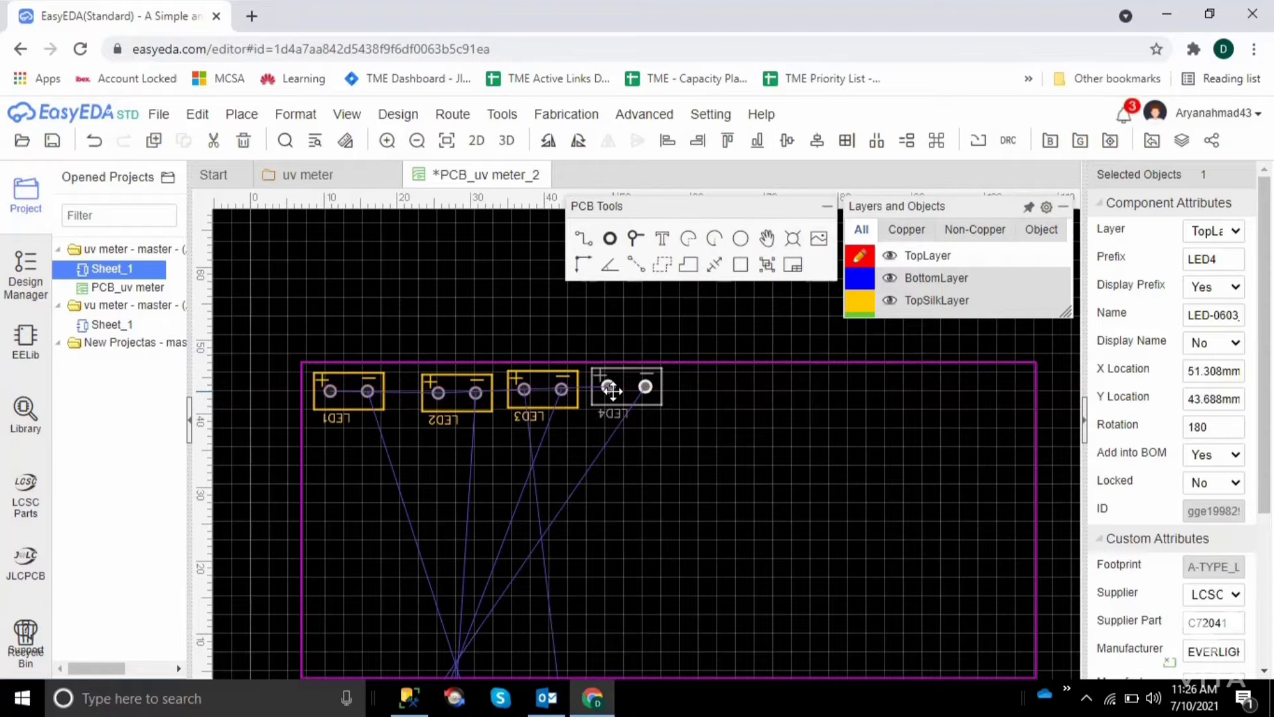
pyautogui.click(662, 483)
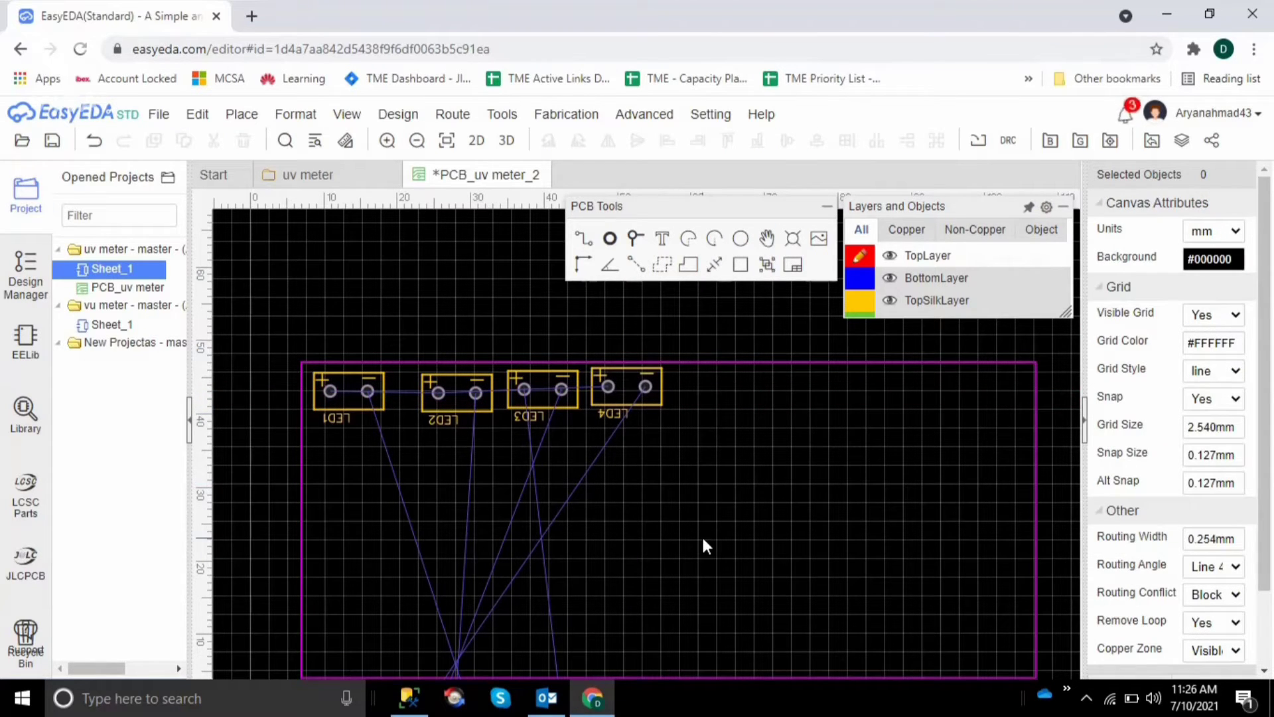
pyautogui.moveTo(655, 396)
pyautogui.mouseDown()
pyautogui.moveTo(658, 408)
pyautogui.moveTo(654, 397)
pyautogui.mouseUp()
pyautogui.click(758, 455)
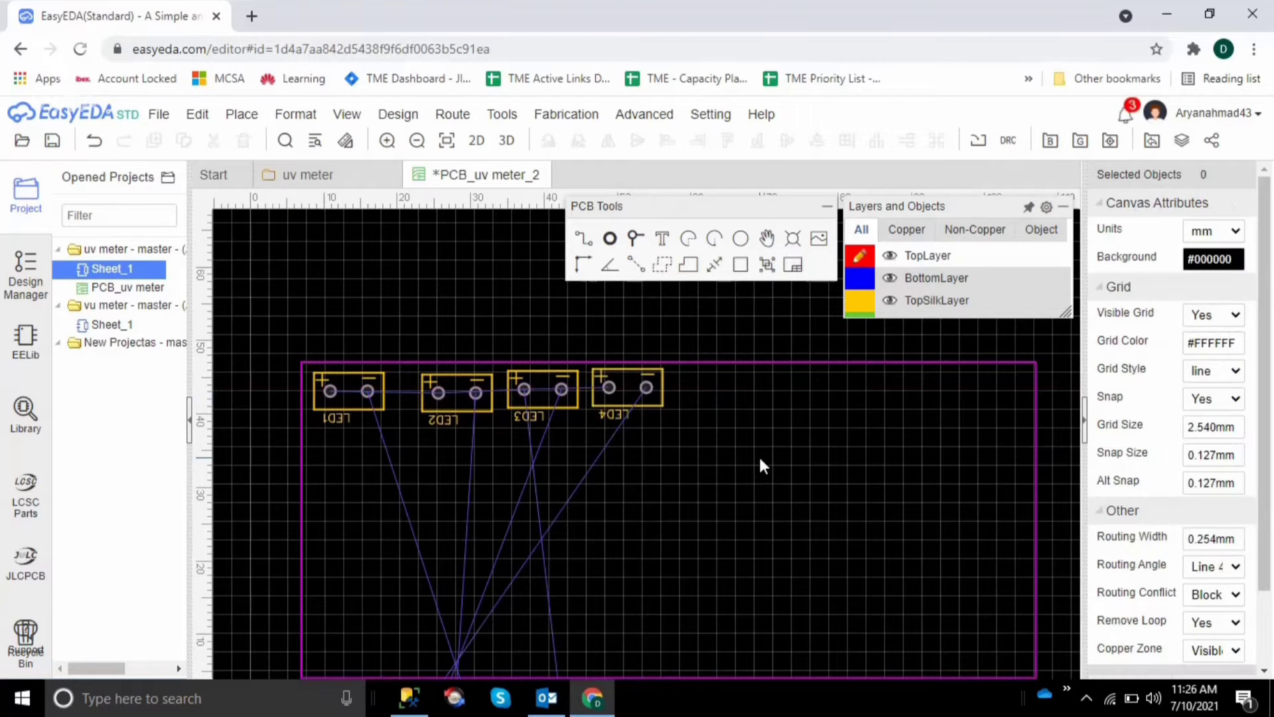
# Move LED5 from the unplaced components onto the board just above U1, at about X 34.5 mm, Y 7 mm
pyautogui.scroll(-5, 759, 456)
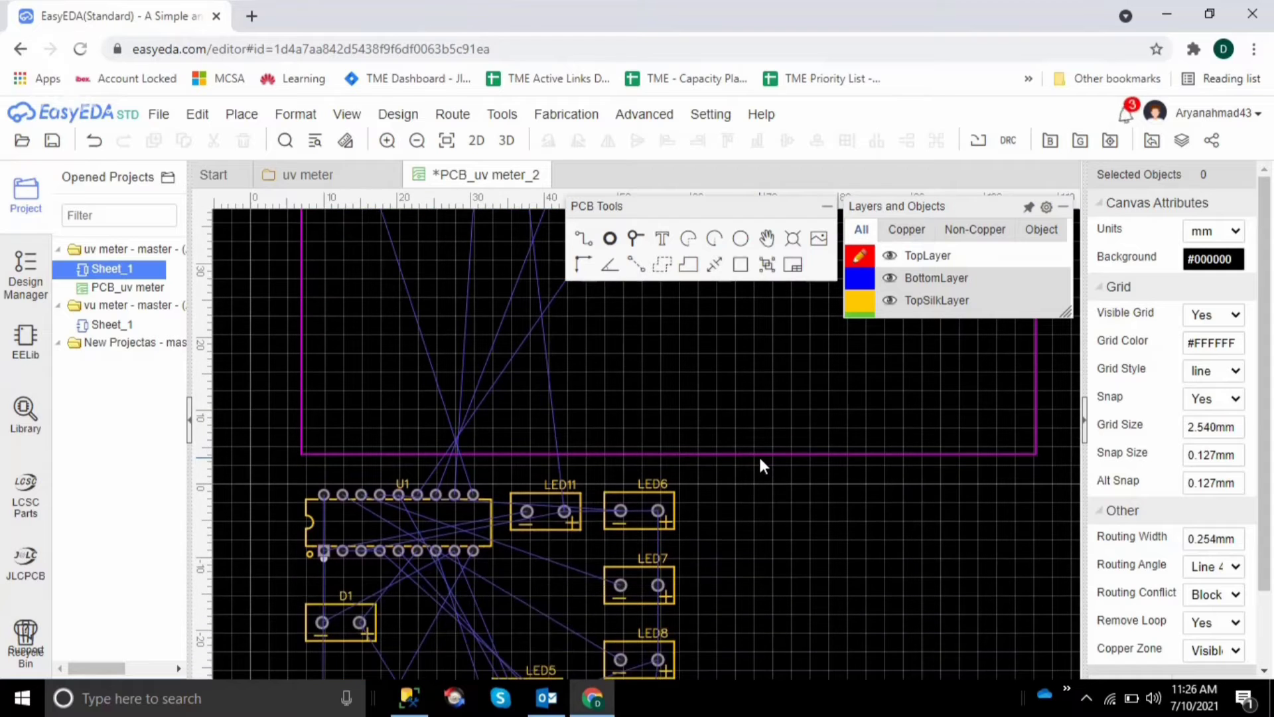
pyautogui.scroll(-1, 759, 459)
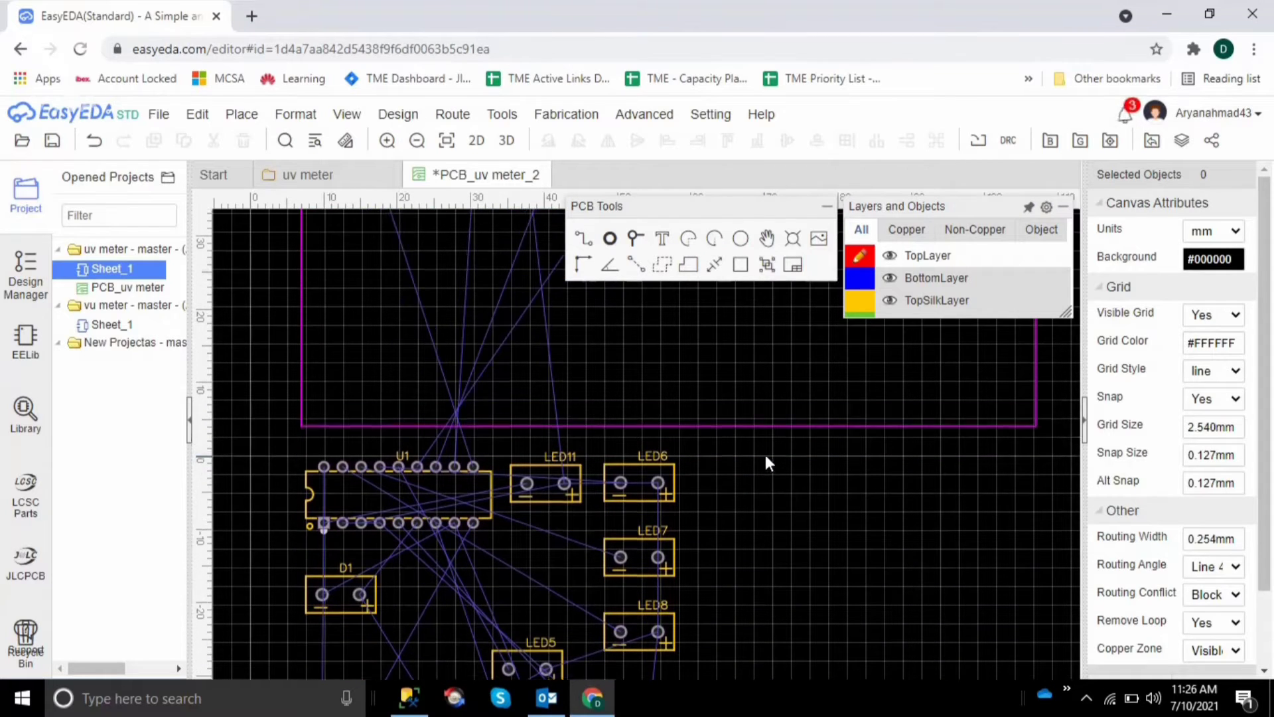
pyautogui.scroll(6, 764, 451)
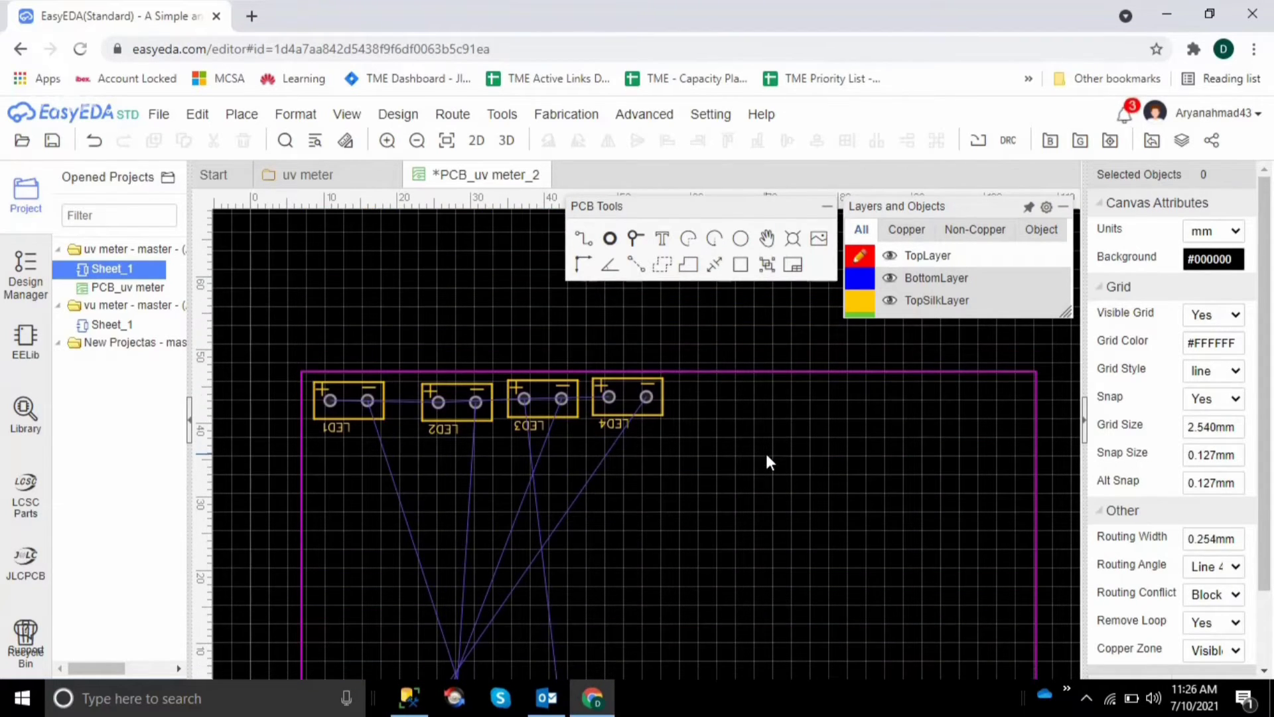
pyautogui.scroll(-4, 766, 461)
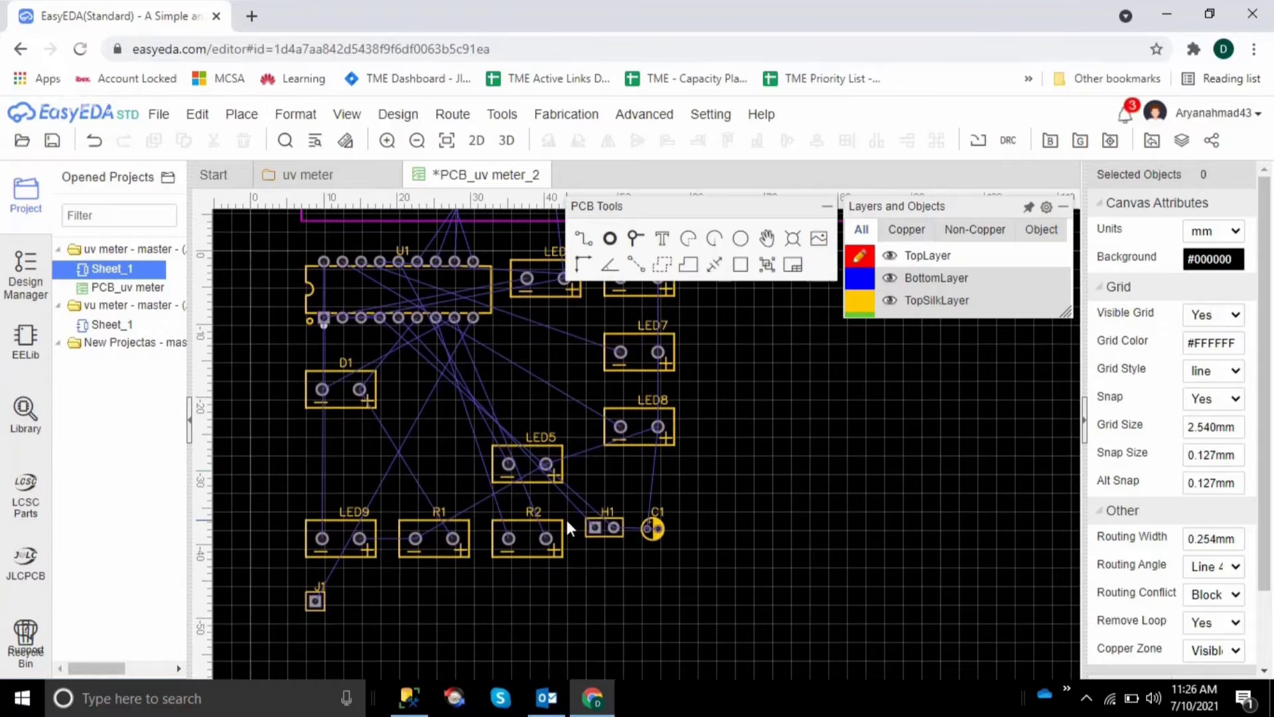
pyautogui.scroll(5, 341, 503)
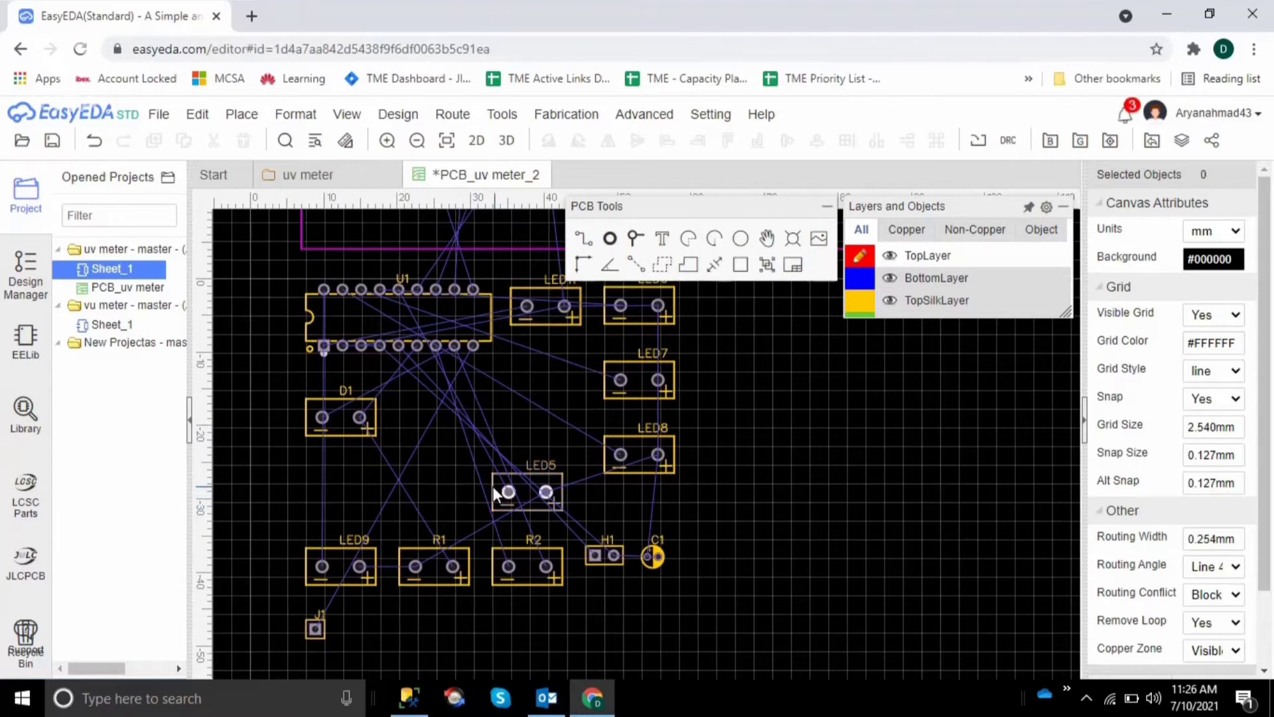
pyautogui.scroll(5, 516, 480)
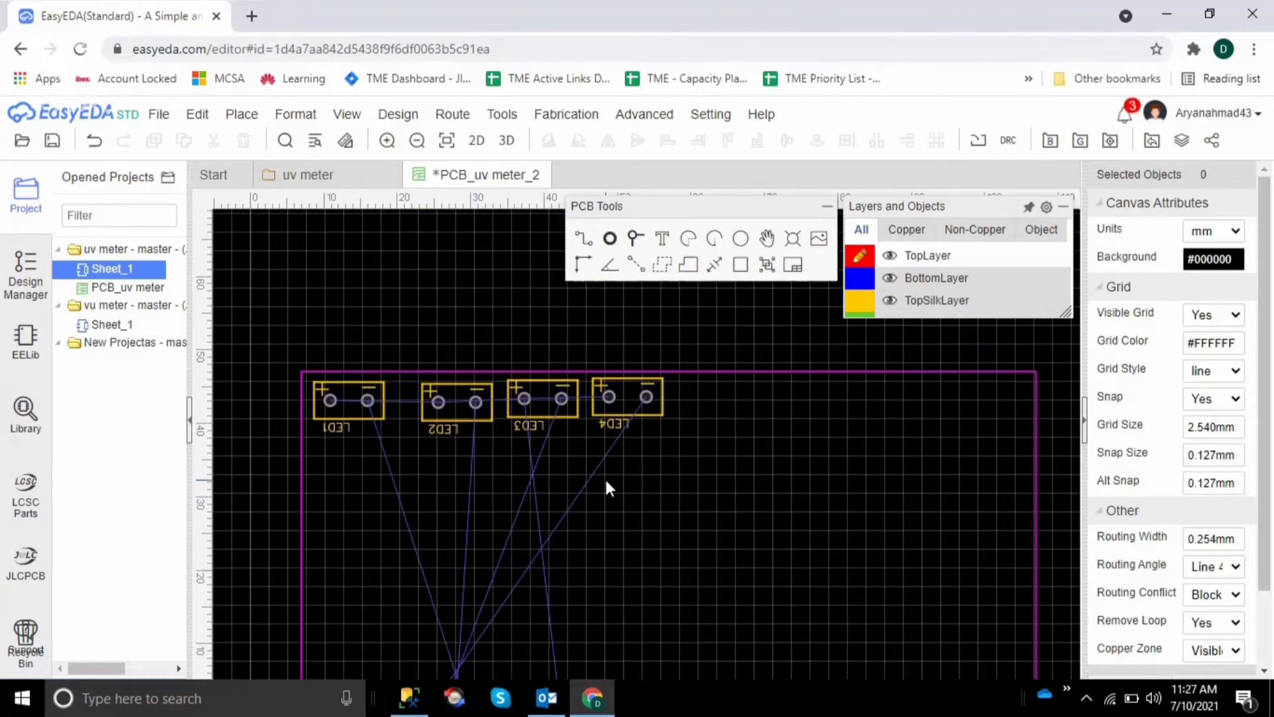
pyautogui.scroll(-1, 613, 430)
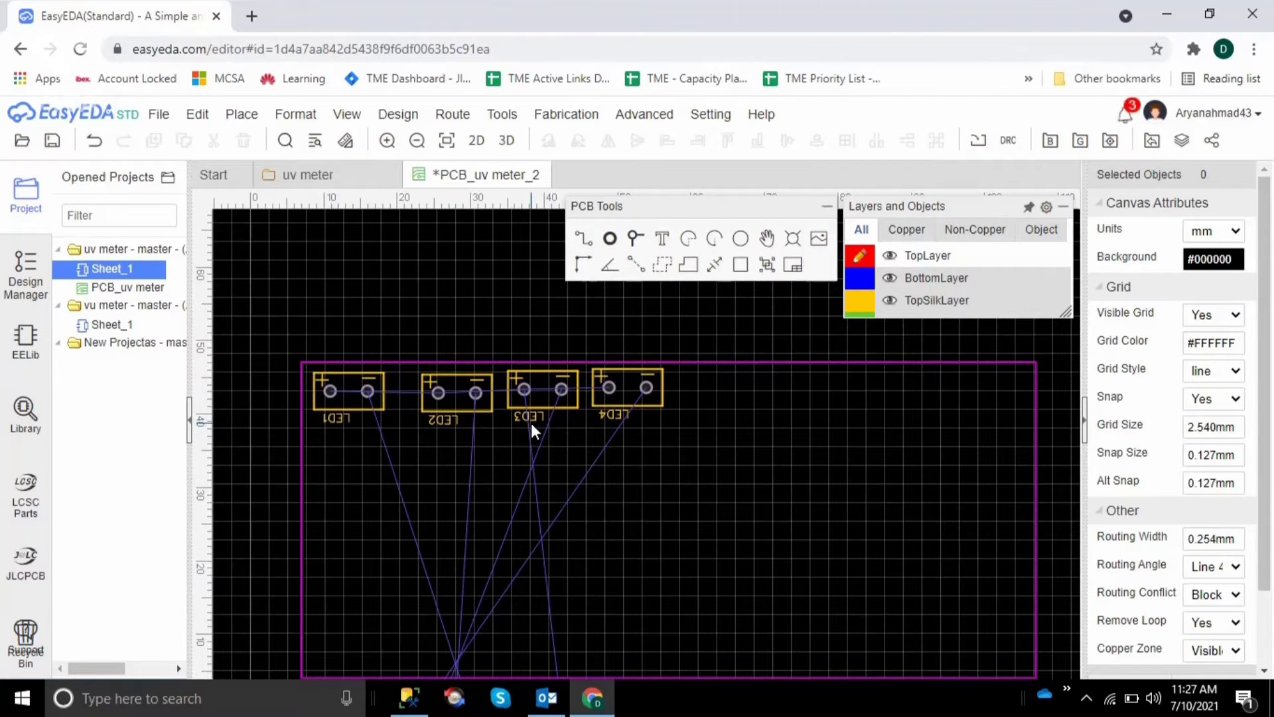
pyautogui.scroll(-7, 602, 452)
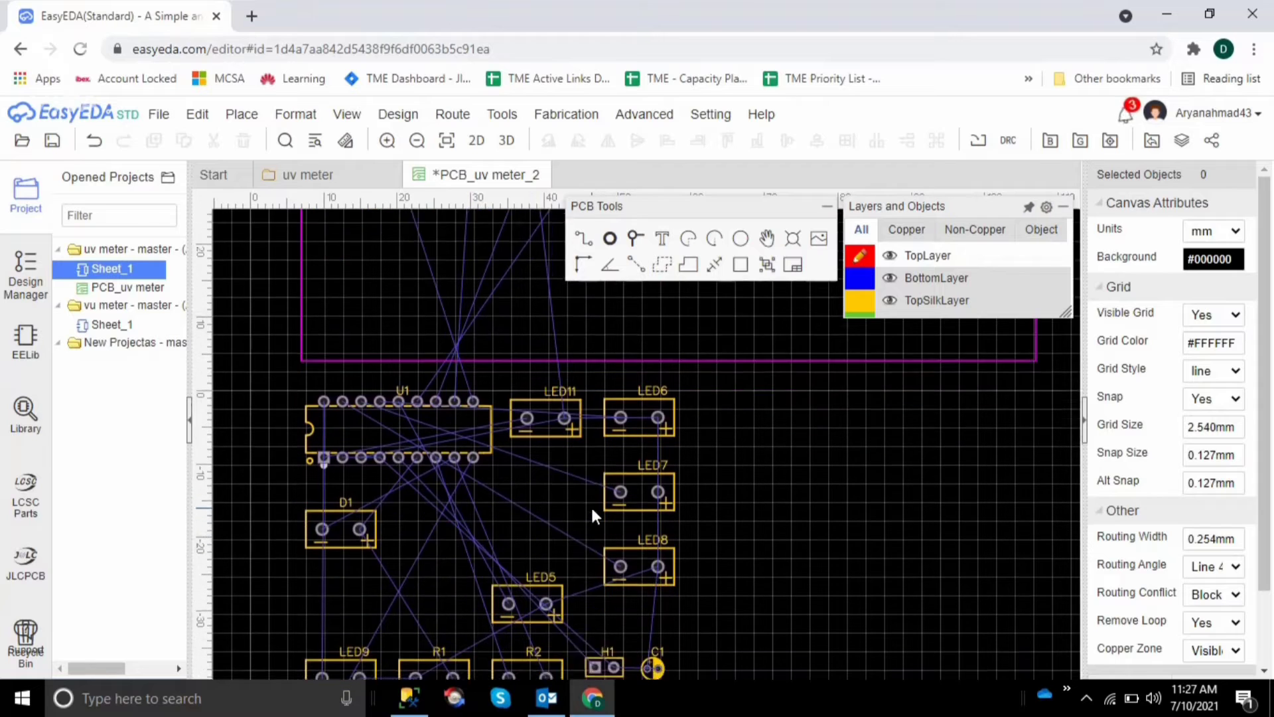
pyautogui.scroll(-2, 591, 504)
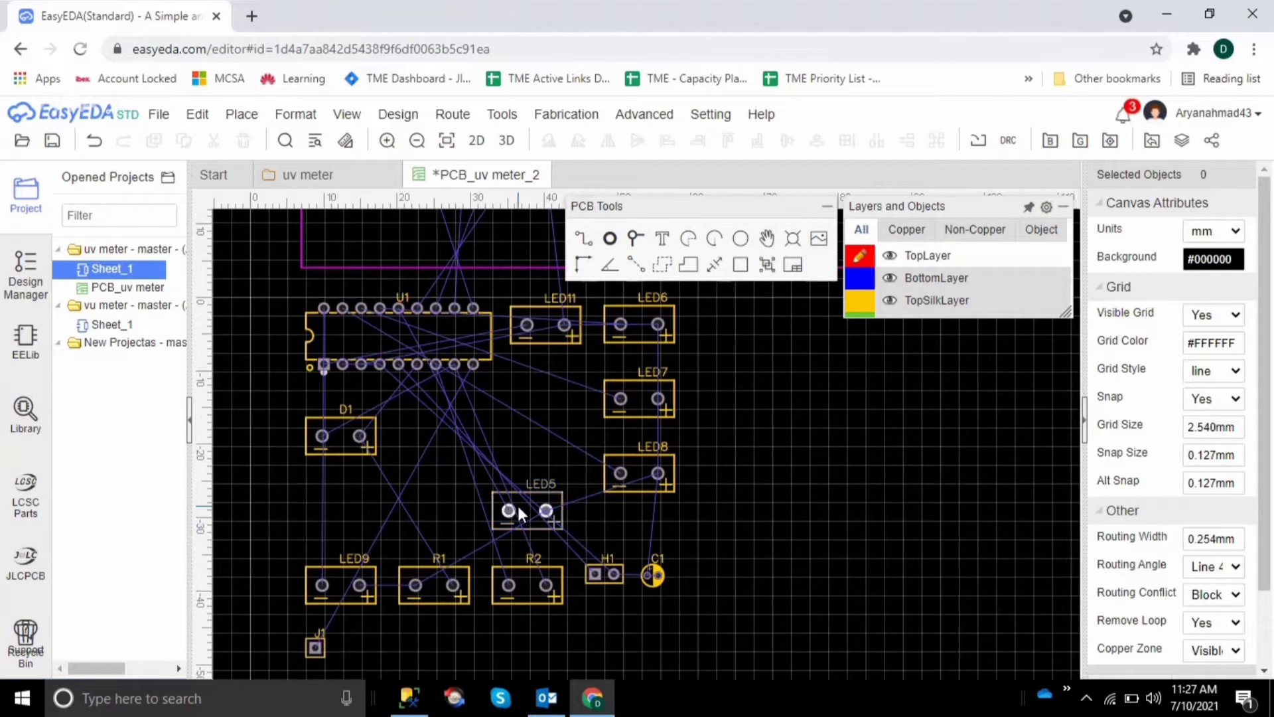
pyautogui.moveTo(531, 507); pyautogui.dragTo(500, 245)
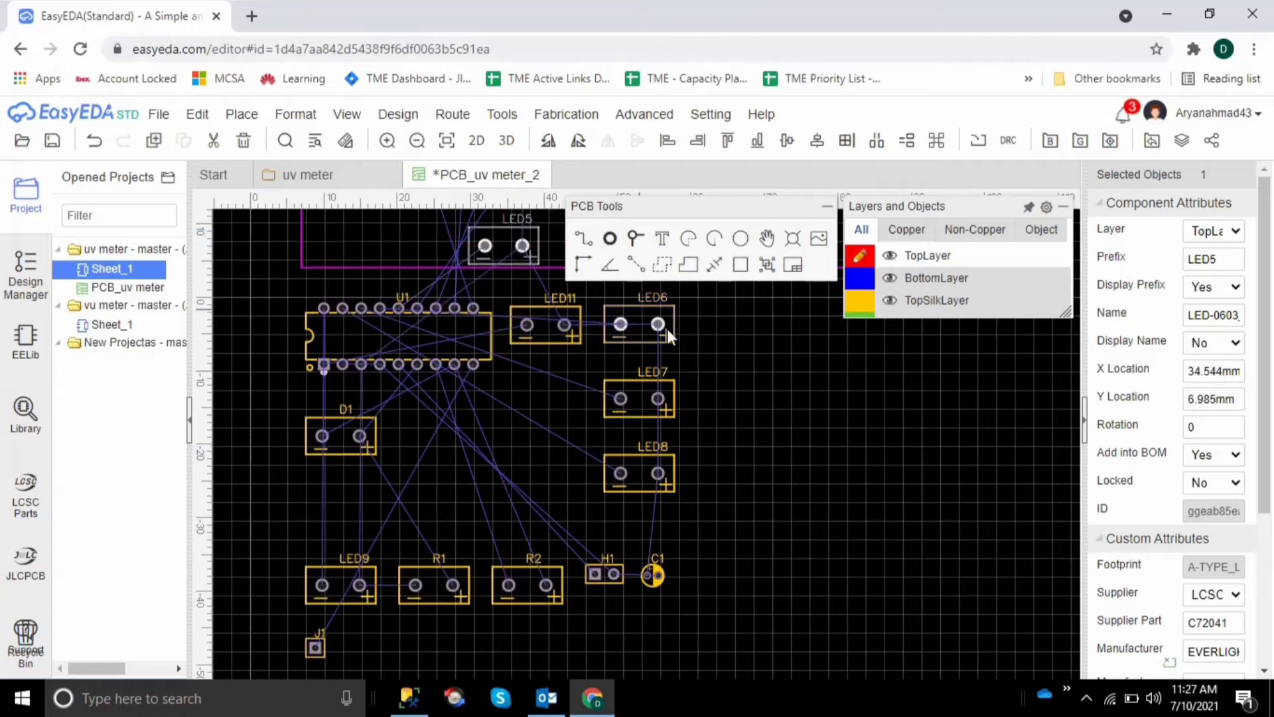
pyautogui.click(747, 373)
# Move LED5 up beside LED4, rotated by 180°, and align it with the LED row at about X 64.9 mm, Y 43.2 mm
pyautogui.scroll(6, 748, 373)
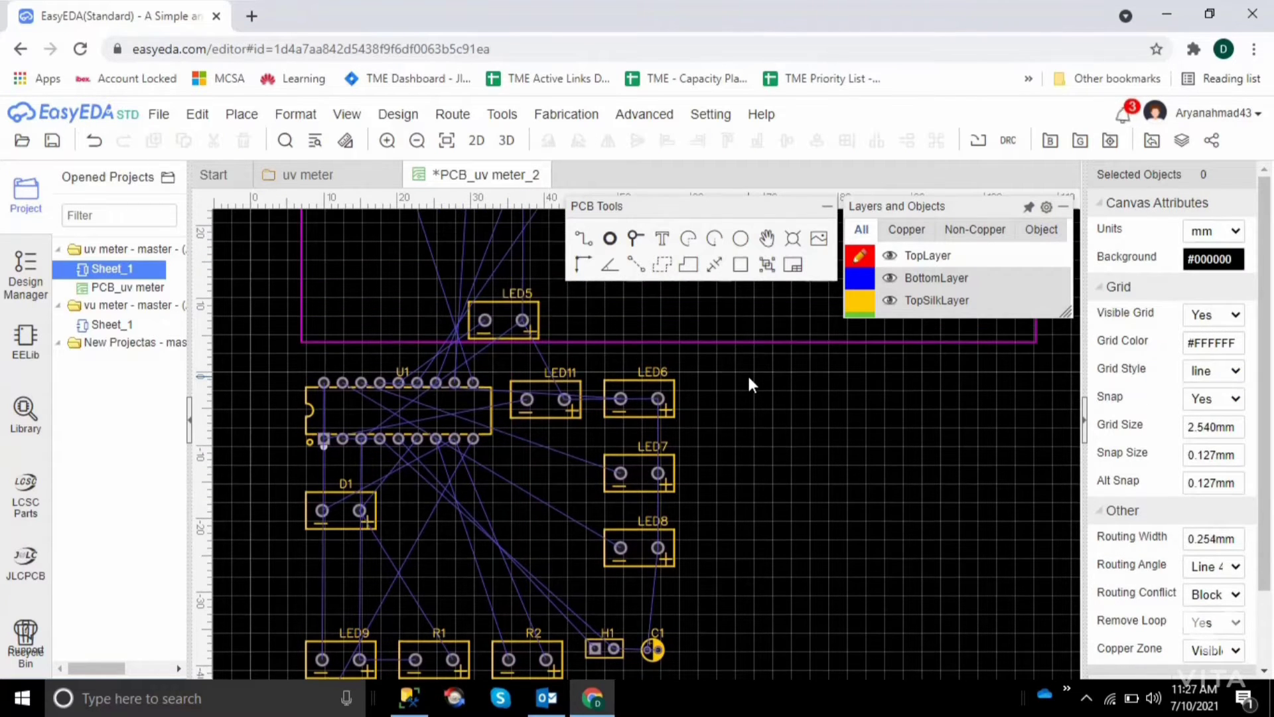
pyautogui.scroll(2, 578, 425)
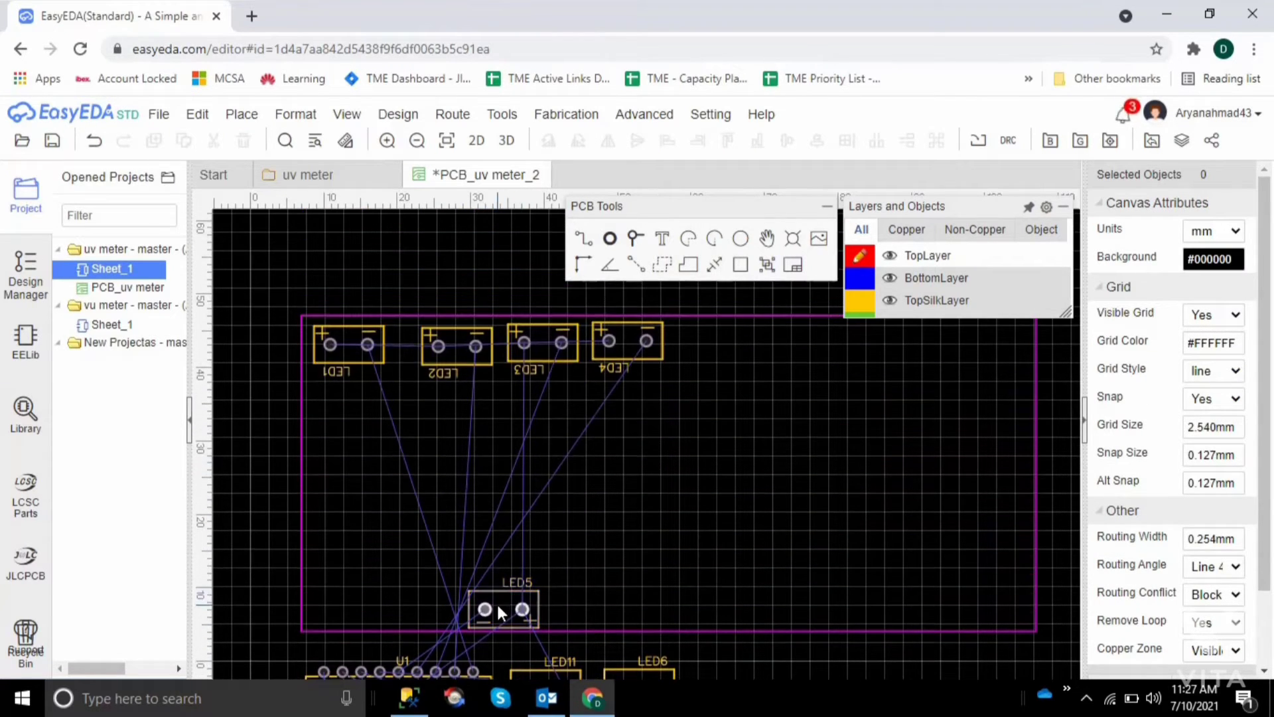
pyautogui.moveTo(497, 603); pyautogui.dragTo(710, 357)
pyautogui.press('space')
pyautogui.press('space')
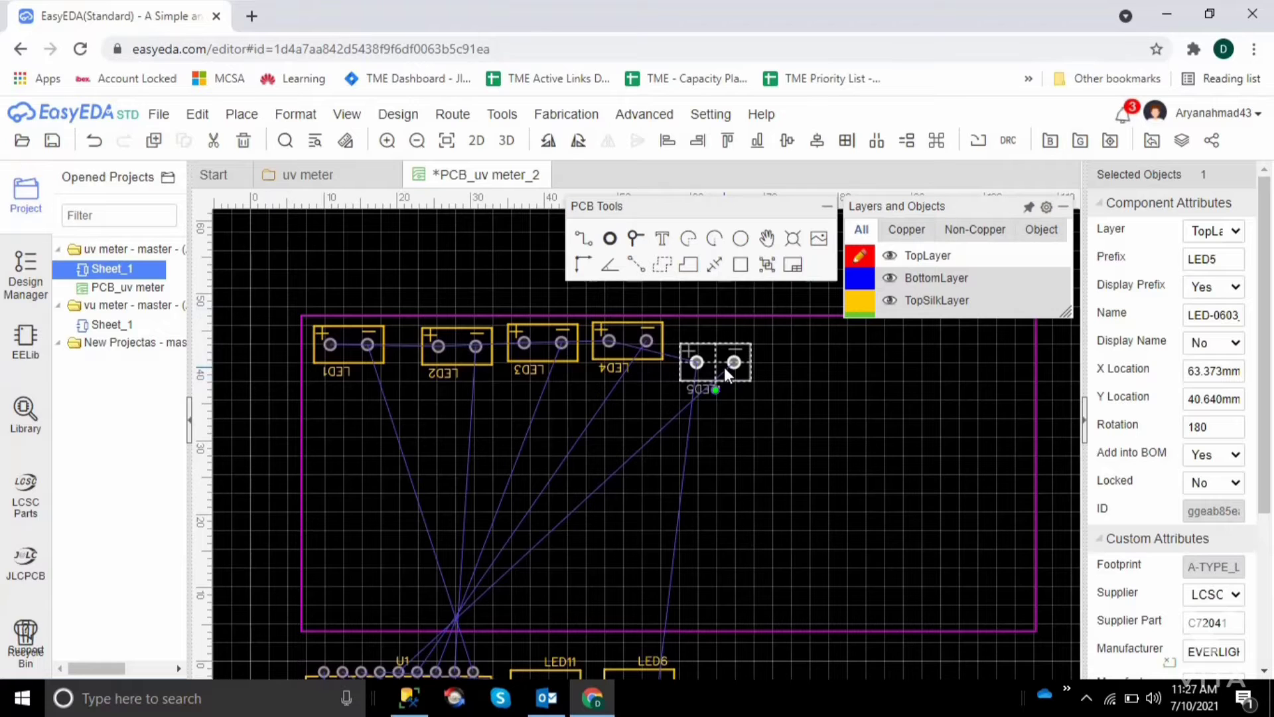
pyautogui.moveTo(726, 374); pyautogui.dragTo(737, 341)
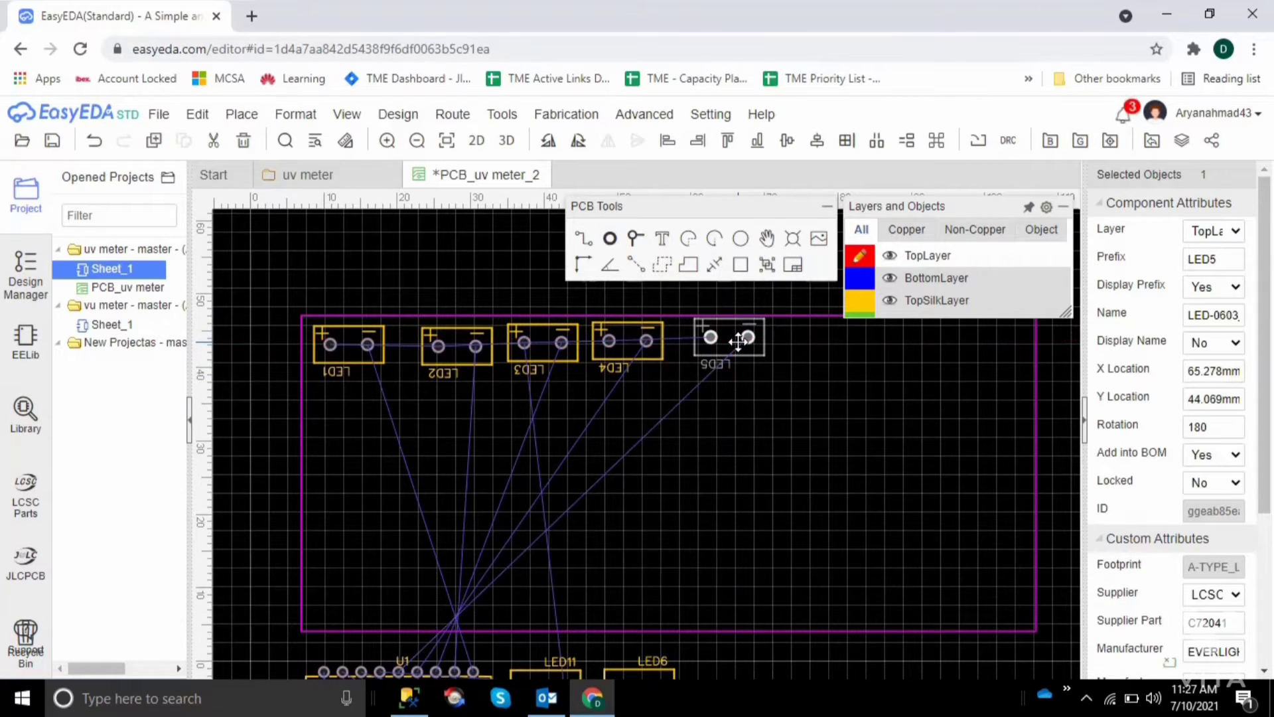
pyautogui.click(835, 406)
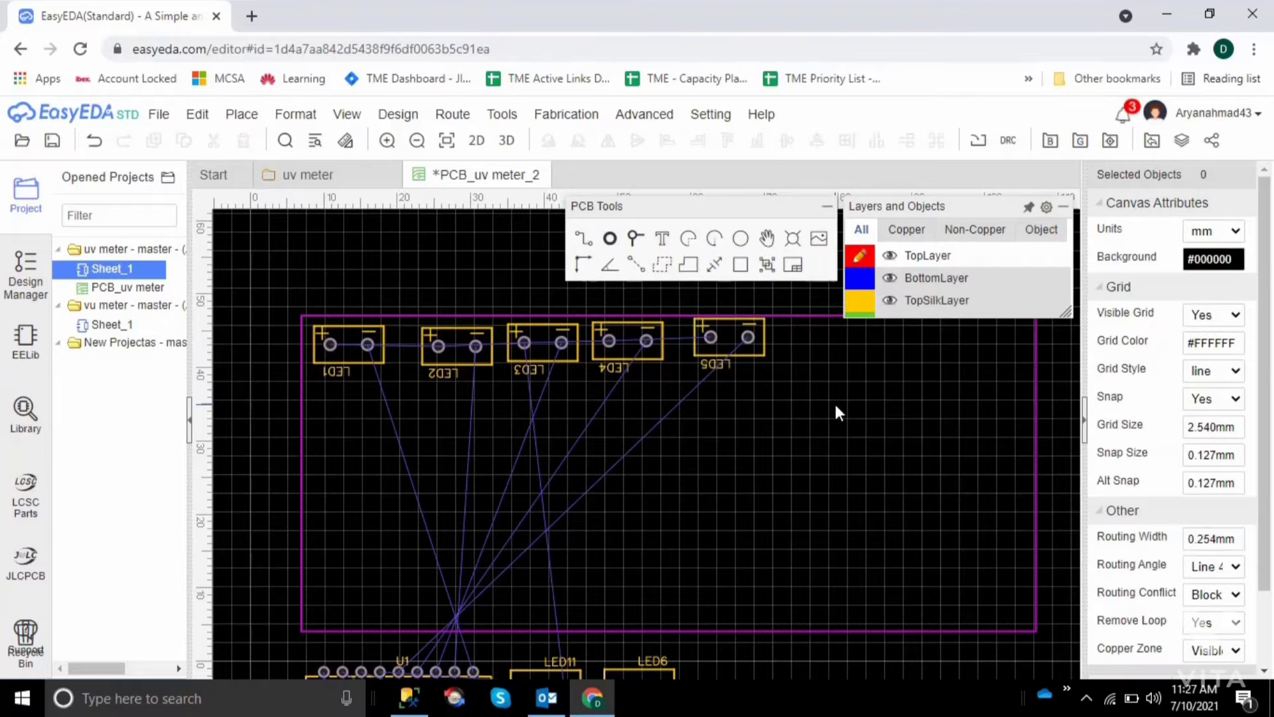
pyautogui.moveTo(758, 336); pyautogui.dragTo(756, 344)
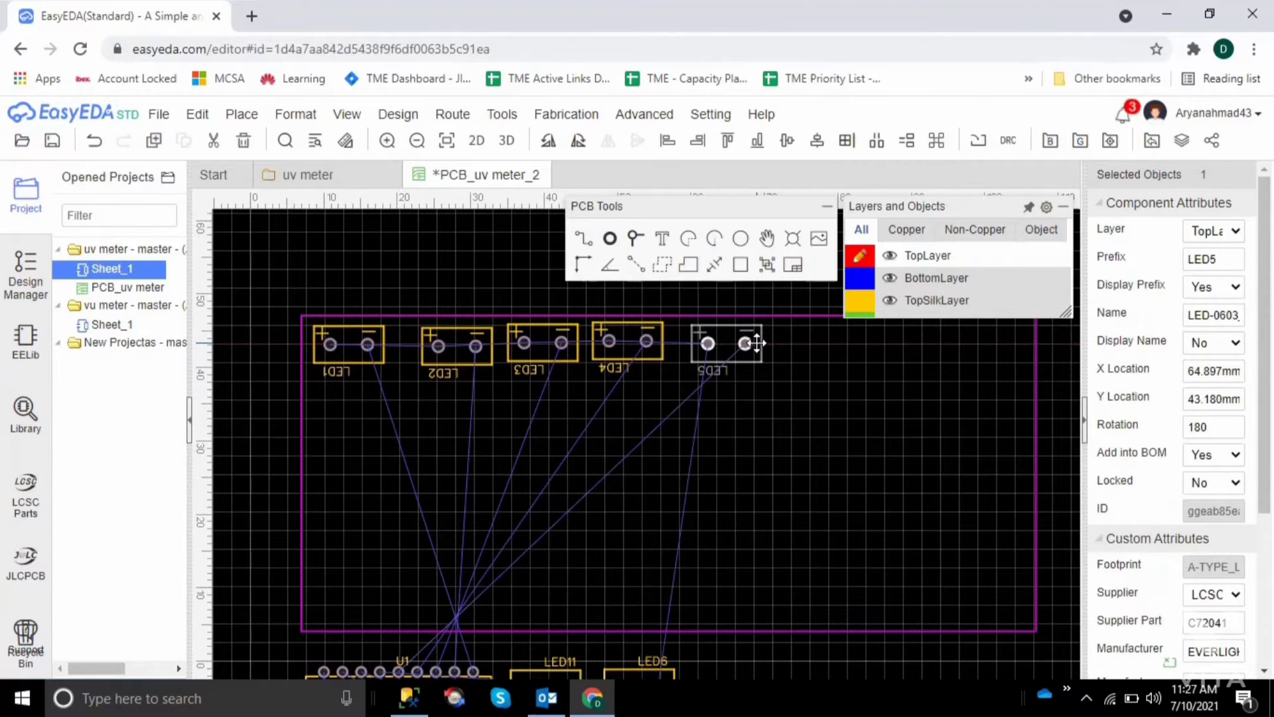
pyautogui.click(819, 396)
# Move LED6 from the unplaced components onto the board below LED5, at about X 63.1 mm, Y 16.4 mm
pyautogui.scroll(-5, 819, 396)
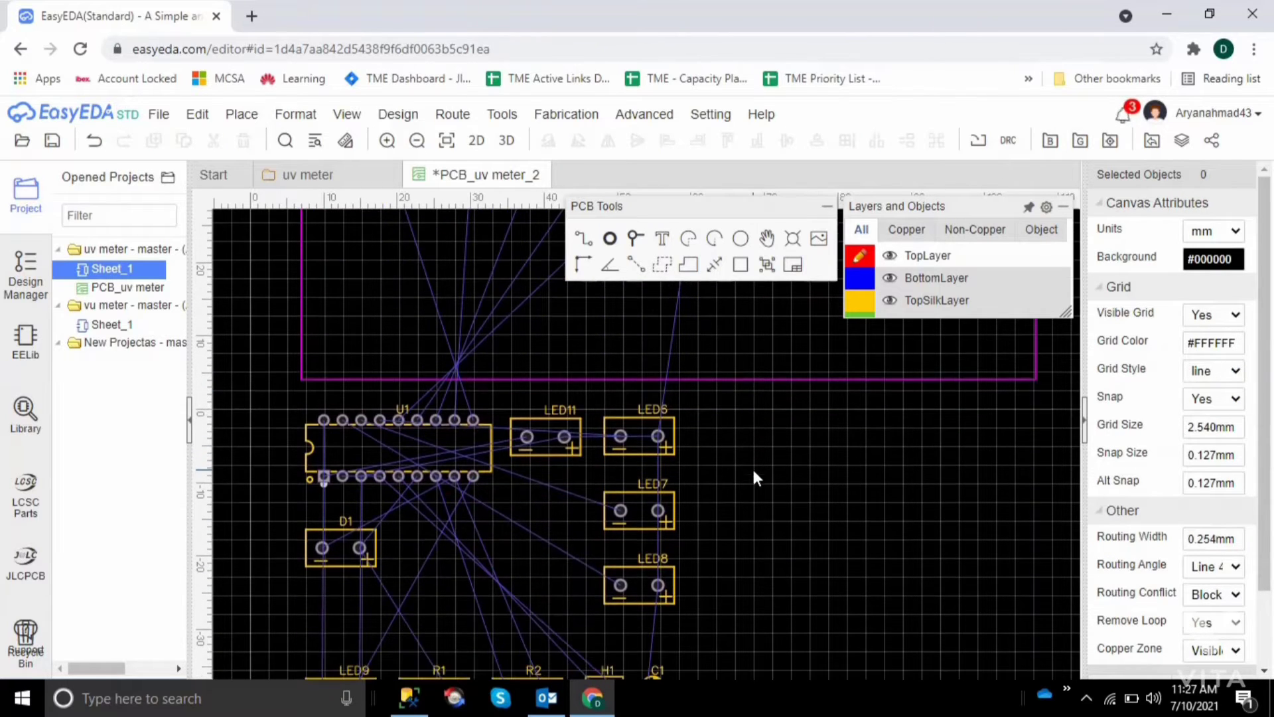
pyautogui.scroll(-1, 657, 415)
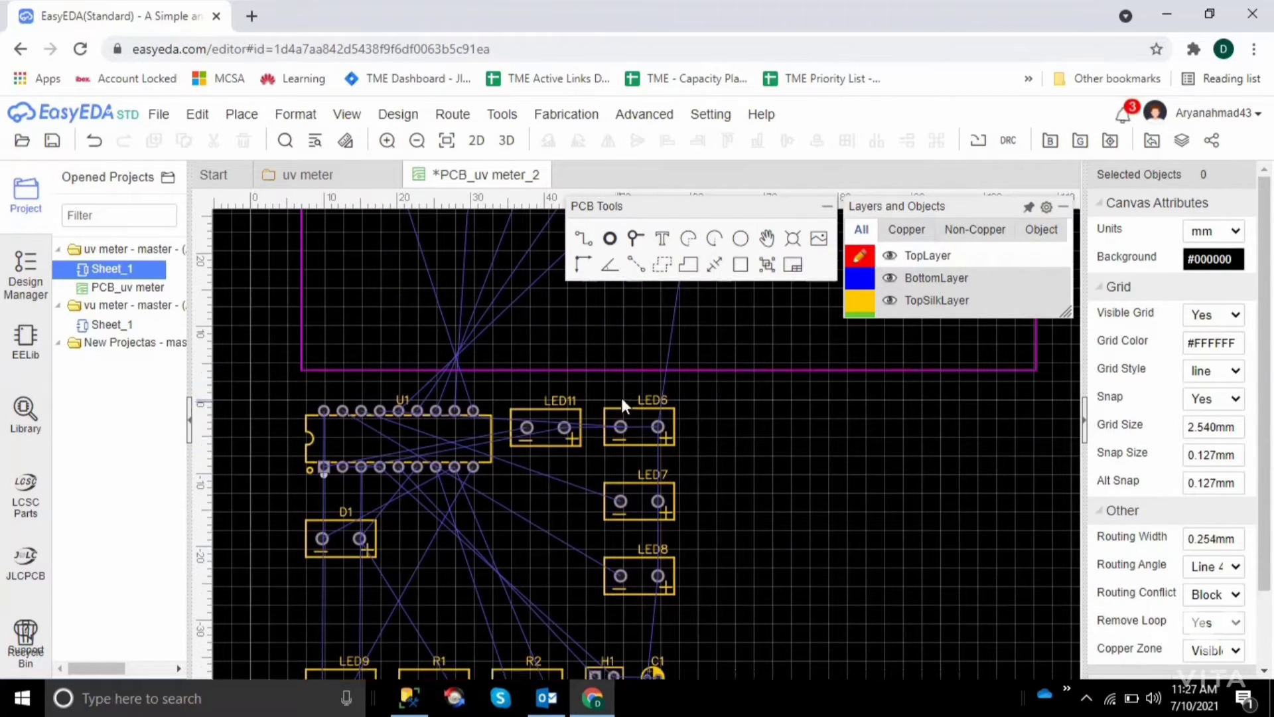
pyautogui.click(626, 420)
pyautogui.moveTo(626, 420); pyautogui.dragTo(694, 280)
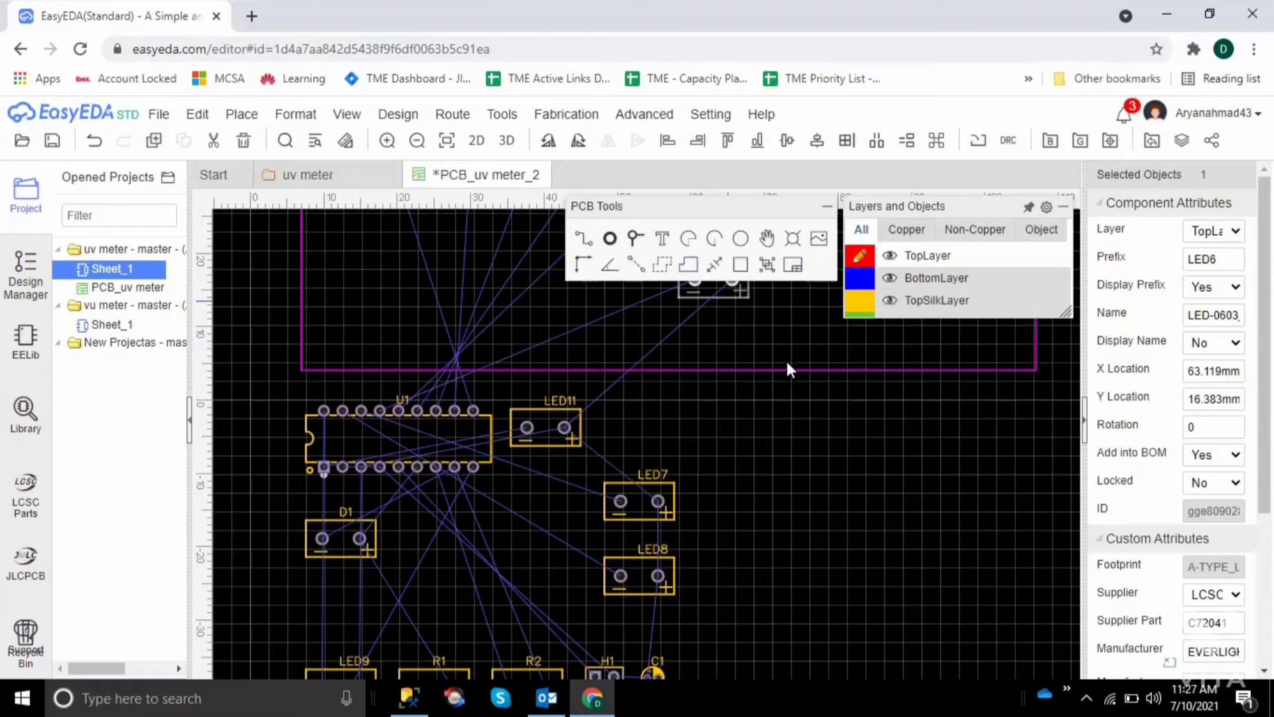
pyautogui.click(893, 507)
# Rotate LED6 by 180° and place it in the LED row along the upper edge, with its plus pad facing LED5
pyautogui.scroll(3, 894, 507)
pyautogui.scroll(3, 893, 507)
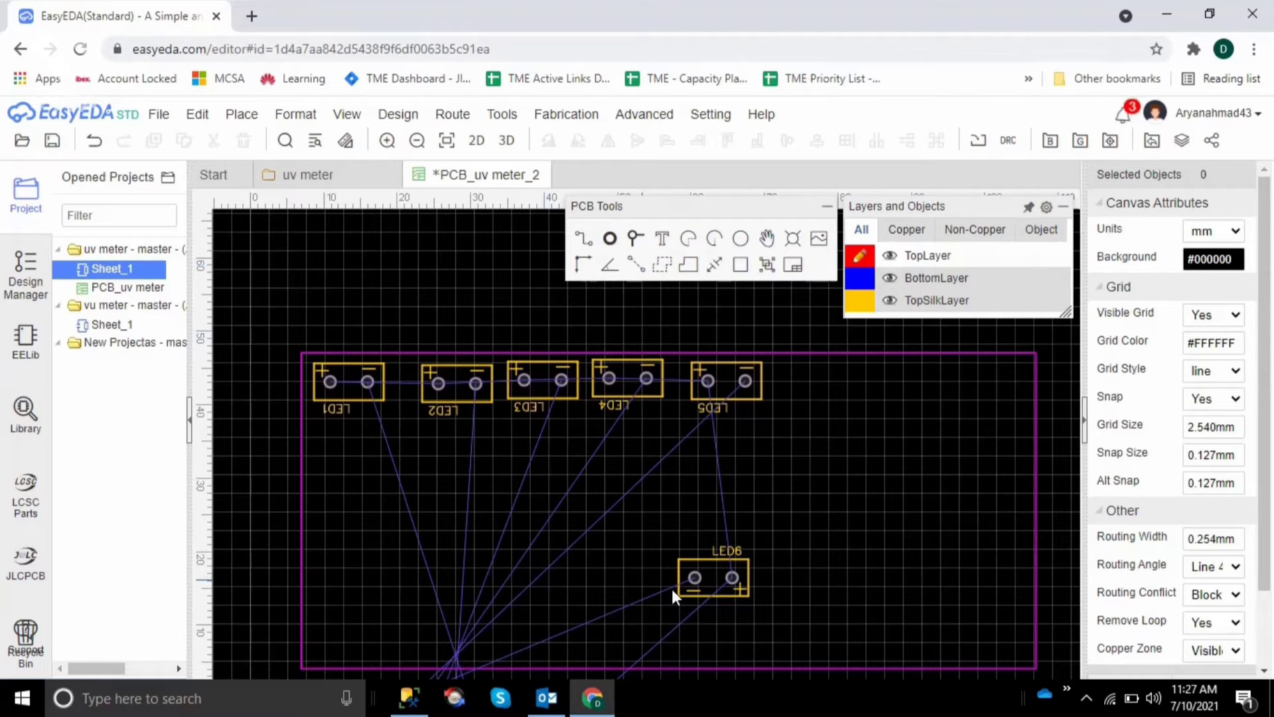
pyautogui.click(696, 576)
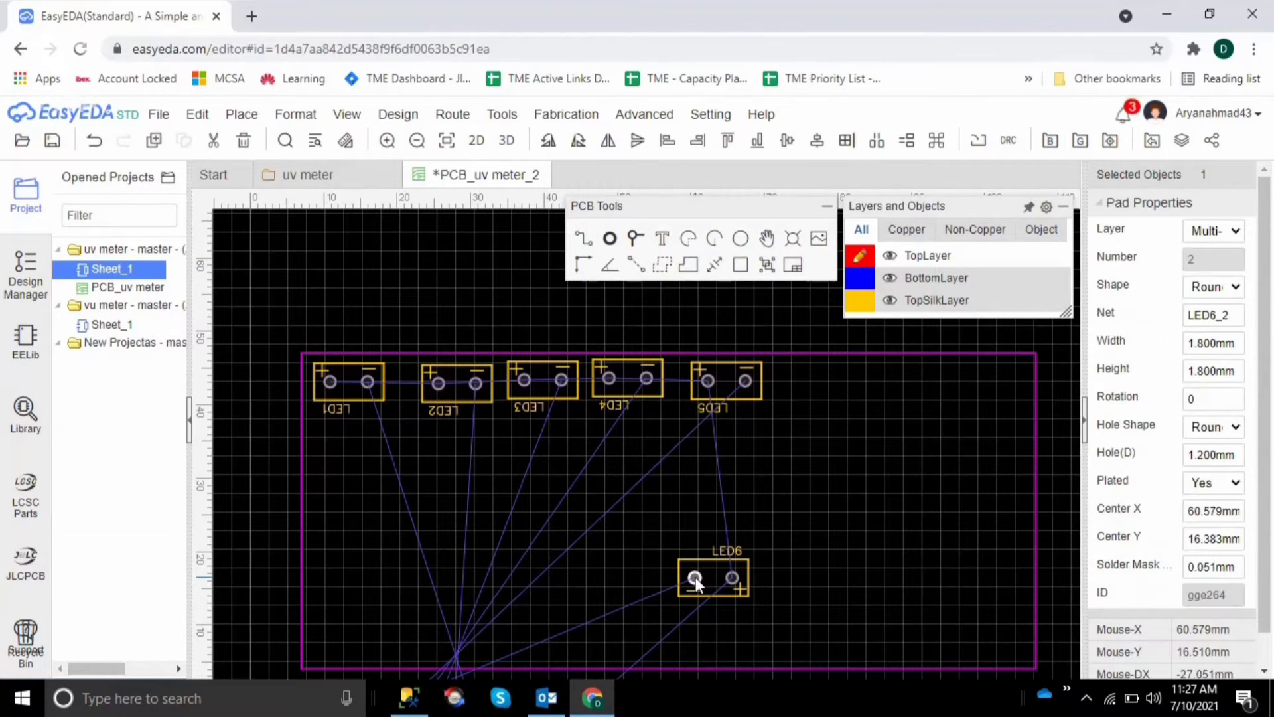
pyautogui.press('space')
pyautogui.press('space')
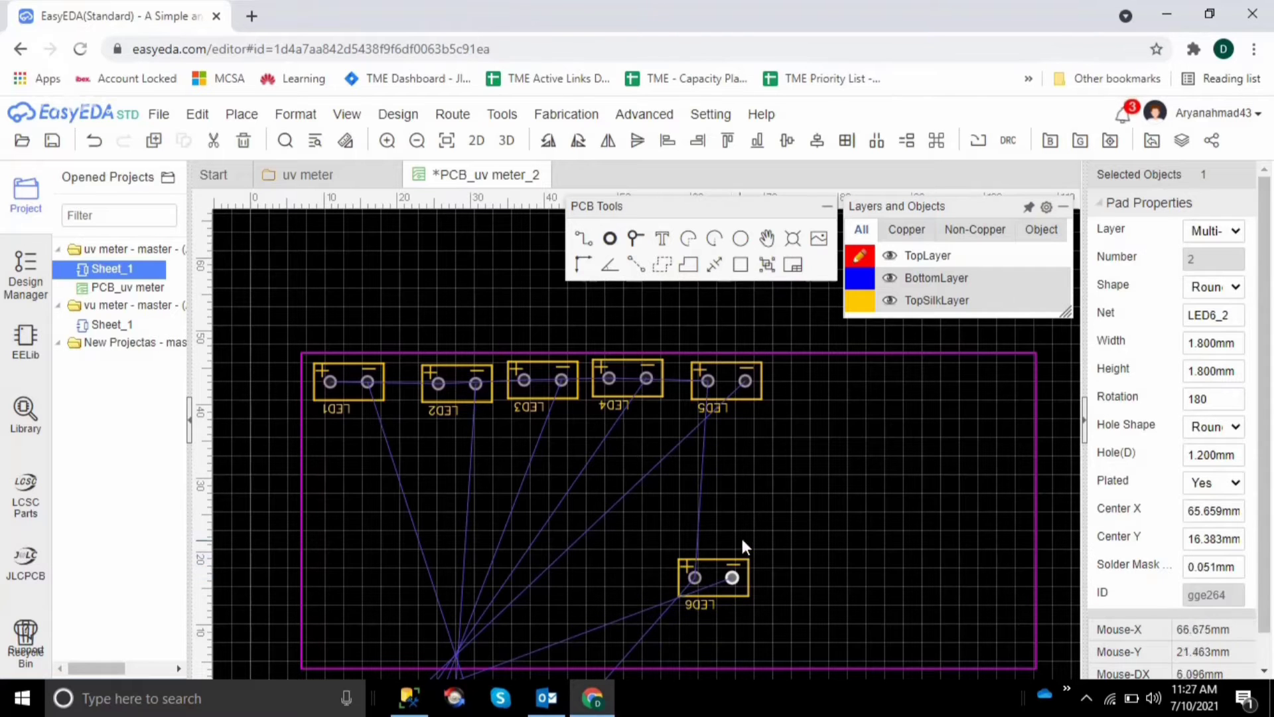
pyautogui.click(719, 575)
pyautogui.moveTo(720, 576); pyautogui.dragTo(829, 377)
pyautogui.click(827, 472)
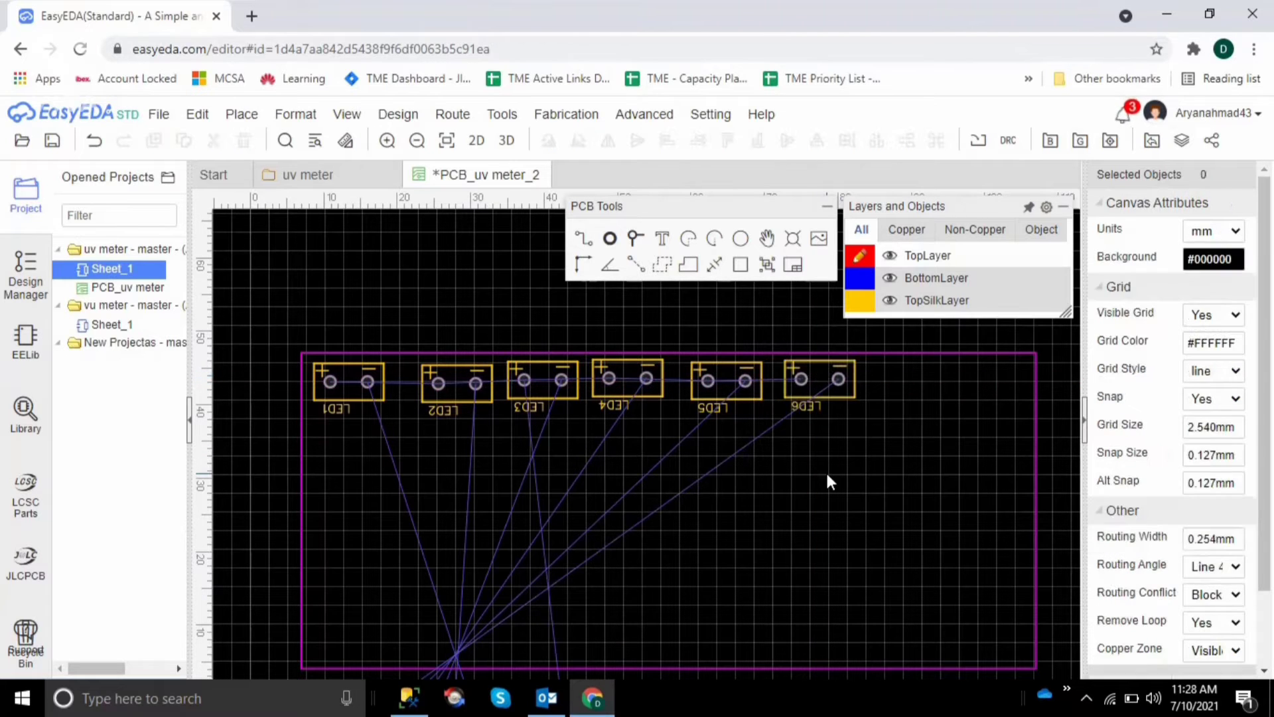
# Rotate LED7 by 180° and move it from the unplaced components onto the board at about X 62.1 mm, Y 18.8 mm
pyautogui.scroll(-8, 827, 473)
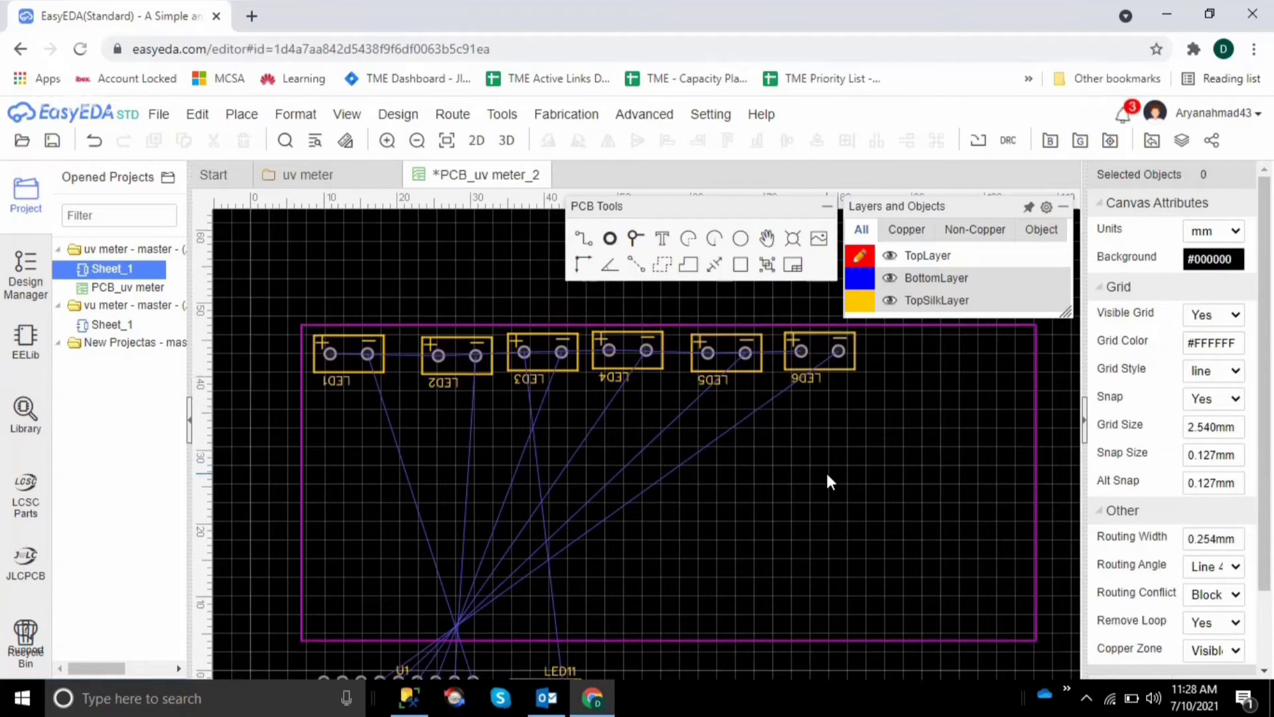
pyautogui.scroll(5, 827, 476)
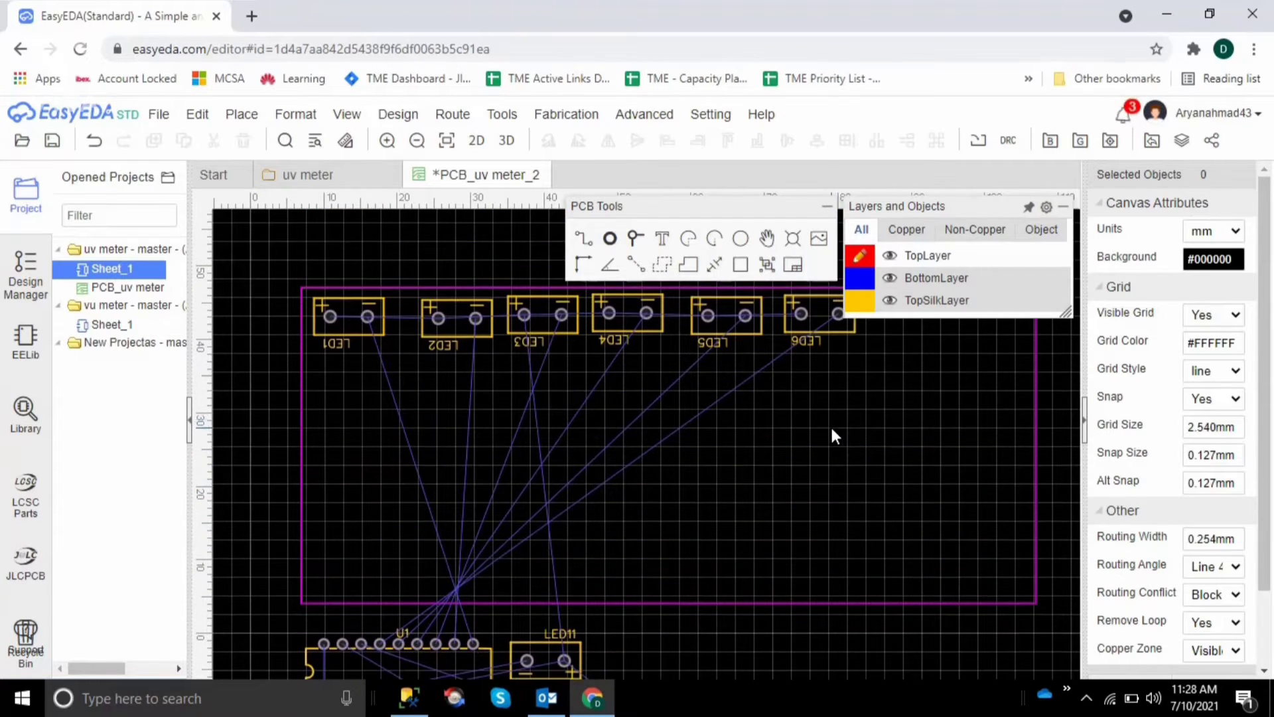
pyautogui.scroll(-7, 830, 424)
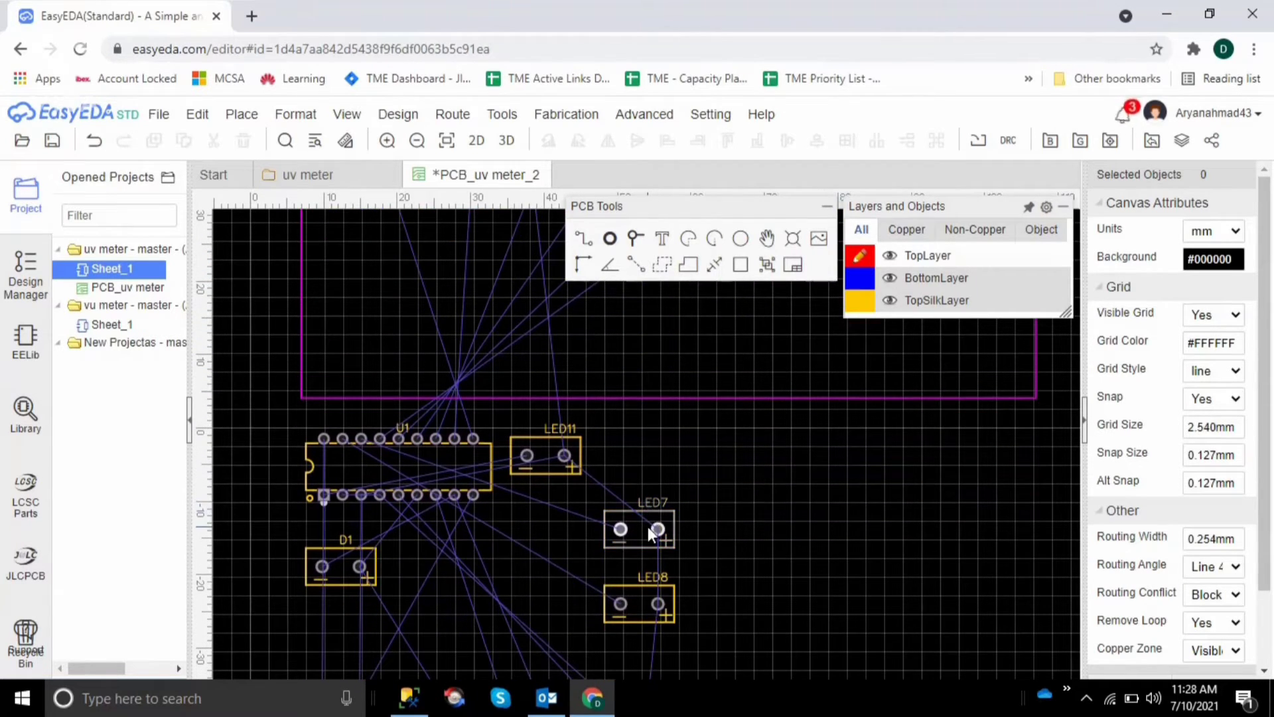
pyautogui.click(648, 526)
pyautogui.press('space')
pyautogui.press('space')
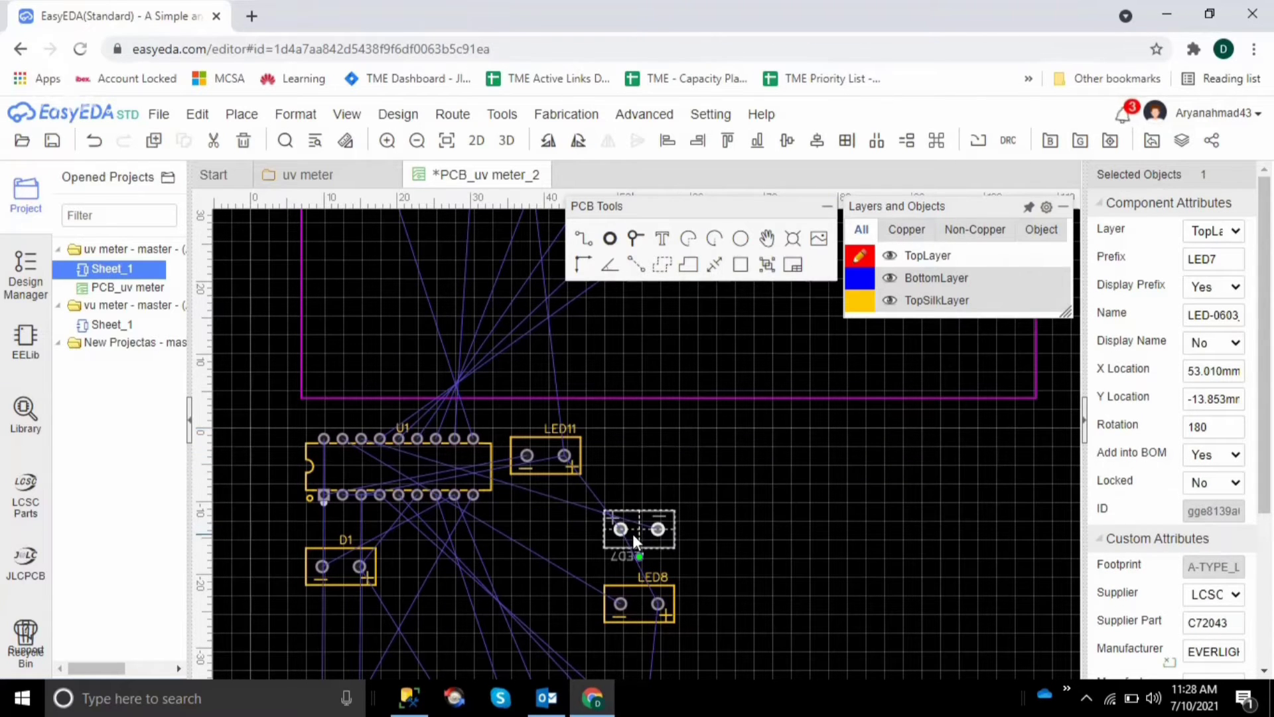
pyautogui.moveTo(633, 531); pyautogui.dragTo(700, 292)
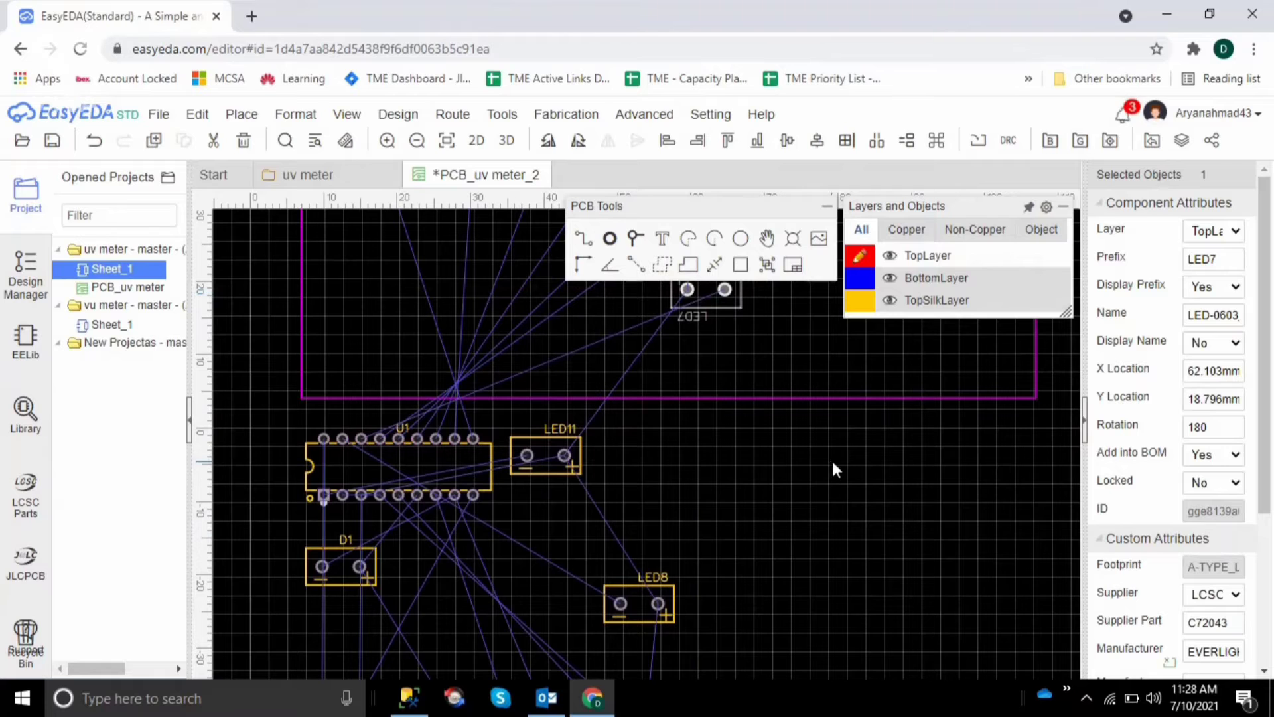
pyautogui.click(843, 569)
# Place LED7 in the LED row beside LED6, at about X 90.6 mm, Y 43.1 mm
pyautogui.scroll(5, 842, 565)
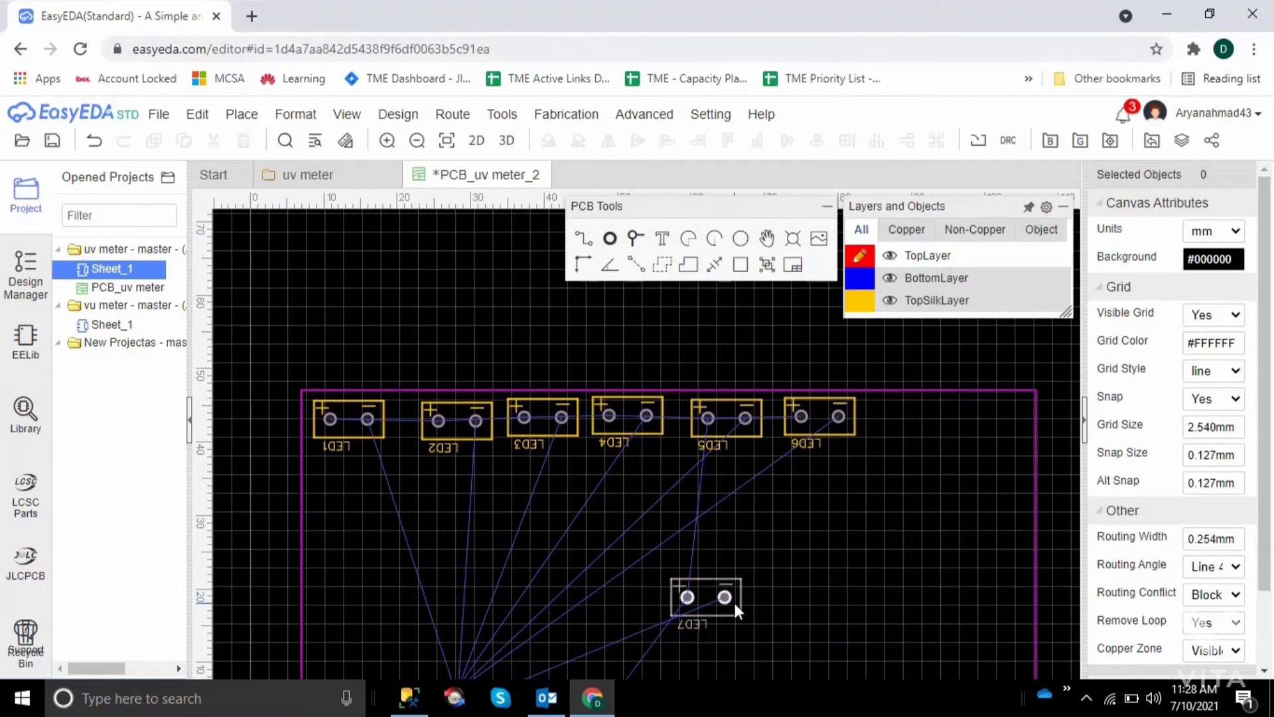
pyautogui.moveTo(734, 600); pyautogui.dragTo(942, 425)
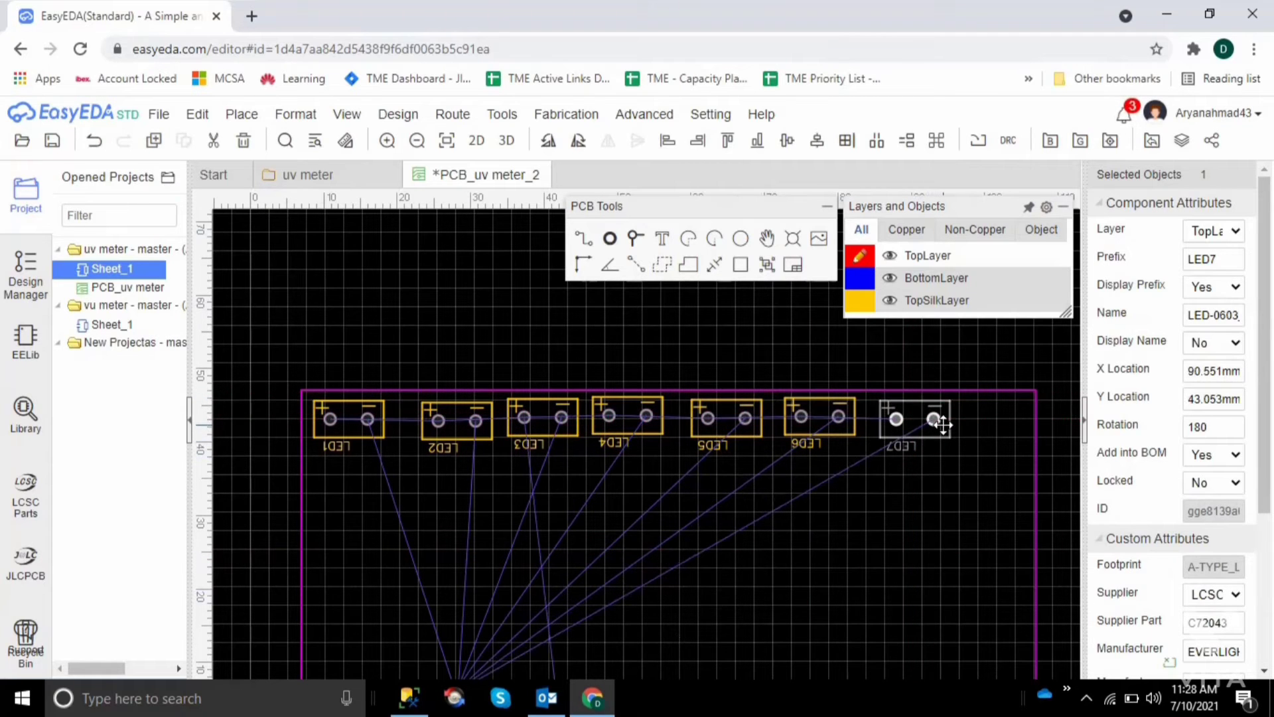
pyautogui.click(901, 566)
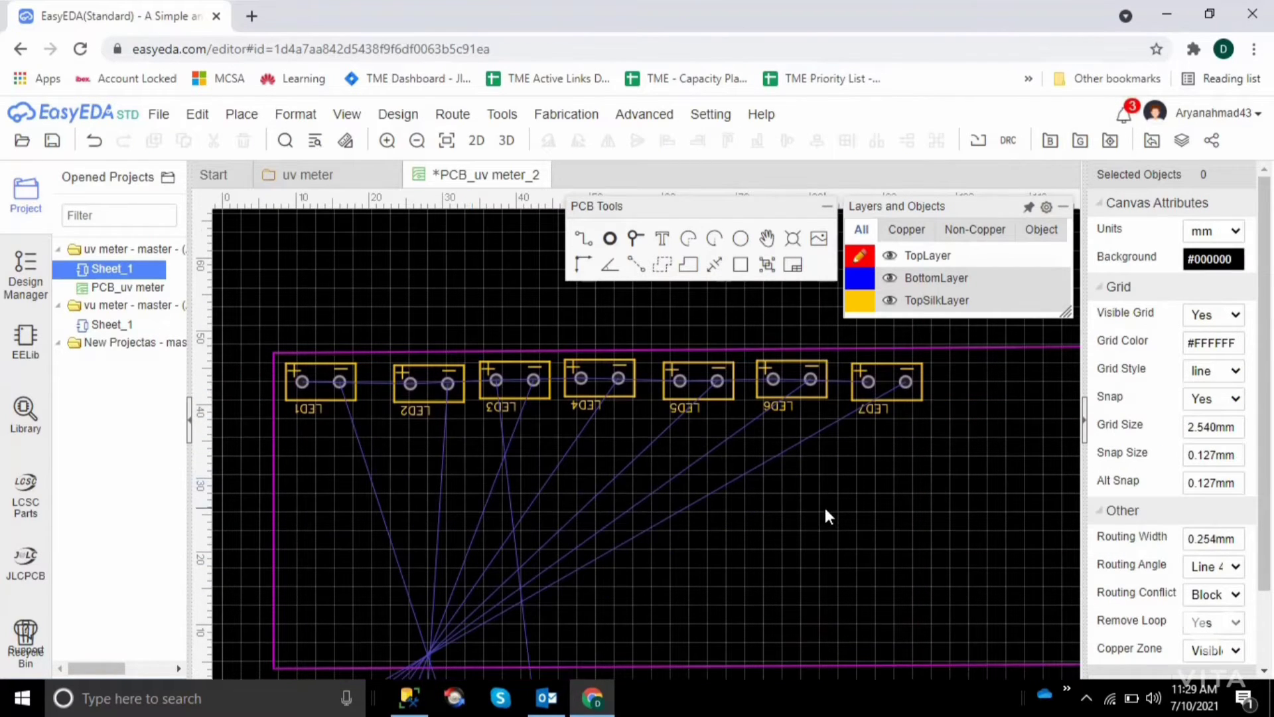
# Move LED8 from the unplaced components onto the board below LED7, at about X 93.6 mm, Y 14.4 mm
pyautogui.scroll(-5, 626, 564)
pyautogui.scroll(-7, 629, 567)
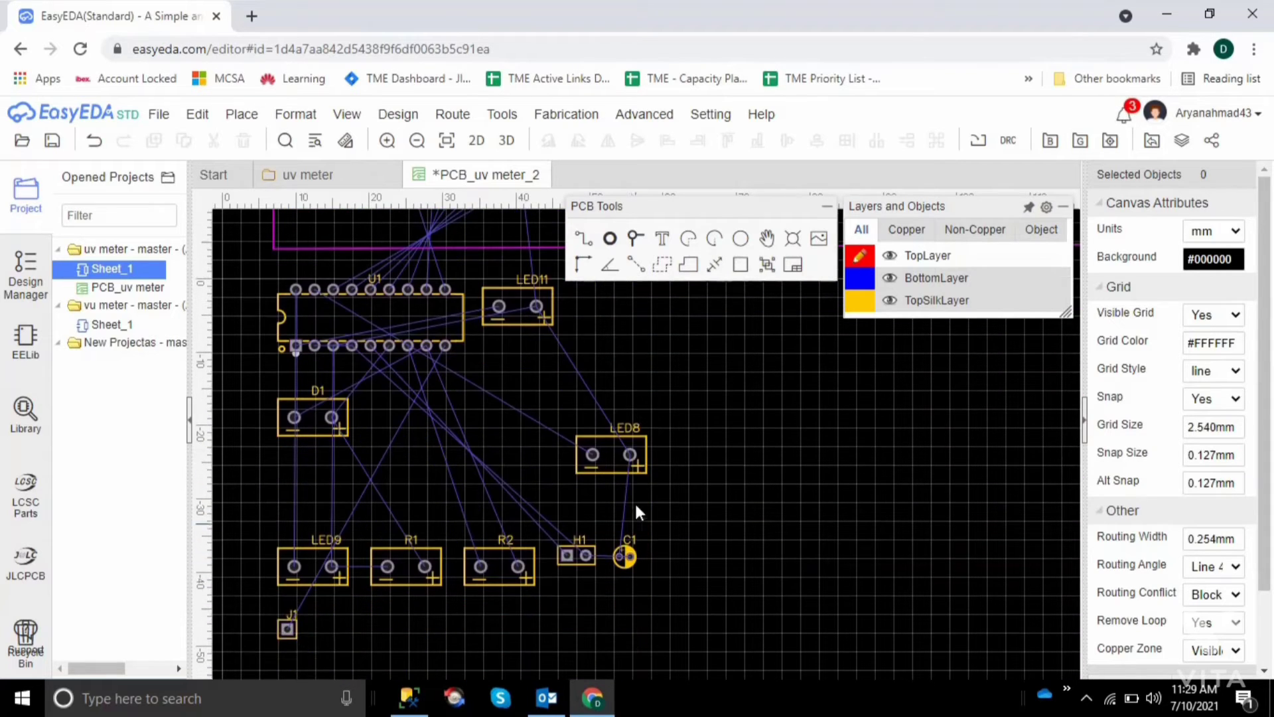
pyautogui.click(626, 467)
pyautogui.moveTo(626, 468); pyautogui.dragTo(929, 349)
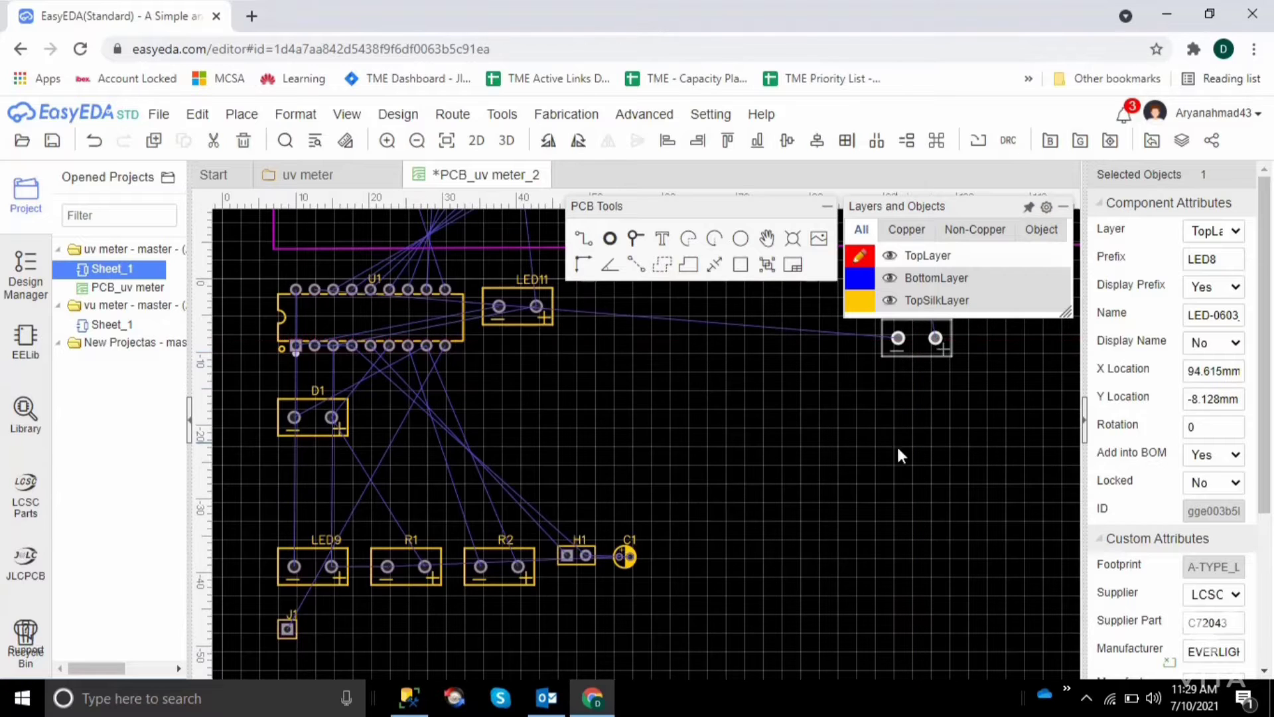
pyautogui.click(909, 465)
pyautogui.scroll(7, 908, 460)
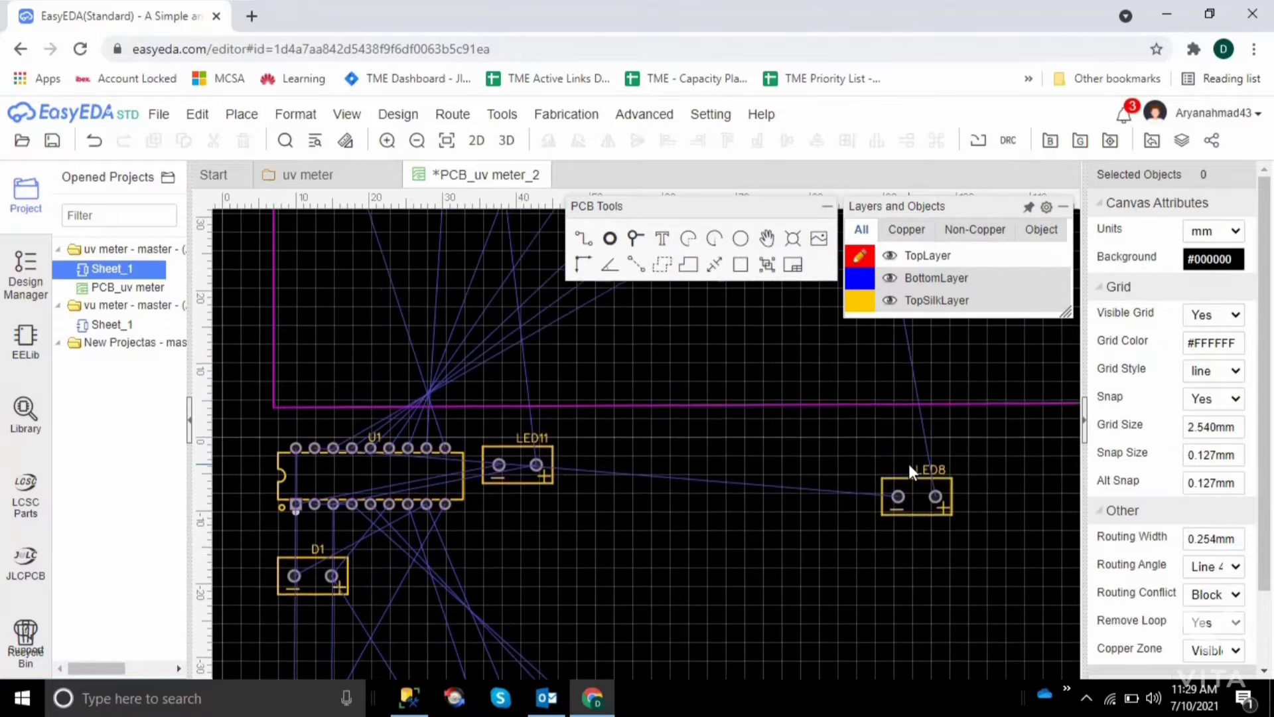
pyautogui.moveTo(919, 587); pyautogui.dragTo(913, 419)
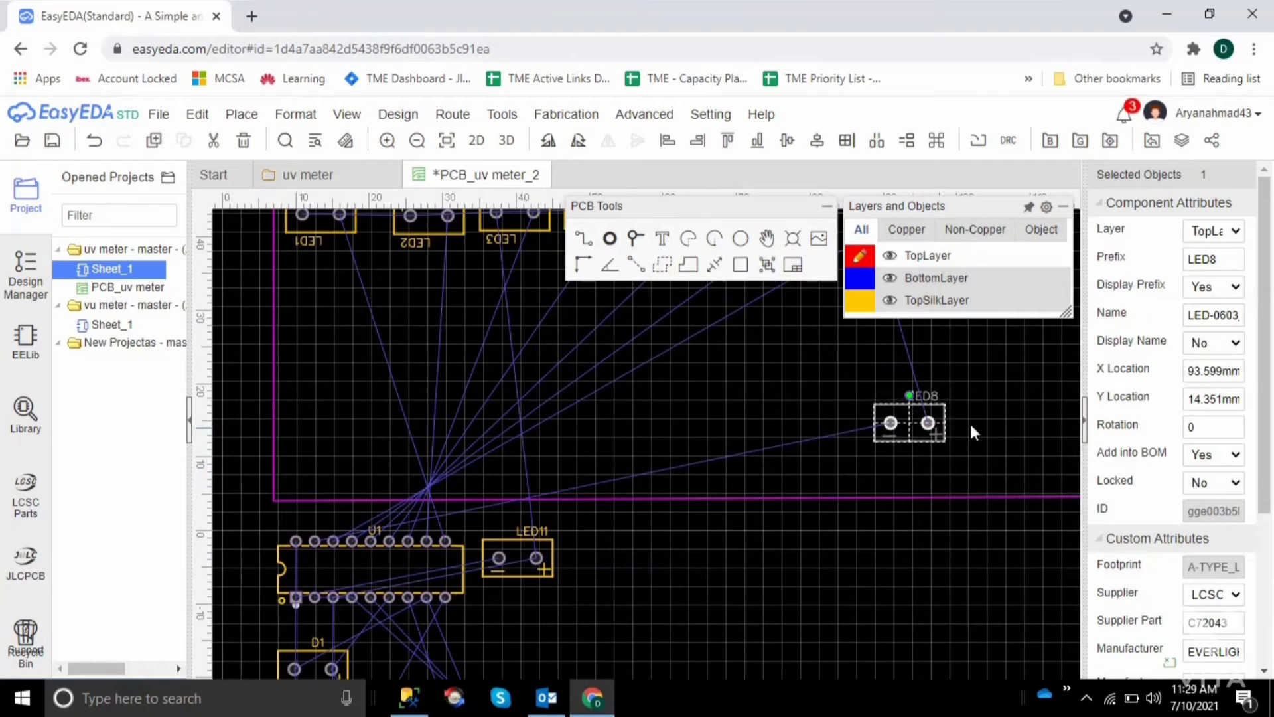
pyautogui.click(1005, 428)
# Rotate LED8 by 180° and place it in the LED row beside LED7, with its plus pad facing LED7
pyautogui.scroll(2, 1004, 428)
pyautogui.scroll(4, 1005, 427)
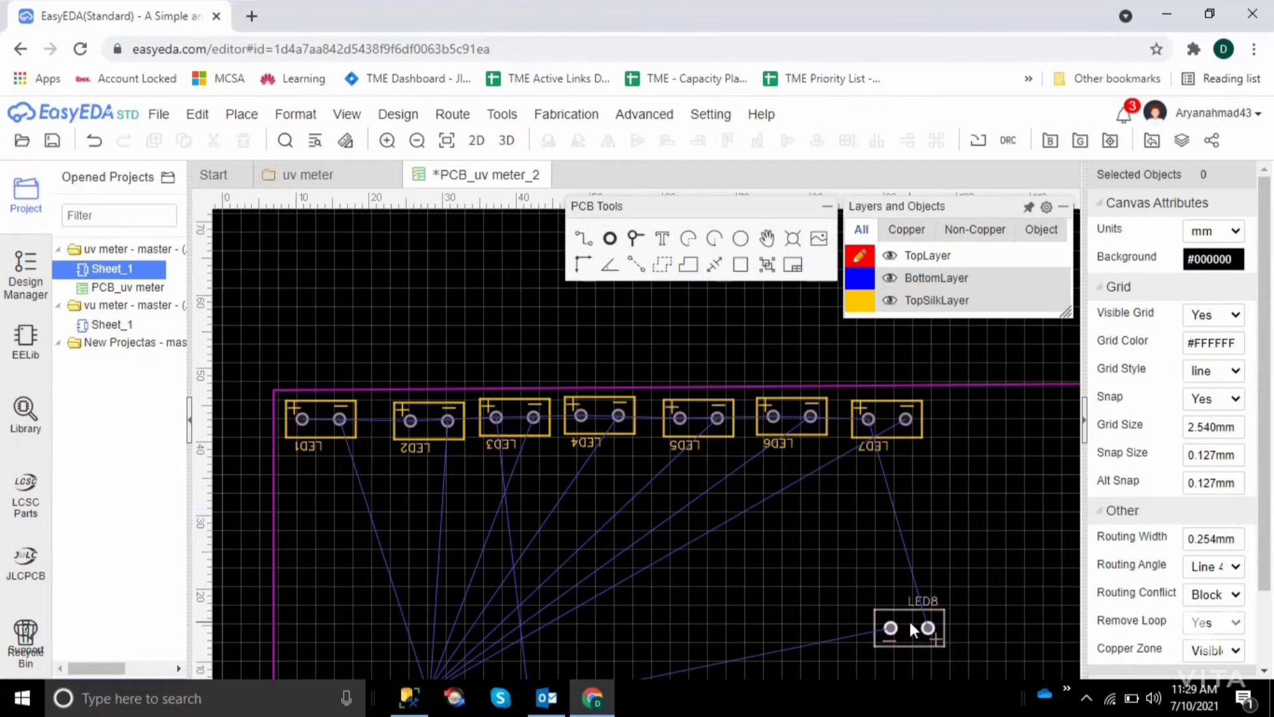
pyautogui.click(910, 624)
pyautogui.press('space')
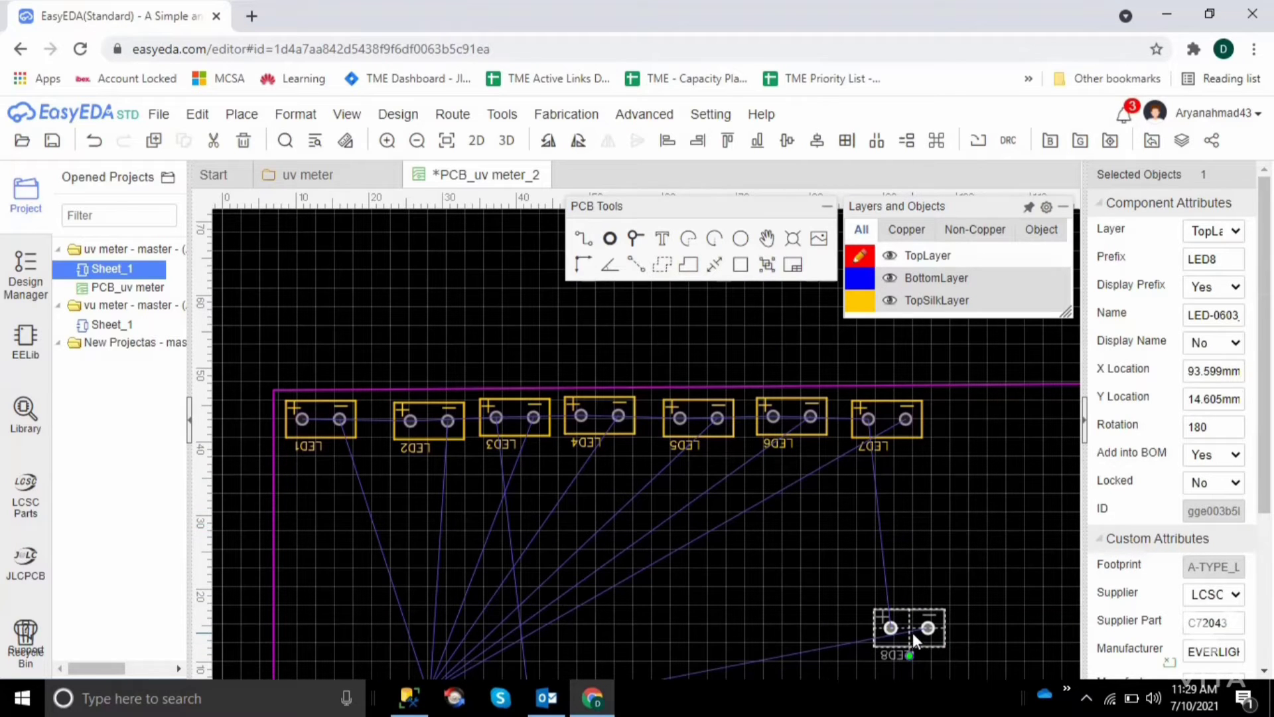
pyautogui.moveTo(913, 632); pyautogui.dragTo(989, 419)
pyautogui.click(979, 495)
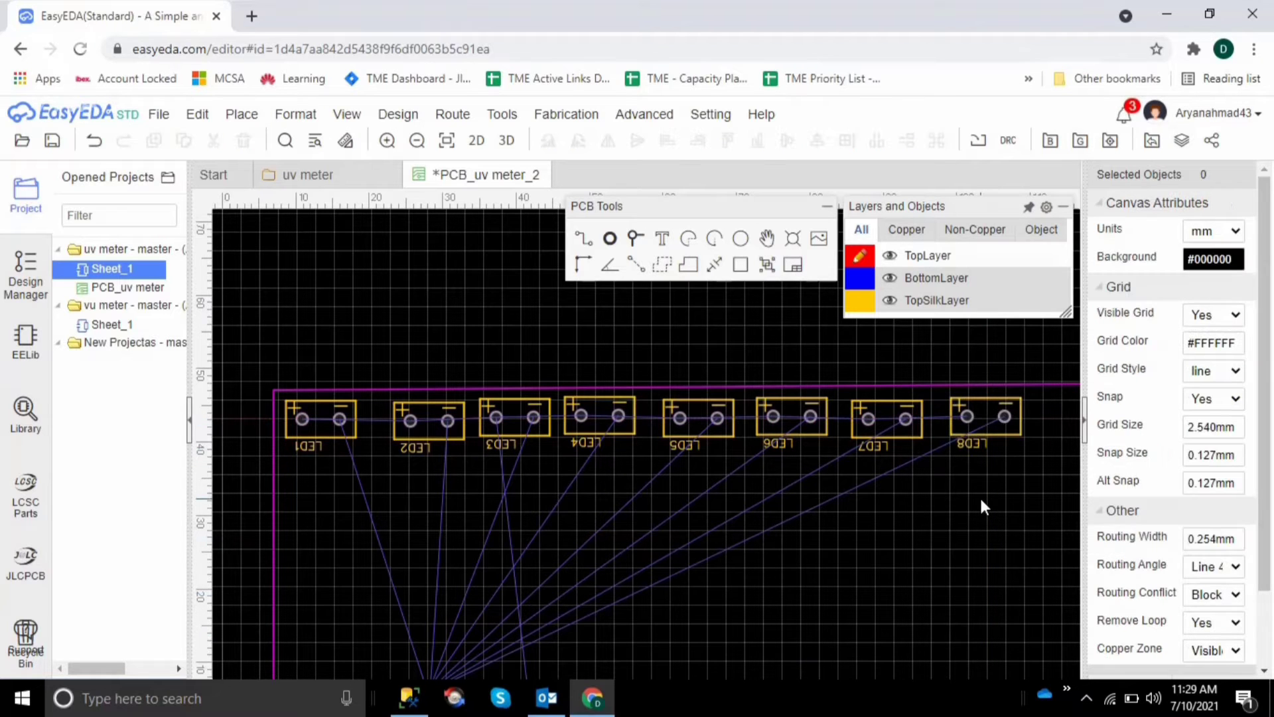
# Rotate LED11 by 180° and move it from beside U1 onto the board at about X 74.7 mm, Y 14.5 mm
pyautogui.scroll(-5, 980, 495)
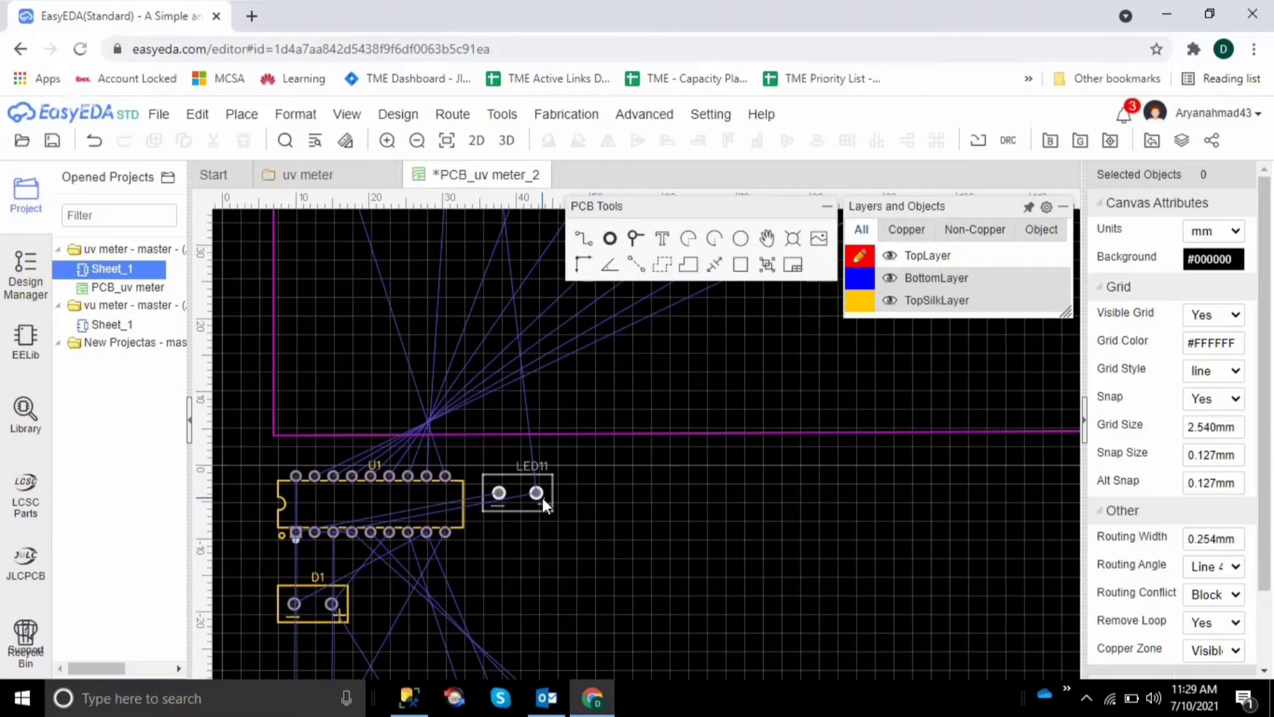
pyautogui.scroll(-4, 543, 499)
pyautogui.scroll(3, 543, 496)
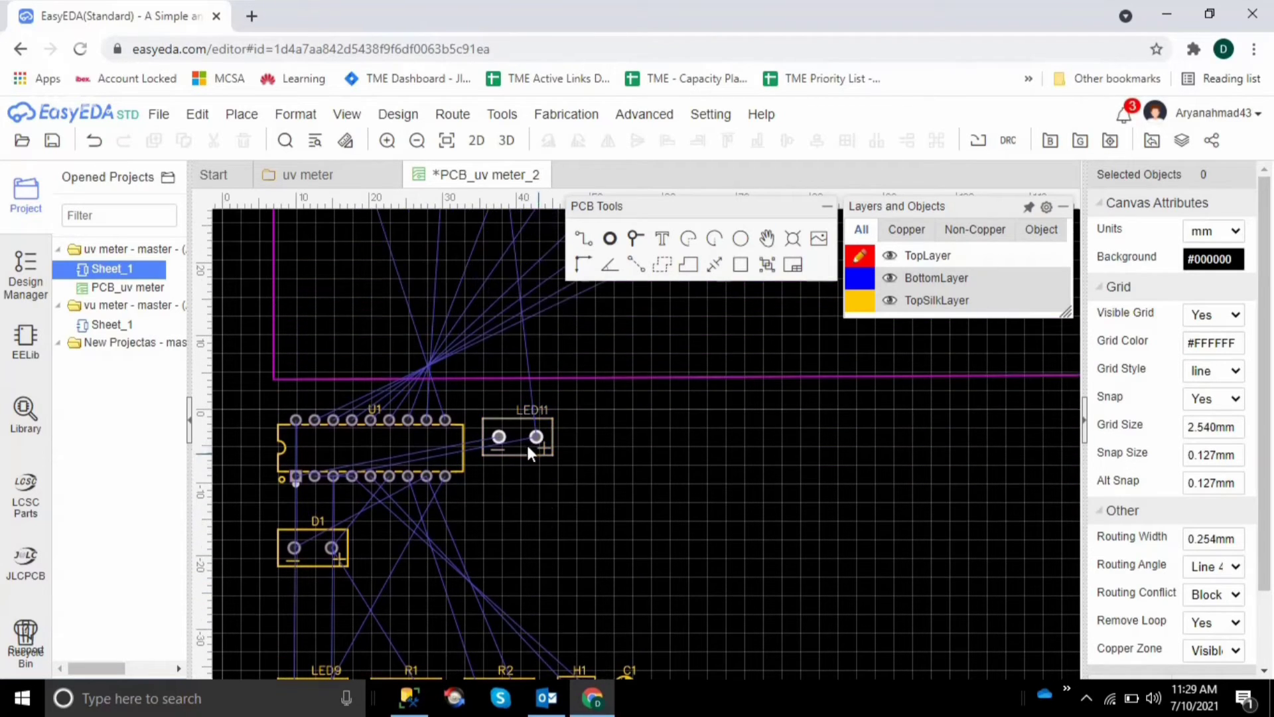
pyautogui.click(531, 448)
pyautogui.press('space')
pyautogui.press('space')
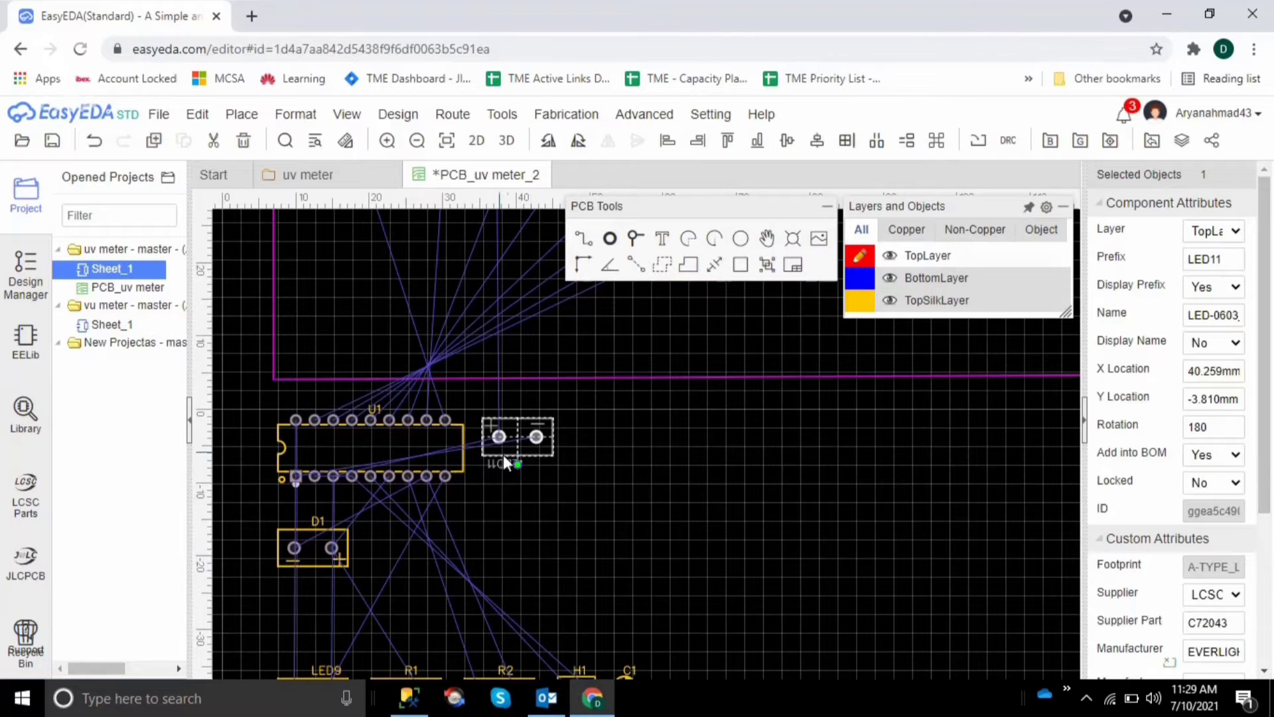
pyautogui.moveTo(535, 439); pyautogui.dragTo(789, 304)
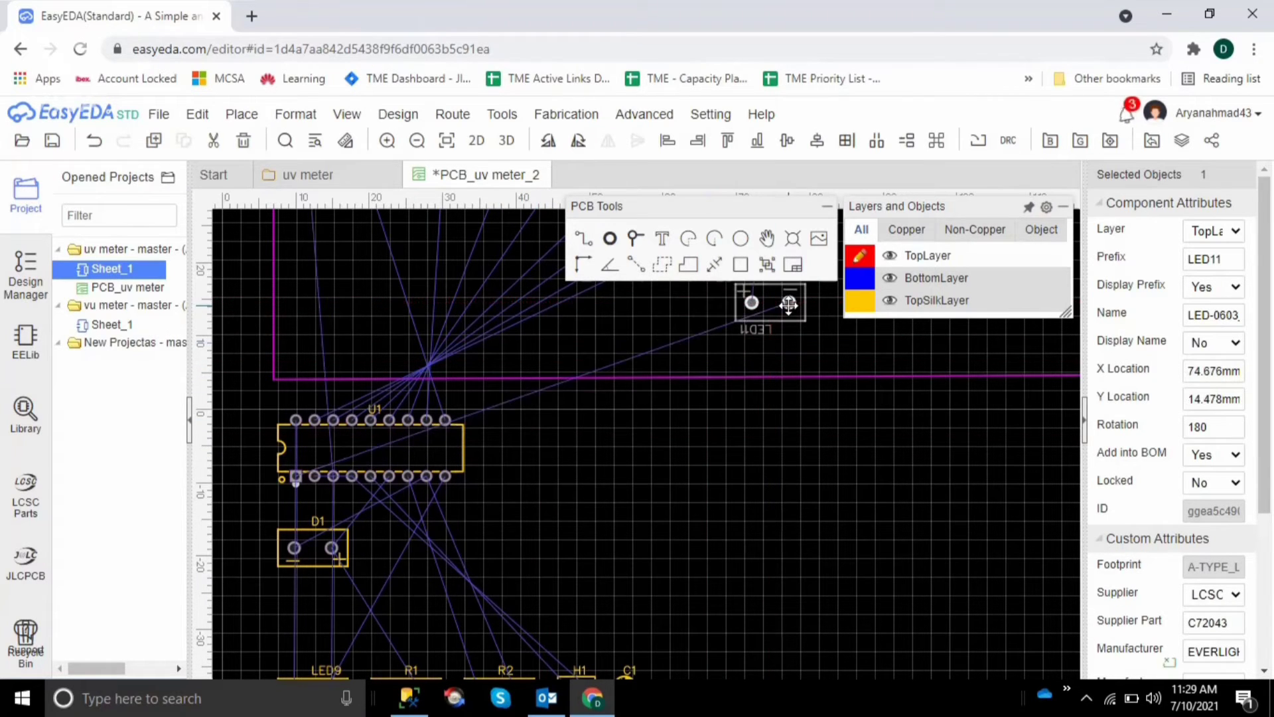
pyautogui.click(827, 478)
# Place LED11 at the end of the LED row beside LED8, with its plus pad facing LED8
pyautogui.scroll(5, 827, 478)
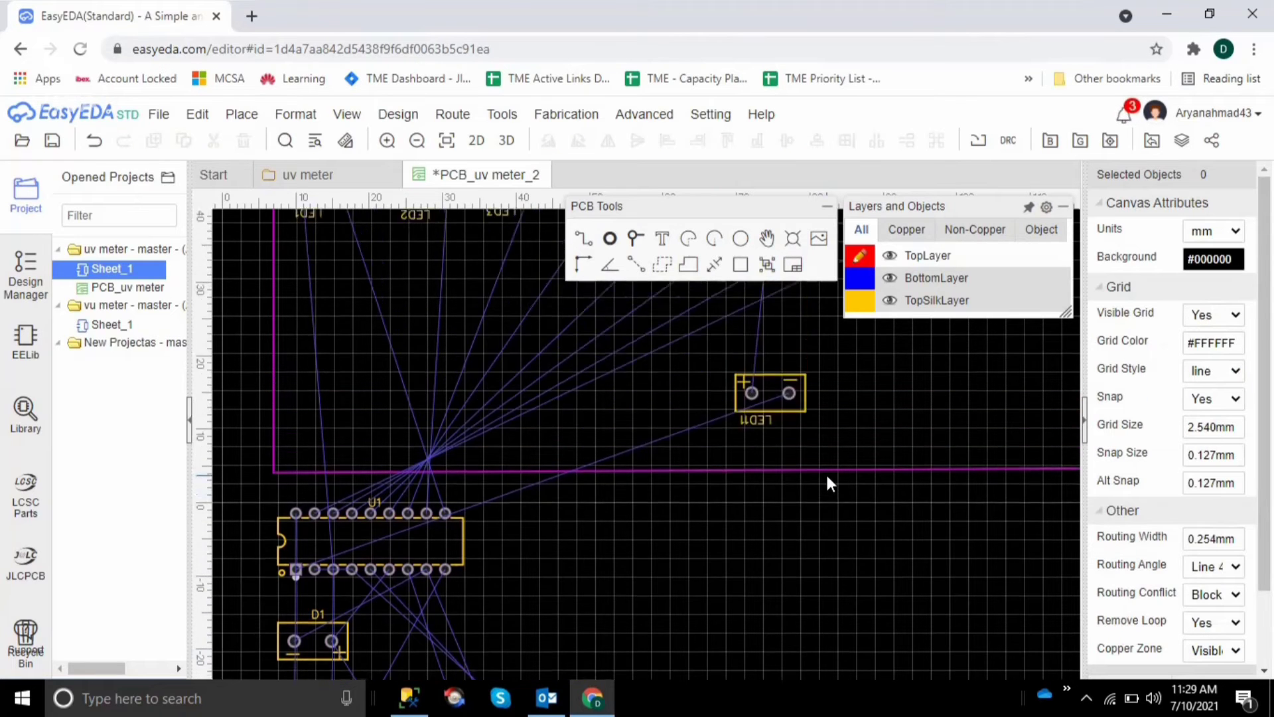
pyautogui.scroll(2, 826, 472)
pyautogui.moveTo(789, 606); pyautogui.dragTo(943, 554)
pyautogui.click(1006, 600)
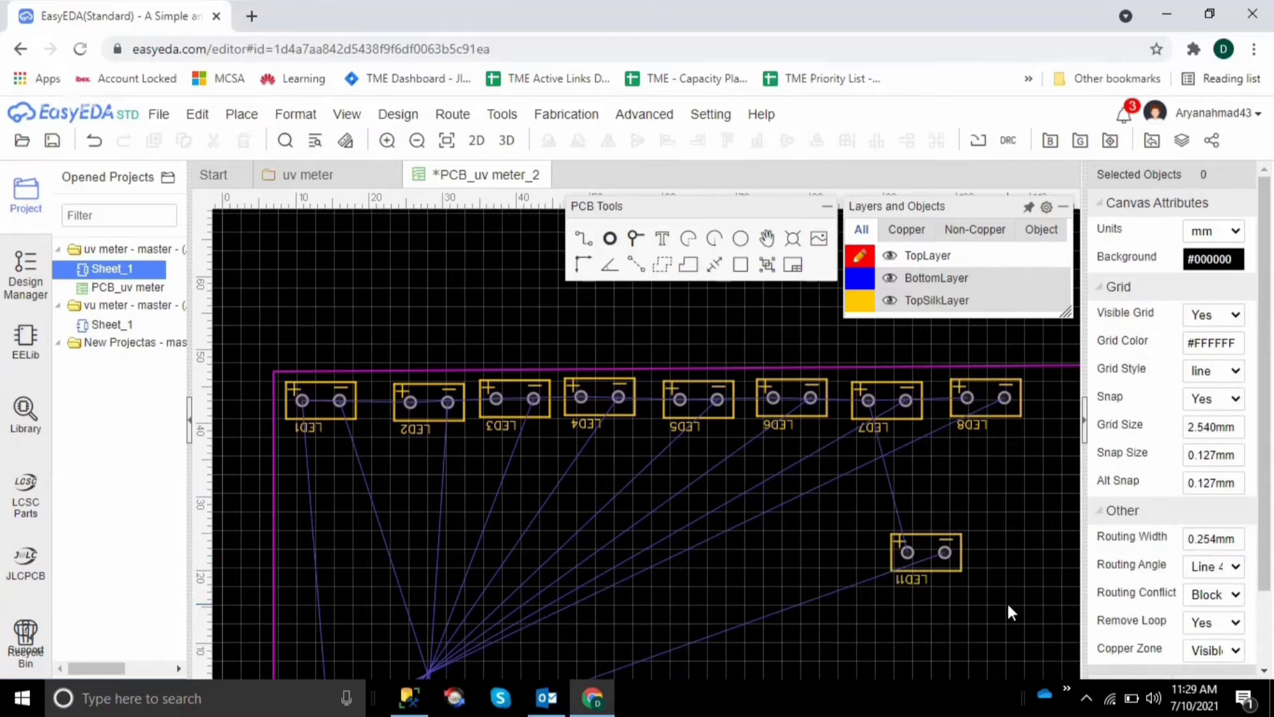
pyautogui.keyDown('shift'); pyautogui.hscroll(5, 1006, 600); pyautogui.keyUp('shift')
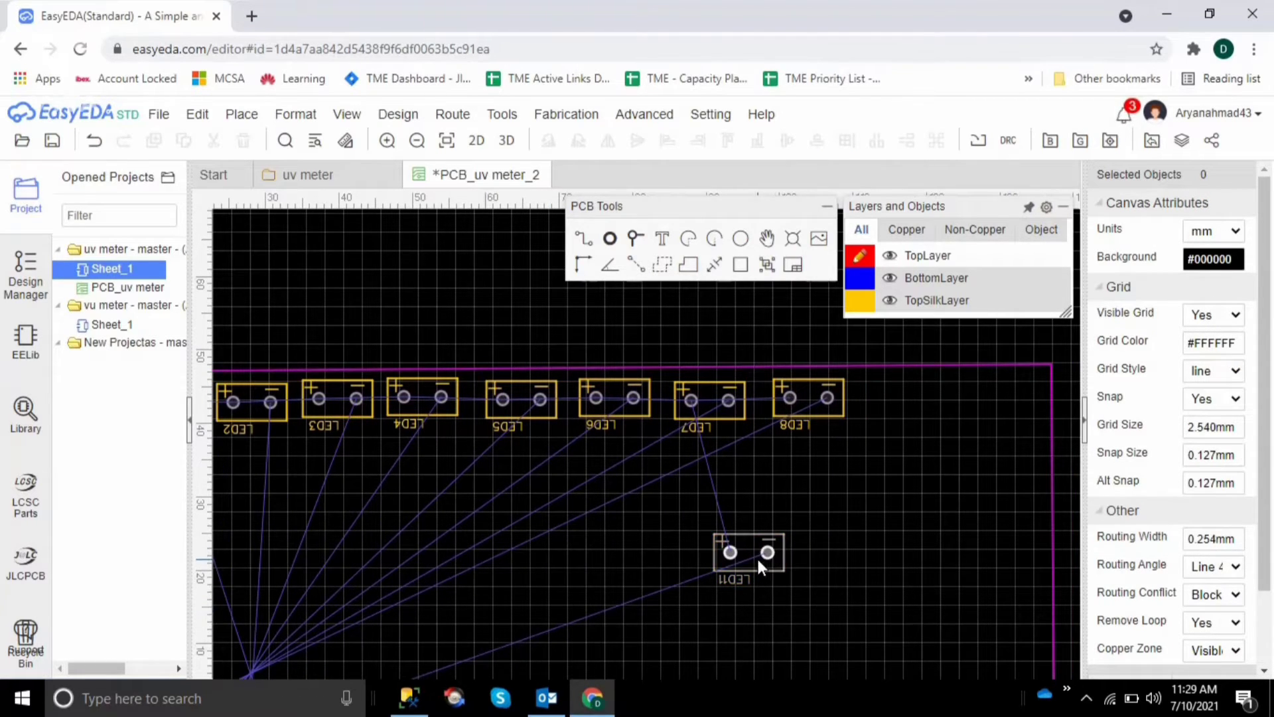
pyautogui.moveTo(756, 556); pyautogui.dragTo(926, 403)
pyautogui.click(997, 438)
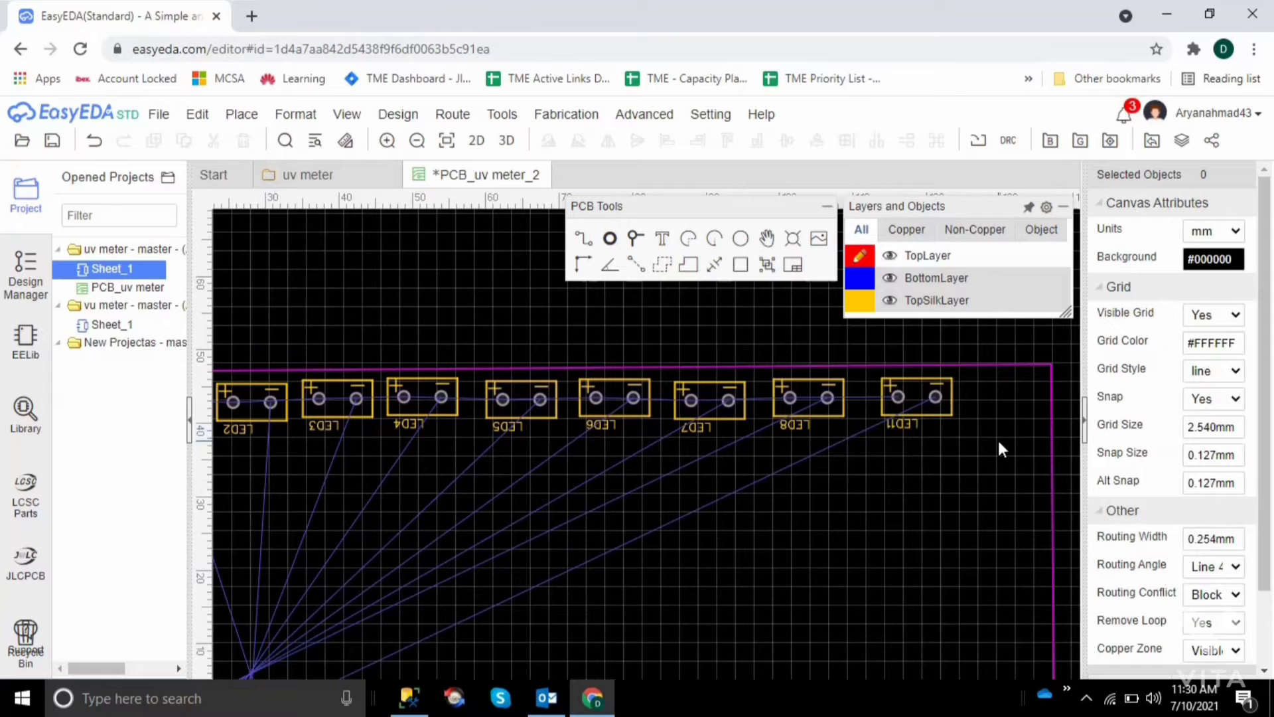
# Narrow the board outline by moving both of its right-hand corners inward, so that the right edge runs vertically just beyond LED11
pyautogui.click(1051, 365)
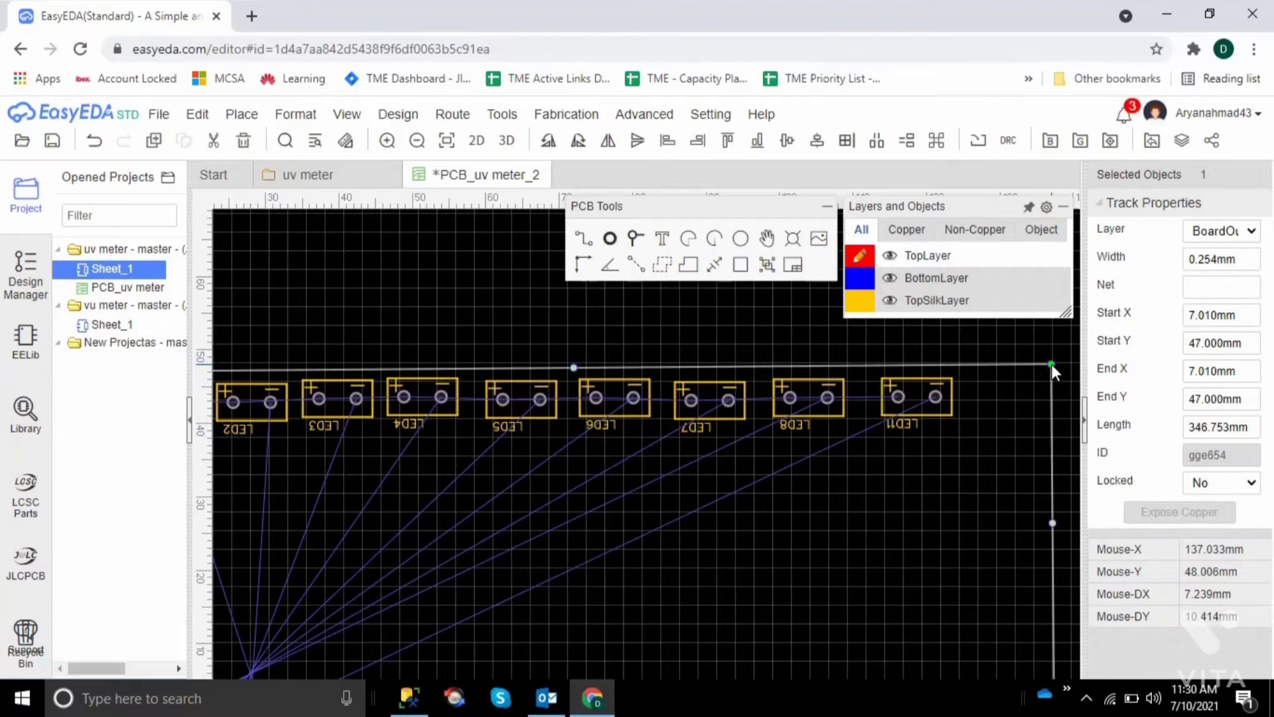
pyautogui.moveTo(1051, 365); pyautogui.dragTo(977, 368)
pyautogui.click(1033, 364)
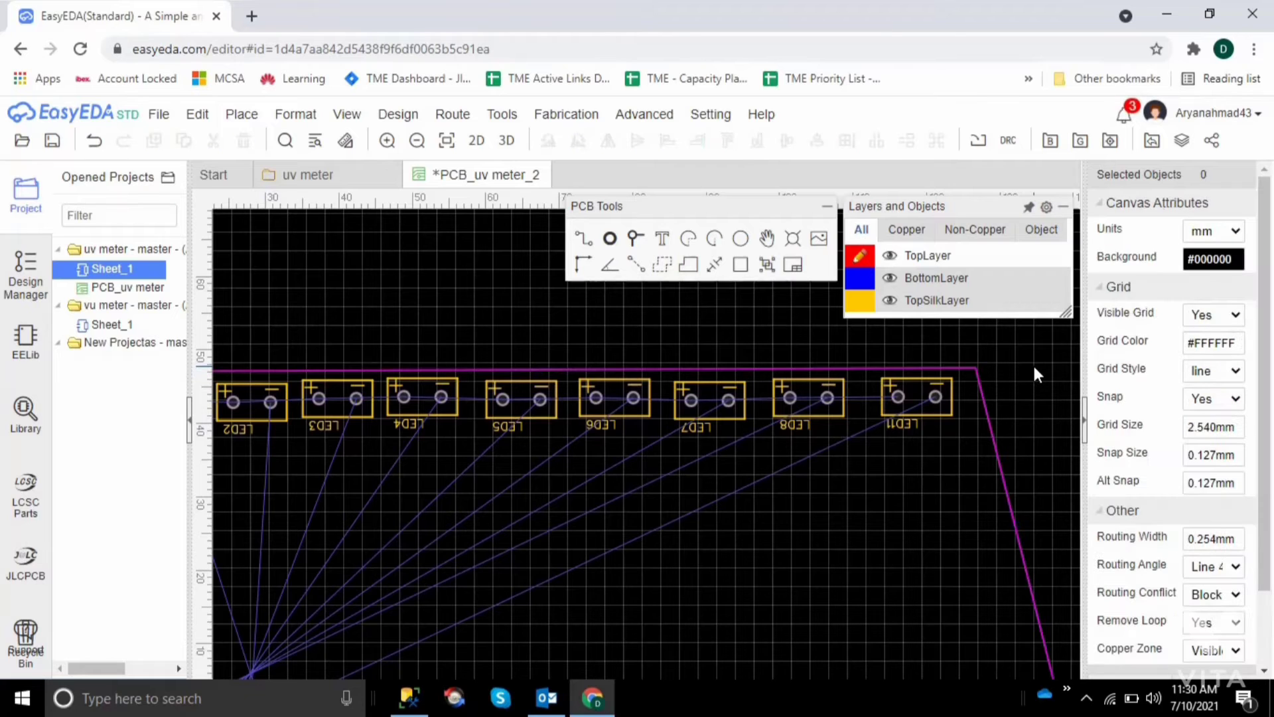
pyautogui.scroll(-1, 1033, 364)
pyautogui.scroll(-3, 1032, 364)
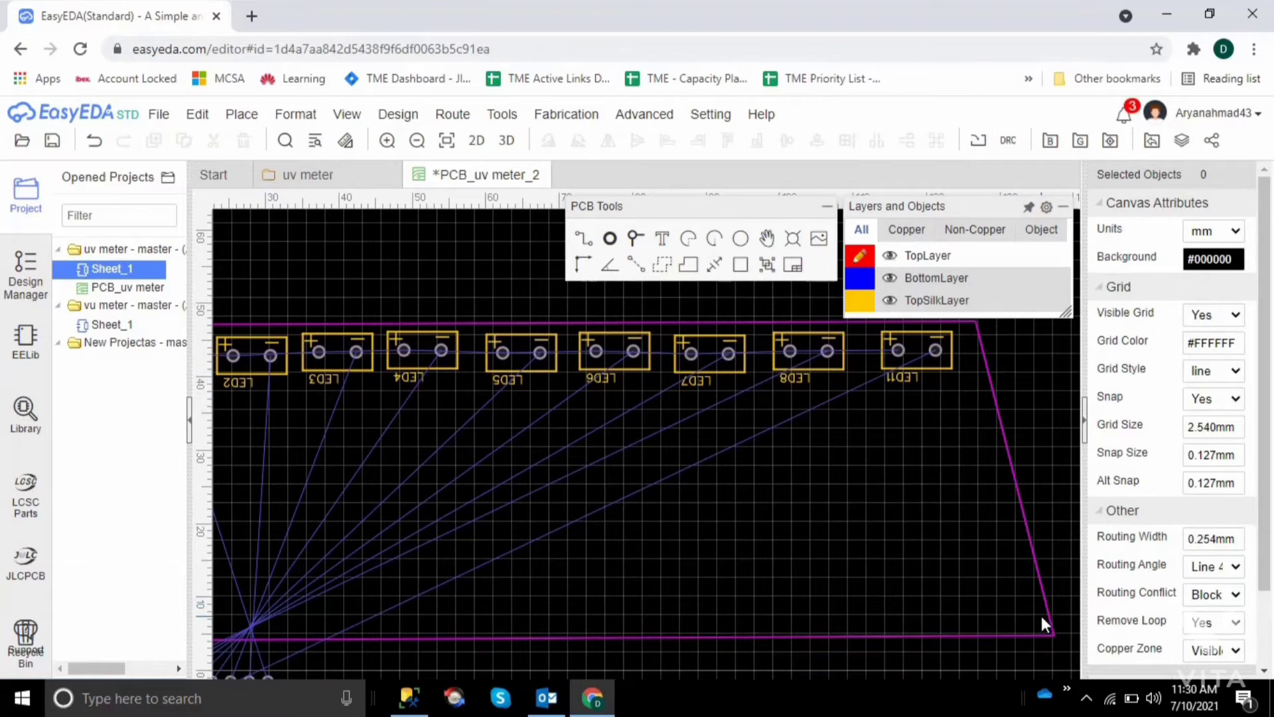
pyautogui.click(1053, 635)
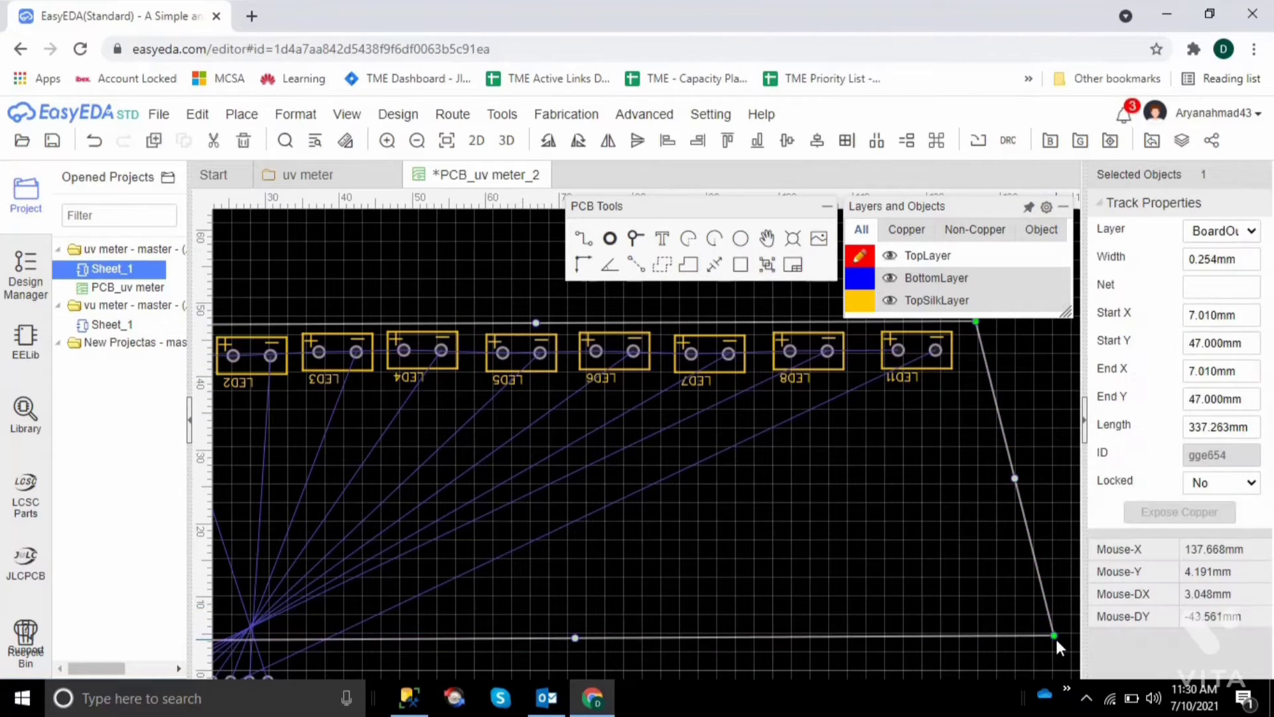
pyautogui.moveTo(1055, 635); pyautogui.dragTo(976, 637)
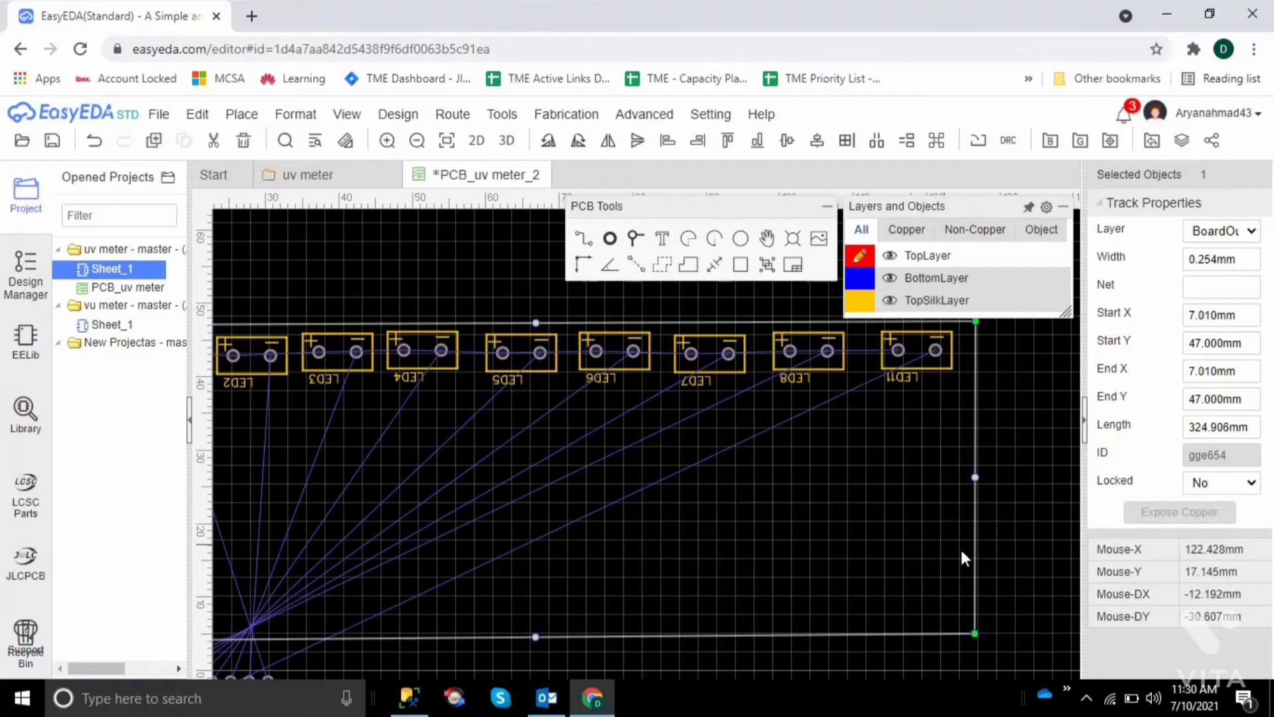
pyautogui.click(1022, 562)
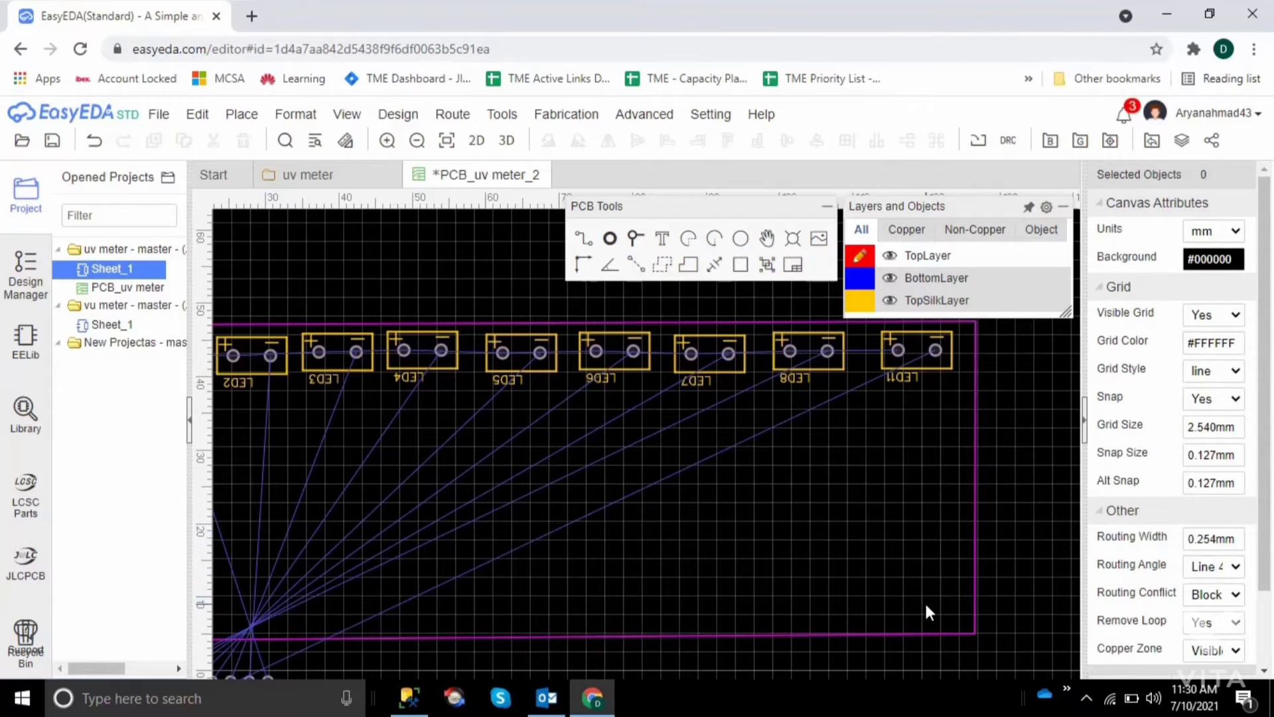
# Move U1 from below the outline onto the middle of the board, beneath LED5 in the LED row
pyautogui.press('Left')
pyautogui.press('Left')
pyautogui.press('Left')
pyautogui.press('Left')
pyautogui.press('Left')
pyautogui.press('Left')
pyautogui.press('Left')
pyautogui.press('Left')
pyautogui.press('Left')
pyautogui.press('Left')
pyautogui.press('Left')
pyautogui.press('Left')
pyautogui.press('Left')
pyautogui.press('Left')
pyautogui.press('Left')
pyautogui.press('Left')
pyautogui.press('Left')
pyautogui.press('Left')
pyautogui.press('Left')
pyautogui.press('Left')
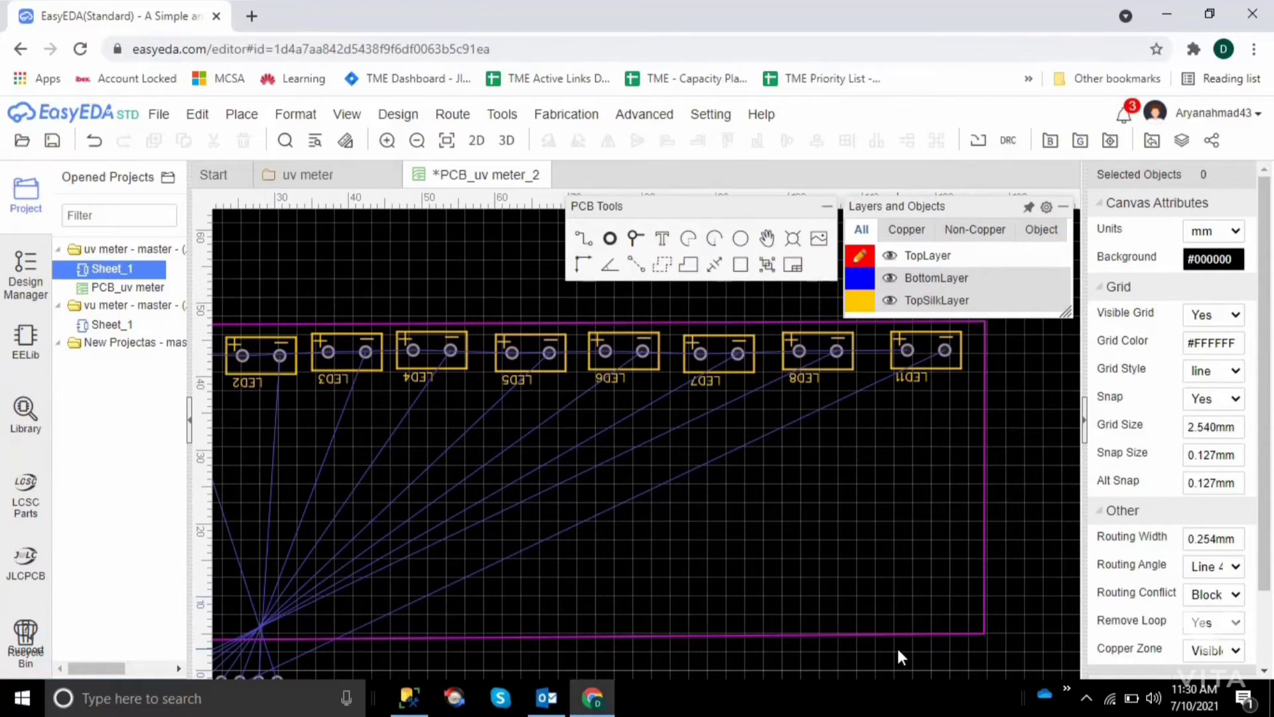
pyautogui.press('Down')
pyautogui.press('Down')
pyautogui.press('Down')
pyautogui.press('Down')
pyautogui.press('Down')
pyautogui.press('Down')
pyautogui.press('Down')
pyautogui.press('Down')
pyautogui.press('Down')
pyautogui.press('Down')
pyautogui.press('Down')
pyautogui.press('Down')
pyautogui.press('Down')
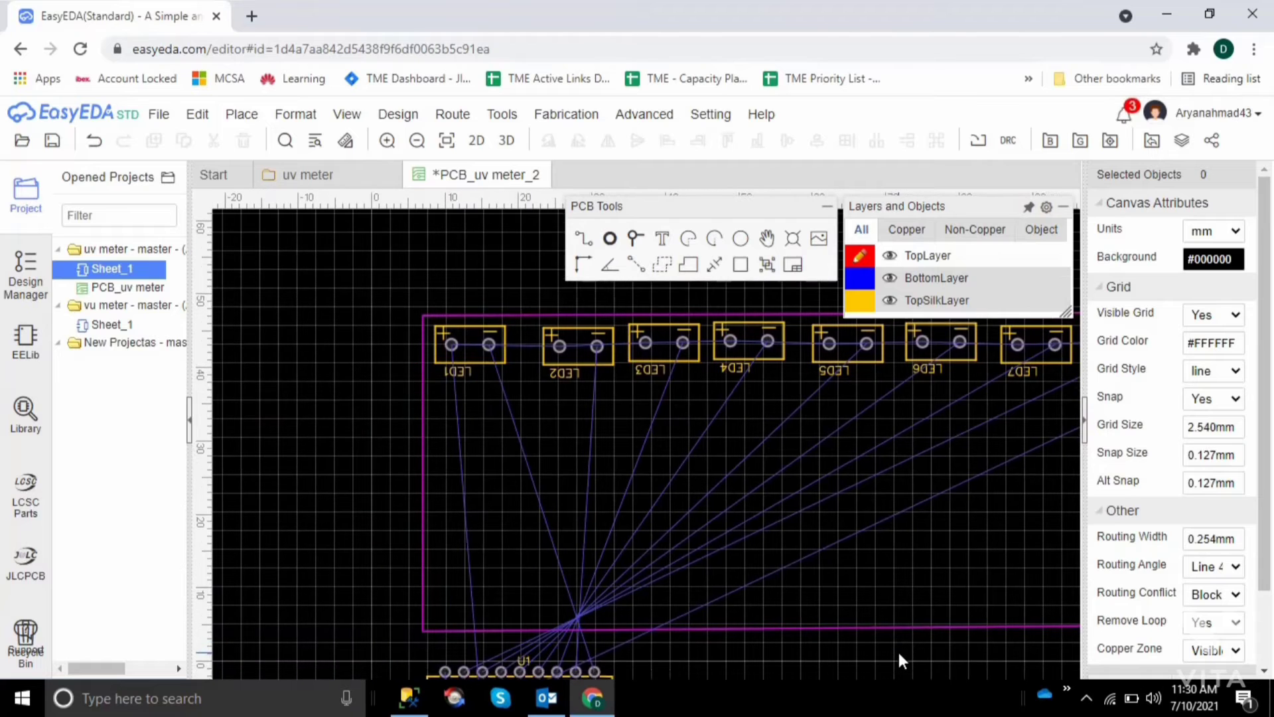
pyautogui.press('Left')
pyautogui.press('Left')
pyautogui.press('Left')
pyautogui.press('Left')
pyautogui.press('Left')
pyautogui.press('Left')
pyautogui.press('Left')
pyautogui.press('Left')
pyautogui.press('Left')
pyautogui.press('Left')
pyautogui.press('Left')
pyautogui.press('Left')
pyautogui.press('Left')
pyautogui.press('Left')
pyautogui.press('Left')
pyautogui.press('Left')
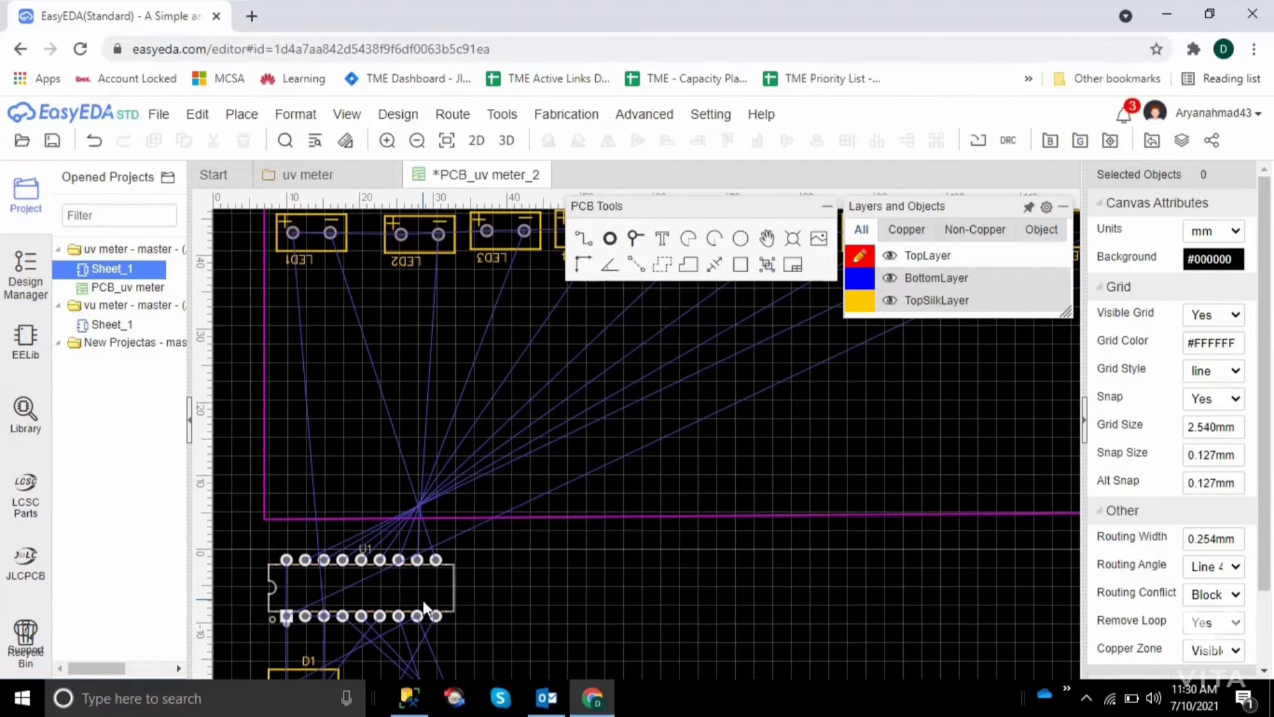
pyautogui.click(423, 600)
pyautogui.moveTo(423, 600); pyautogui.dragTo(750, 447)
pyautogui.click(806, 603)
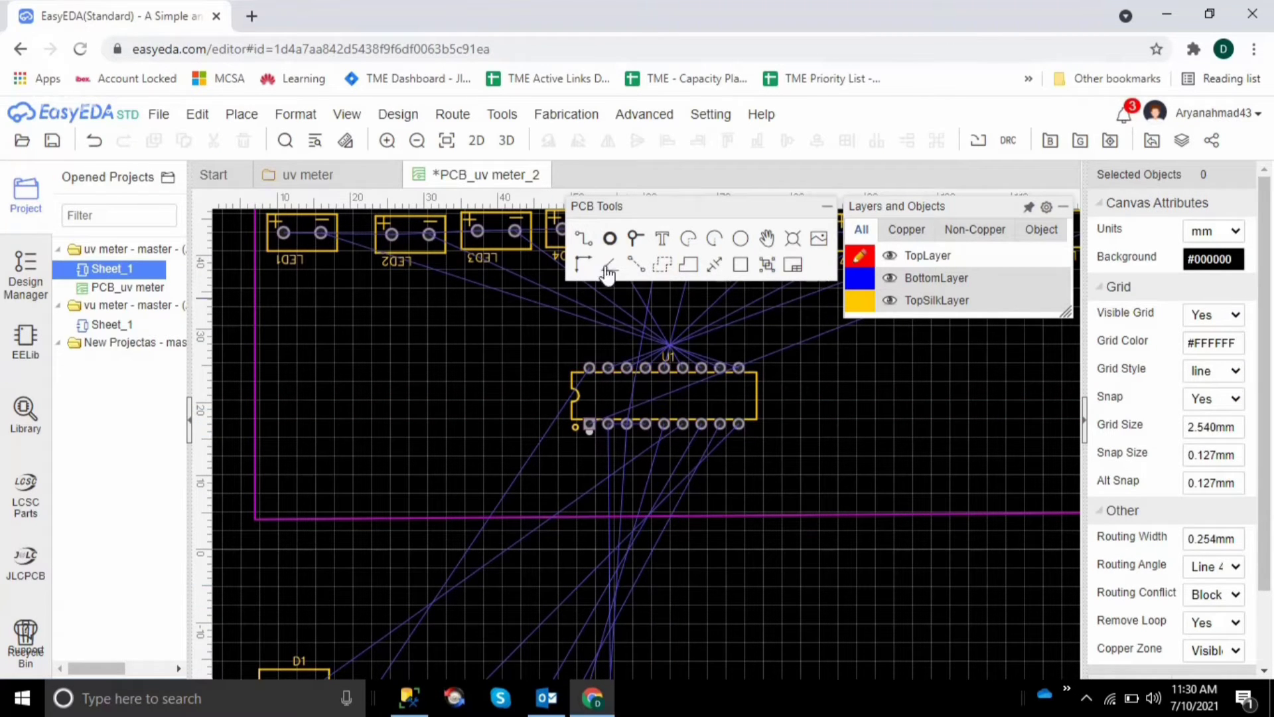
pyautogui.moveTo(683, 353); pyautogui.dragTo(634, 364, button='right')
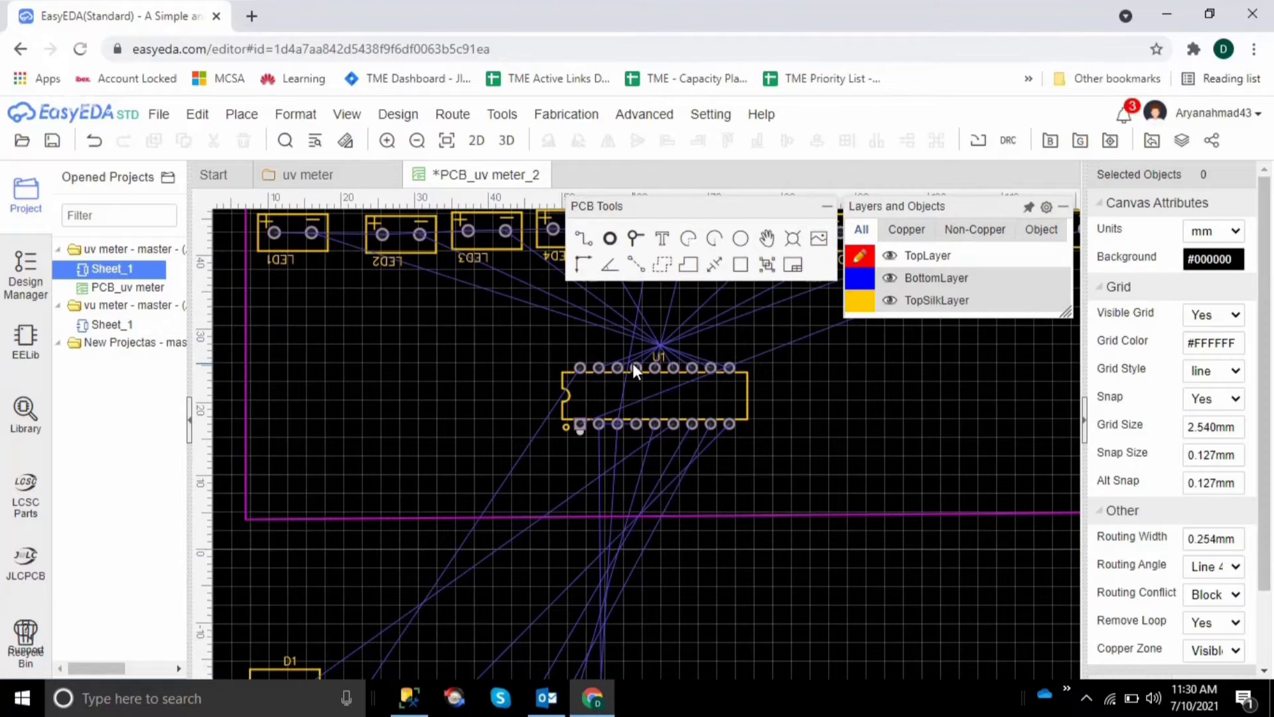
pyautogui.scroll(-5, 632, 364)
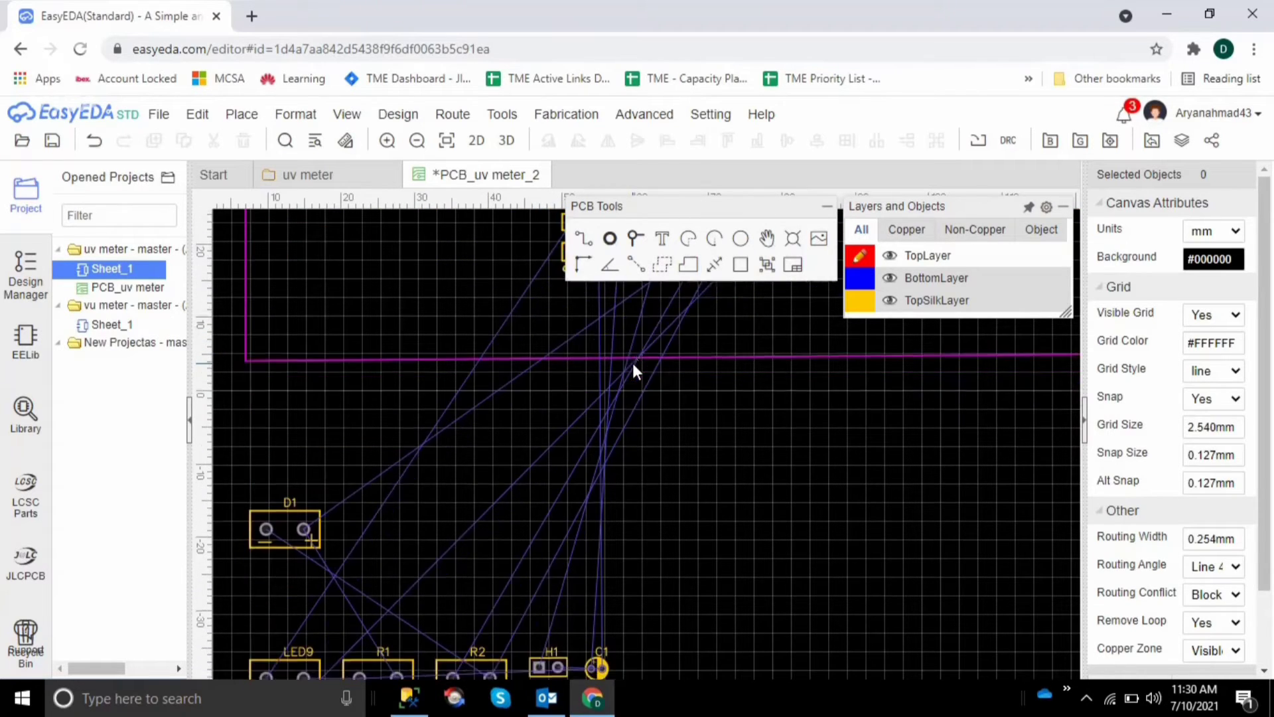
# Move J1 from below the outline onto the board, just below and to the right of U1
pyautogui.scroll(-5, 632, 363)
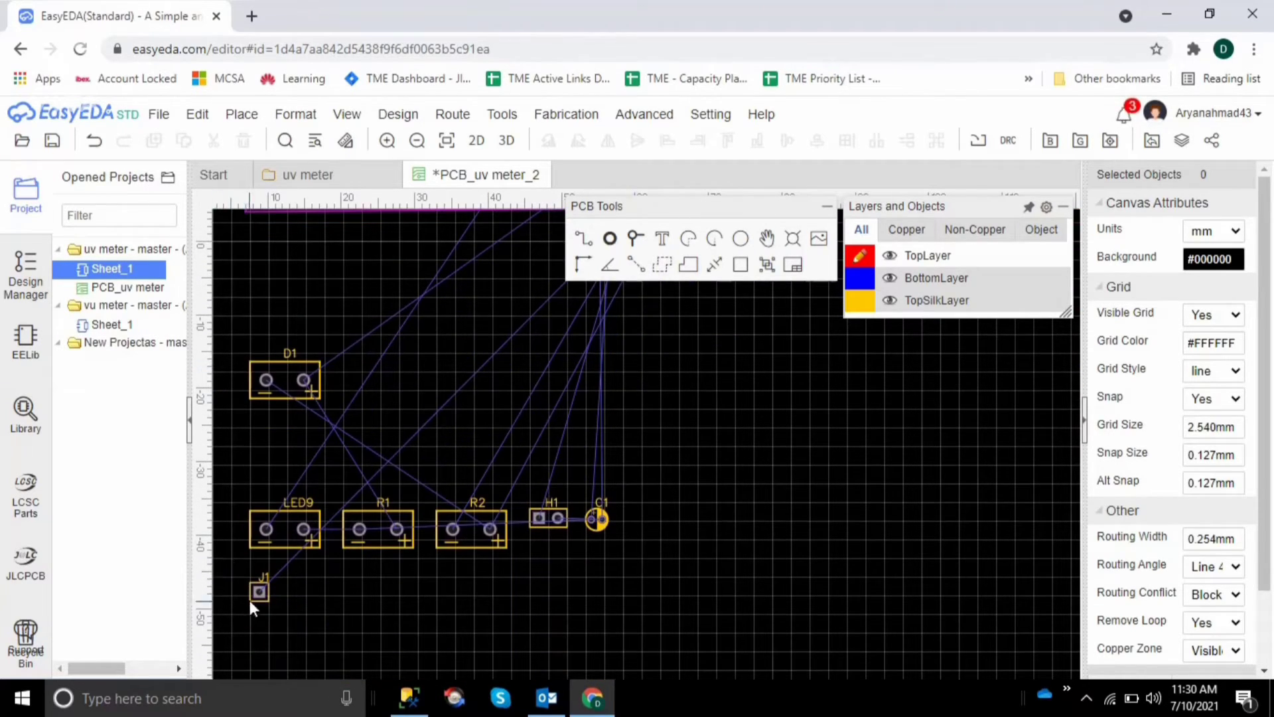
pyautogui.moveTo(258, 593); pyautogui.dragTo(756, 502)
pyautogui.click(861, 520)
pyautogui.scroll(2, 862, 522)
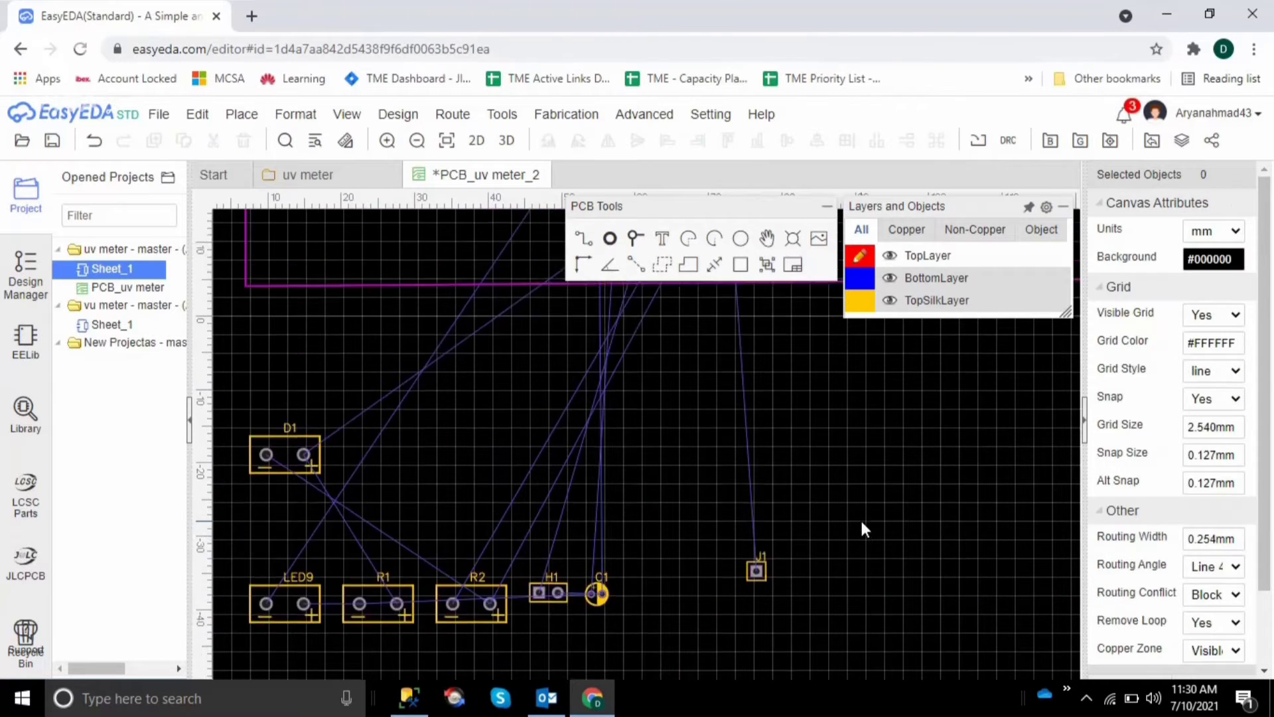
pyautogui.scroll(4, 860, 521)
pyautogui.scroll(-2, 772, 654)
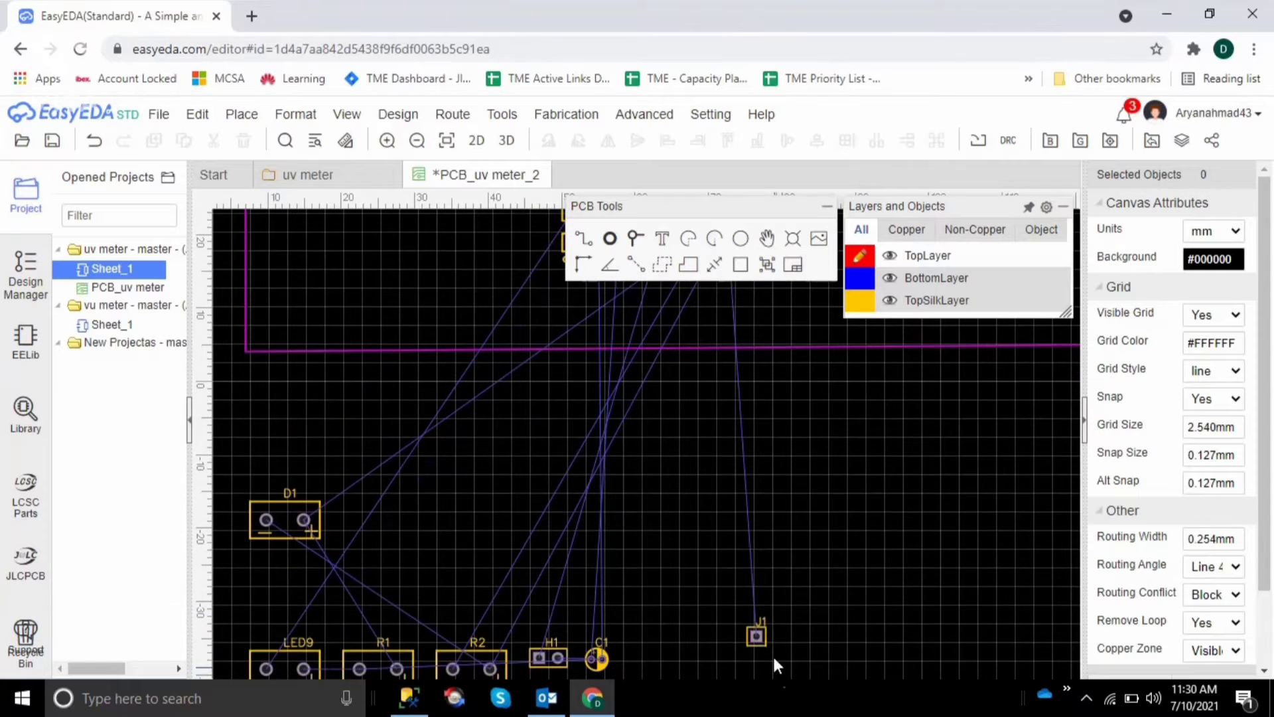
pyautogui.moveTo(760, 640); pyautogui.dragTo(780, 411)
pyautogui.click(890, 448)
pyautogui.scroll(4, 890, 449)
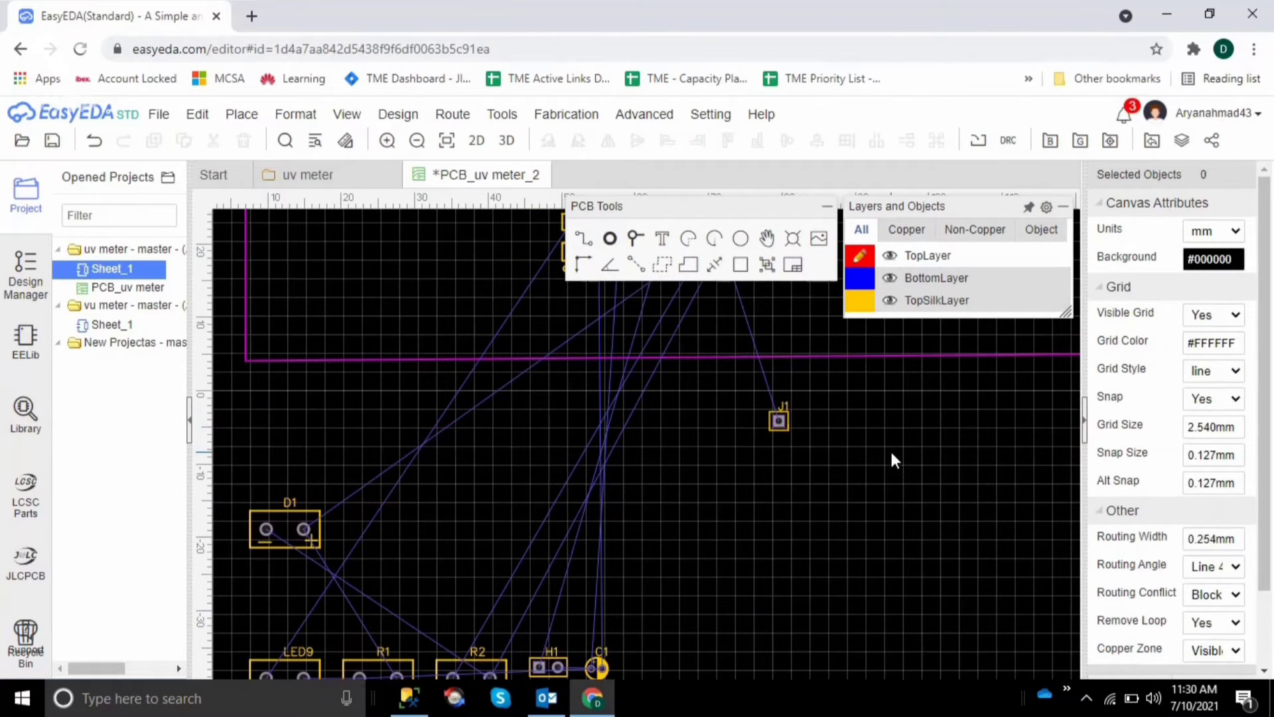
pyautogui.moveTo(783, 564); pyautogui.dragTo(790, 457)
pyautogui.click(920, 473)
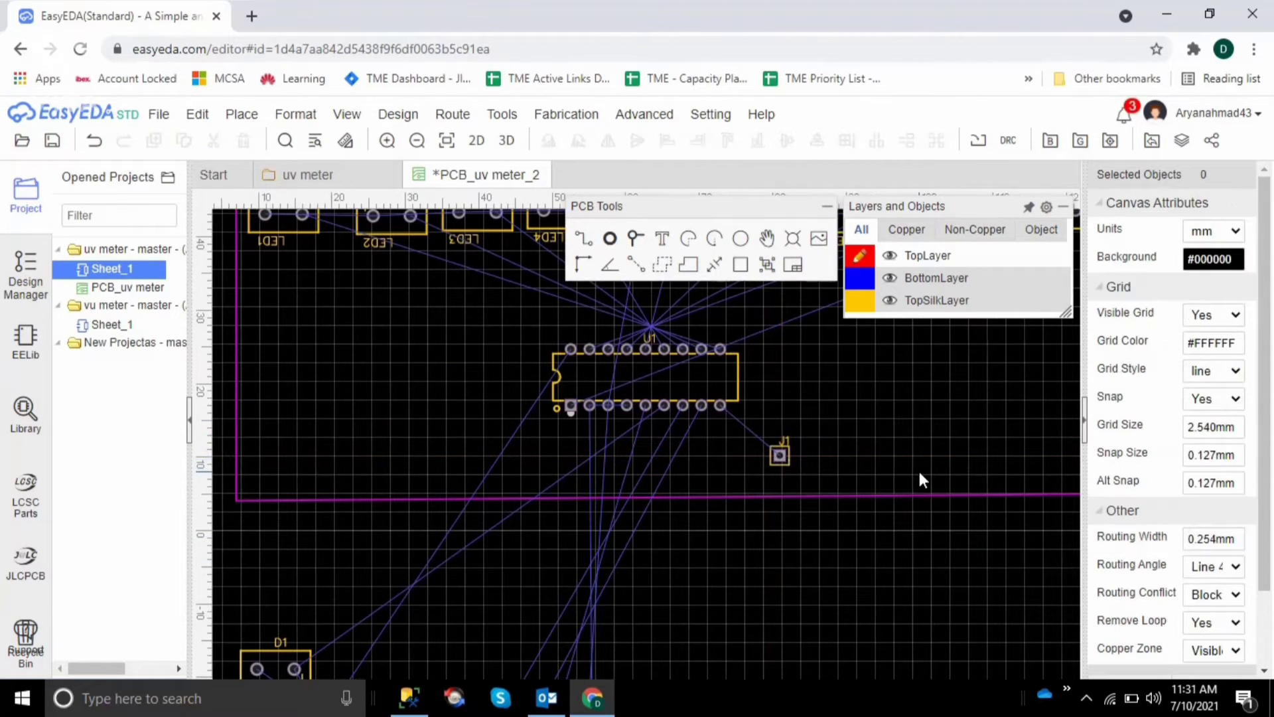
# Move R2 from below the outline to directly beneath U1's lower pins, at about X 69.5 mm, Y 10.4 mm
pyautogui.hscroll(1, 700, 406)
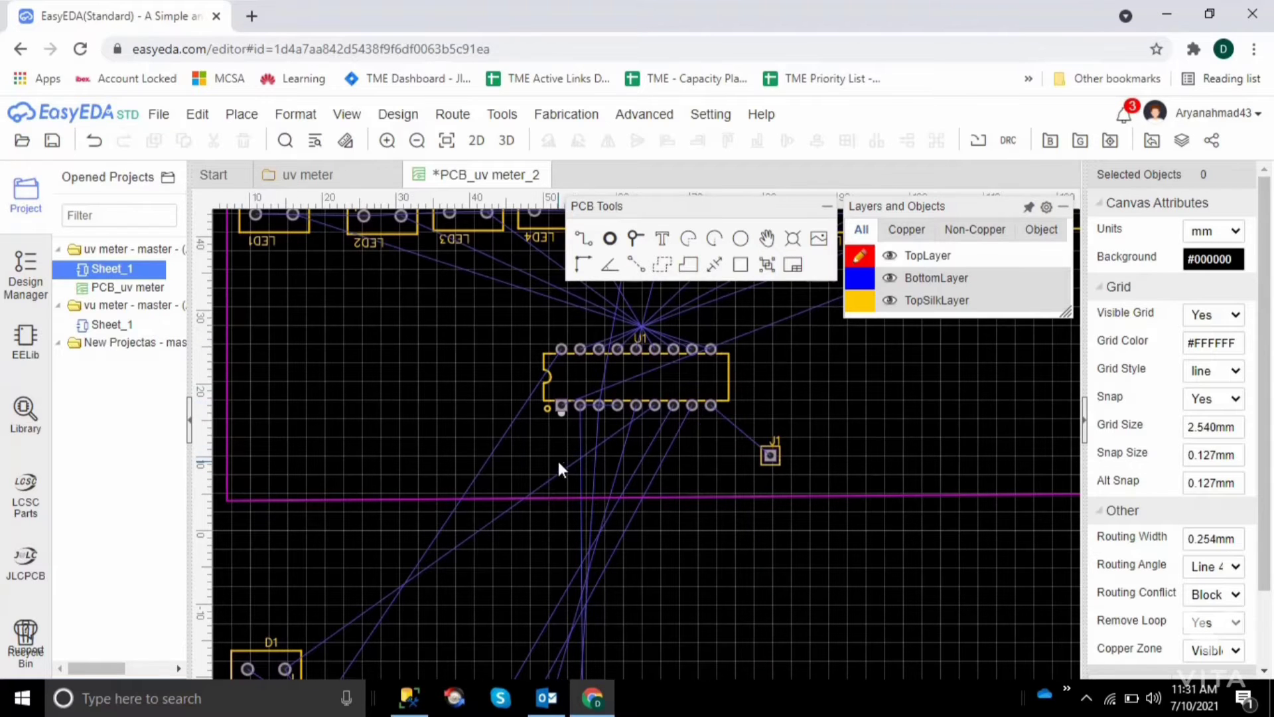
pyautogui.scroll(-5, 589, 494)
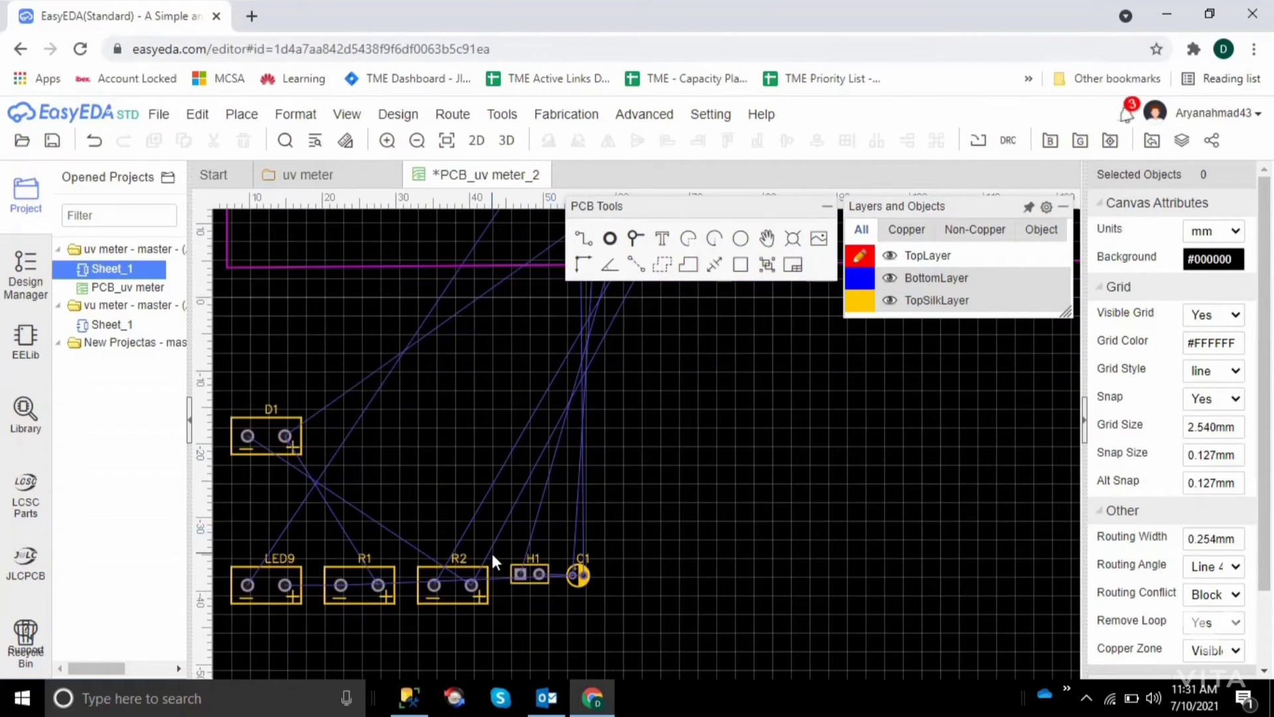
pyautogui.click(438, 583)
pyautogui.moveTo(438, 582); pyautogui.dragTo(706, 517)
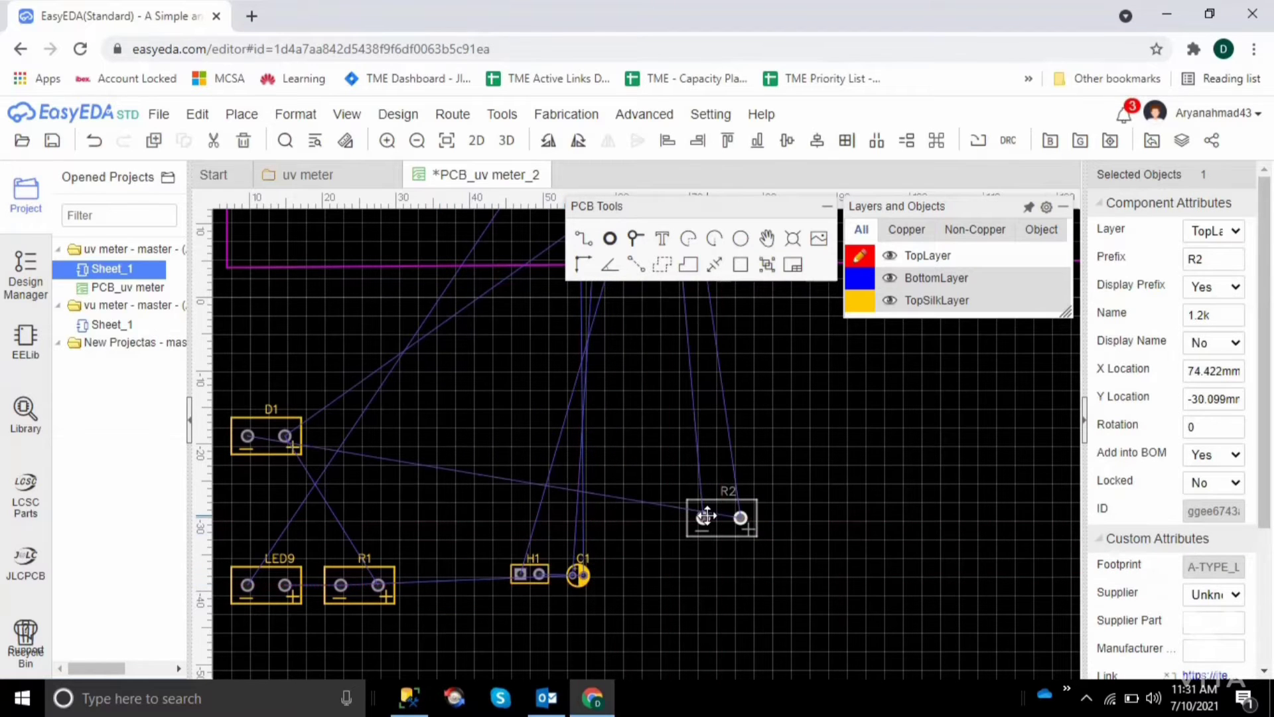
pyautogui.click(841, 495)
pyautogui.scroll(1, 841, 495)
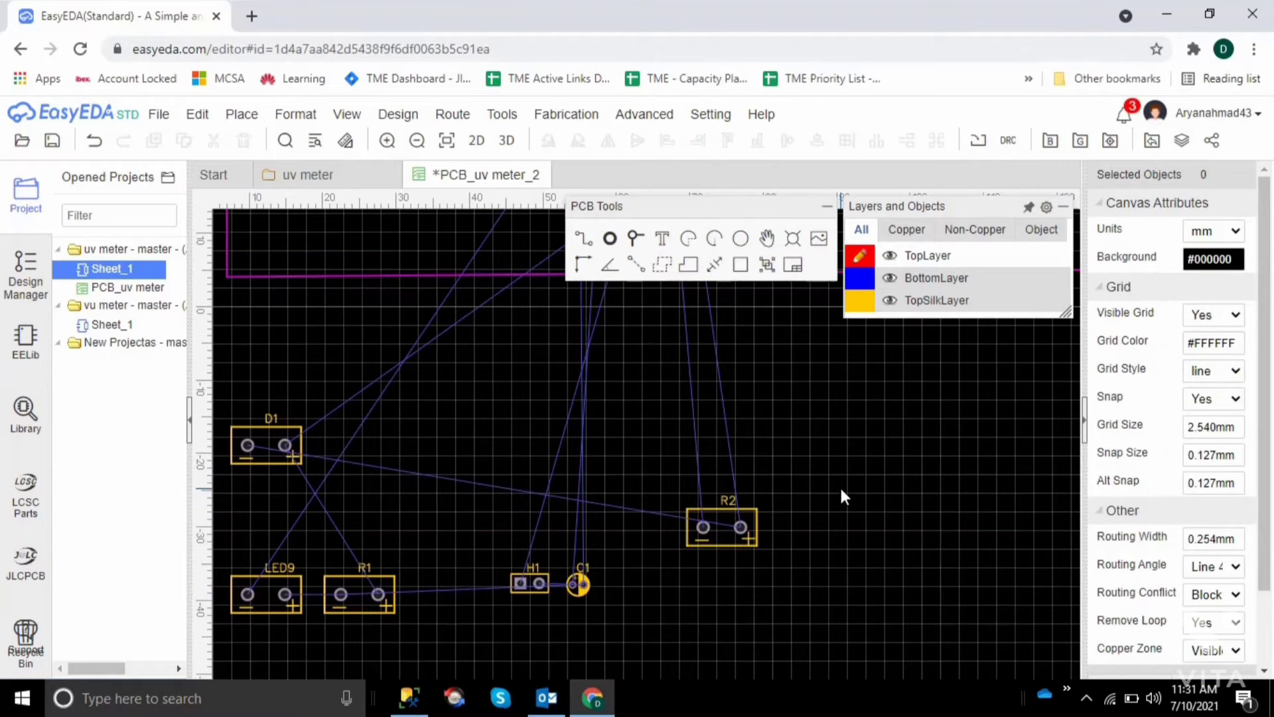
pyautogui.scroll(2, 842, 498)
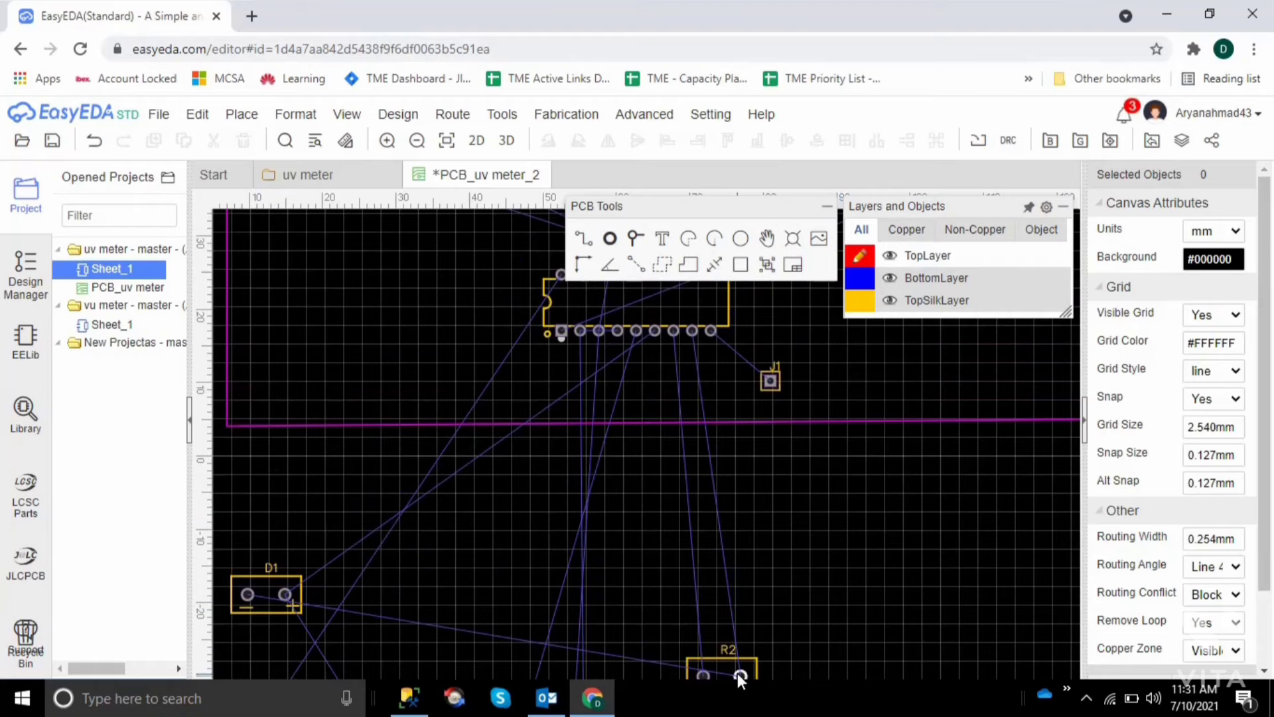
pyautogui.moveTo(738, 670); pyautogui.dragTo(700, 375)
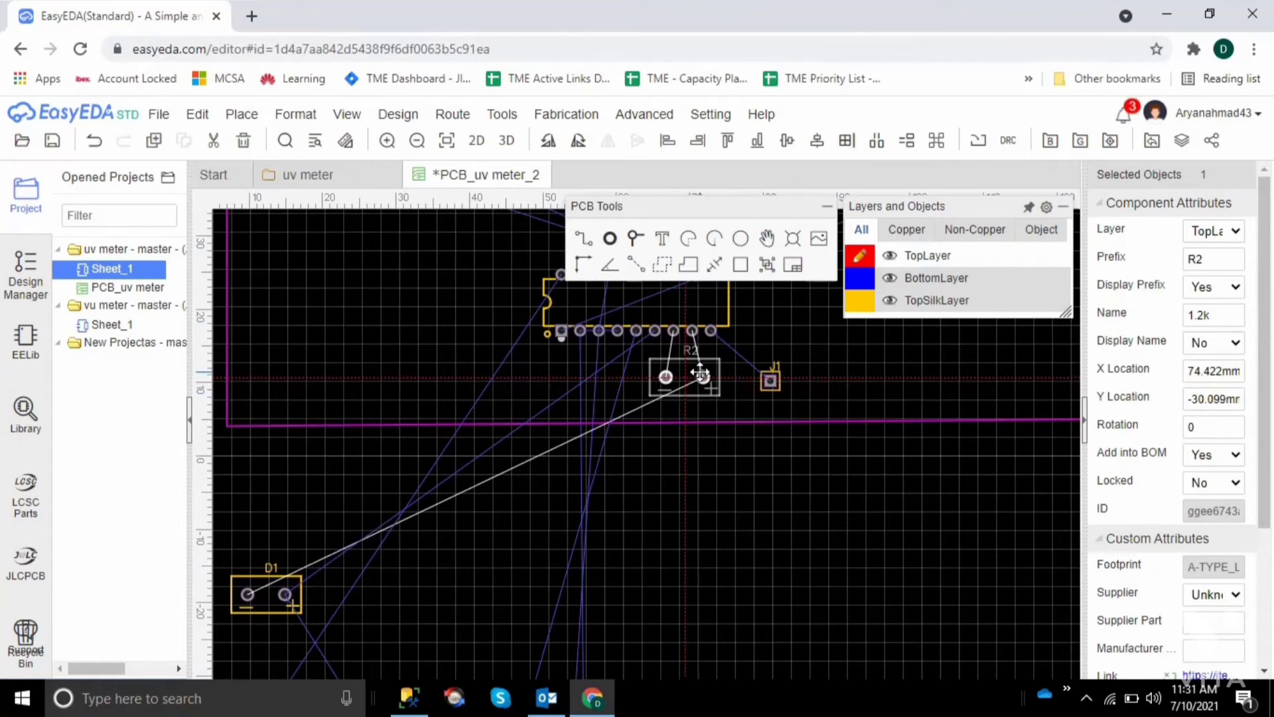
# Align J1 with U1's lower pin row, at about X 84.3 mm, Y 17.1 mm
pyautogui.click(763, 460)
pyautogui.moveTo(775, 379); pyautogui.dragTo(796, 329)
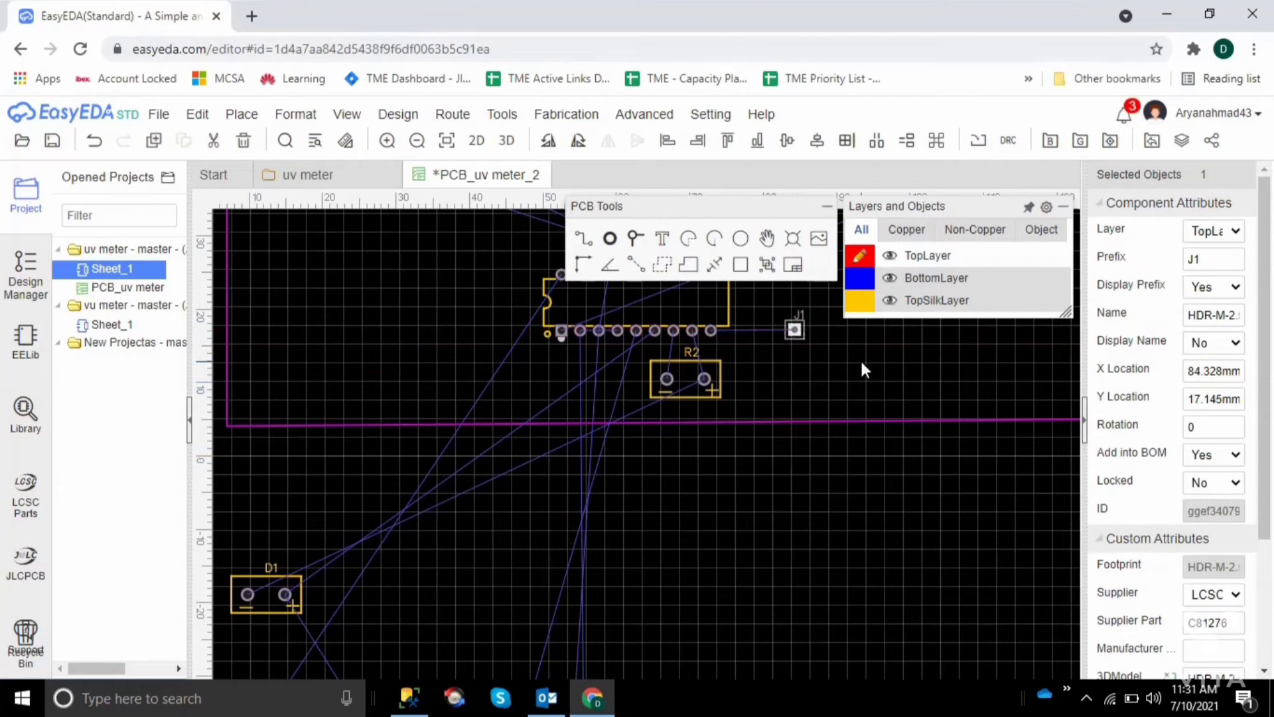
pyautogui.click(861, 360)
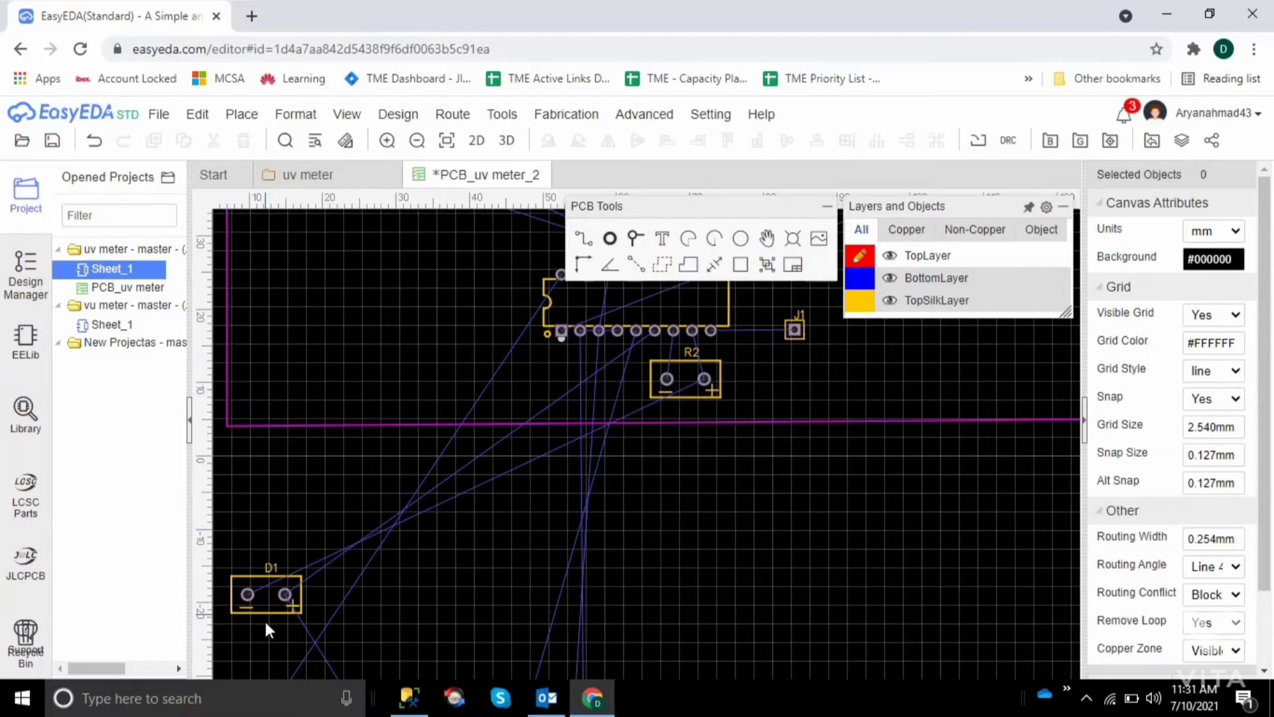
# Rotate D1 by 180°, place it beneath R2, and lower the board outline's bottom edge to enclose it
pyautogui.moveTo(267, 606); pyautogui.dragTo(683, 557)
pyautogui.press('space')
pyautogui.press('space')
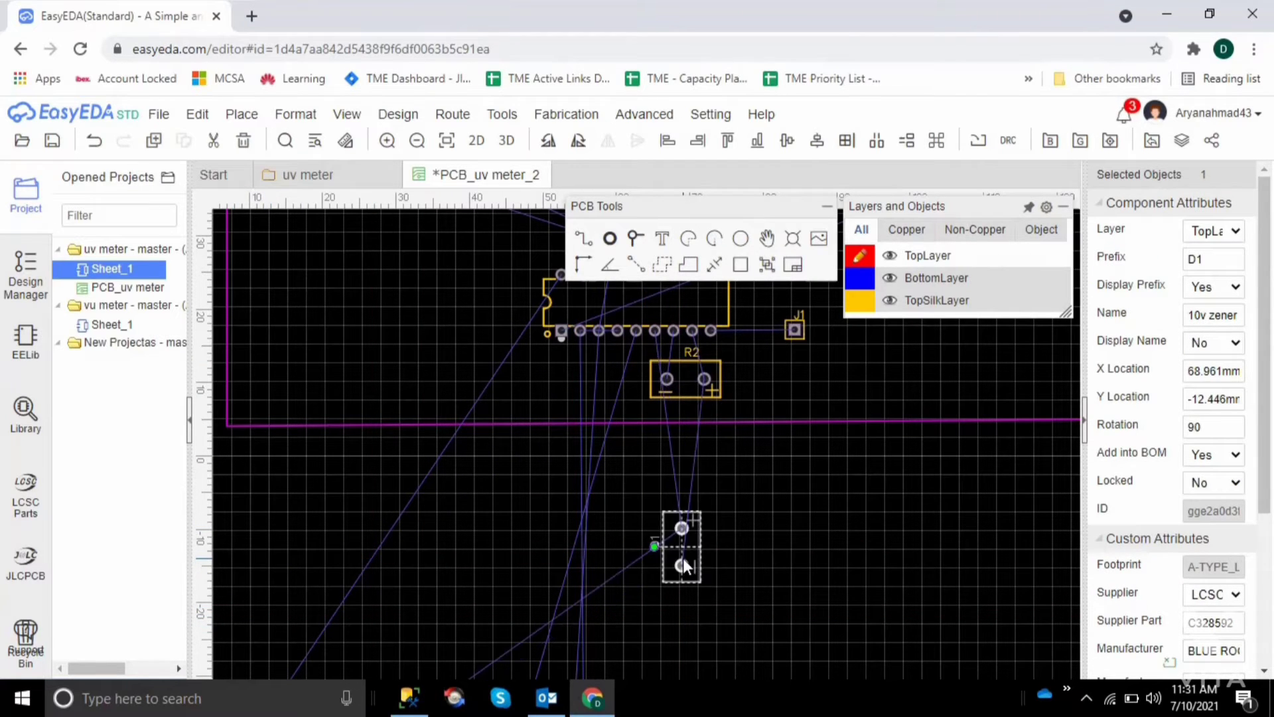
pyautogui.click(345, 538)
# Move R1 from below the outline onto the board, to the left of D1 with its plus pad facing D1
pyautogui.scroll(-5, 344, 539)
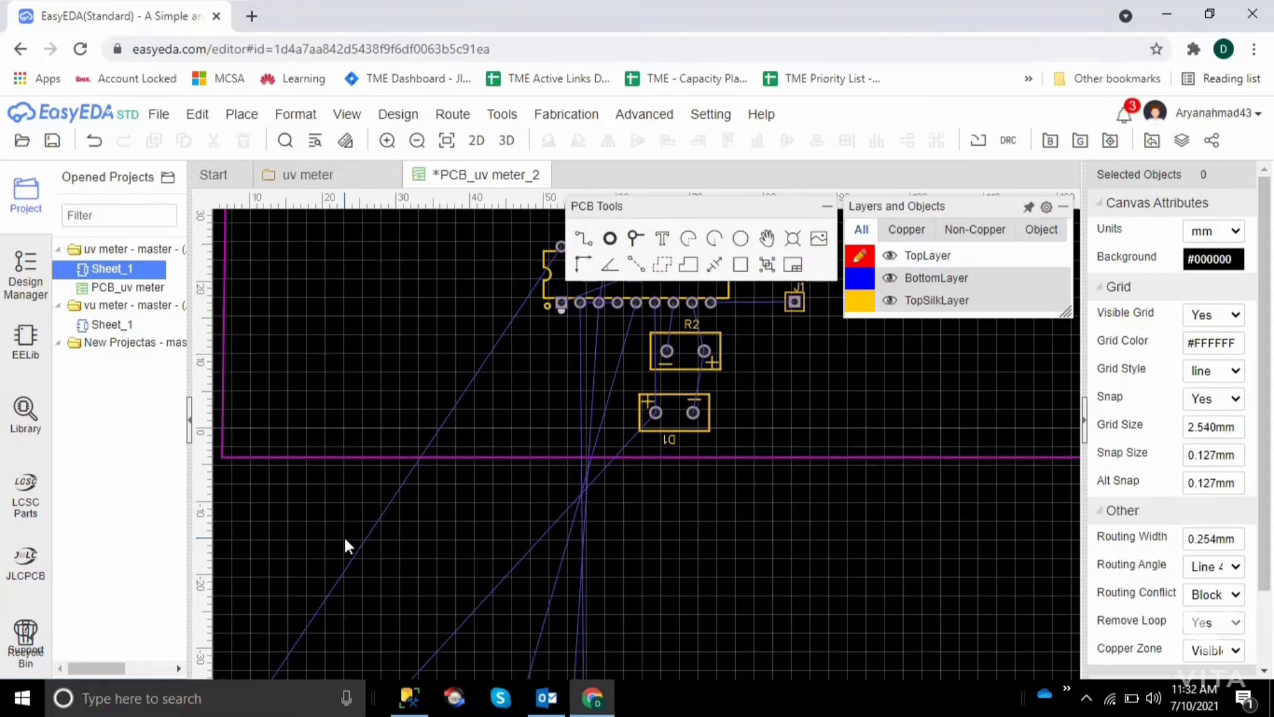
pyautogui.moveTo(353, 556); pyautogui.dragTo(673, 341)
pyautogui.click(882, 512)
pyautogui.scroll(4, 882, 513)
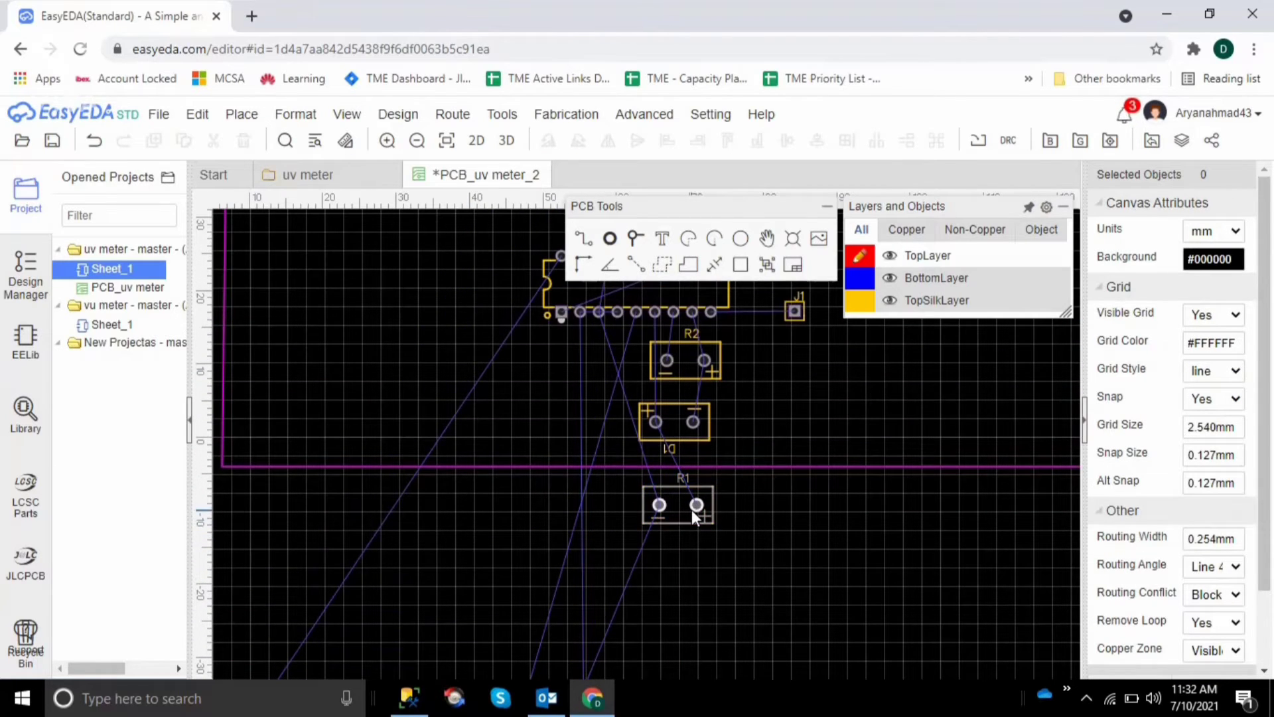
pyautogui.moveTo(691, 512); pyautogui.dragTo(592, 441)
pyautogui.click(789, 544)
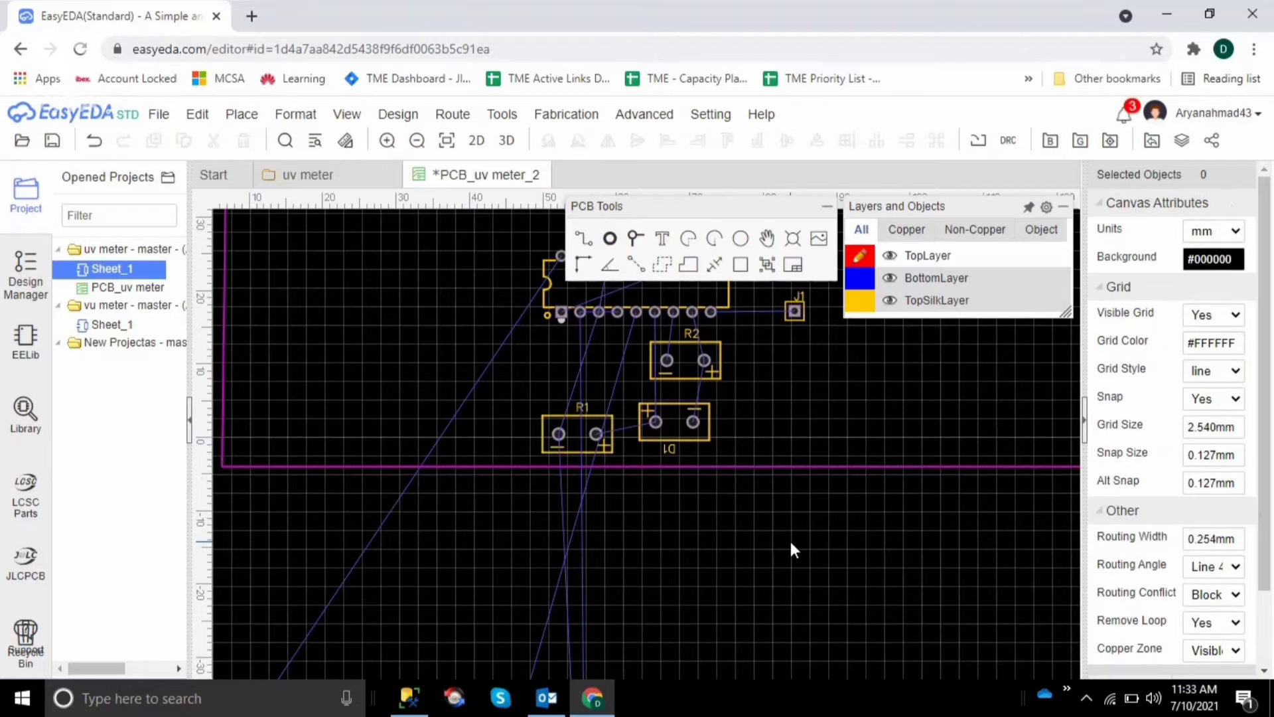
# Move H1 up to just below the outline's lower edge, at about X 41.9 mm, Y -6.5 mm
pyautogui.scroll(-3, 795, 543)
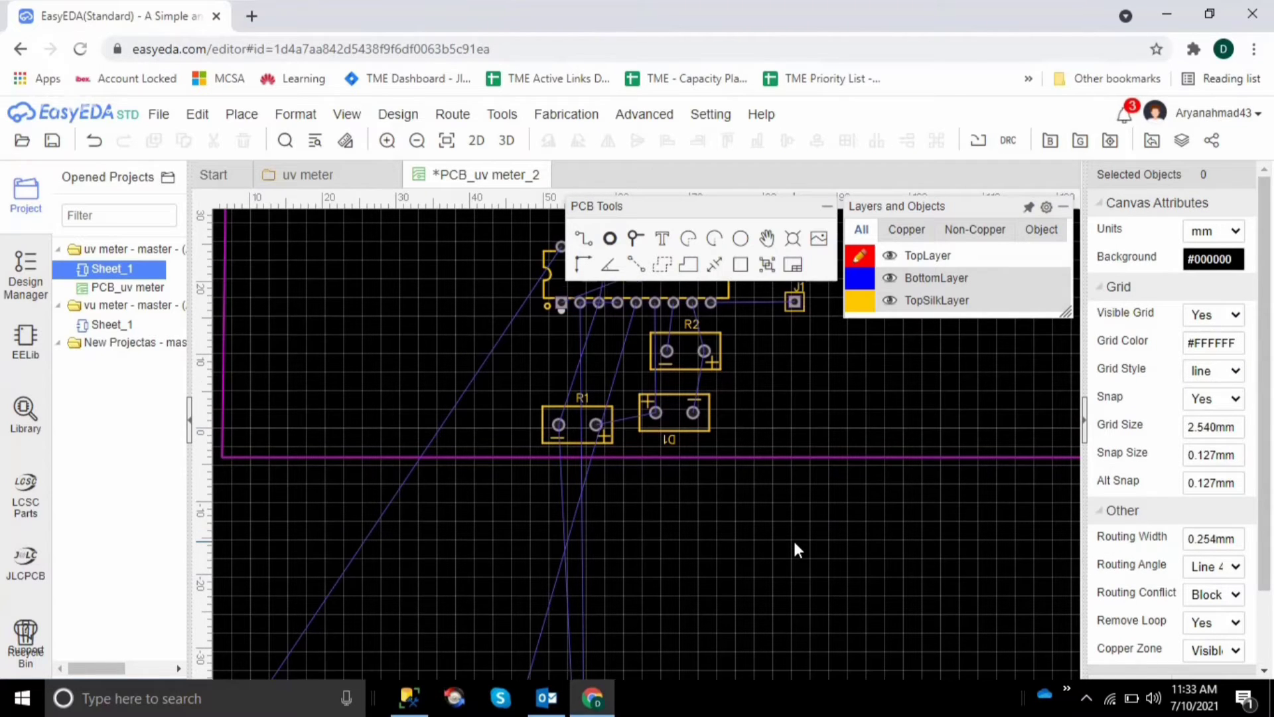
pyautogui.scroll(-1, 788, 548)
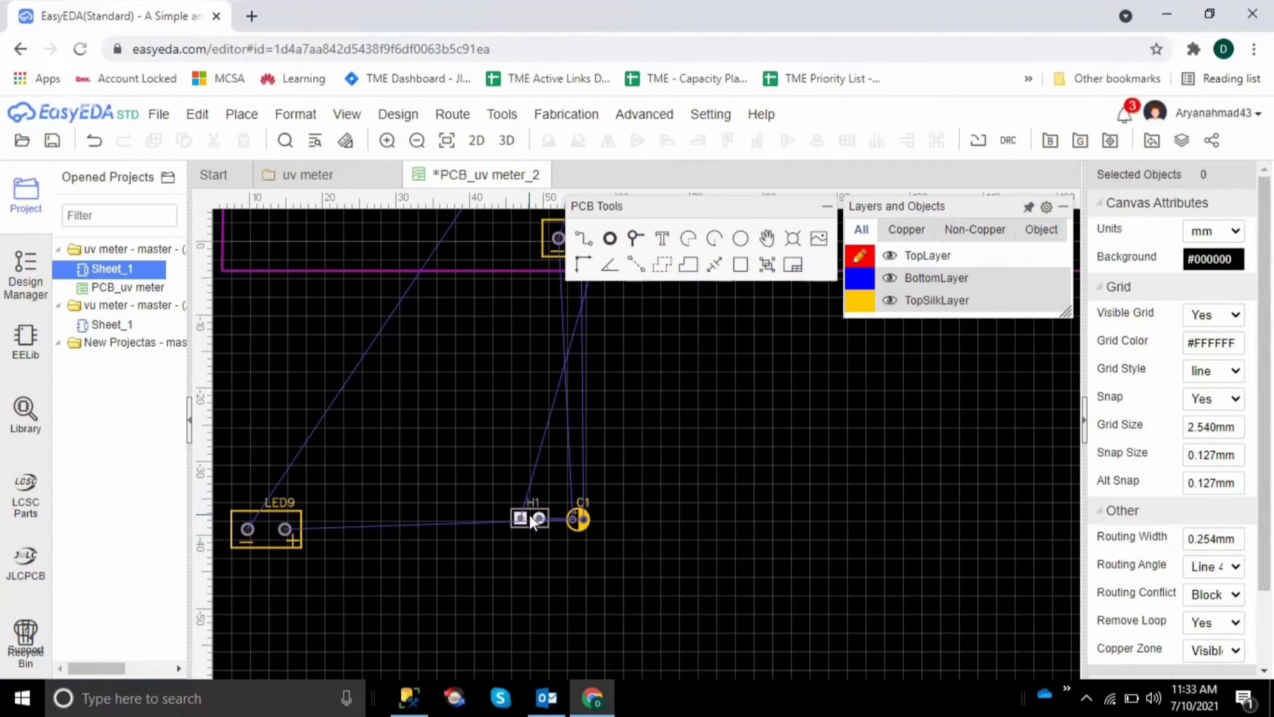
pyautogui.moveTo(529, 513); pyautogui.dragTo(482, 283)
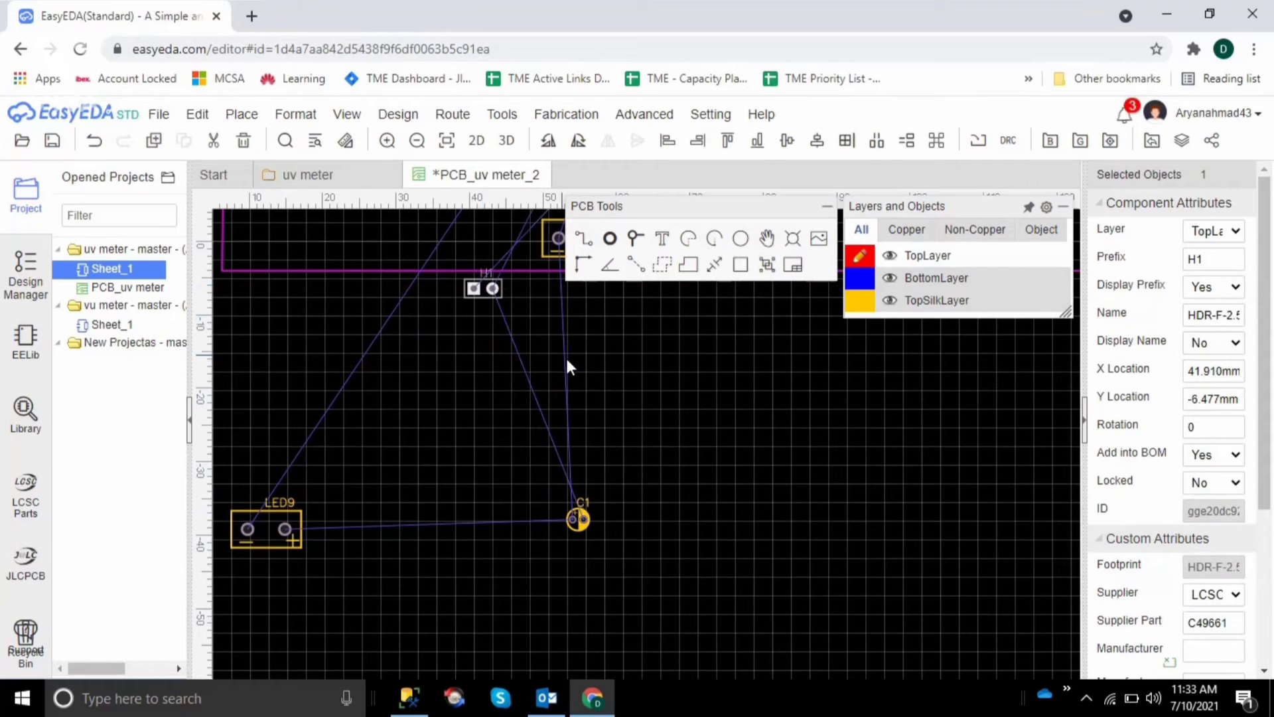
pyautogui.click(742, 432)
pyautogui.scroll(2, 742, 431)
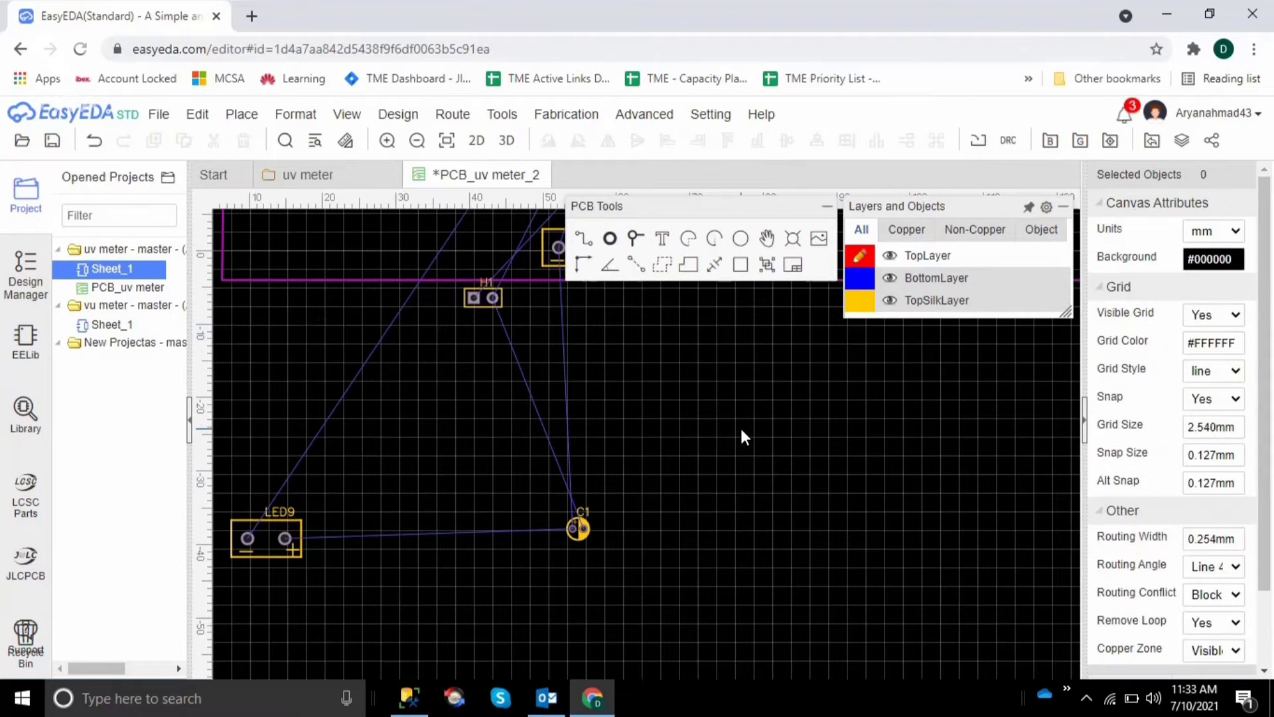
# Bring C1 and LED9 up closer to the outline's lower edge, on either side of H1
pyautogui.moveTo(576, 611); pyautogui.dragTo(577, 457)
pyautogui.moveTo(252, 628); pyautogui.dragTo(264, 414)
pyautogui.click(454, 602)
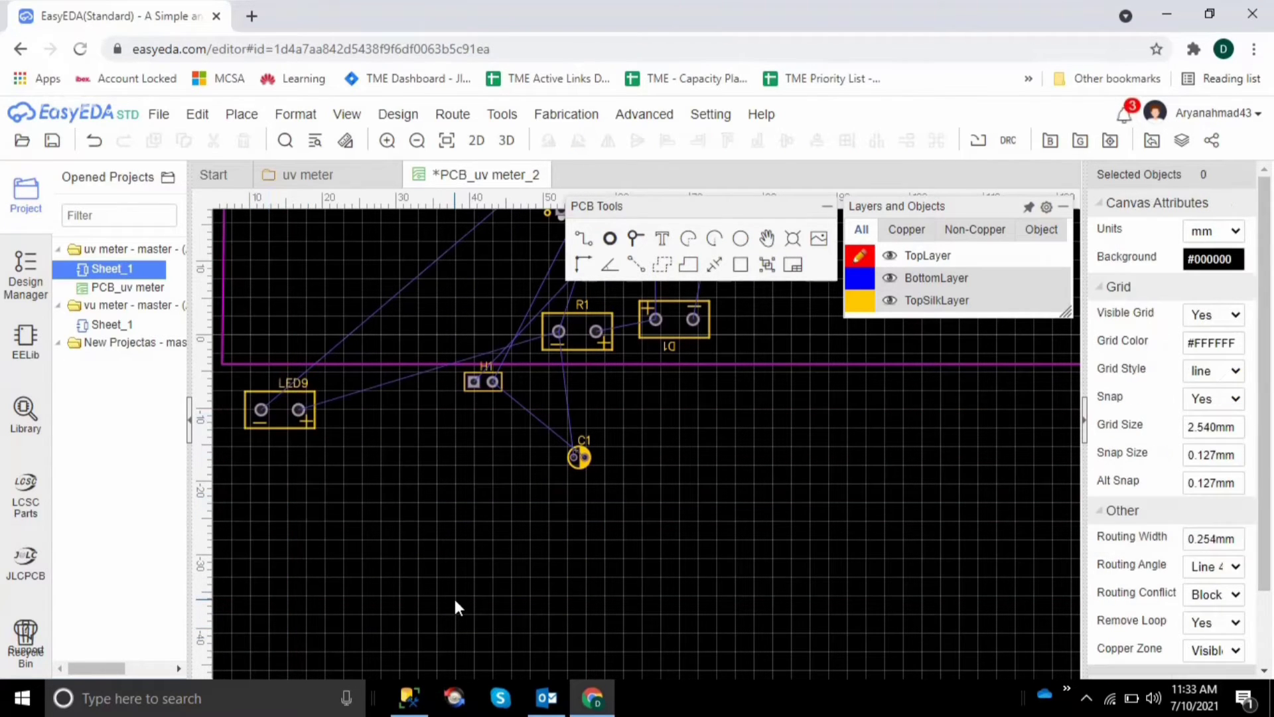
# Widen the board outline by moving both right-hand corners outward, with the upper one at about X 140.7 mm, Y 48.3 mm
pyautogui.scroll(2, 455, 601)
pyautogui.scroll(7, 455, 602)
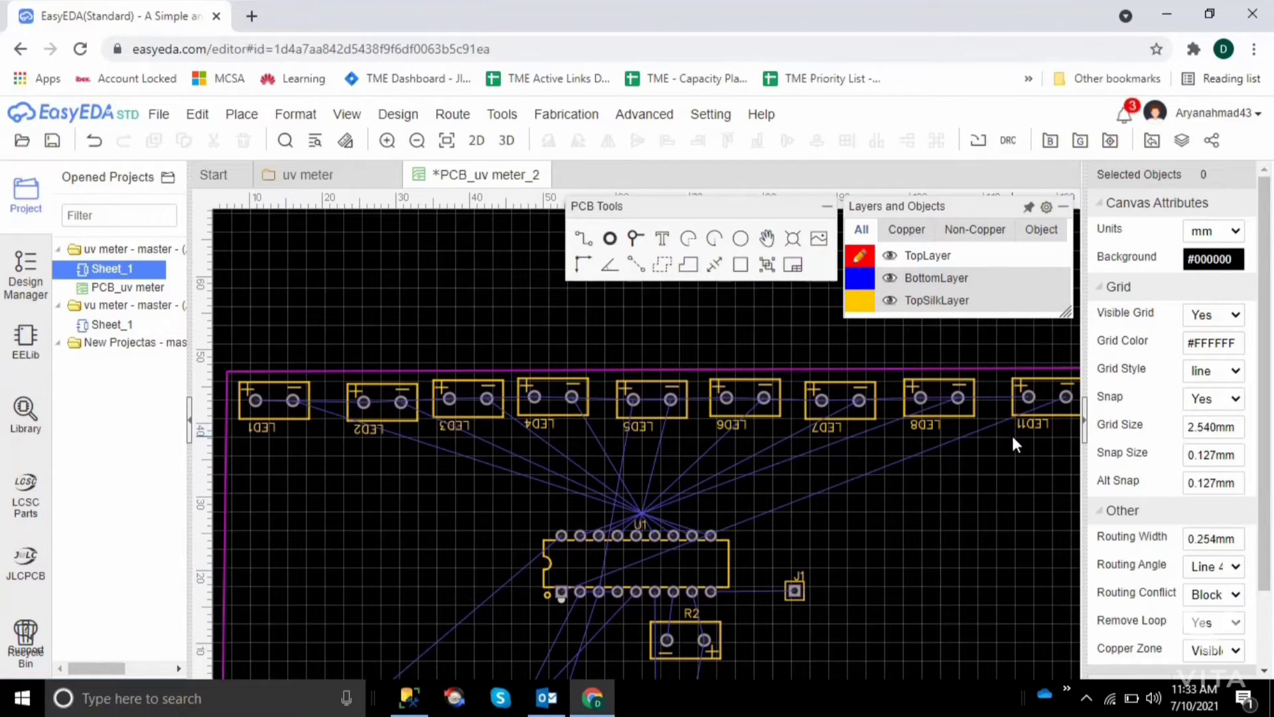
pyautogui.hscroll(3, 1012, 433)
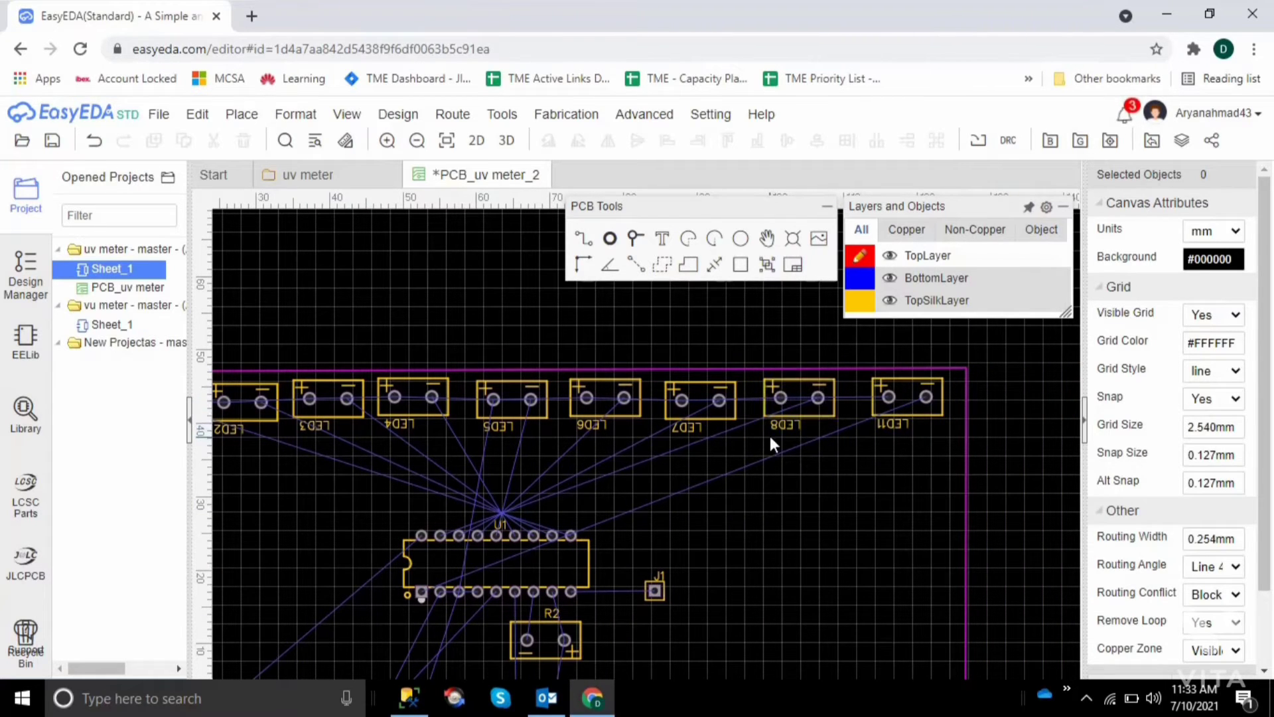
pyautogui.click(967, 370)
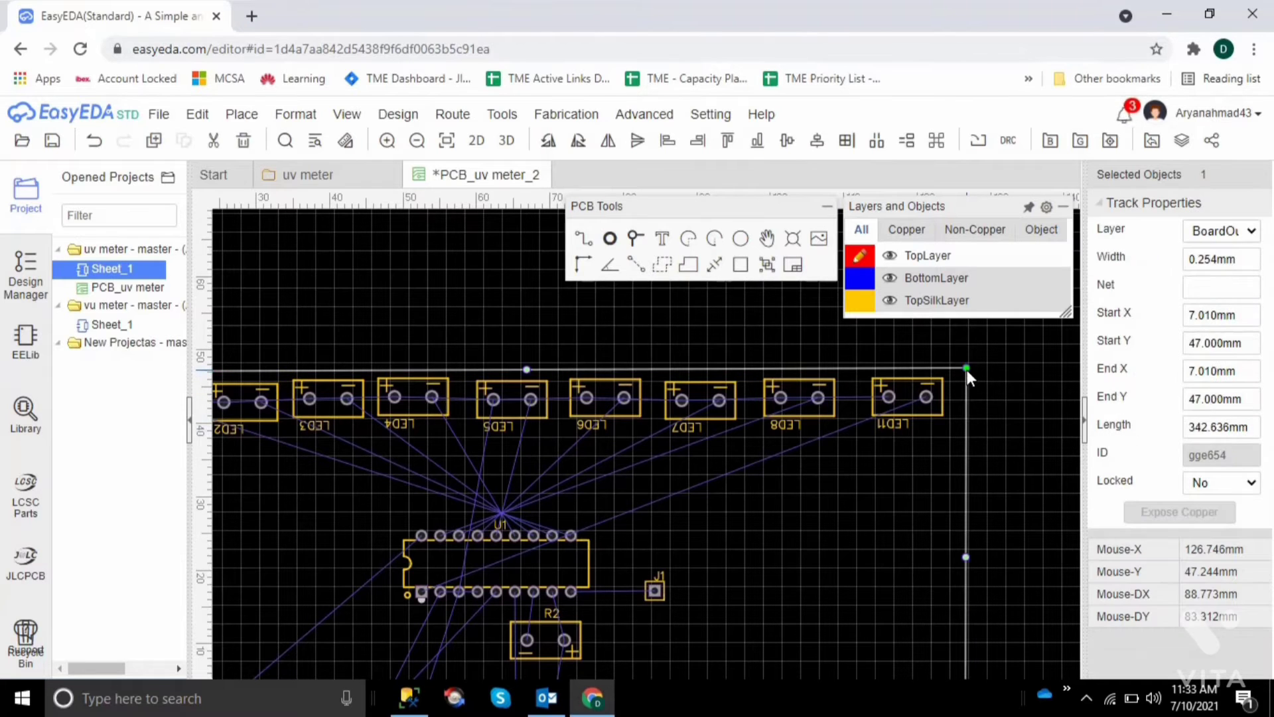
pyautogui.moveTo(967, 370); pyautogui.dragTo(1069, 363)
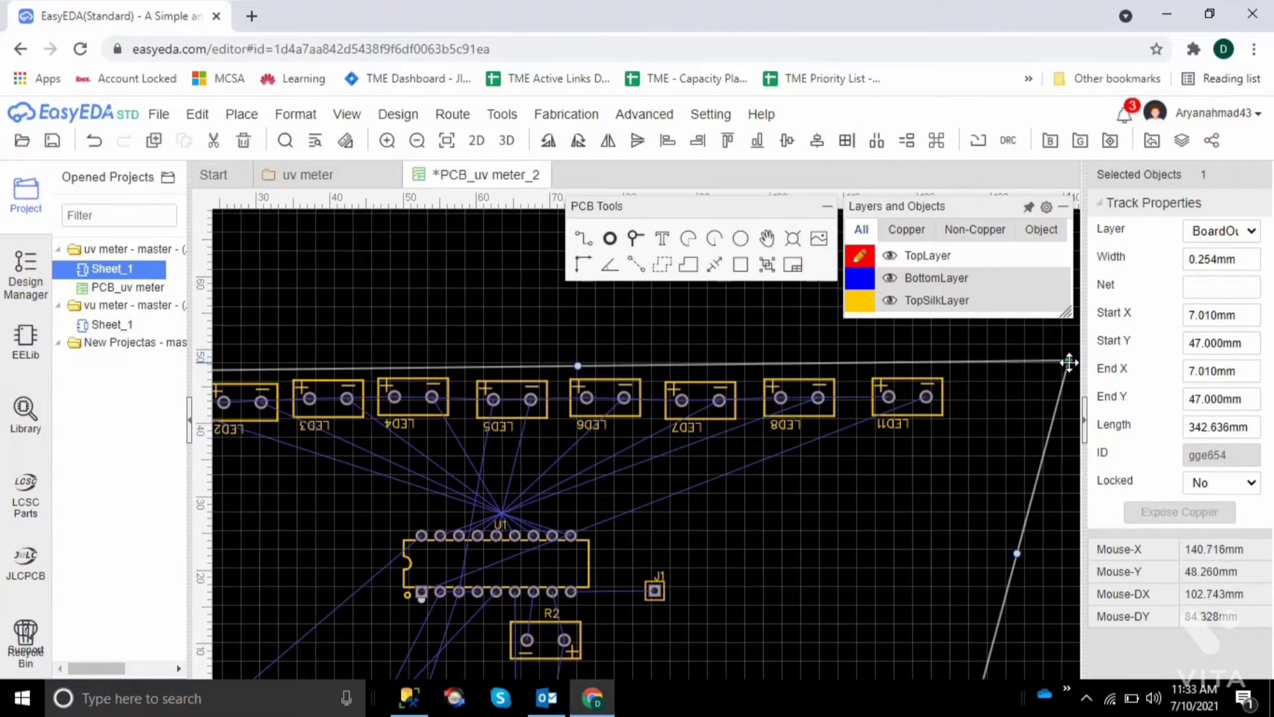
pyautogui.click(1062, 445)
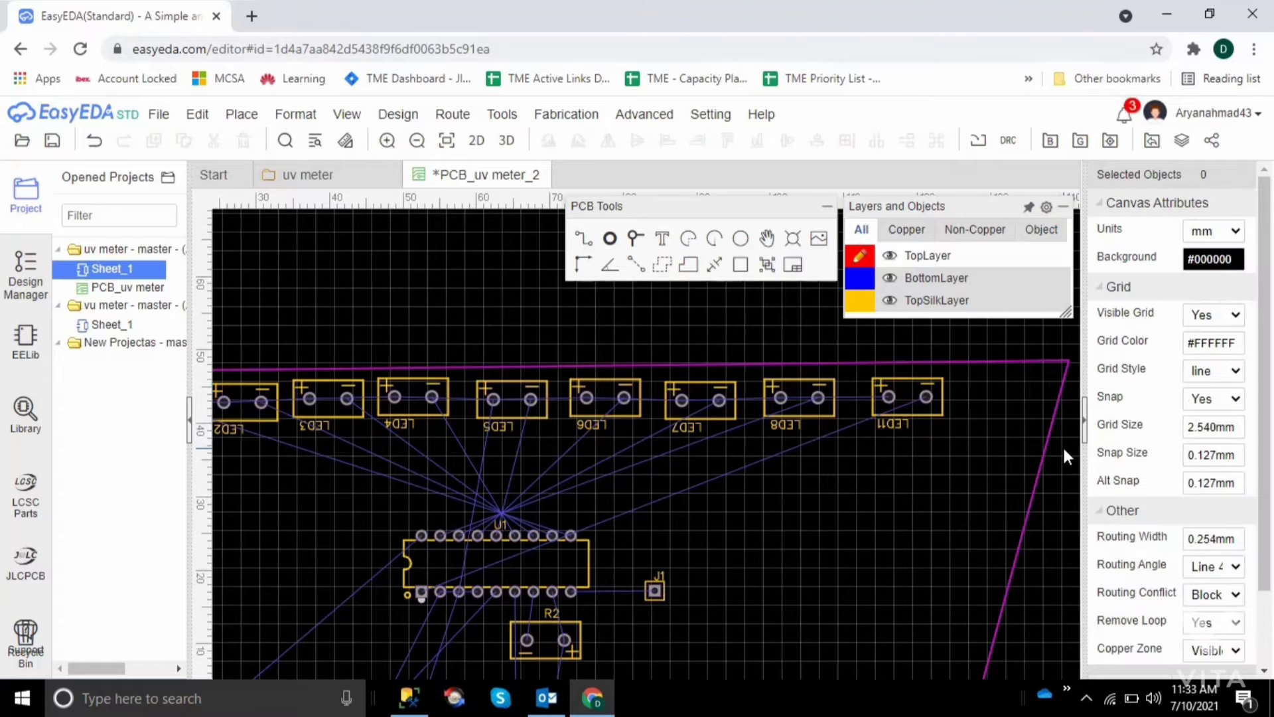
pyautogui.scroll(-3, 1041, 471)
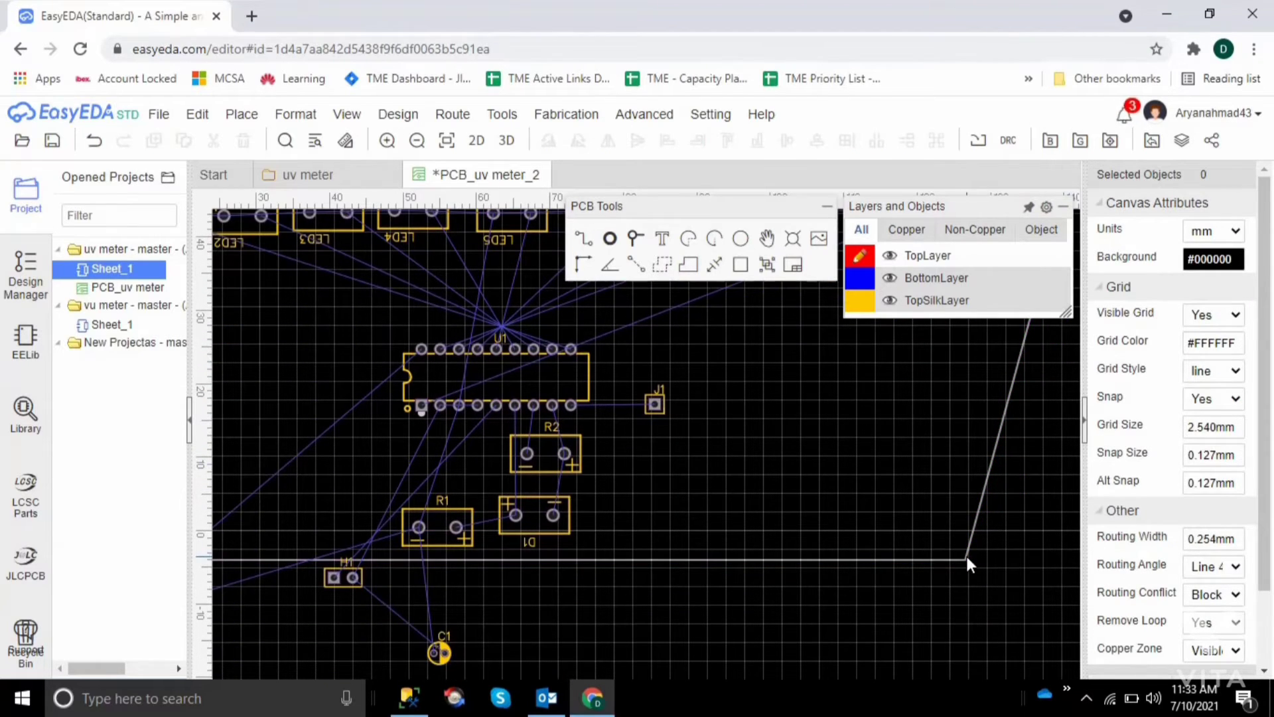
pyautogui.click(967, 557)
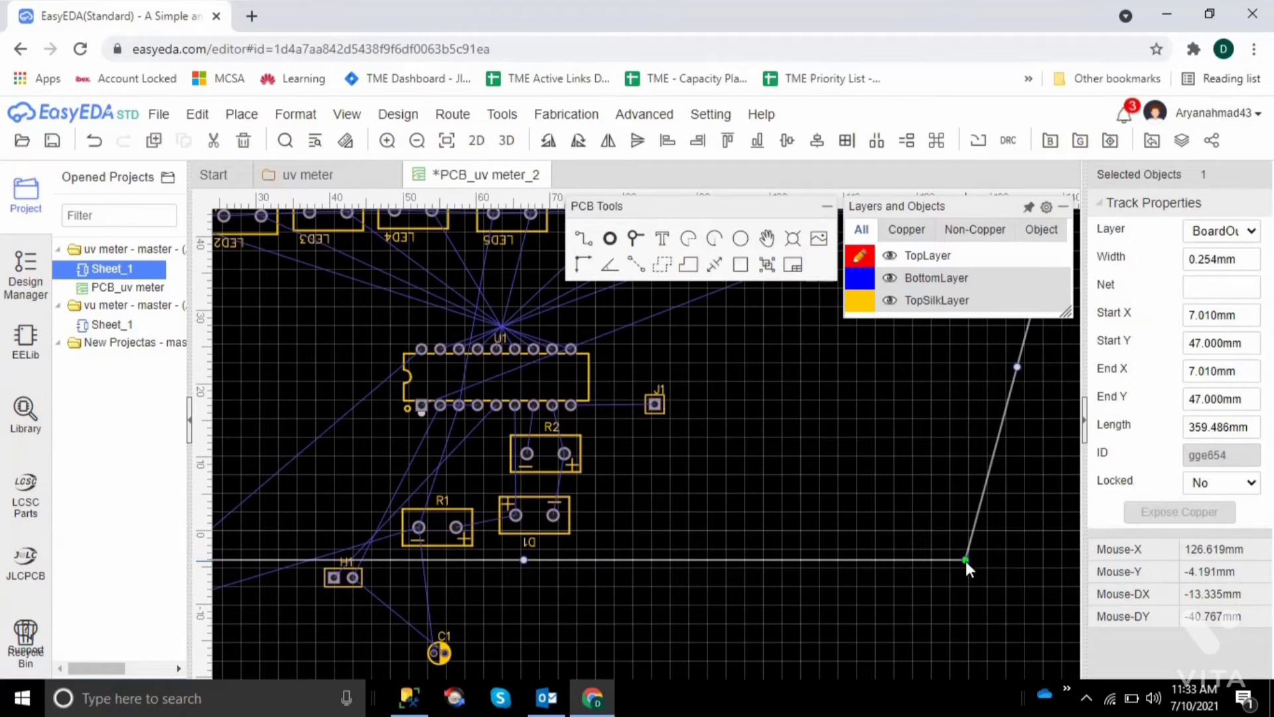
pyautogui.moveTo(967, 559); pyautogui.dragTo(1094, 571)
pyautogui.click(870, 604)
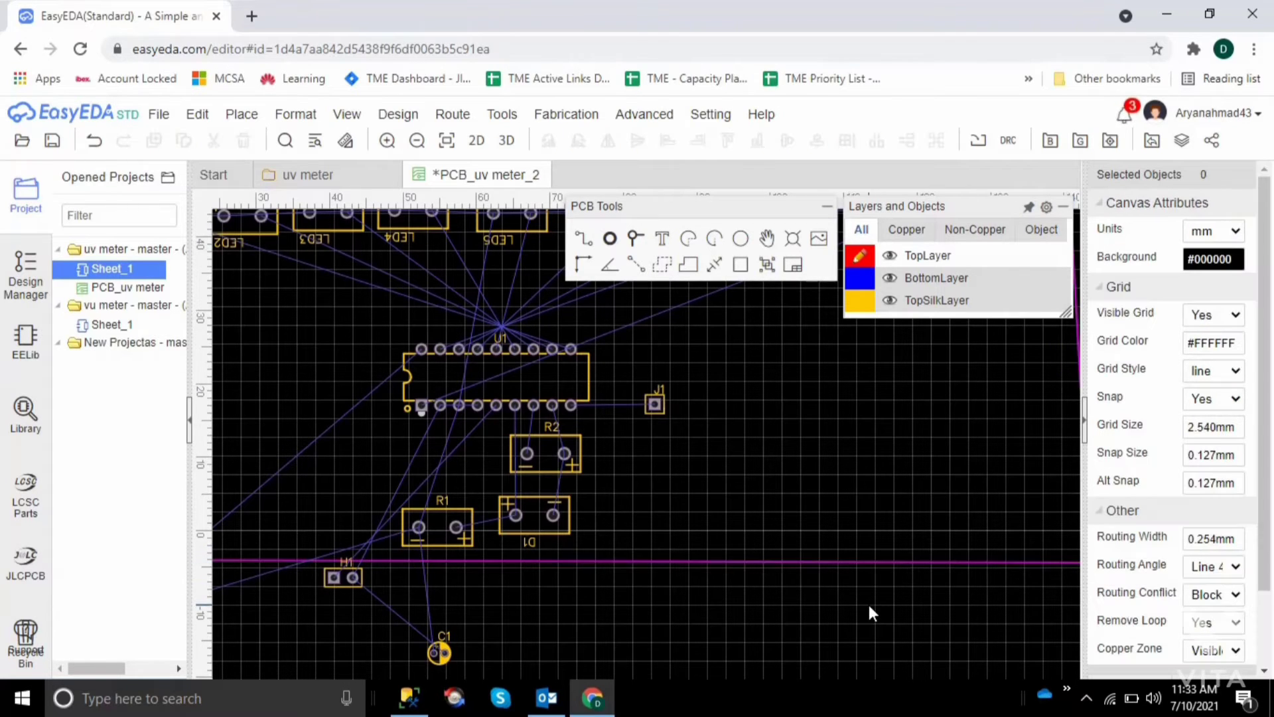
# Move LED9 from below the outline onto the board, to the right of U1 and beneath LED8
pyautogui.press('Left')
pyautogui.press('Left')
pyautogui.press('Left')
pyautogui.press('Left')
pyautogui.press('Left')
pyautogui.press('Left')
pyautogui.press('Left')
pyautogui.press('Left')
pyautogui.press('Left')
pyautogui.press('Left')
pyautogui.press('Left')
pyautogui.press('Left')
pyautogui.press('Left')
pyautogui.press('Left')
pyautogui.press('Left')
pyautogui.press('Left')
pyautogui.press('Left')
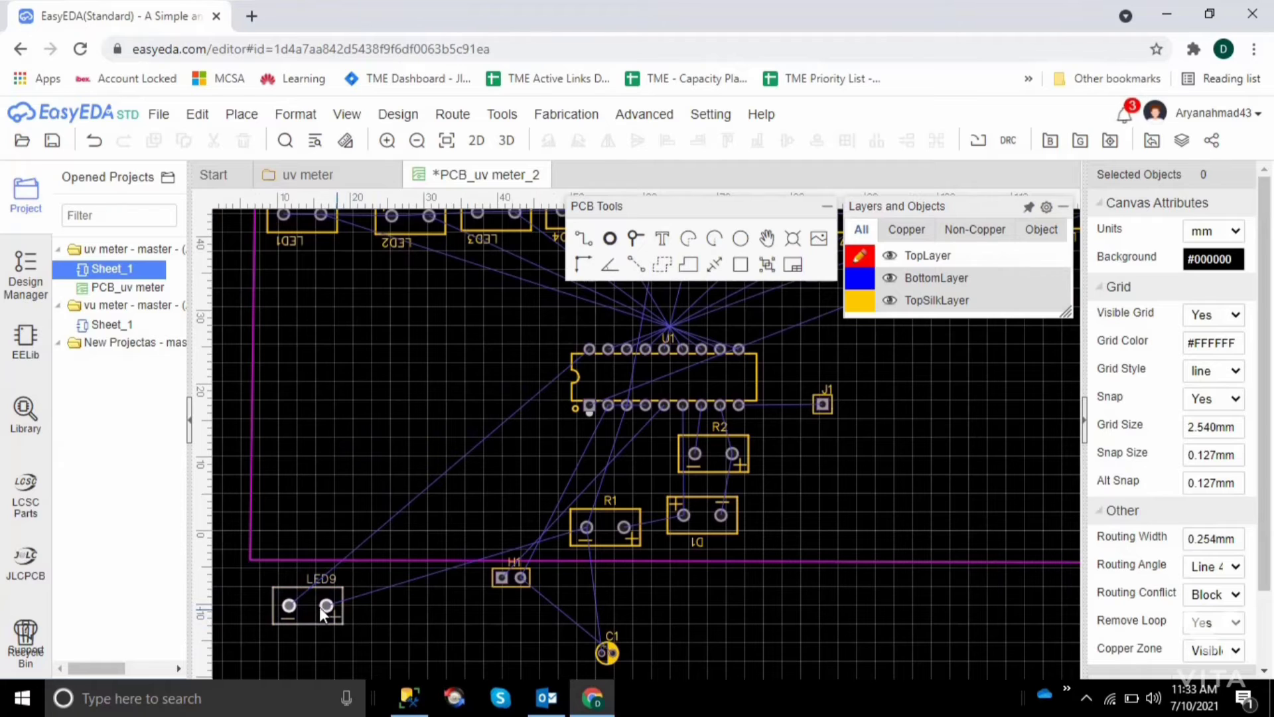
pyautogui.moveTo(316, 605); pyautogui.dragTo(955, 345)
pyautogui.click(989, 488)
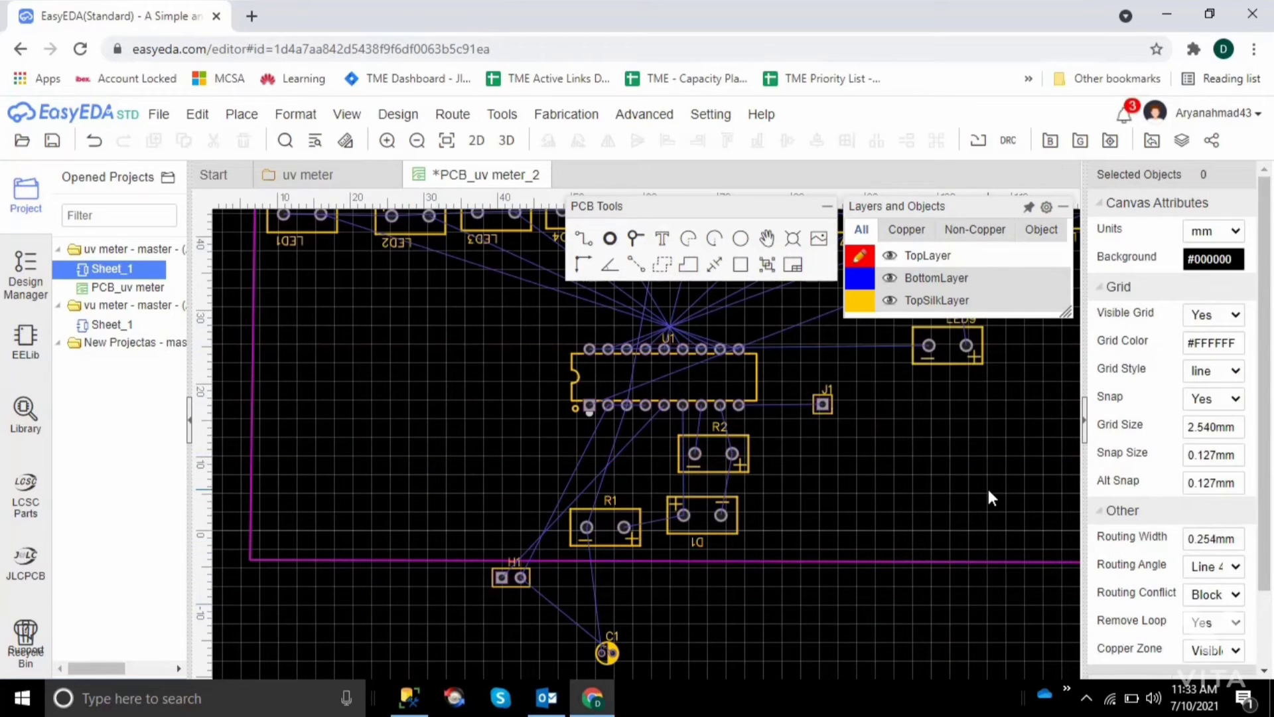
# Shift LED11 along the LED row toward the board's upper right corner, at about X 133.2 mm, Y 44.6 mm, leaving a gap after LED8
pyautogui.press('Up')
pyautogui.press('Up')
pyautogui.press('Up')
pyautogui.press('Up')
pyautogui.press('Up')
pyautogui.press('Up')
pyautogui.press('Up')
pyautogui.press('Up')
pyautogui.press('Up')
pyautogui.press('Up')
pyautogui.press('Up')
pyautogui.press('Up')
pyautogui.press('Up')
pyautogui.press('Up')
pyautogui.press('Up')
pyautogui.press('Up')
pyautogui.press('Up')
pyautogui.press('Up')
pyautogui.press('Up')
pyautogui.press('Up')
pyautogui.press('Up')
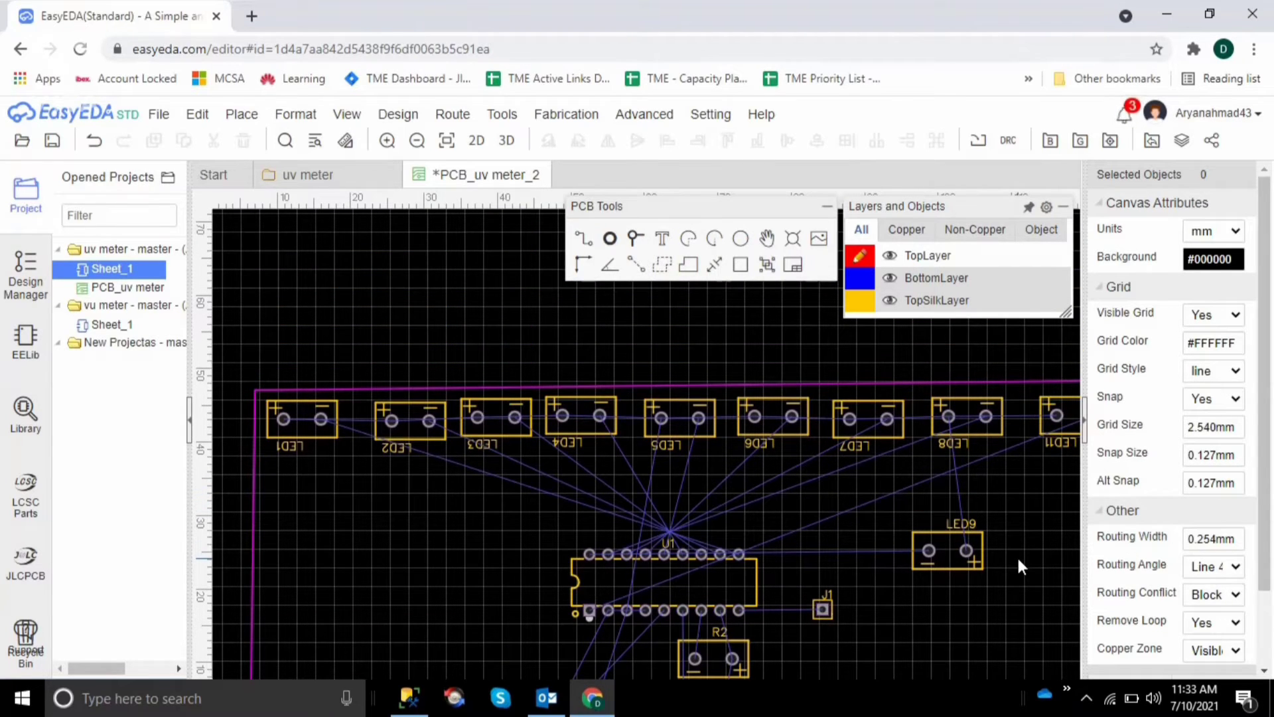
pyautogui.press('Right')
pyautogui.press('Right')
pyautogui.press('Right')
pyautogui.press('Right')
pyautogui.press('Right')
pyautogui.press('Right')
pyautogui.press('Right')
pyautogui.press('Right')
pyautogui.press('Right')
pyautogui.press('Right')
pyautogui.press('Right')
pyautogui.press('Right')
pyautogui.press('Right')
pyautogui.press('Right')
pyautogui.press('Right')
pyautogui.press('Right')
pyautogui.press('Right')
pyautogui.press('Right')
pyautogui.press('Right')
pyautogui.press('Right')
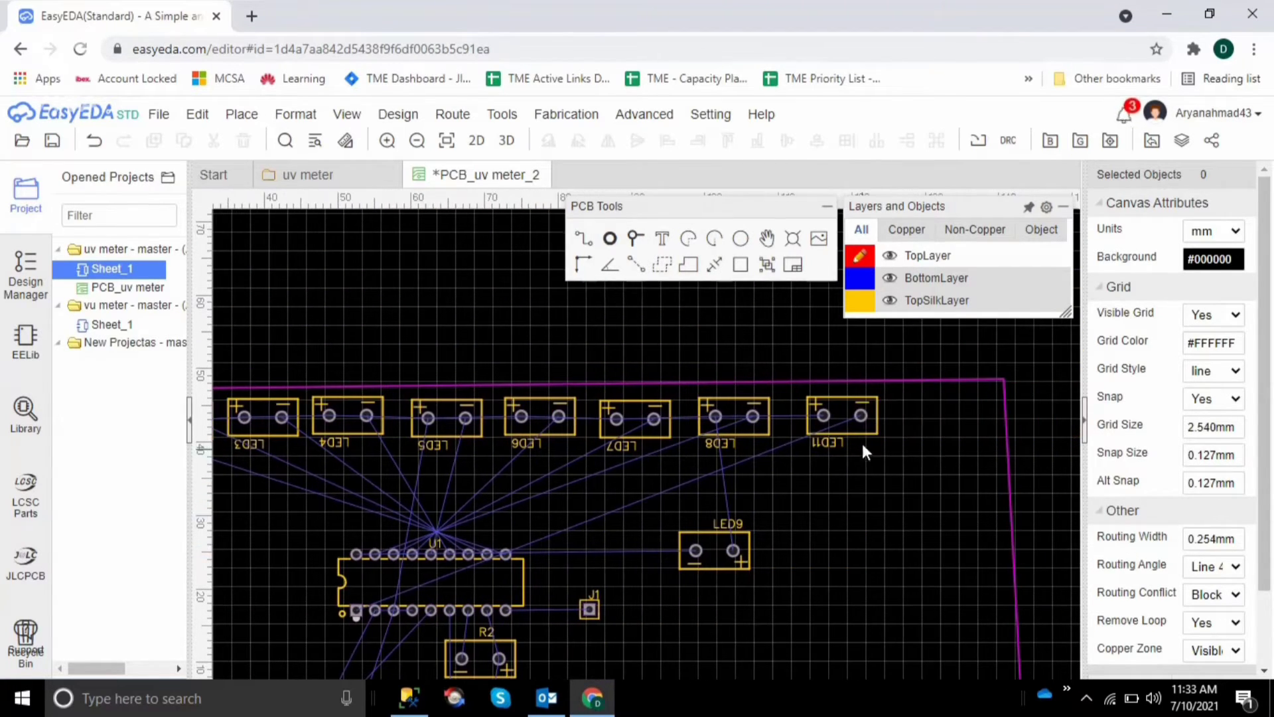
pyautogui.moveTo(827, 413); pyautogui.dragTo(933, 407)
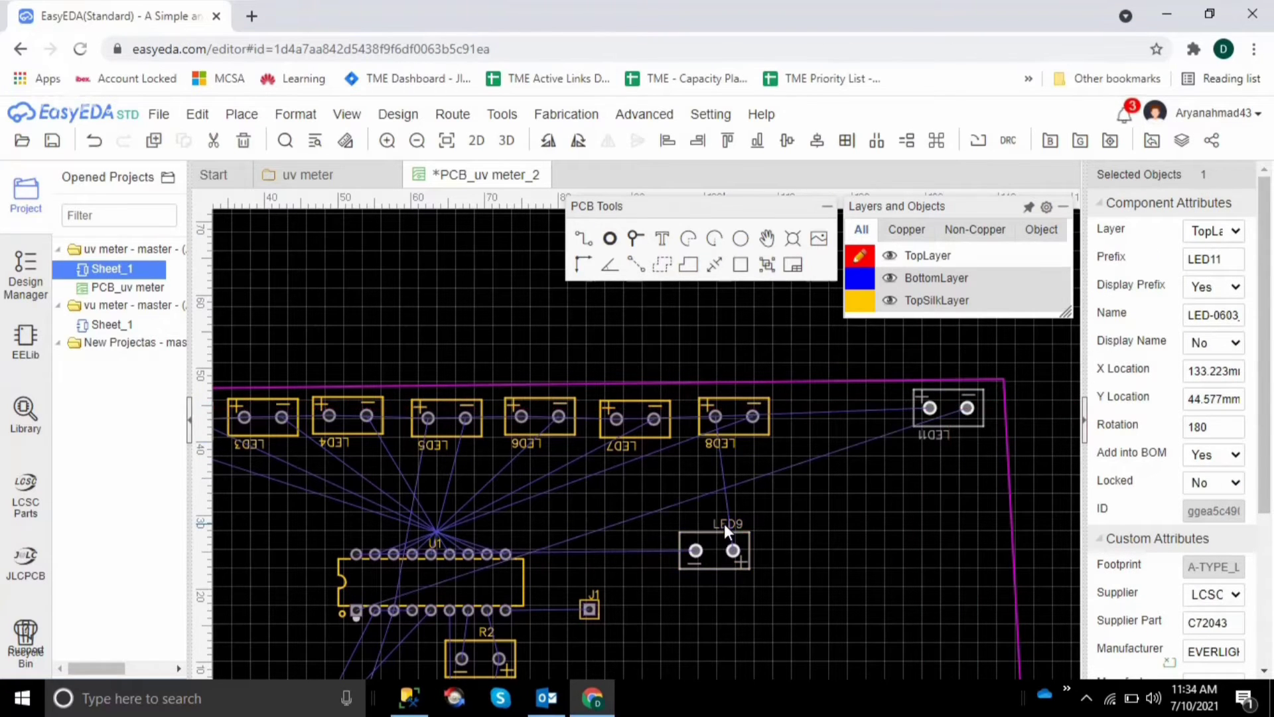
# Rotate LED9 to 180 degrees and place it between LED8 and LED11 in the row, at about X 116.2 mm, Y 43.9 mm
pyautogui.moveTo(720, 547); pyautogui.dragTo(856, 501)
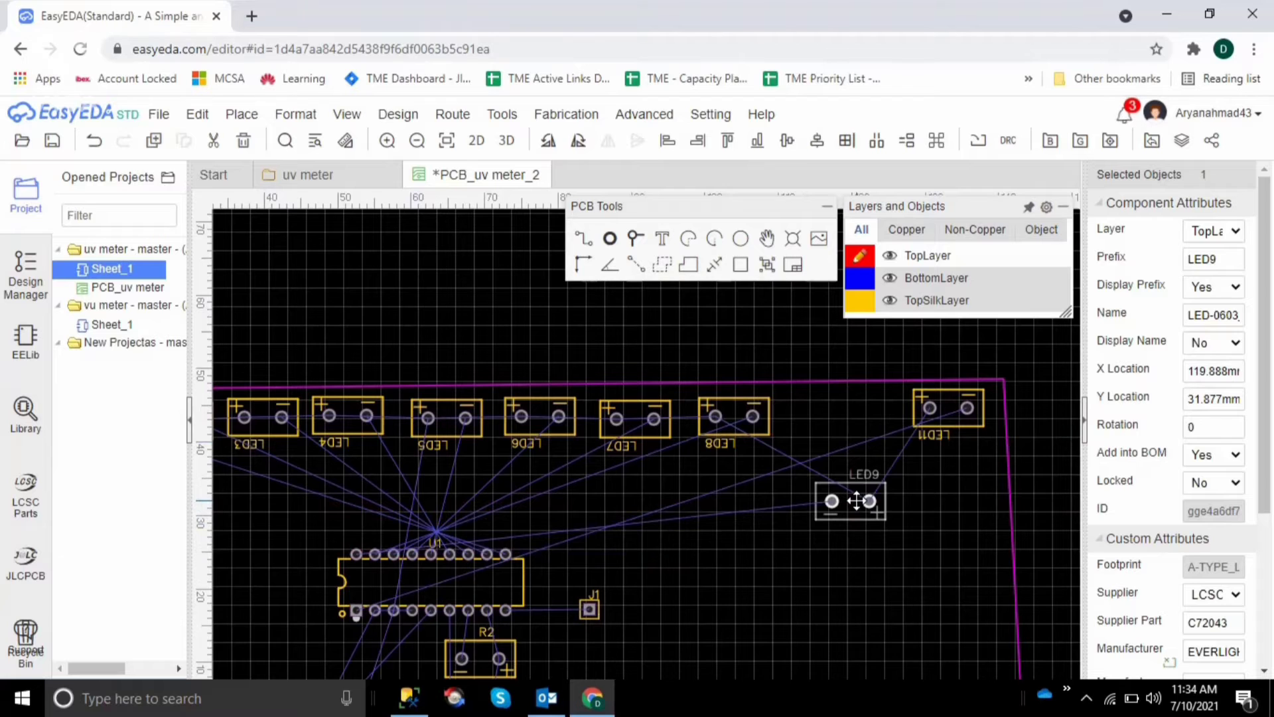
pyautogui.press('space')
pyautogui.press('space')
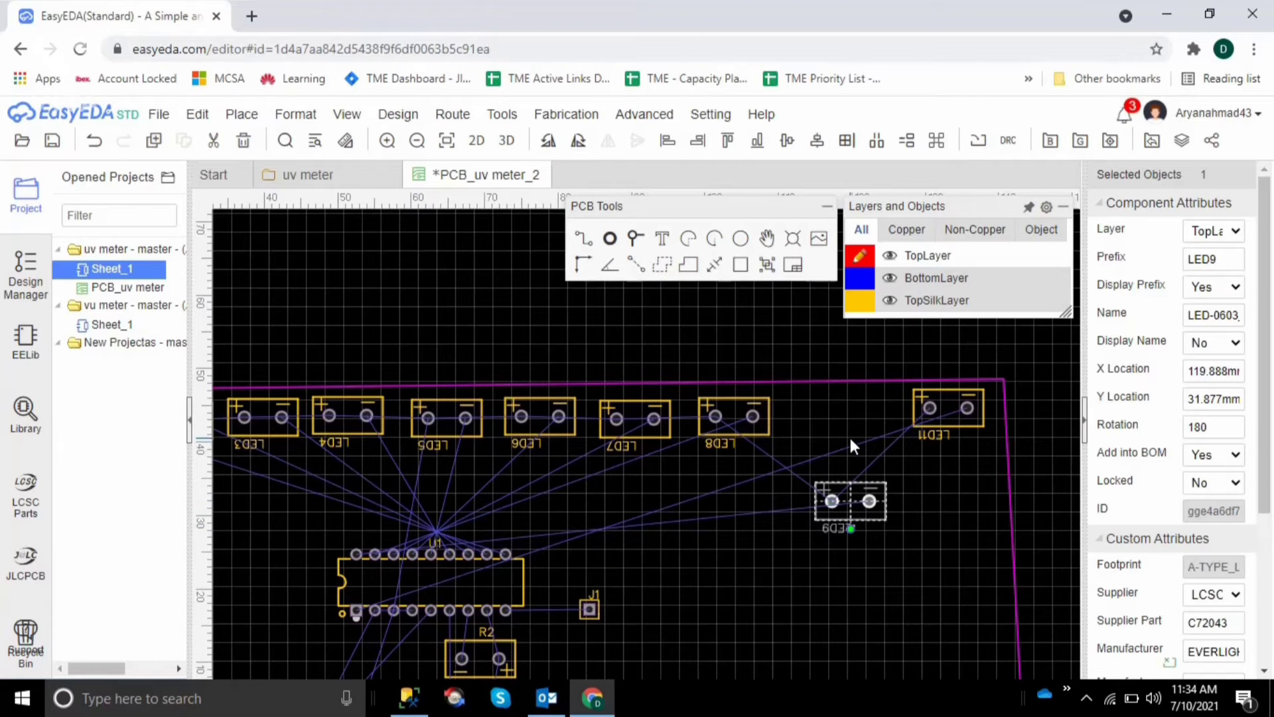
pyautogui.moveTo(859, 519); pyautogui.dragTo(831, 429)
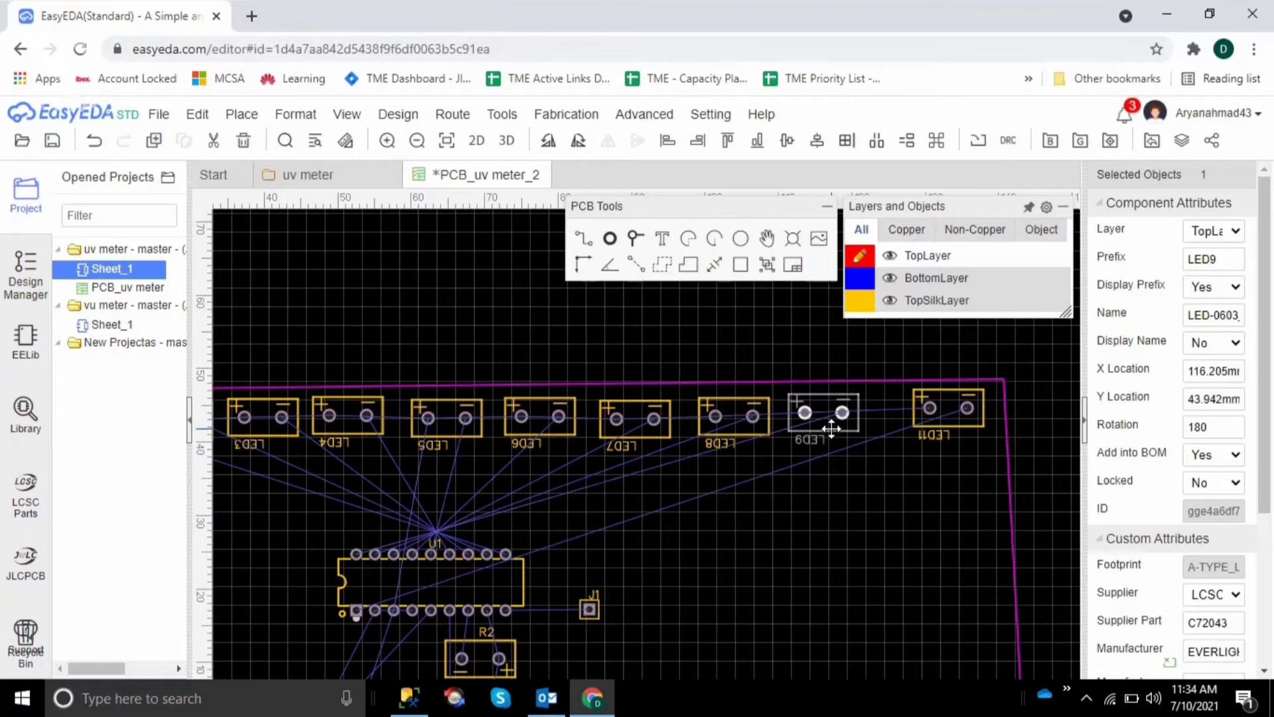
pyautogui.click(952, 443)
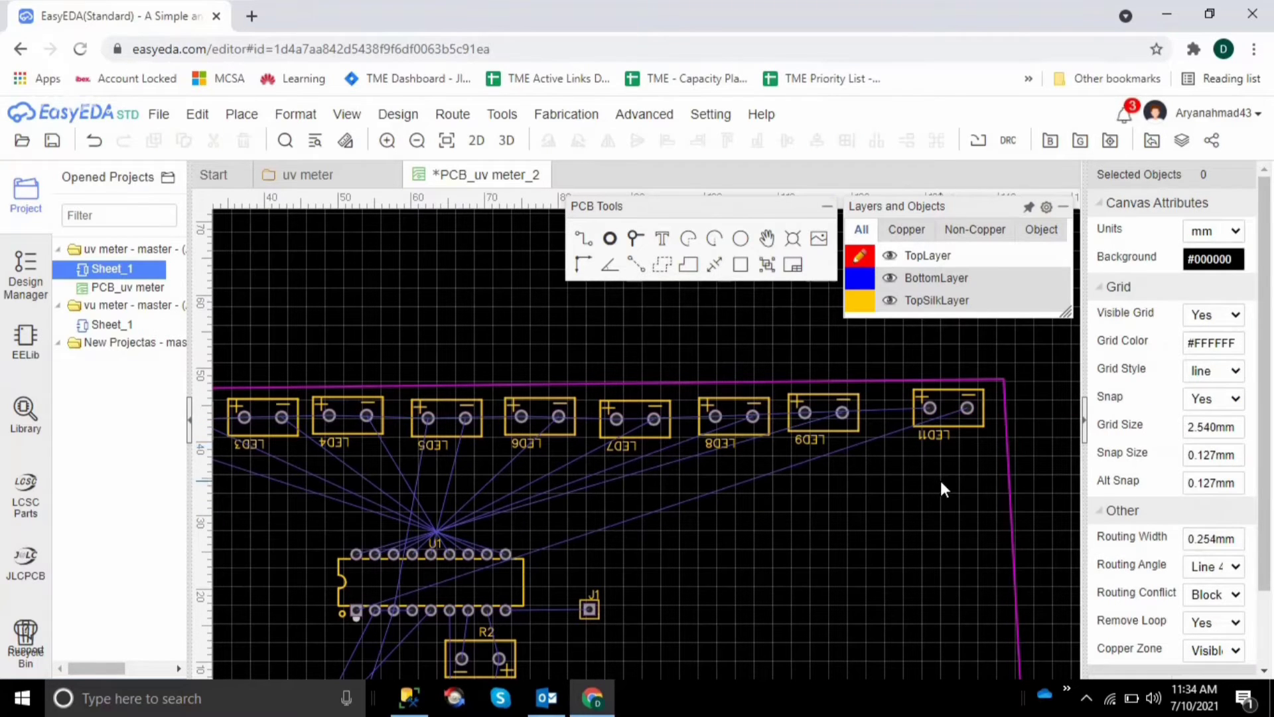
# Move the board outline's lower right corner slightly inward so the right edge runs vertically
pyautogui.scroll(-1, 941, 481)
pyautogui.scroll(-3, 943, 482)
pyautogui.moveTo(1025, 555)
pyautogui.mouseDown()
pyautogui.moveTo(991, 552)
pyautogui.moveTo(1003, 554)
pyautogui.mouseUp()
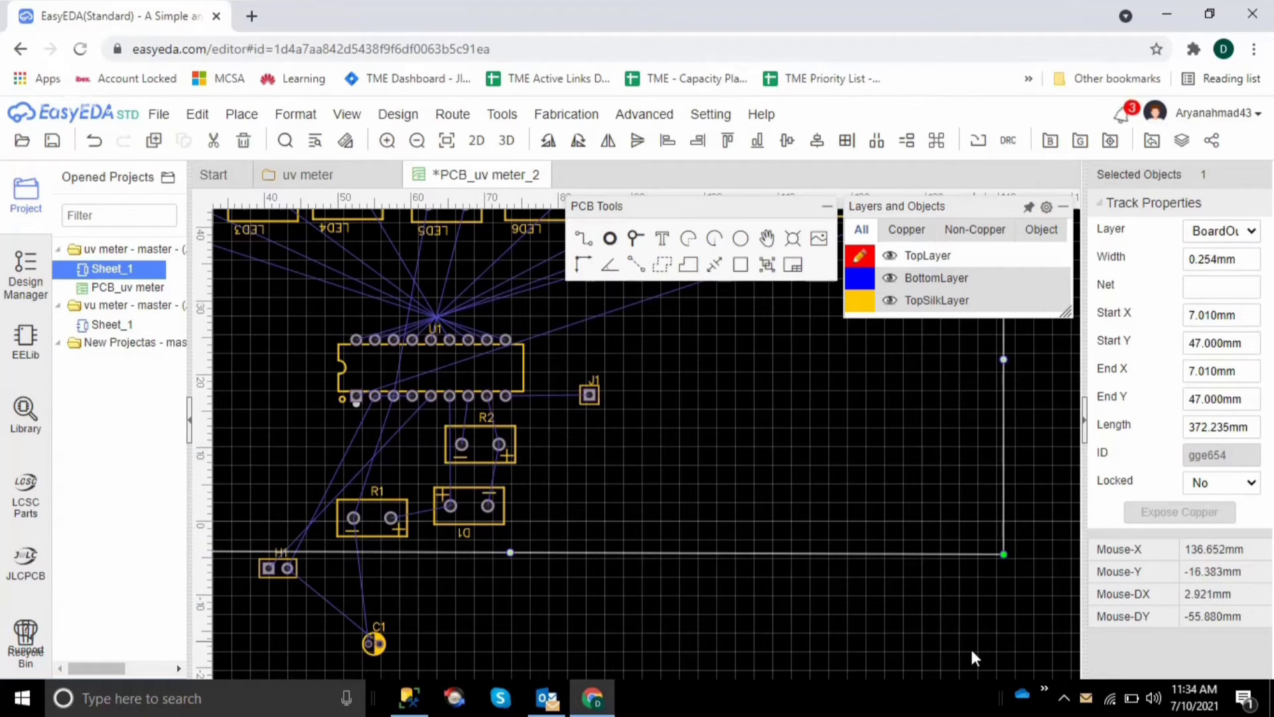
pyautogui.click(971, 655)
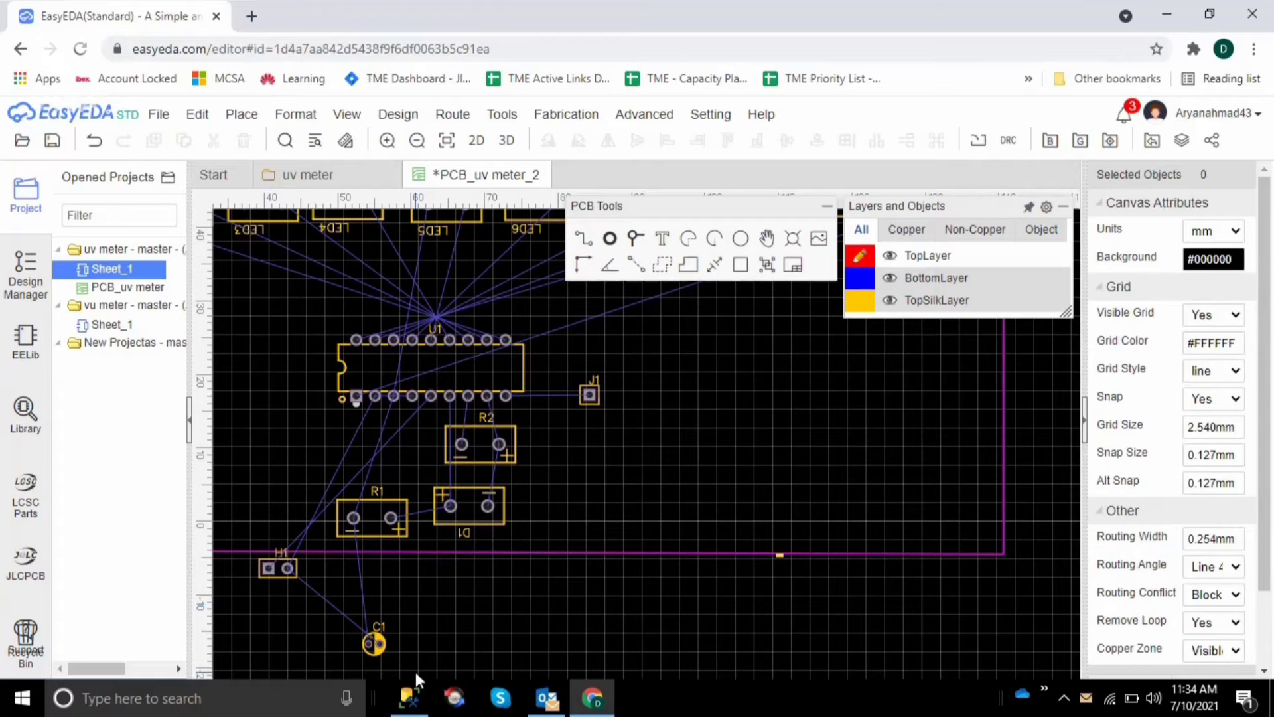
# Rotate H1 to 180 degrees and move it inside the outline, above and left of R1, at about X 45.2 mm, Y 8.0 mm
pyautogui.click(269, 569)
pyautogui.press('space')
pyautogui.press('space')
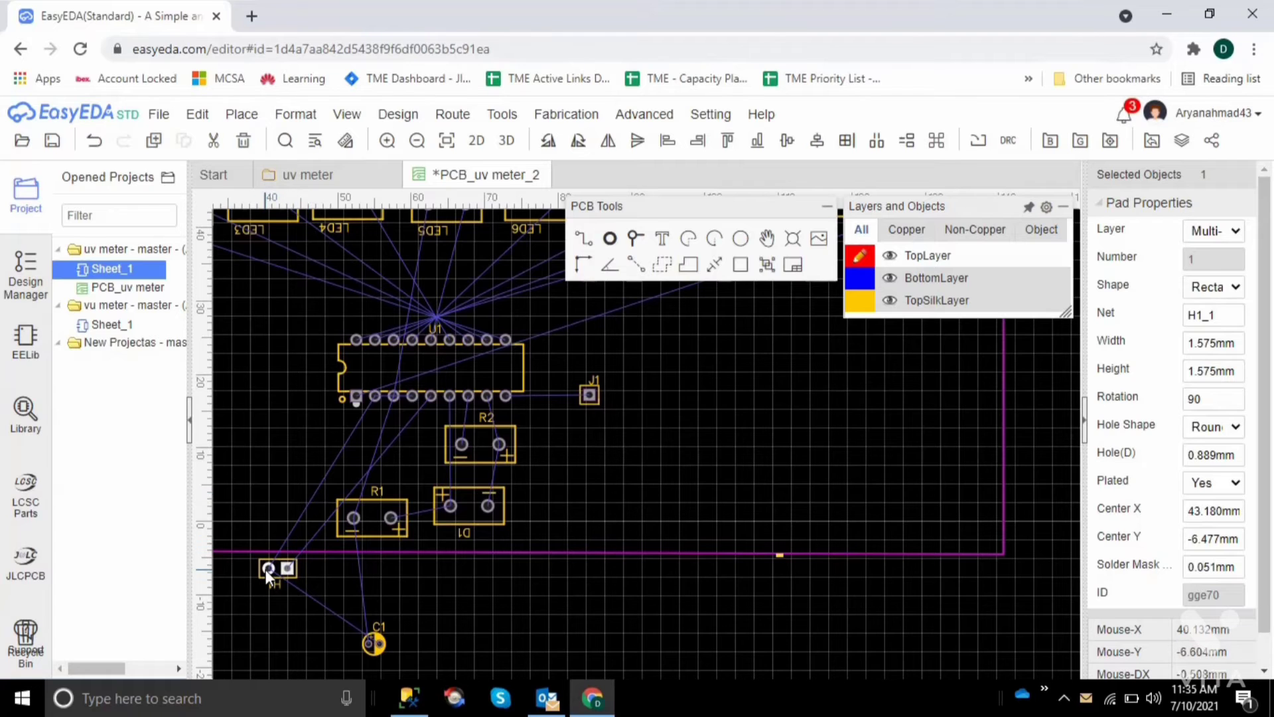
pyautogui.moveTo(266, 569); pyautogui.dragTo(290, 463)
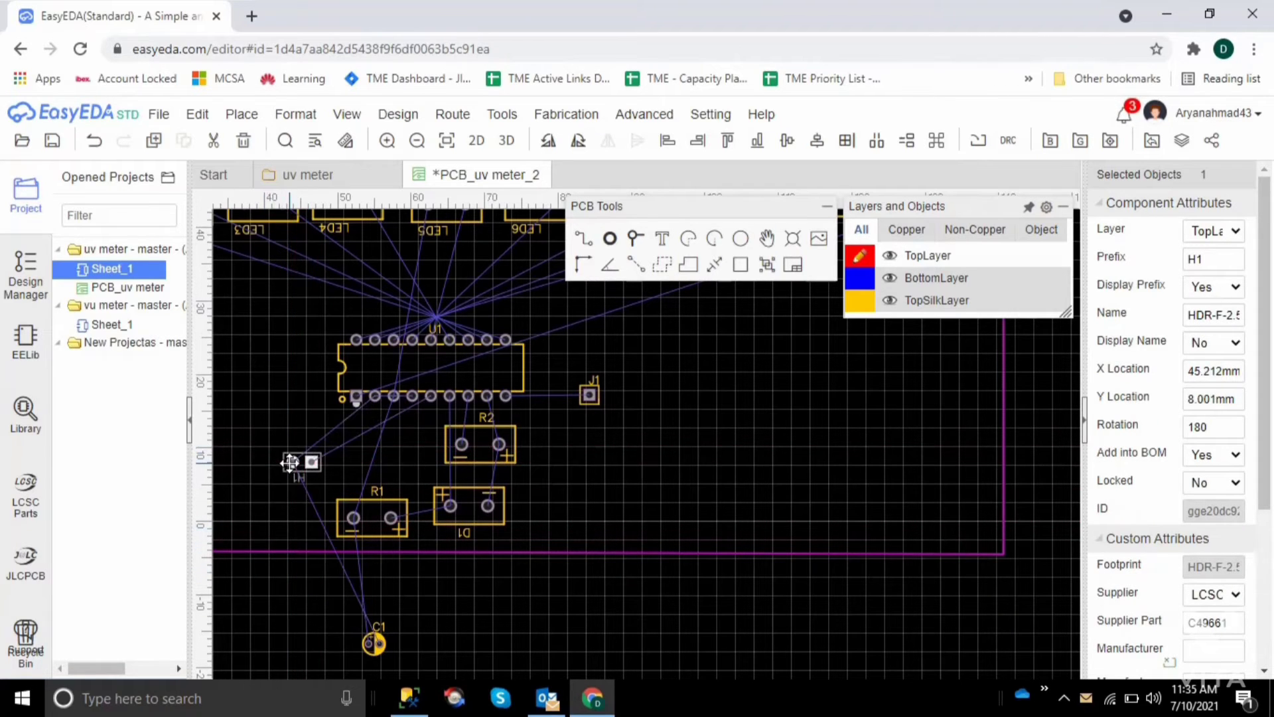
# Rotate C1 to 180 degrees and move it inside the outline, beneath H1 and immediately left of R1
pyautogui.click(371, 643)
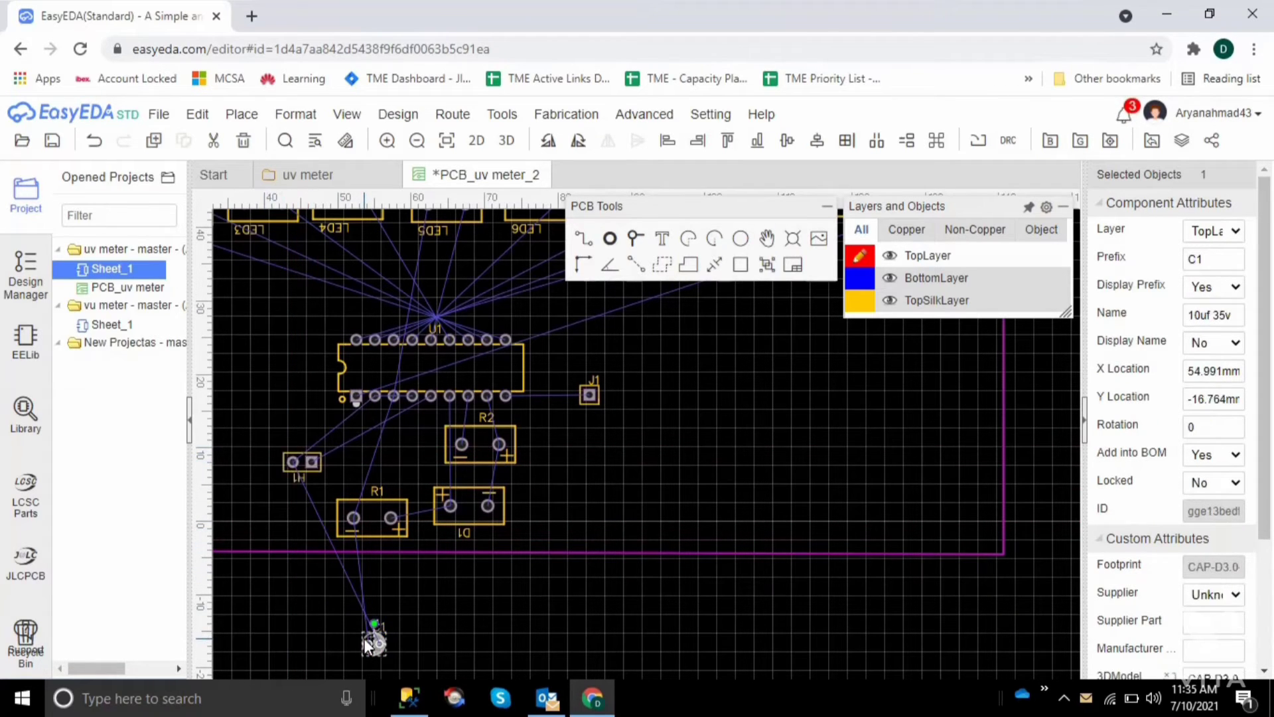
pyautogui.press('space')
pyautogui.press('space')
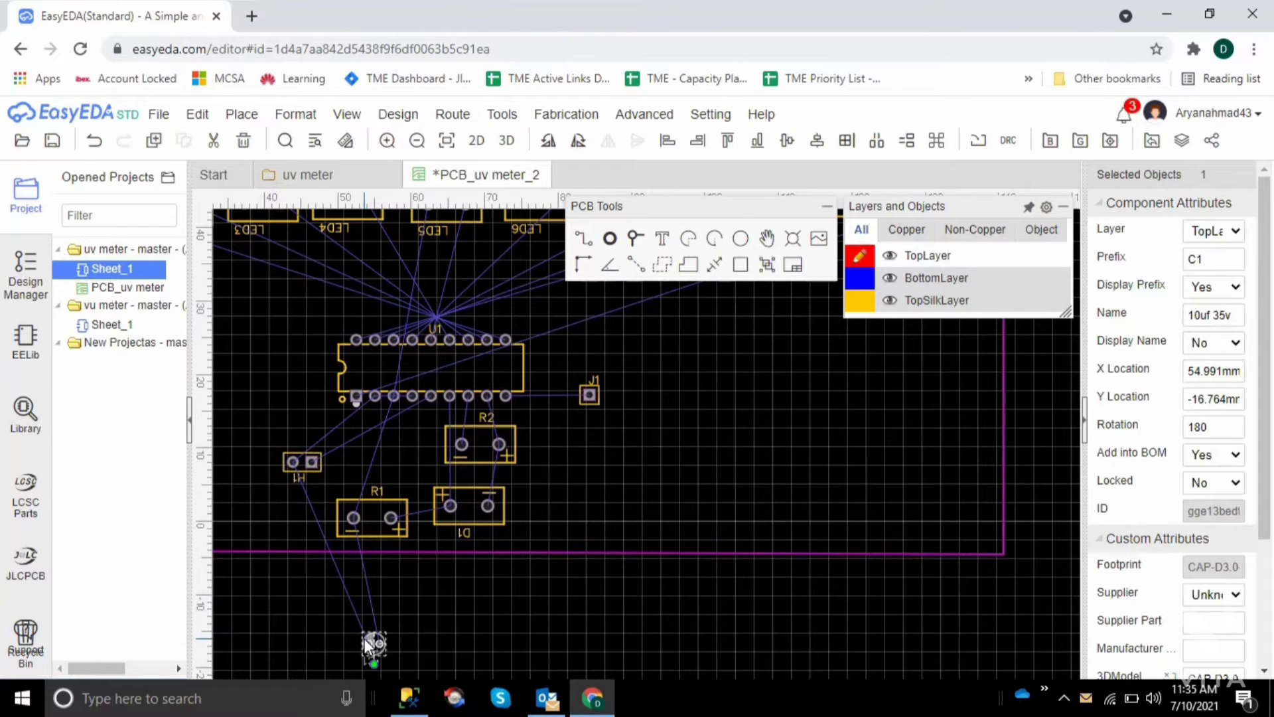
pyautogui.moveTo(364, 638); pyautogui.dragTo(291, 517)
pyautogui.click(420, 591)
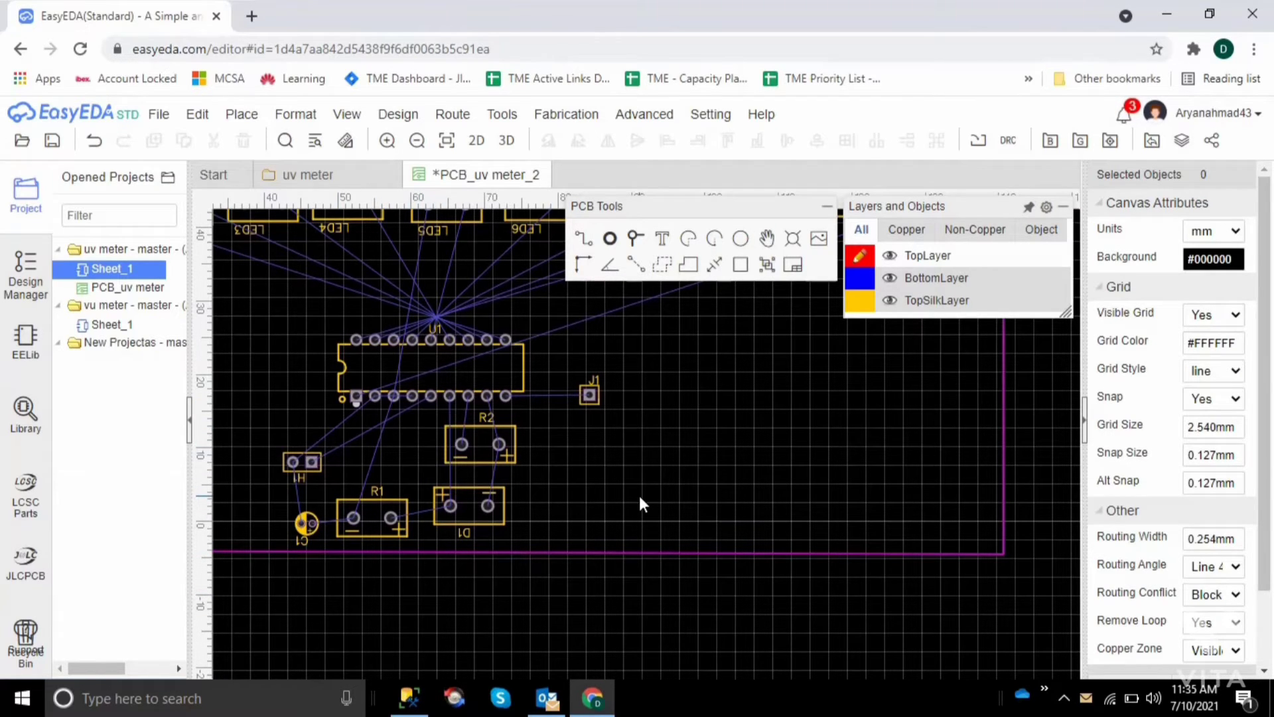
# Try placing H1 directly above R1, at about X 59.7 mm, Y 7.9 mm
pyautogui.press('Left')
pyautogui.press('Left')
pyautogui.press('Left')
pyautogui.press('Left')
pyautogui.press('Left')
pyautogui.press('Left')
pyautogui.press('Left')
pyautogui.press('Left')
pyautogui.press('Left')
pyautogui.press('Left')
pyautogui.press('Left')
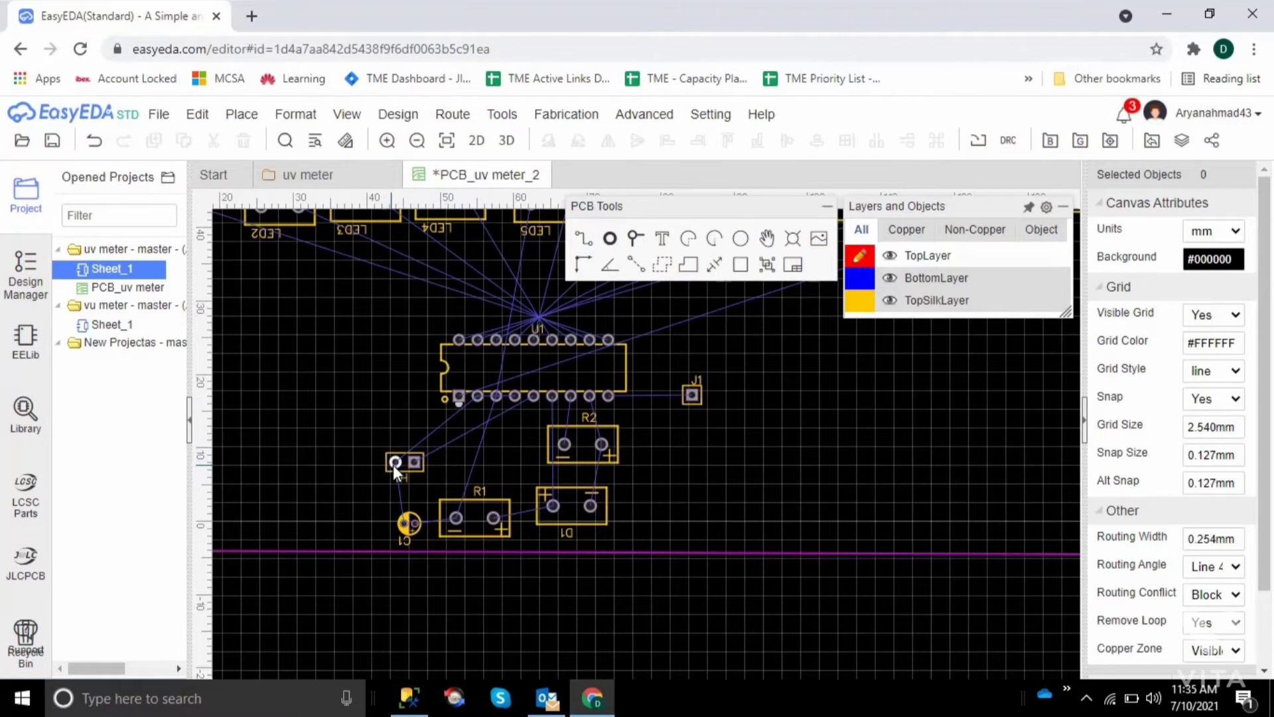
pyautogui.moveTo(402, 464); pyautogui.dragTo(509, 465)
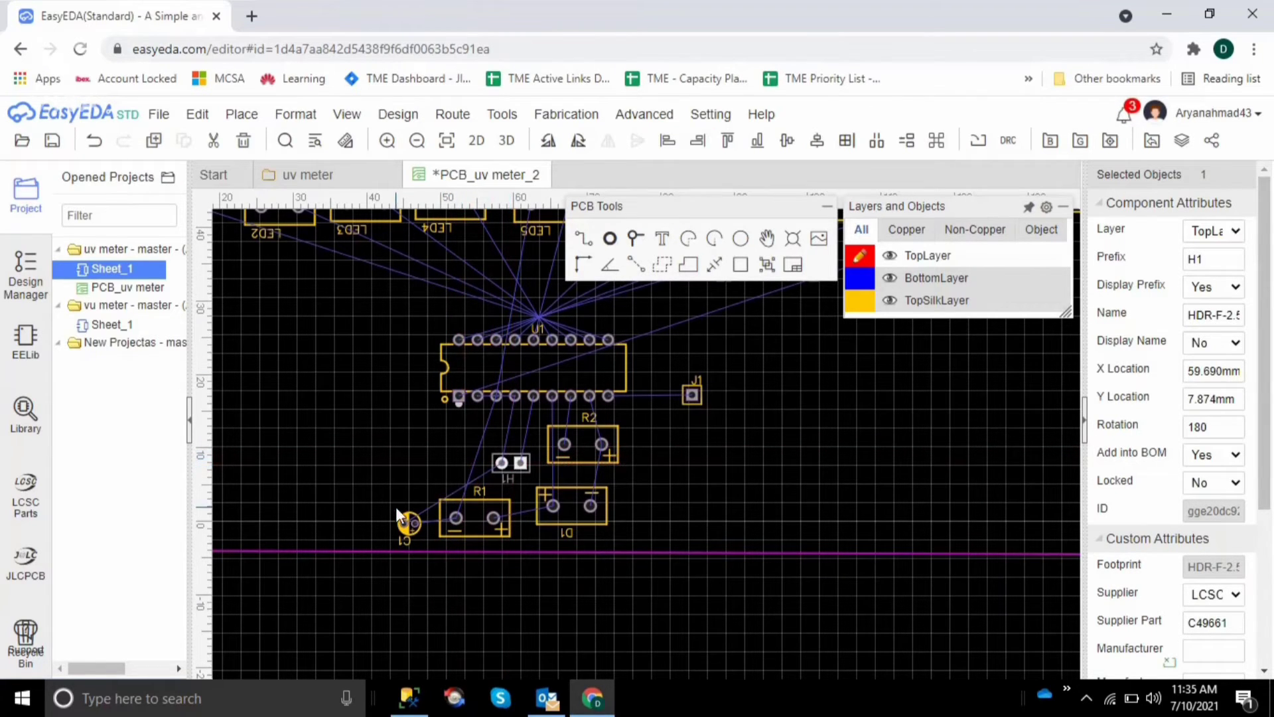
pyautogui.click(404, 523)
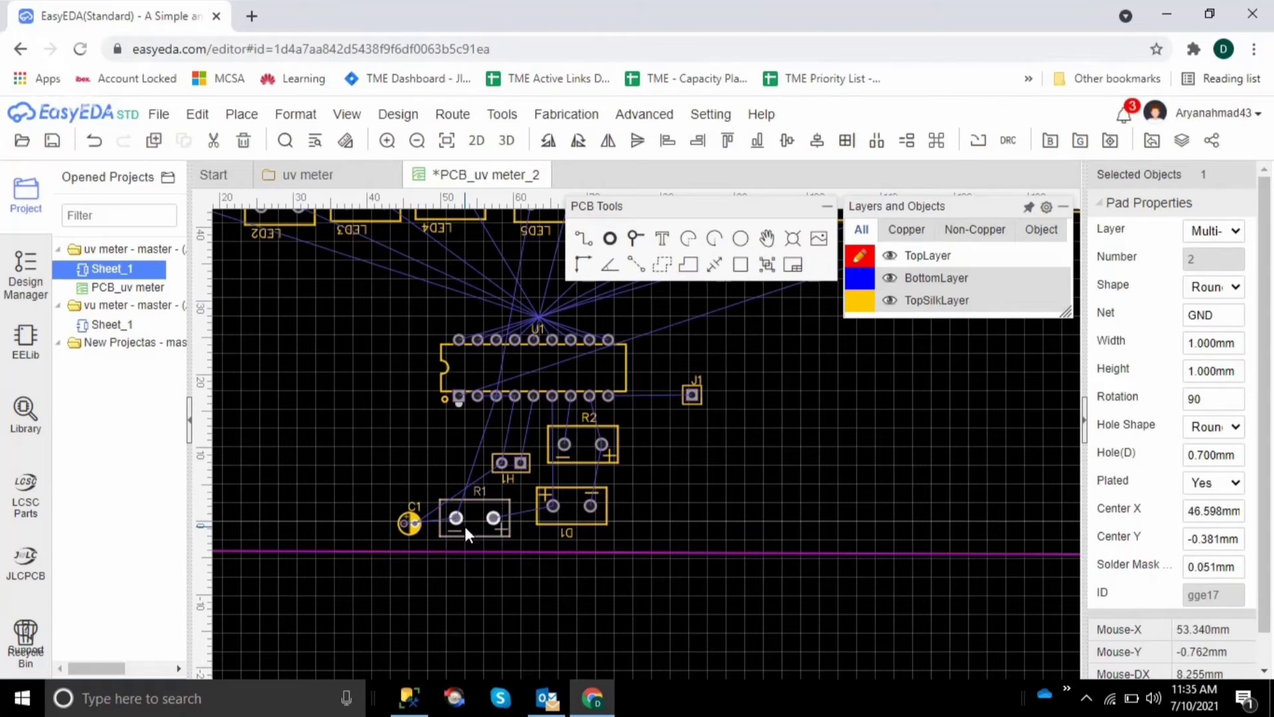
pyautogui.click(94, 146)
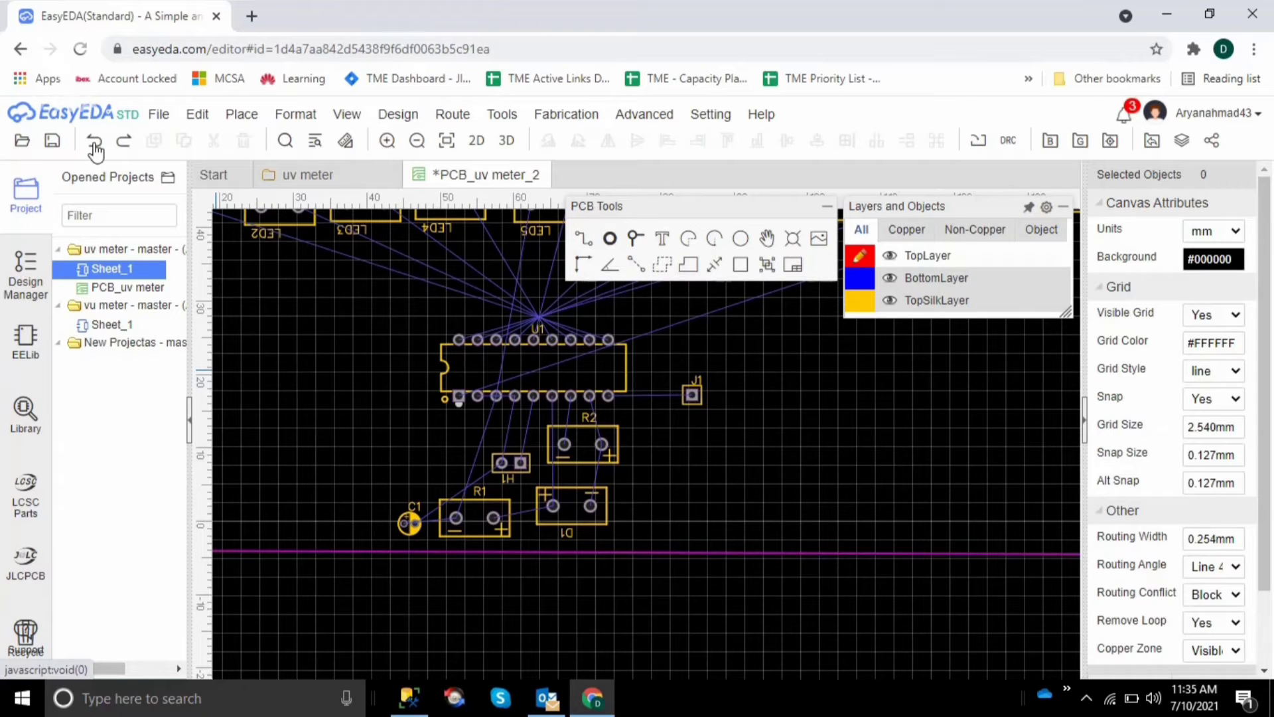
# Move H1 from above R1 to the left, so that it sits above C1
pyautogui.click(498, 464)
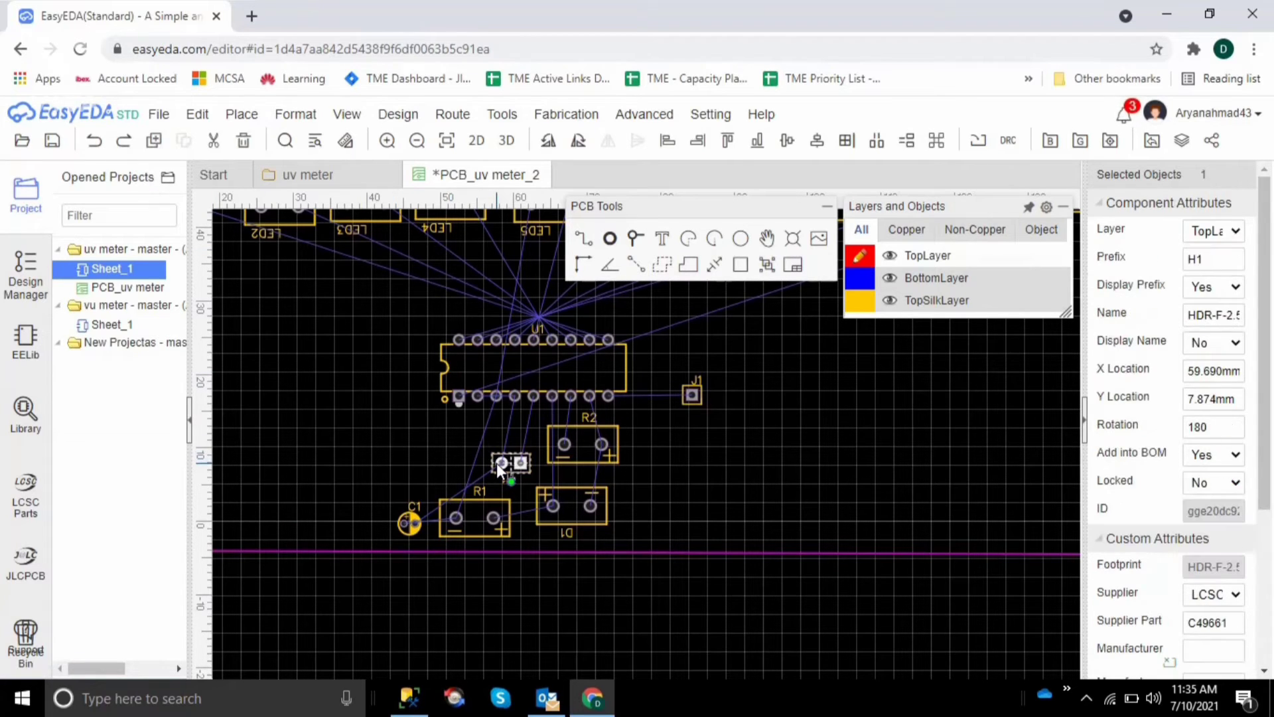
pyautogui.moveTo(497, 463); pyautogui.dragTo(414, 457)
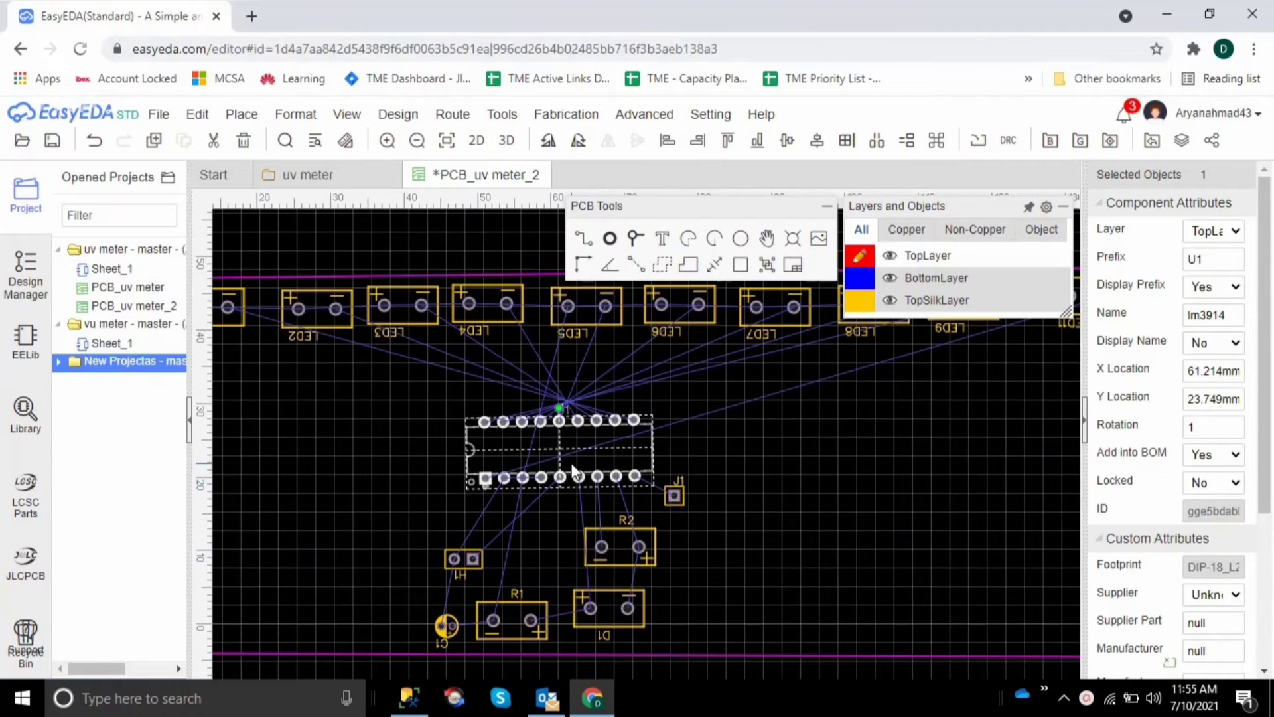
# Rotate U1 to 271 degrees so that it stands upright beneath the LED row
pyautogui.press('space')
pyautogui.press('space')
pyautogui.press('space')
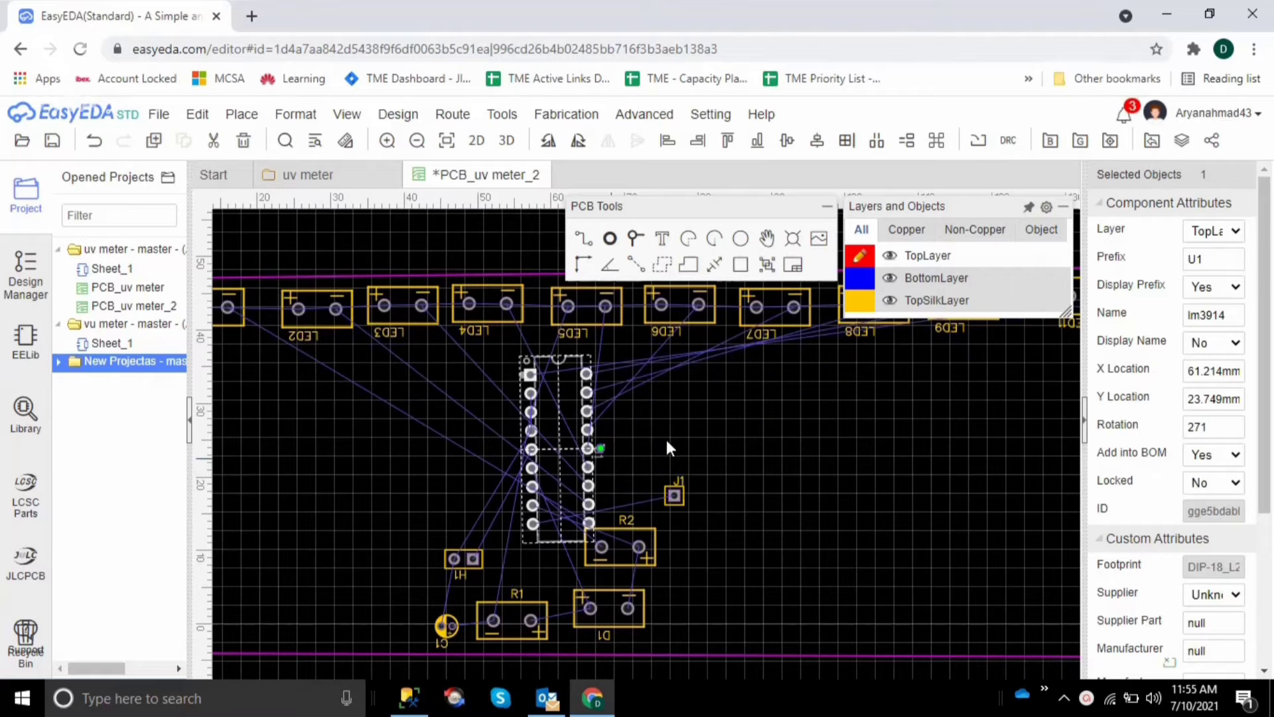
pyautogui.click(752, 473)
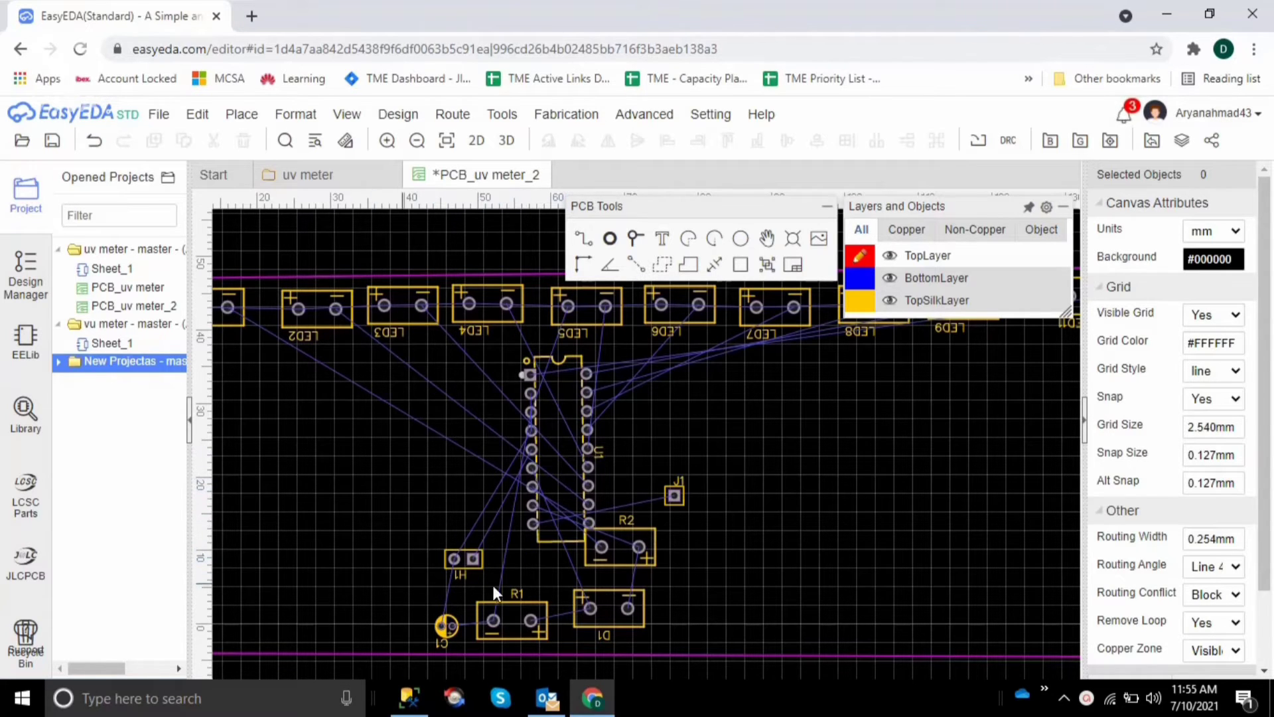
# Try routing a TopLayer track from LED11's positive pad along the board's upper edge past LED9's positive pad
pyautogui.moveTo(903, 259)
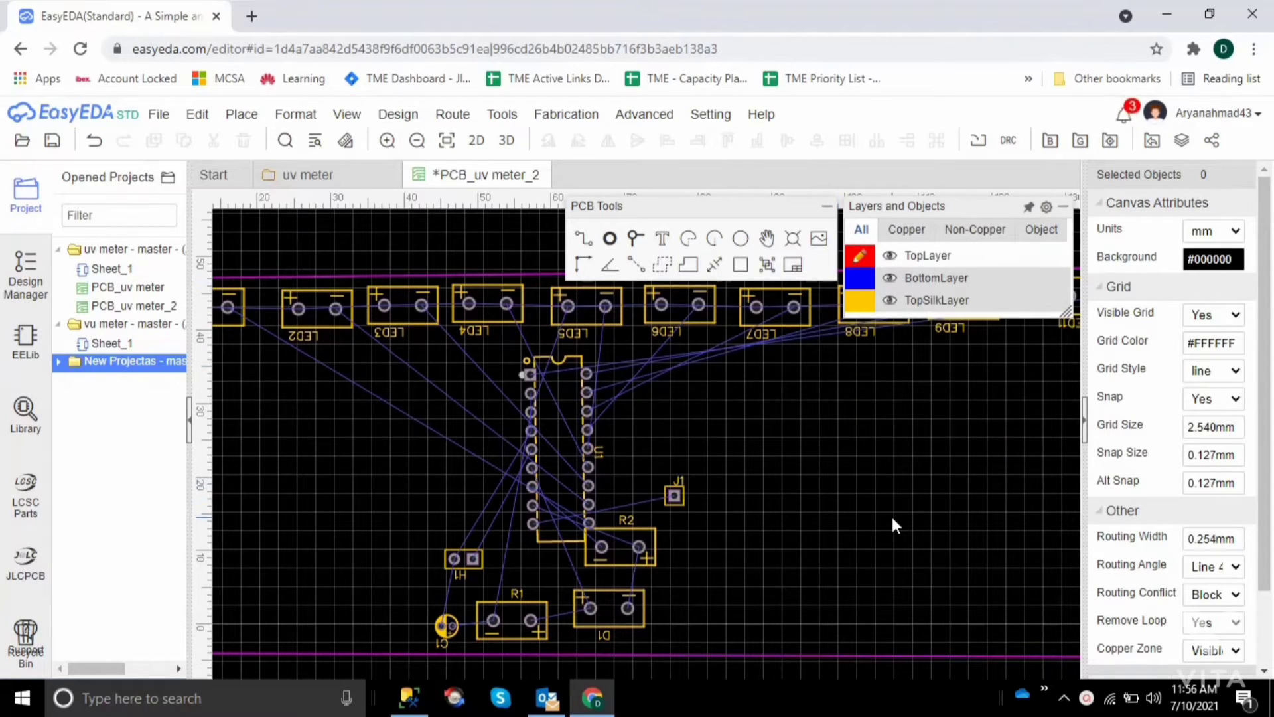
pyautogui.scroll(5, 892, 519)
pyautogui.hscroll(6, 892, 519)
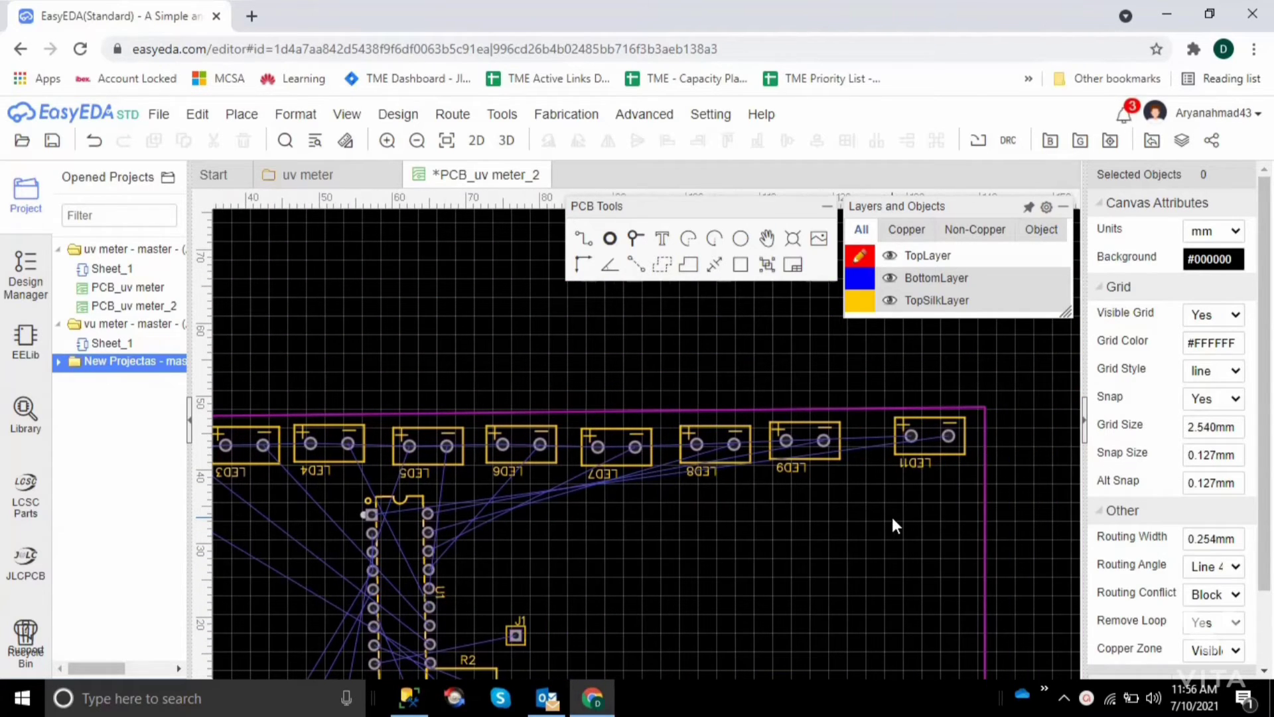
pyautogui.scroll(1, 891, 525)
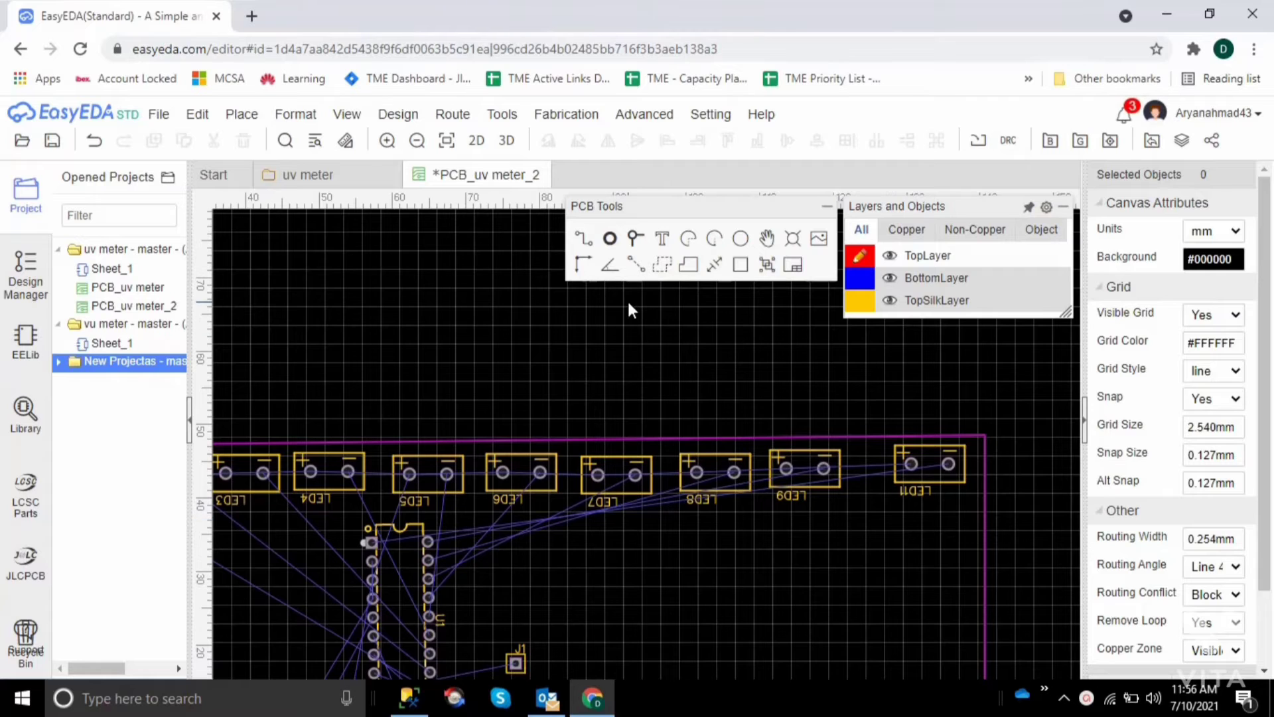
pyautogui.click(583, 238)
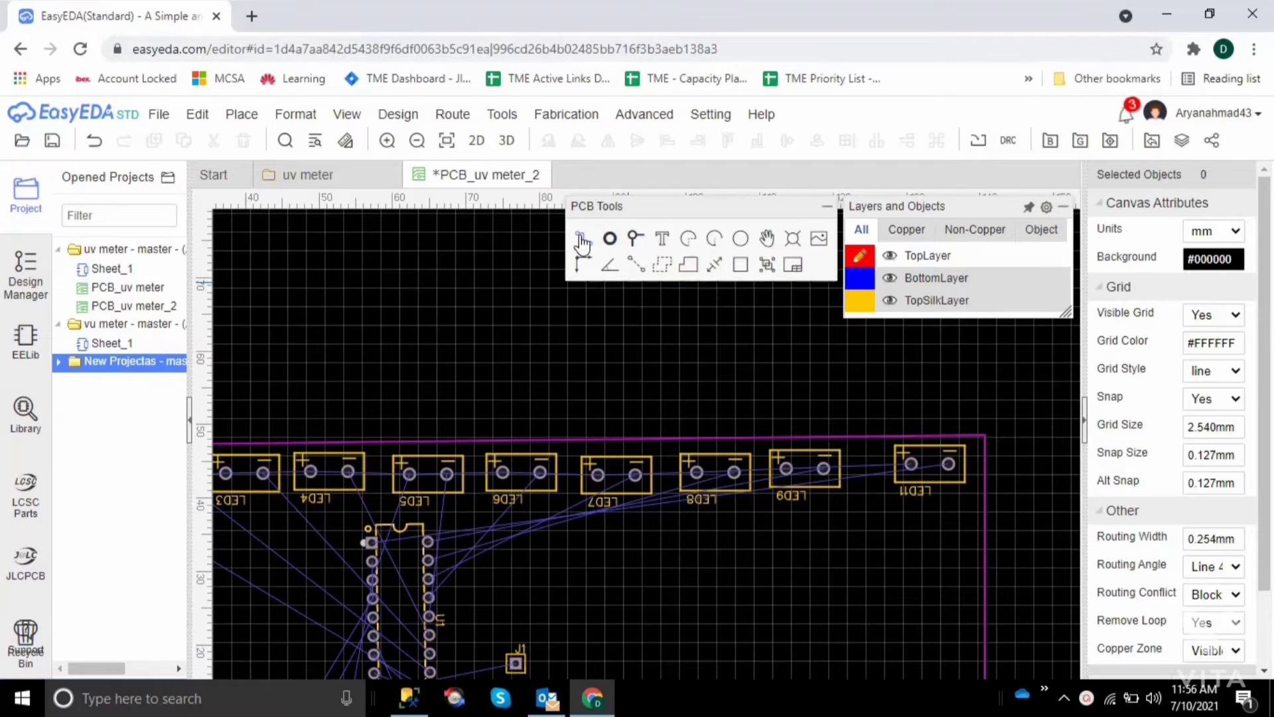
pyautogui.click(910, 456)
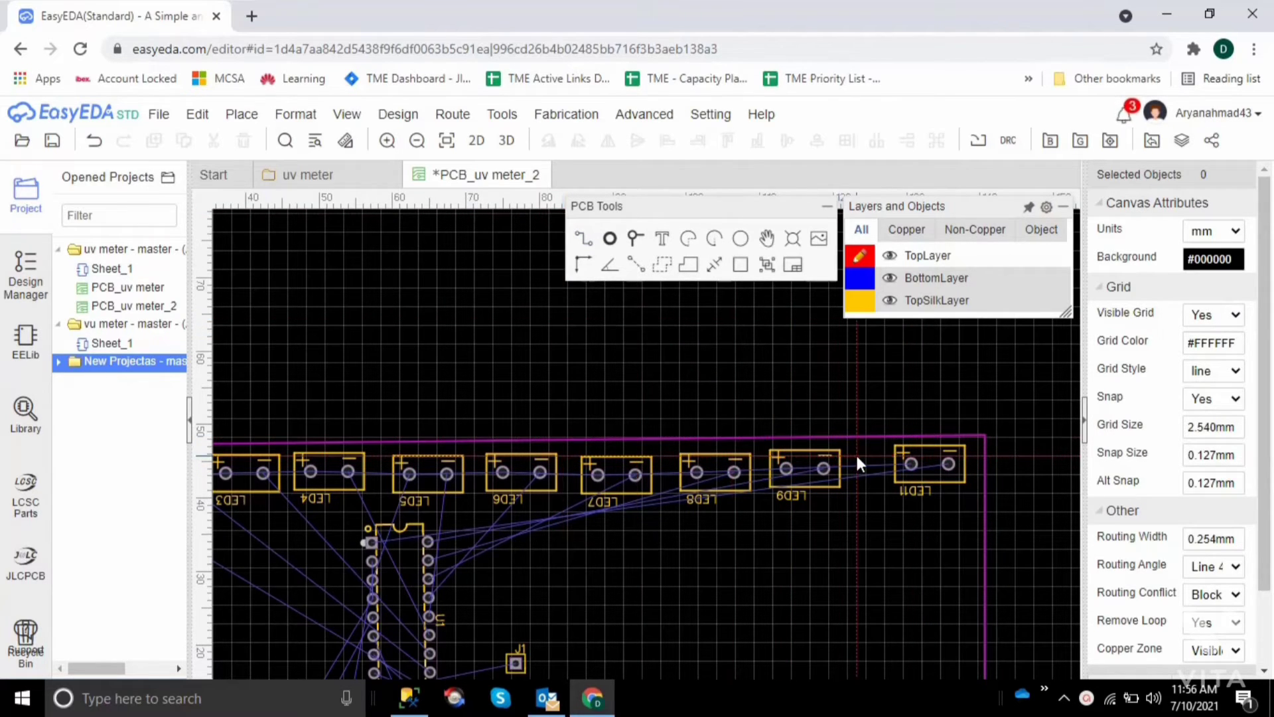
pyautogui.click(584, 242)
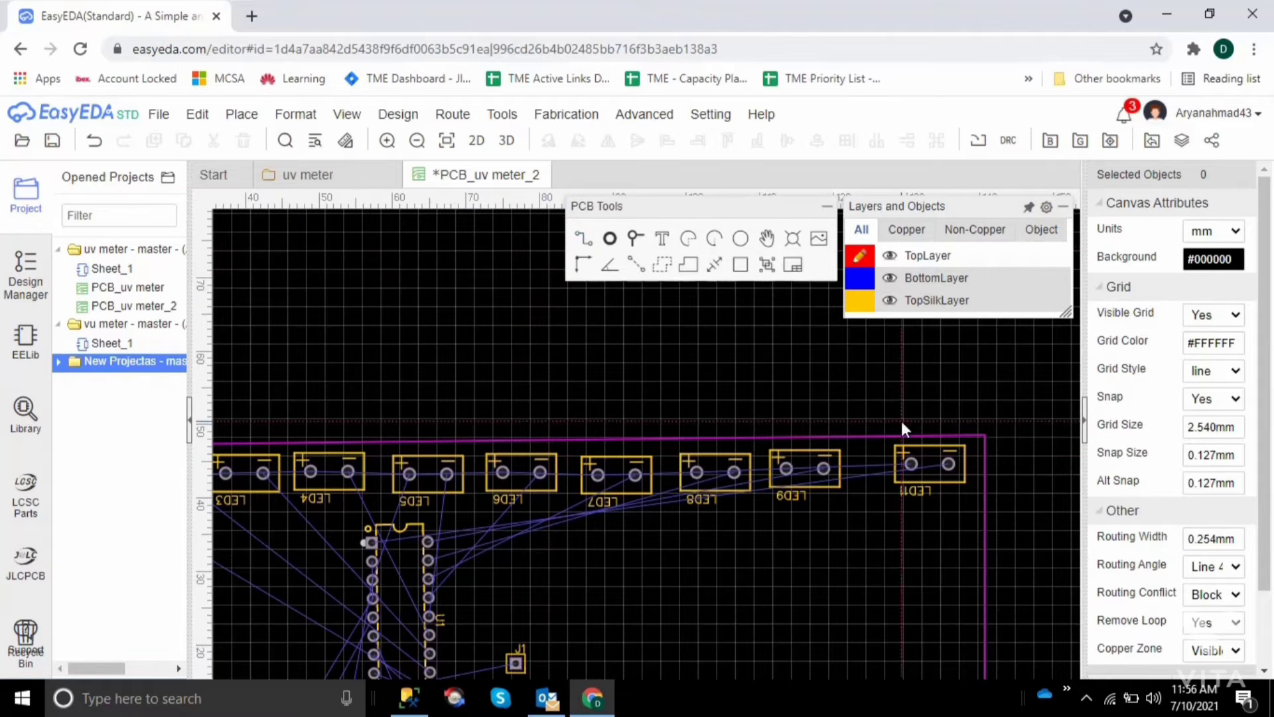
pyautogui.click(911, 460)
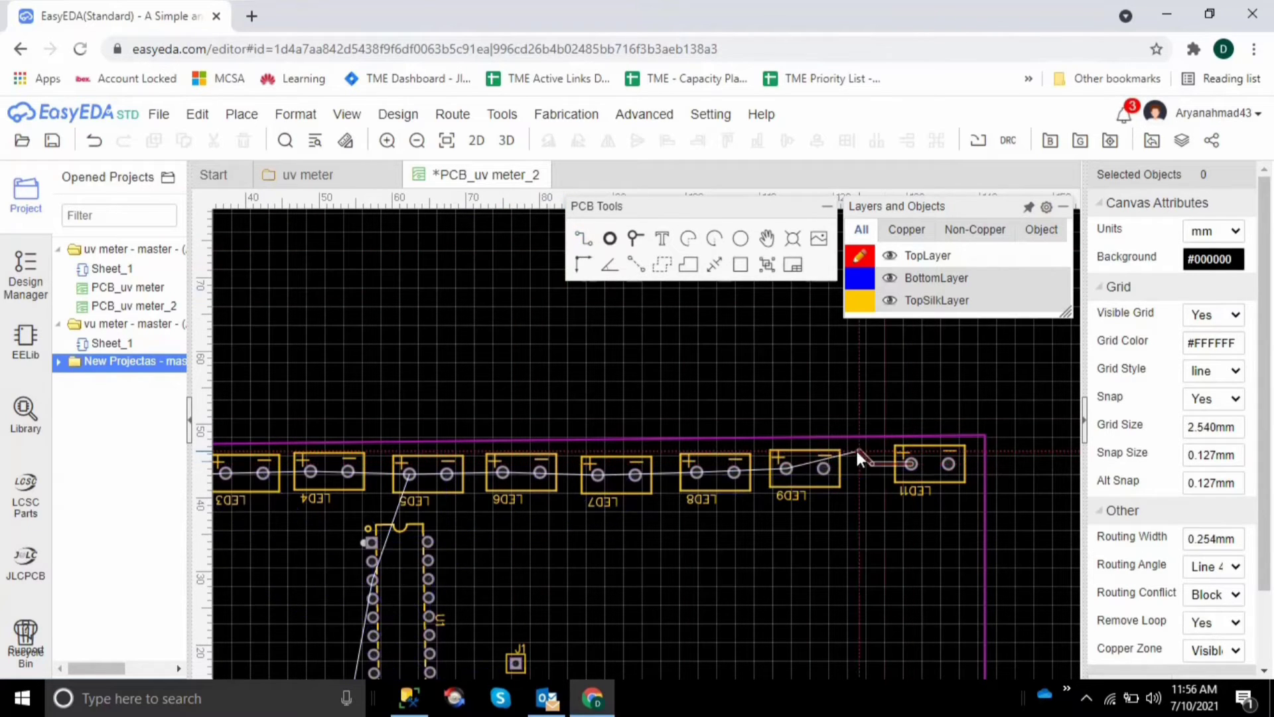
pyautogui.click(786, 446)
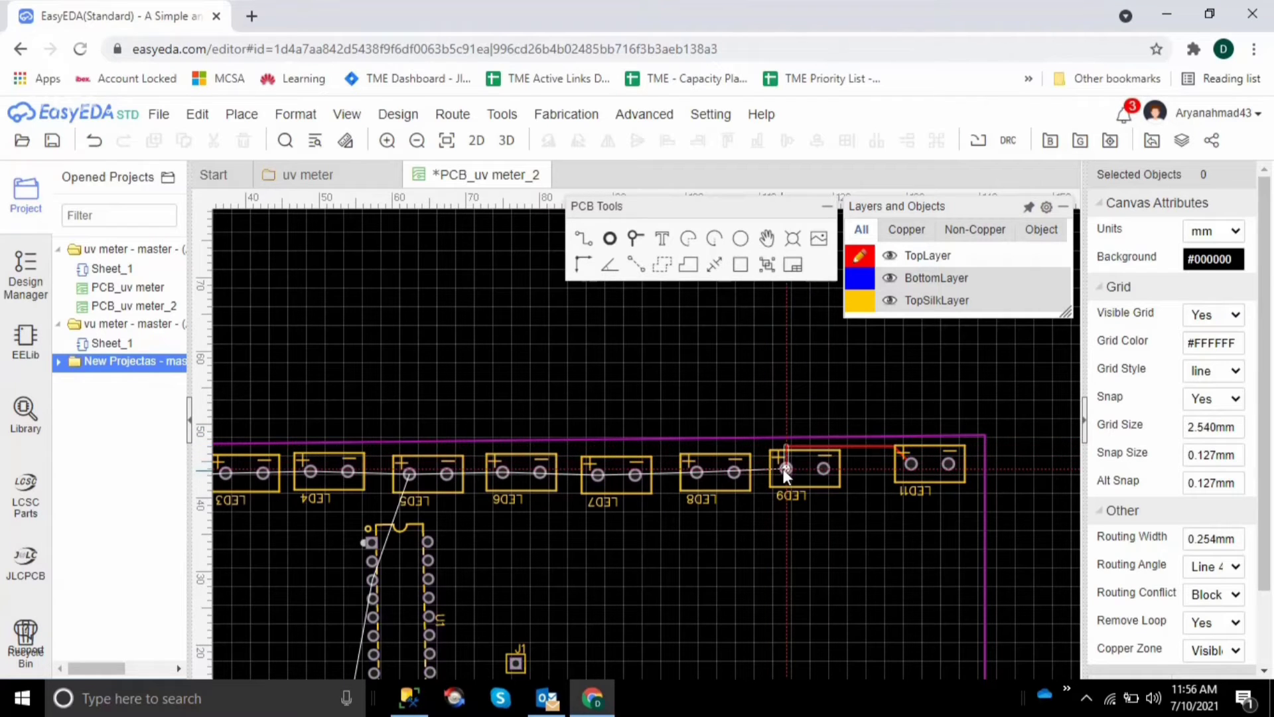
pyautogui.click(727, 446)
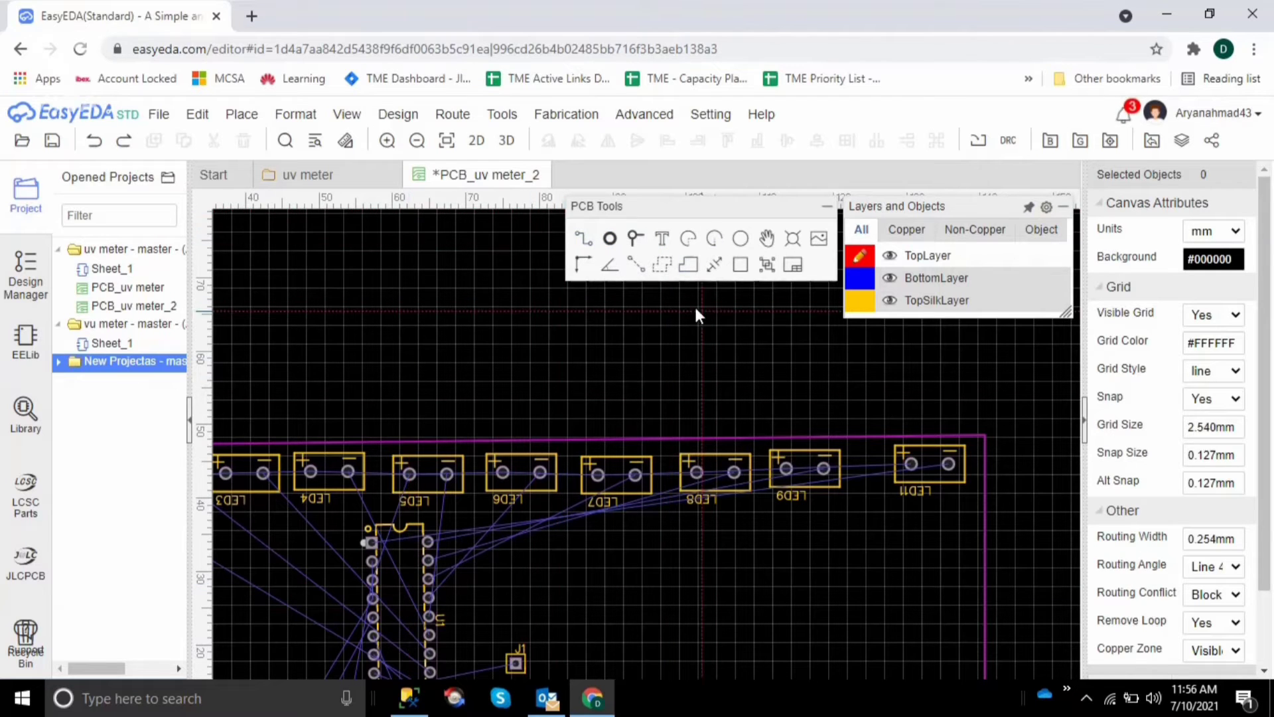
# Try a TopLayer track from LED11's positive pad to LED9's negative pad, and undo it
pyautogui.click(911, 463)
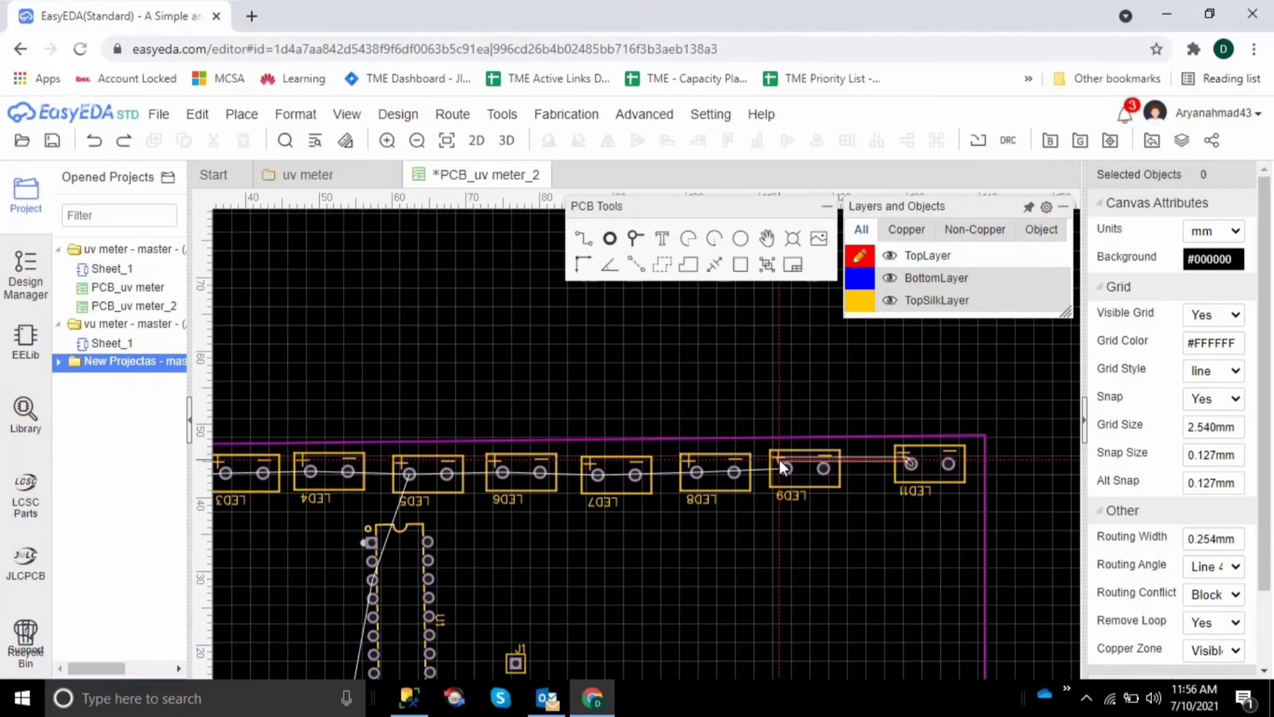
pyautogui.click(823, 468)
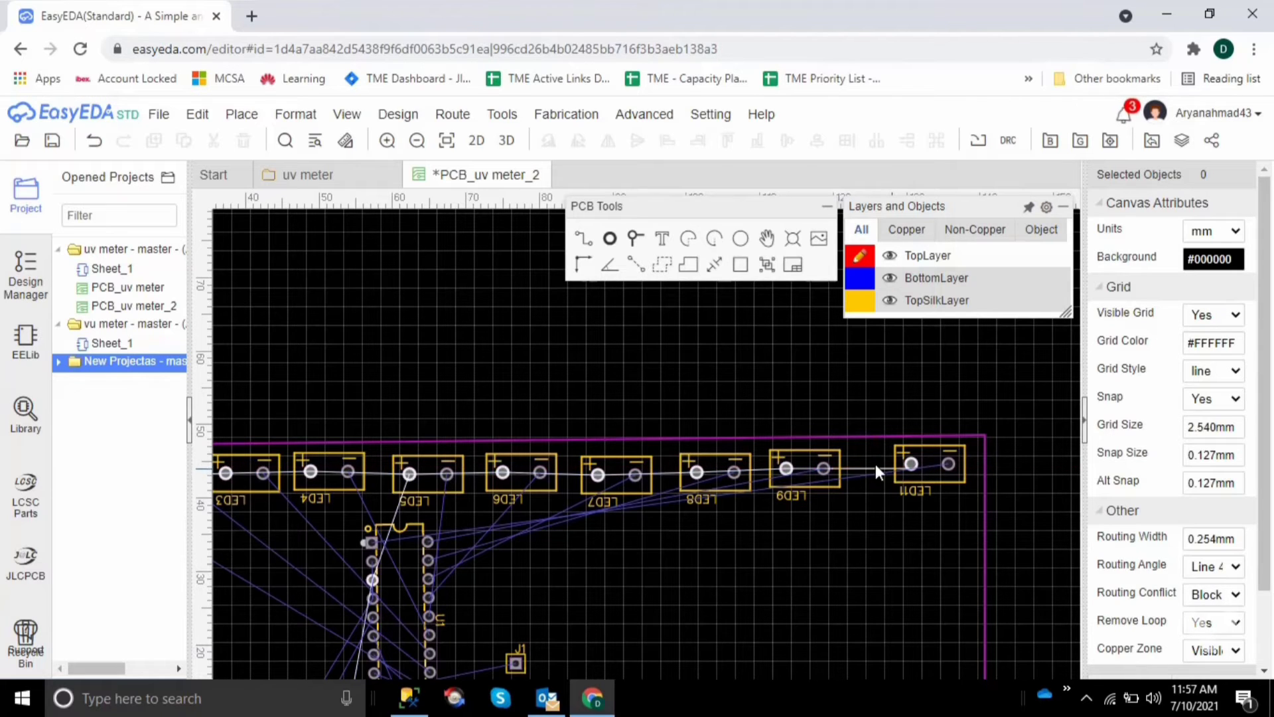
pyautogui.click(94, 140)
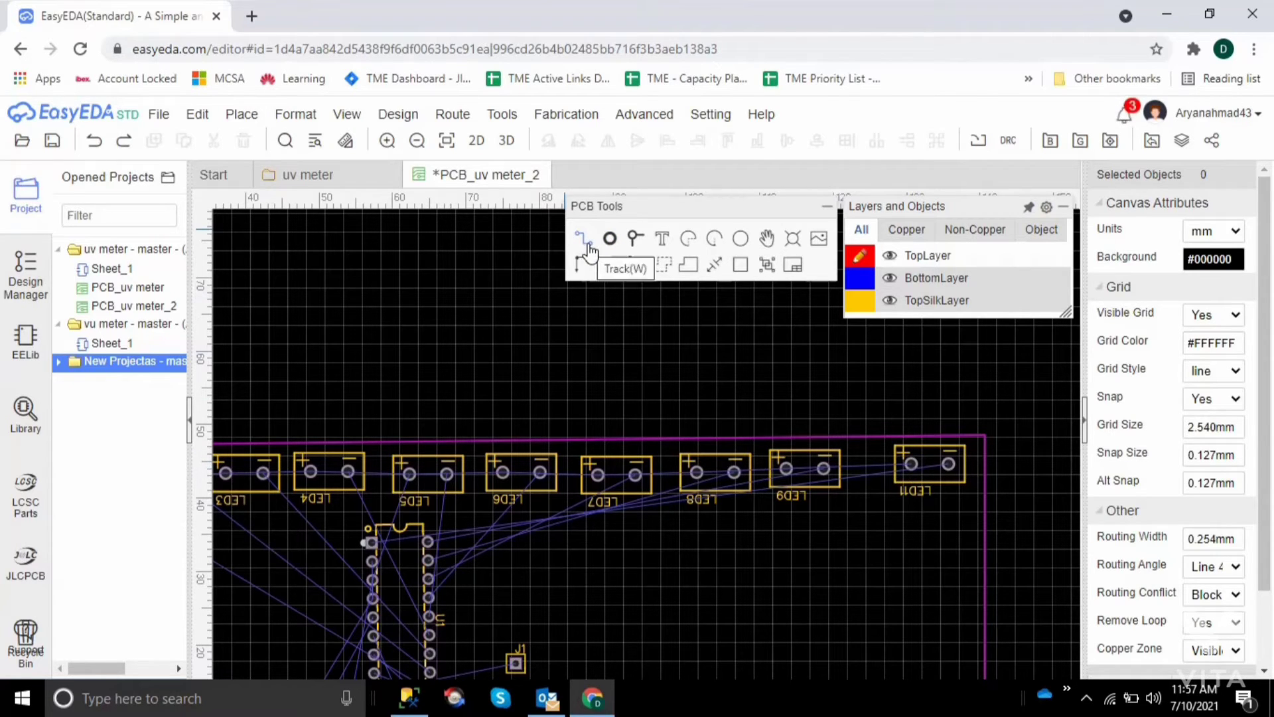
pyautogui.click(912, 466)
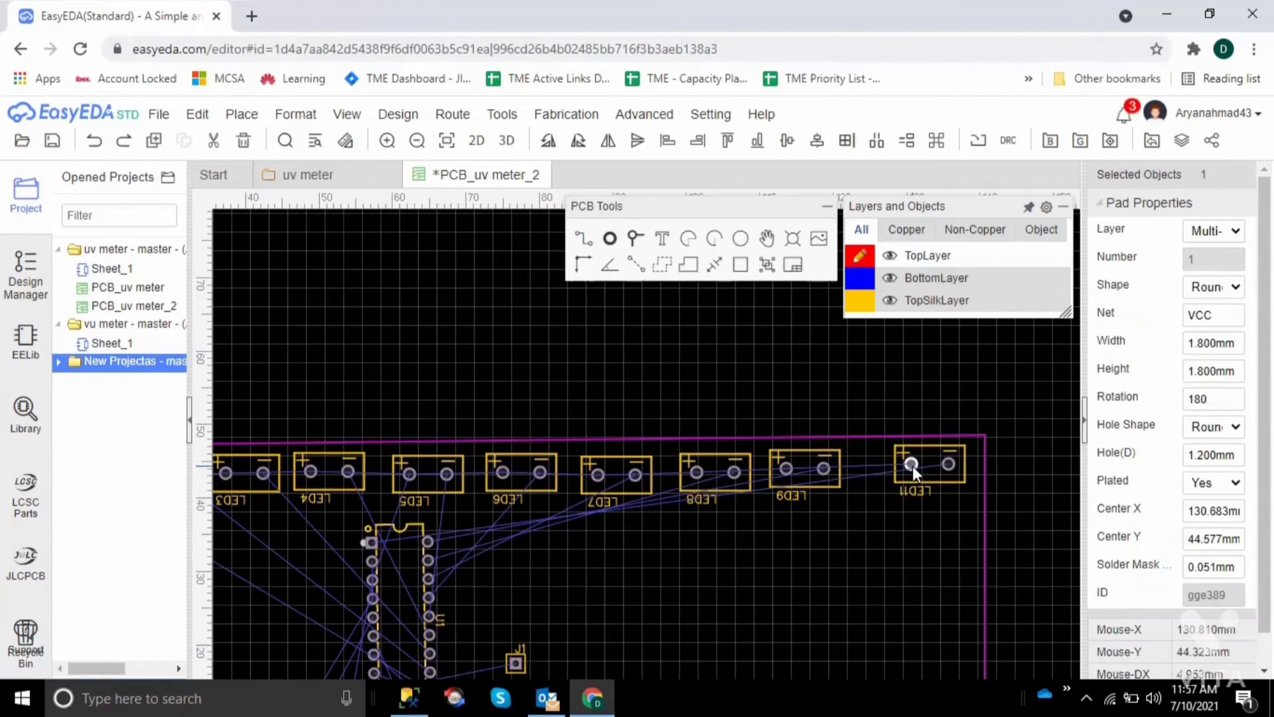
pyautogui.click(855, 471)
pyautogui.moveTo(856, 255)
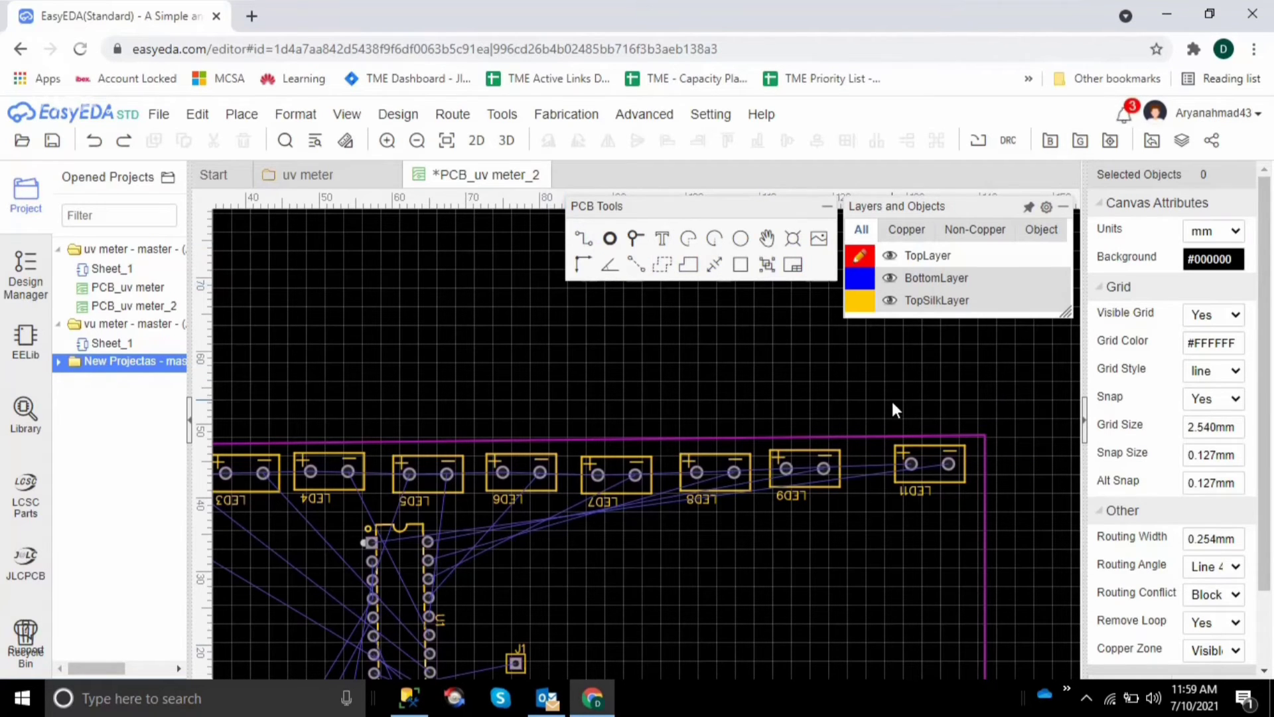
pyautogui.click(909, 464)
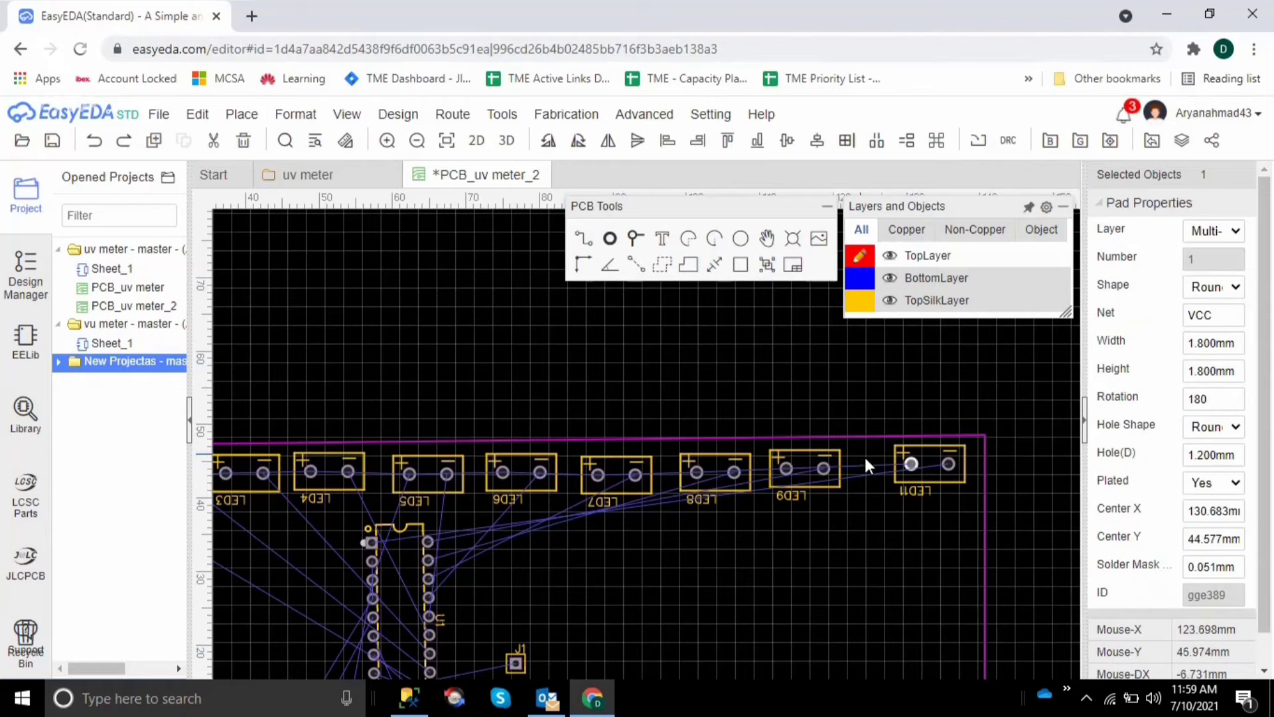
pyautogui.press('Escape')
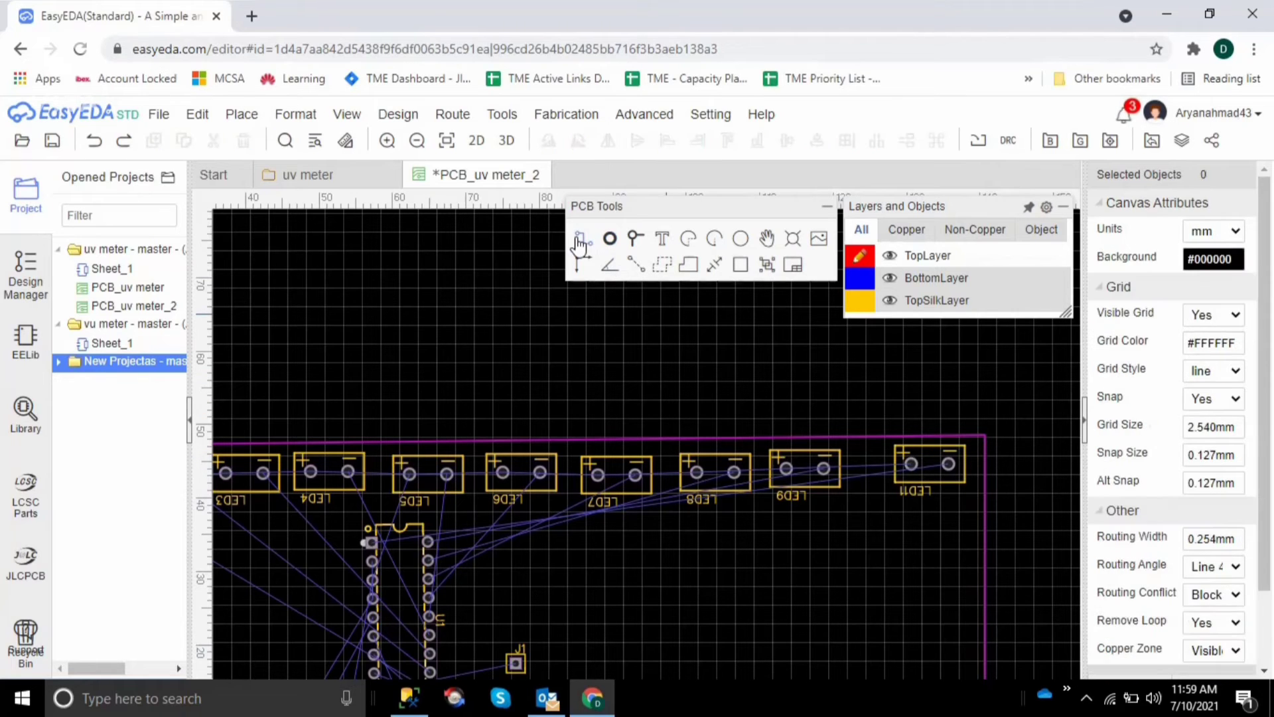
# Route a TopLayer track from LED11's positive pad past LED9's positive pad to LED8's positive pad
pyautogui.click(910, 464)
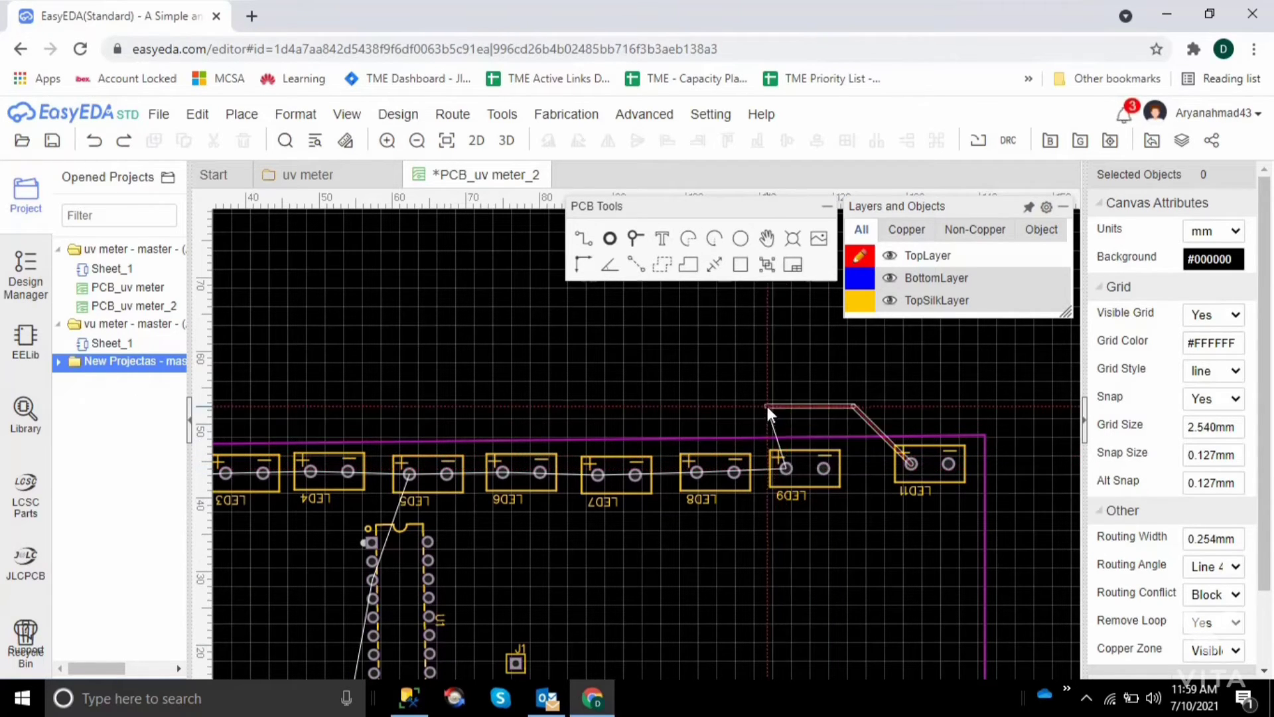
pyautogui.click(783, 470)
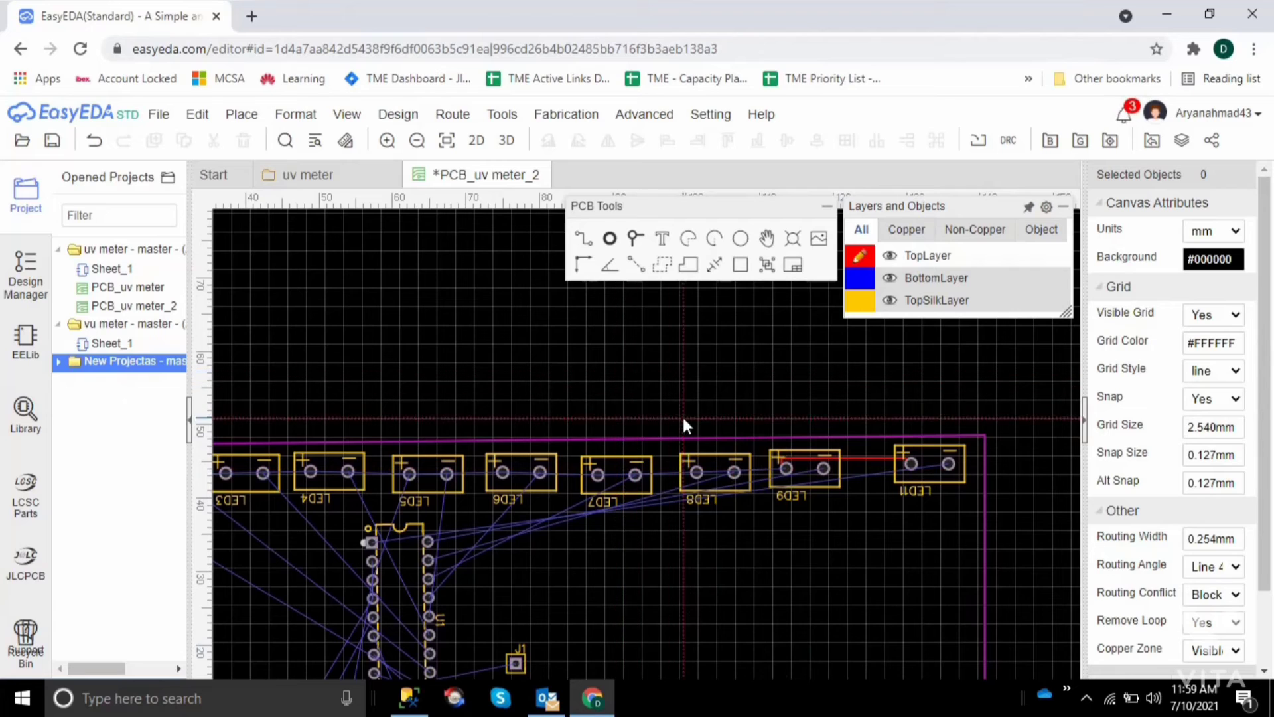
pyautogui.click(781, 459)
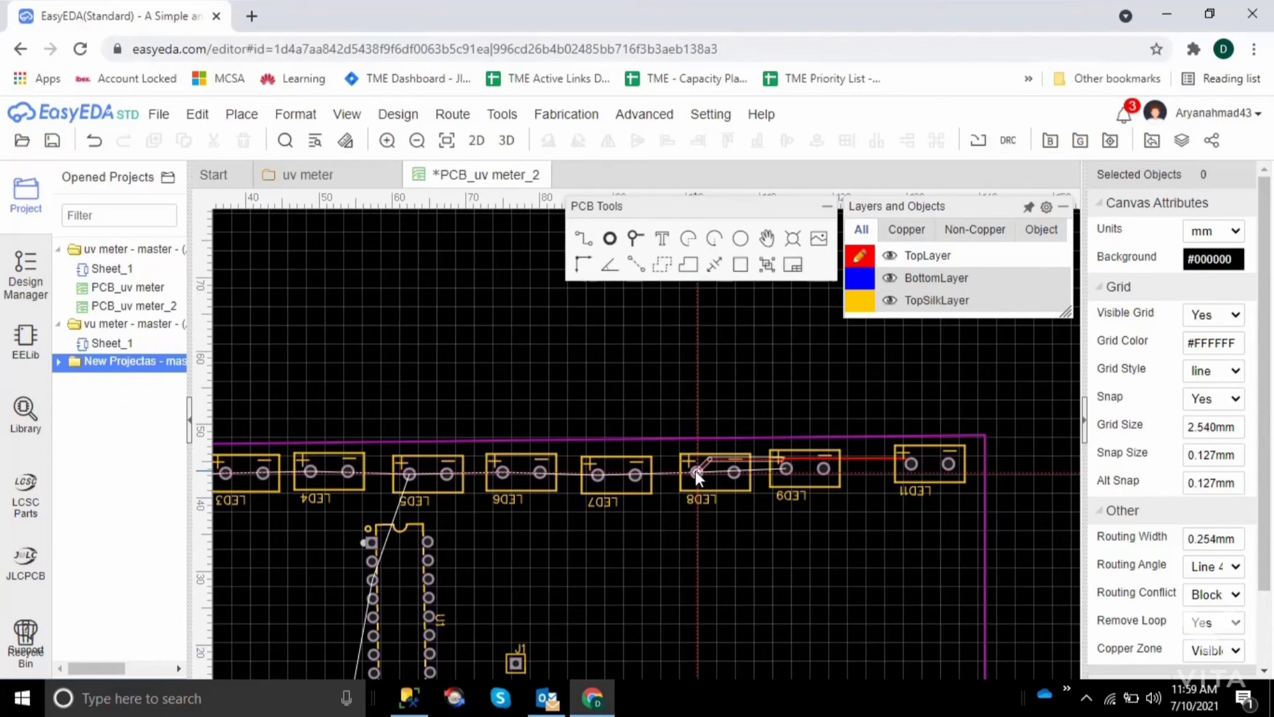
pyautogui.click(696, 471)
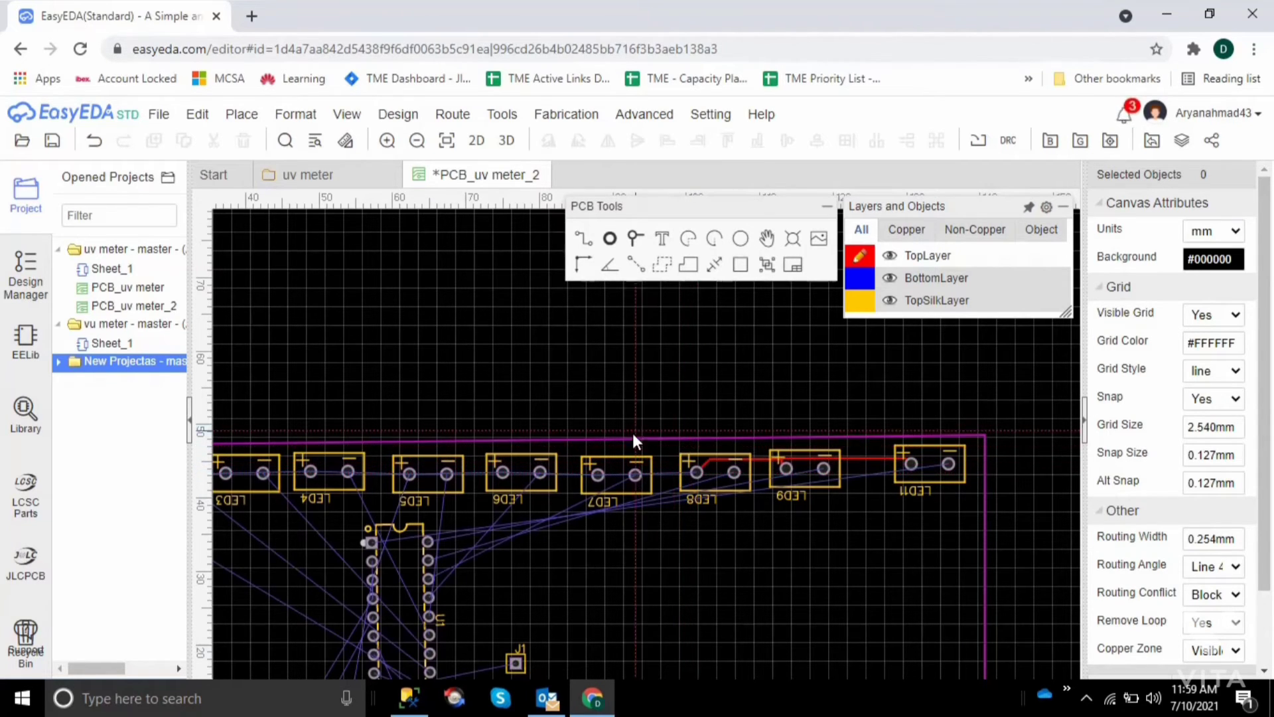
# Route a TopLayer track from LED7's positive pad to the bend in the existing track above LED8's positive pad
pyautogui.click(697, 471)
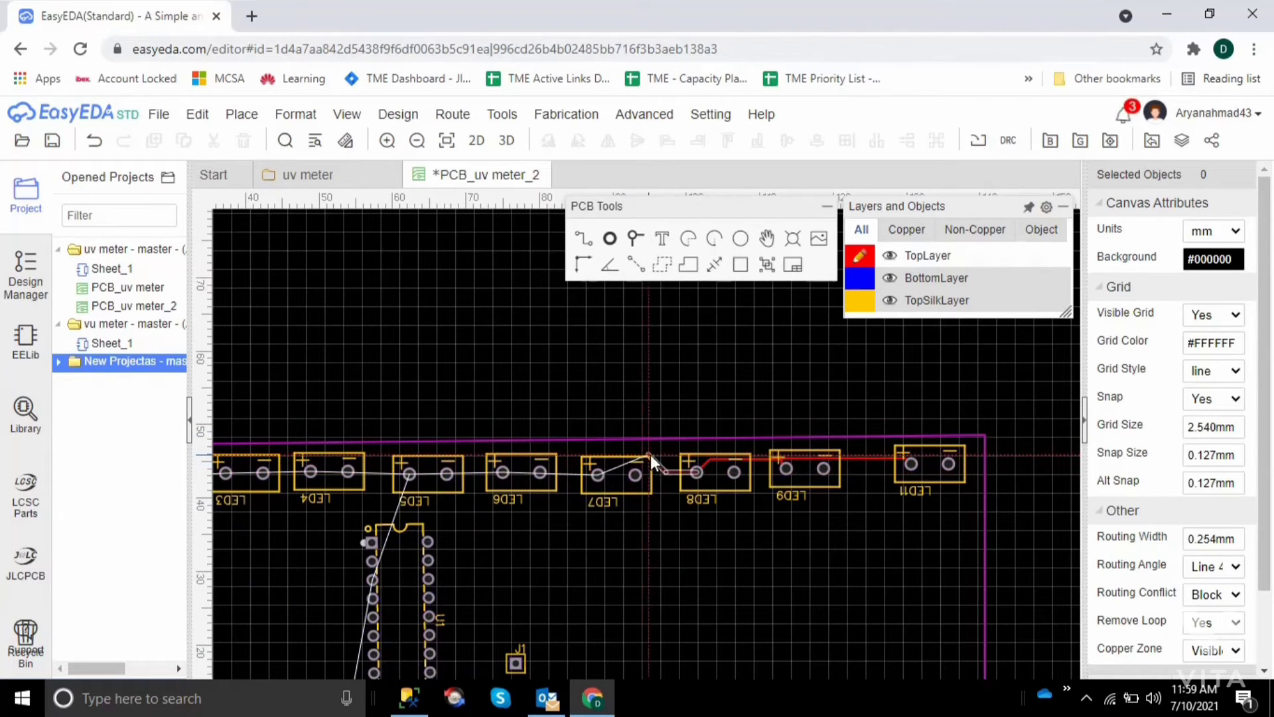
pyautogui.press('Escape')
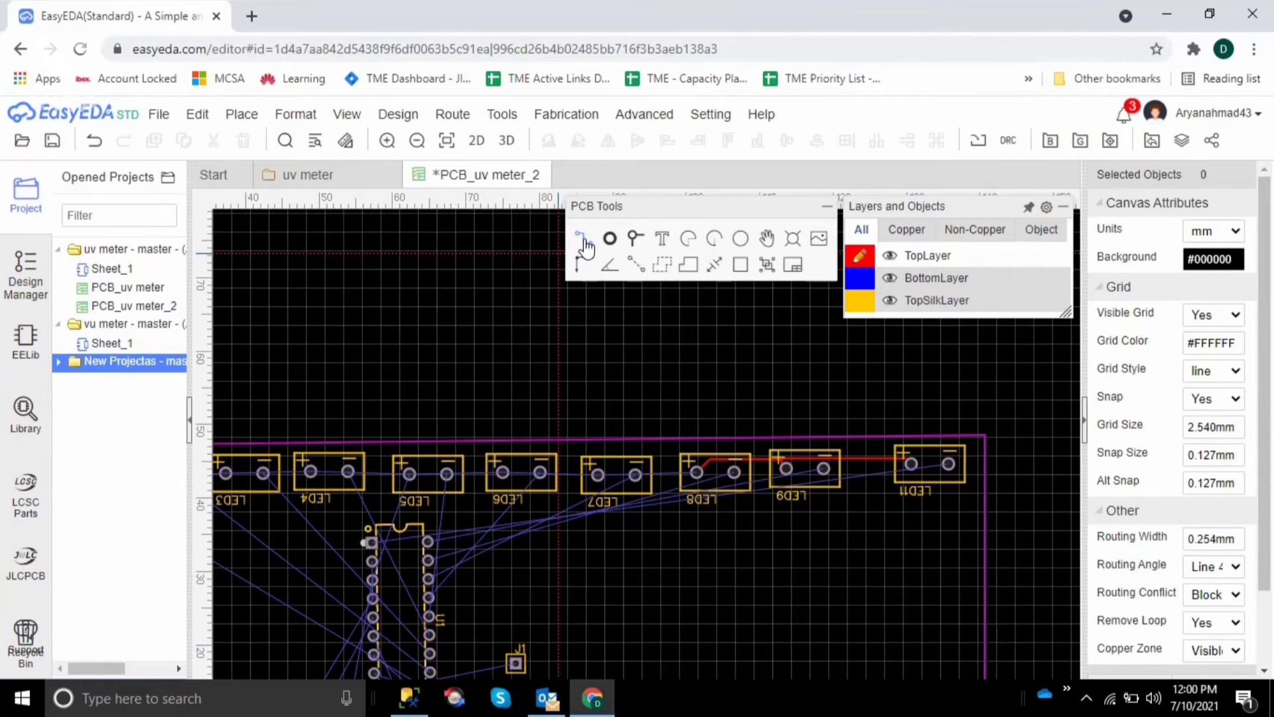
pyautogui.click(583, 241)
pyautogui.click(597, 474)
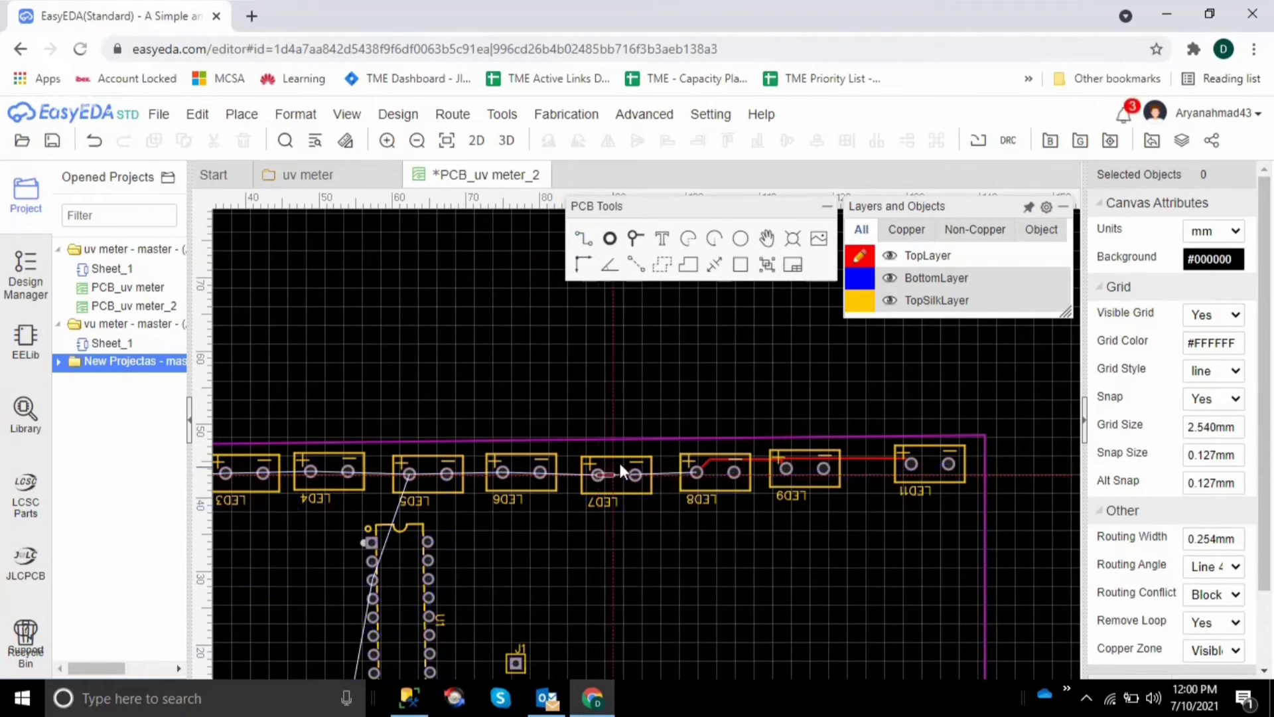
pyautogui.click(710, 457)
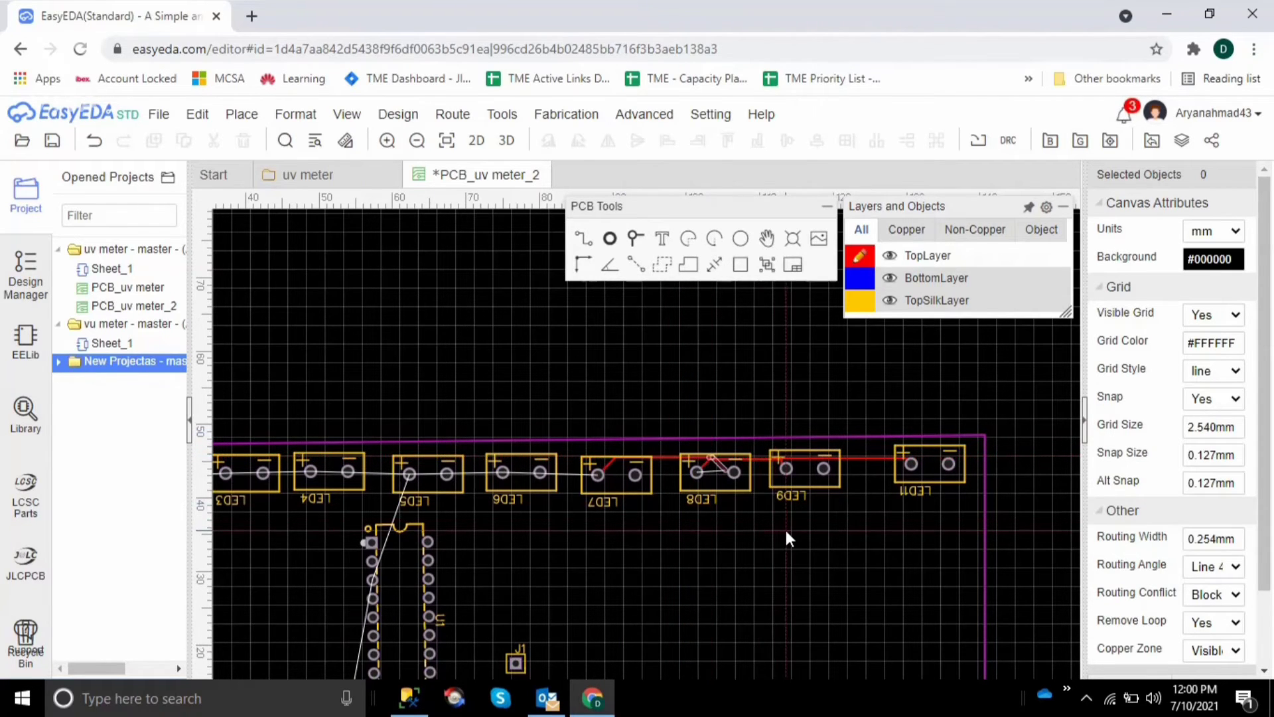
# Adjust the end point of the LED7 track so that it meets the track bend above LED8's positive pad
pyautogui.click(705, 457)
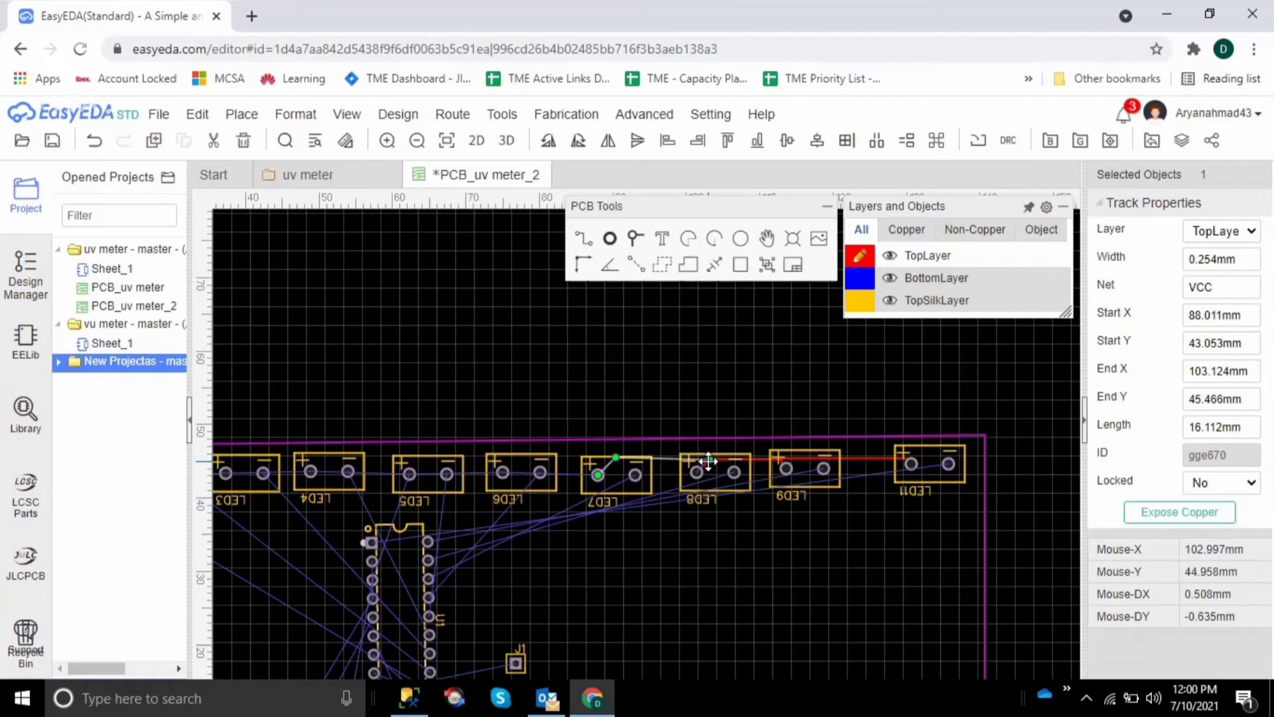
pyautogui.moveTo(708, 460); pyautogui.dragTo(708, 458)
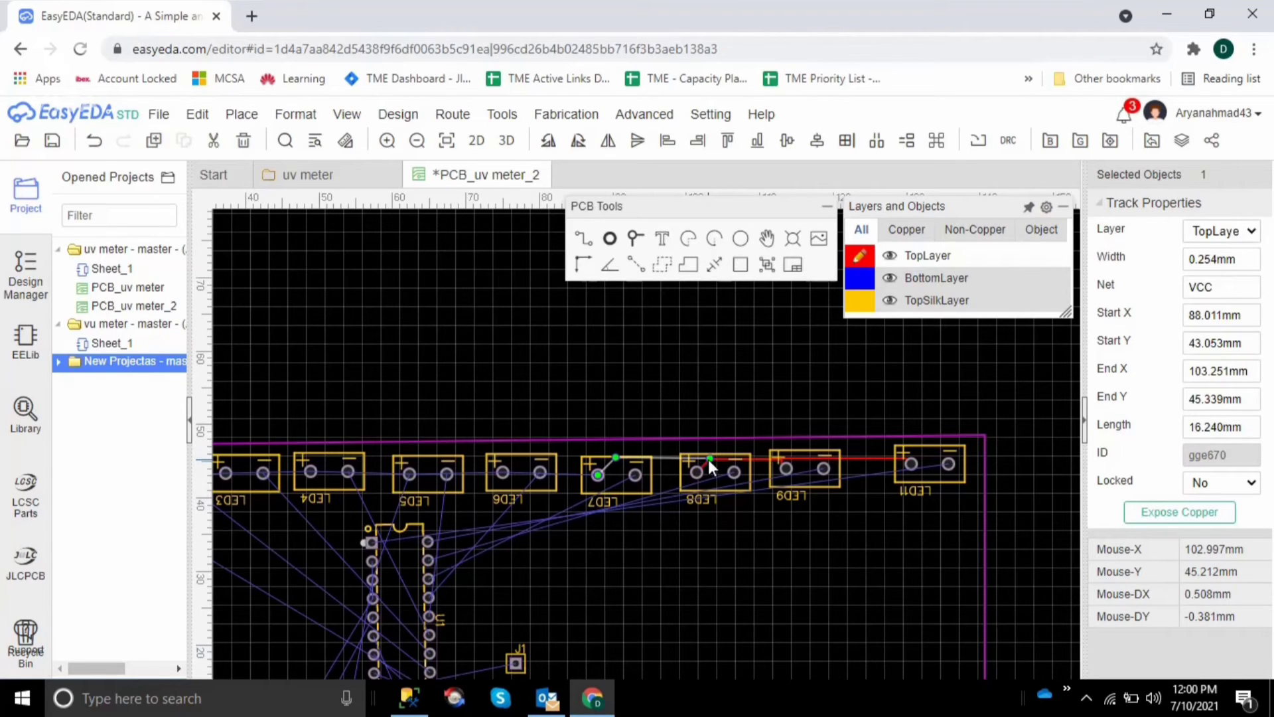
pyautogui.click(739, 600)
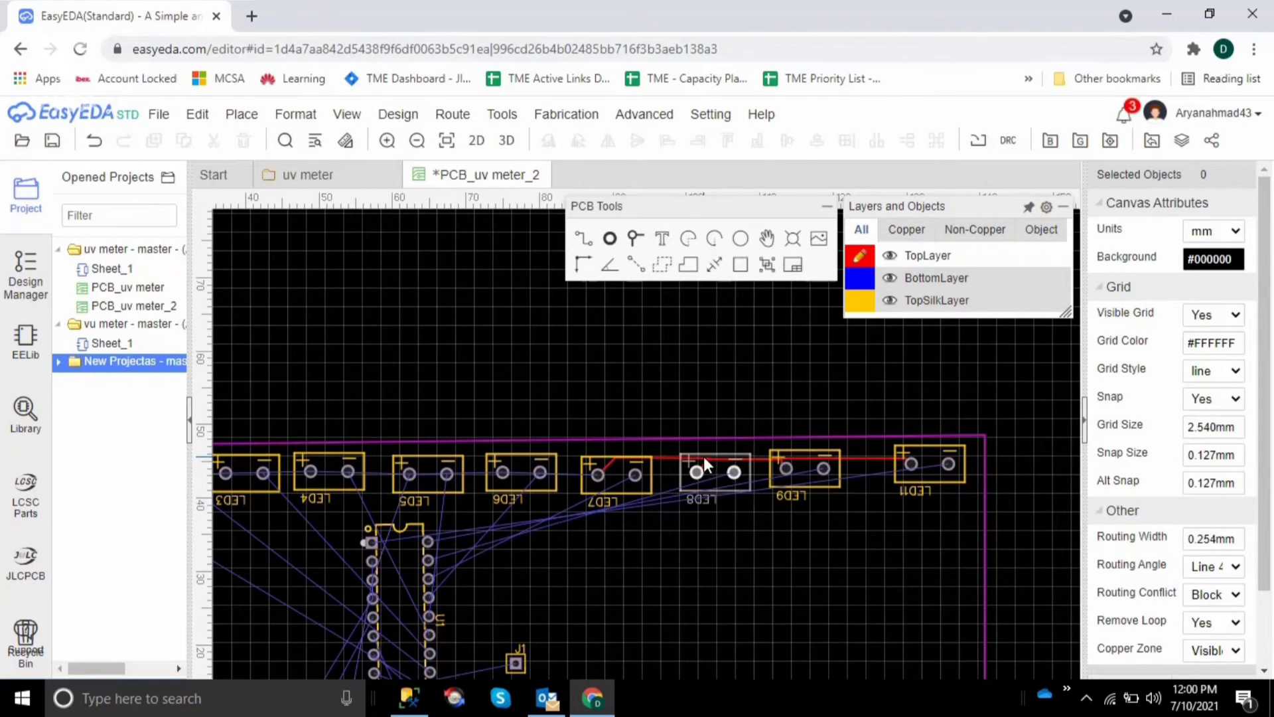
pyautogui.click(670, 460)
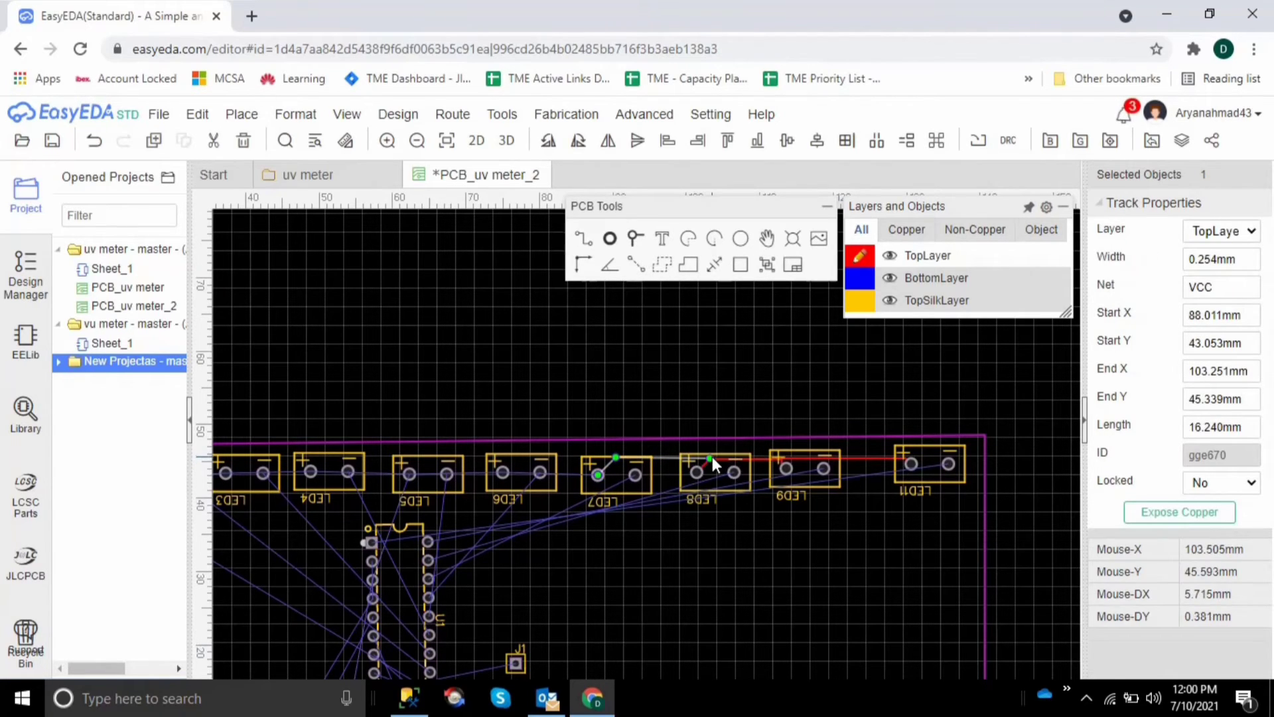
pyautogui.moveTo(710, 457); pyautogui.dragTo(707, 458)
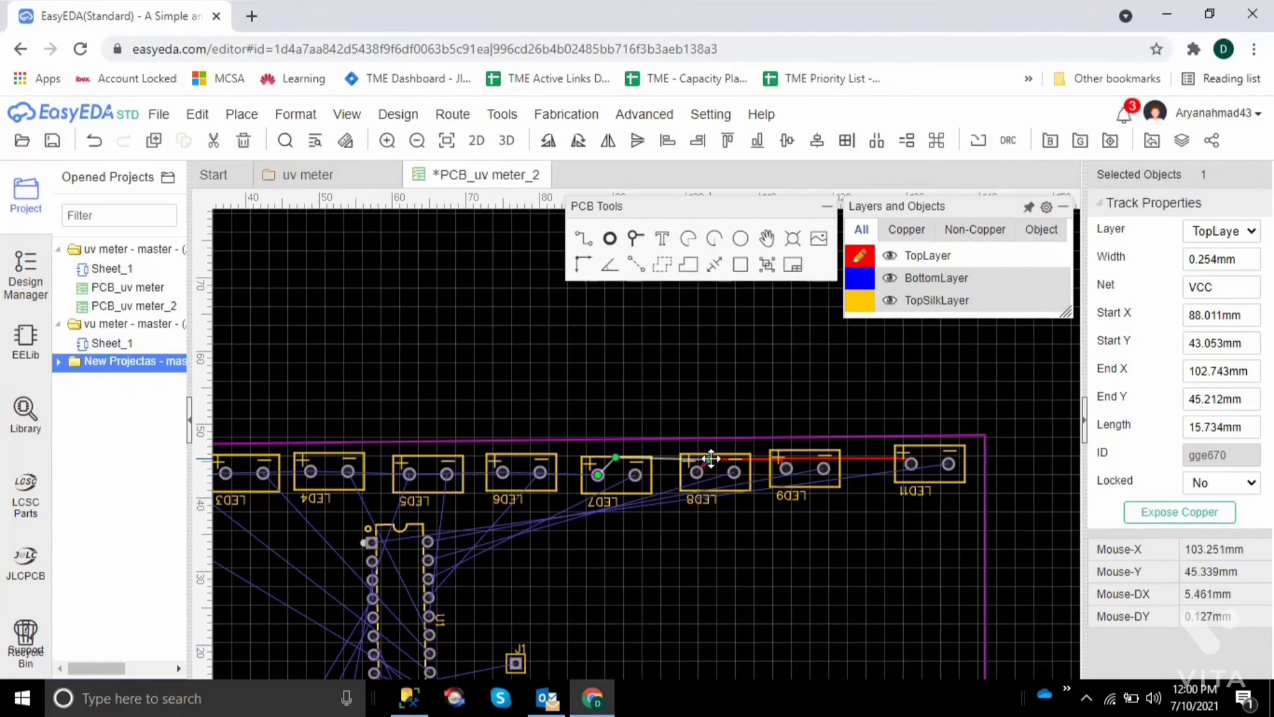
pyautogui.click(699, 512)
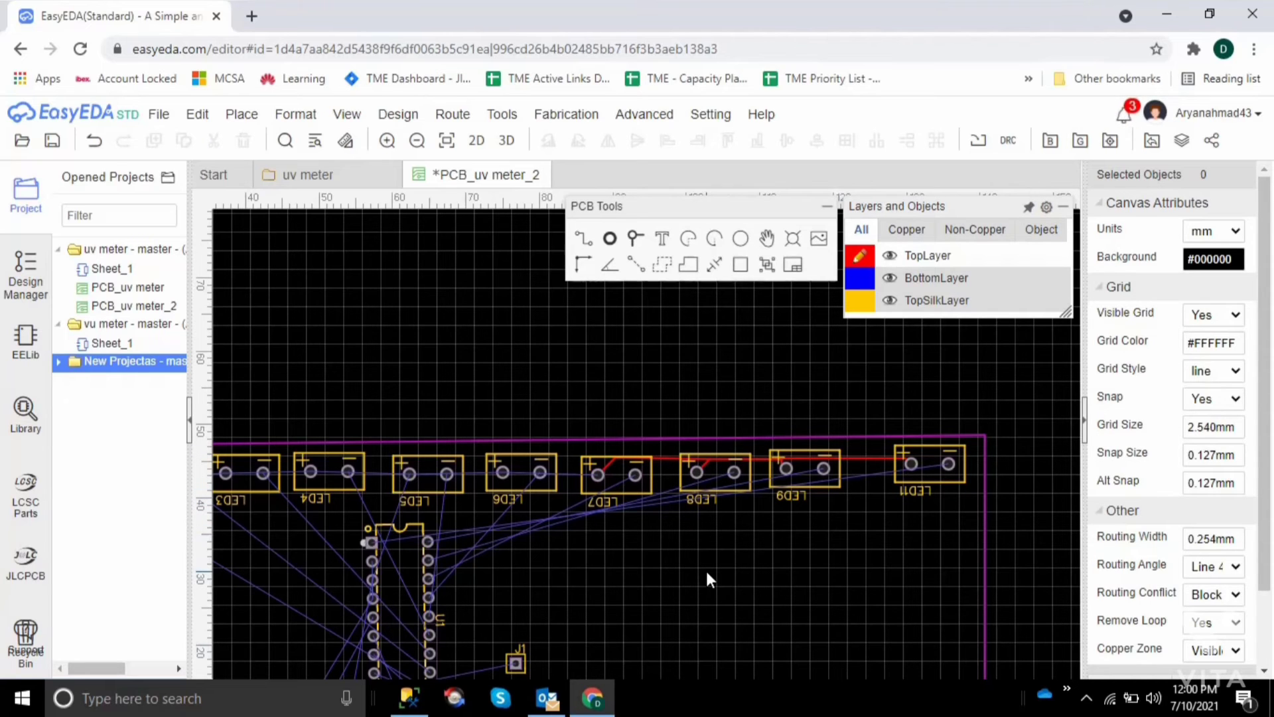
pyautogui.press('Left')
pyautogui.press('Left')
pyautogui.press('Left')
pyautogui.press('Left')
pyautogui.press('Left')
pyautogui.press('Left')
pyautogui.press('Left')
pyautogui.press('Left')
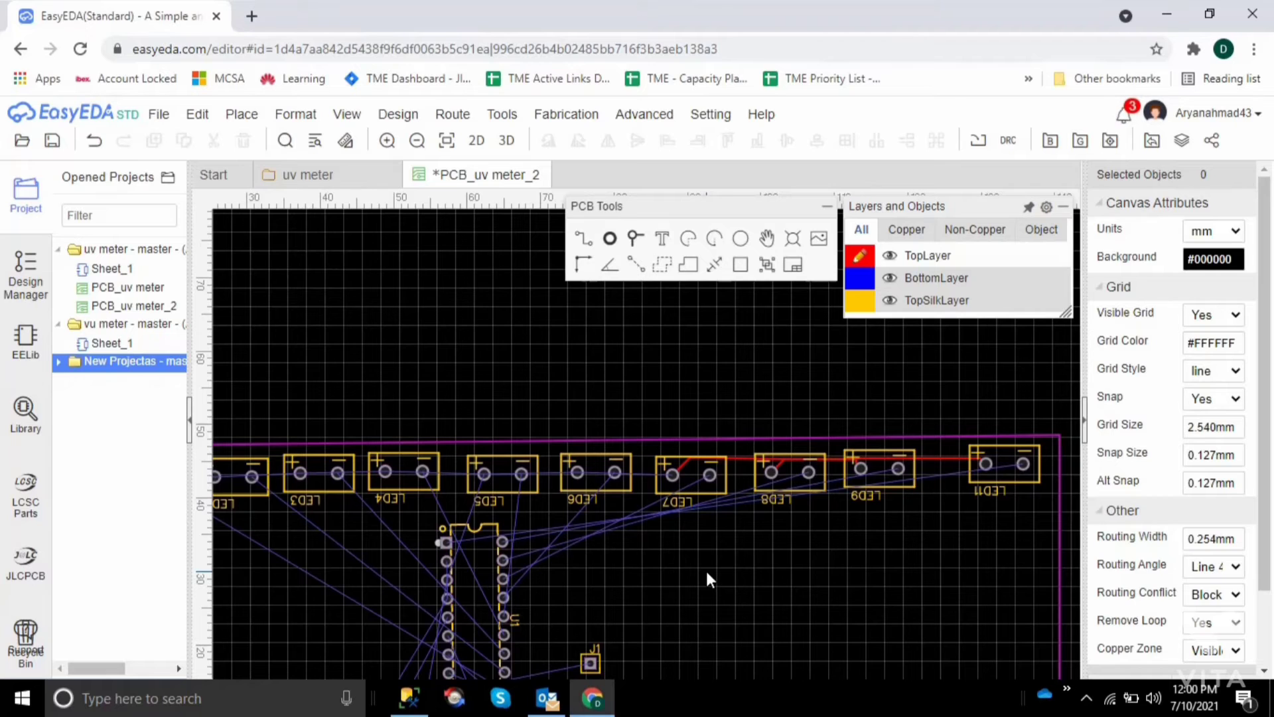
pyautogui.press('Left')
pyautogui.press('Left')
pyautogui.press('Left')
pyautogui.press('Left')
pyautogui.press('Left')
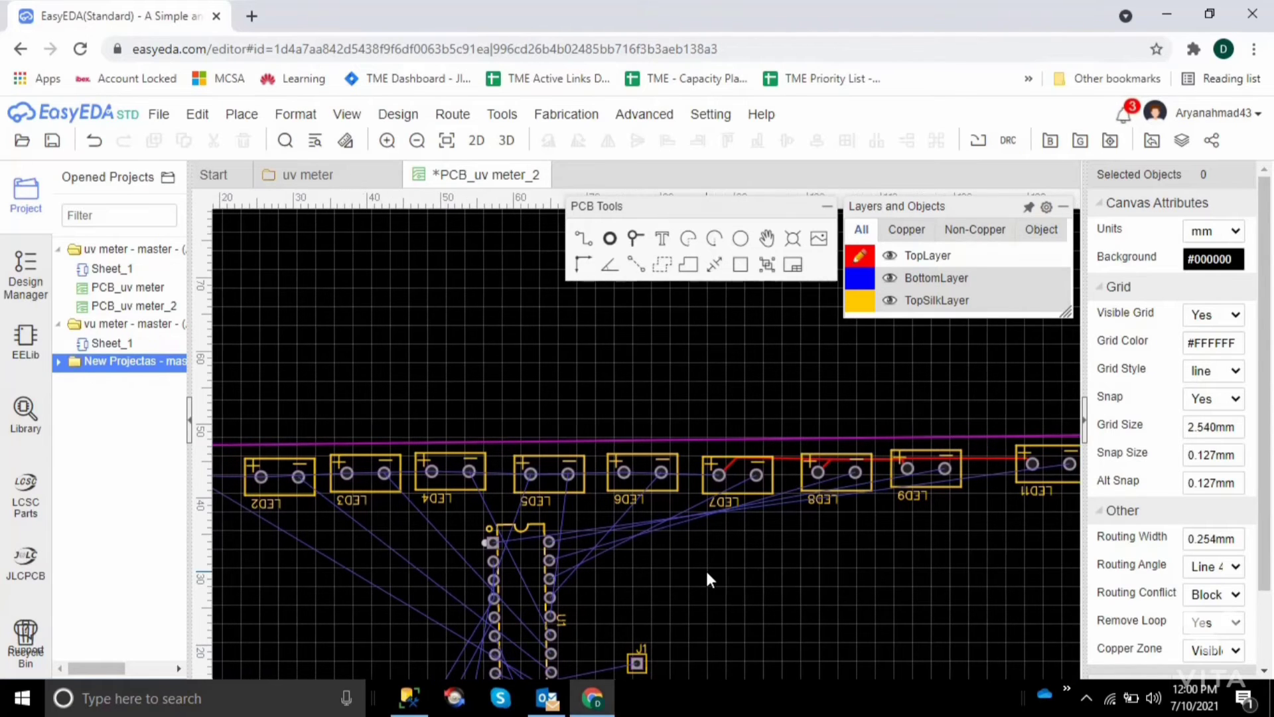
pyautogui.press('Left')
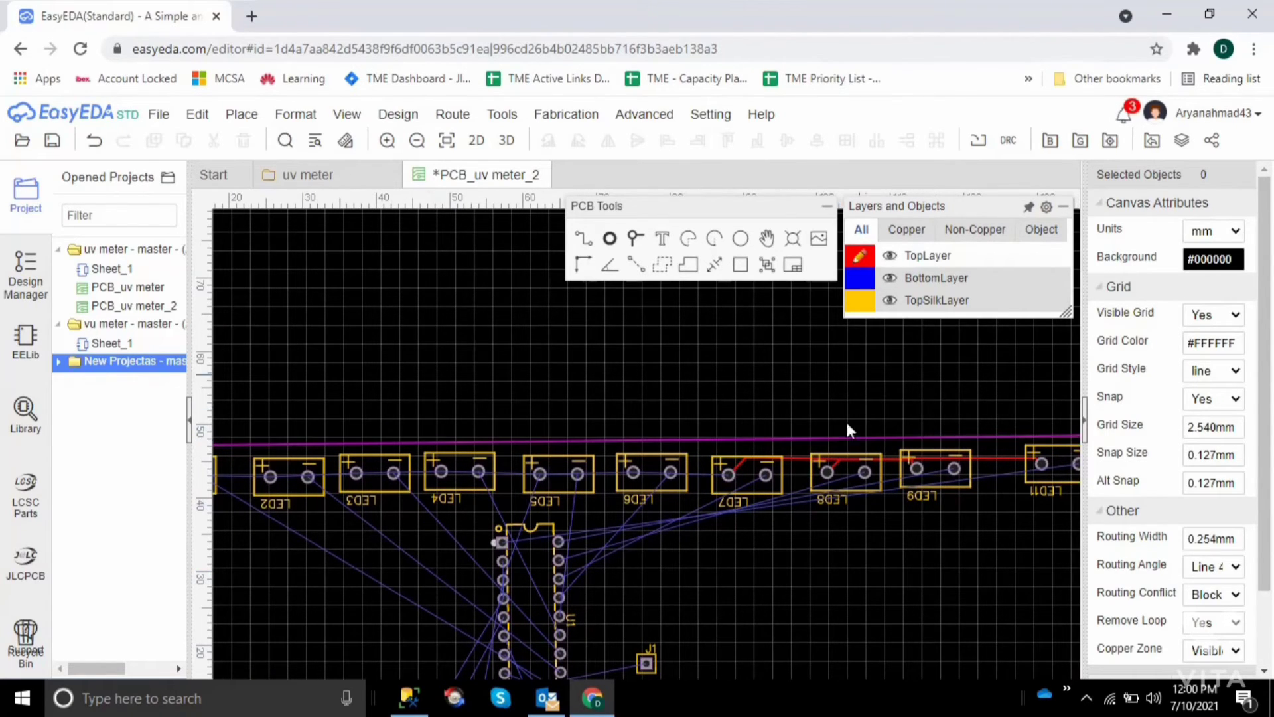
pyautogui.click(571, 240)
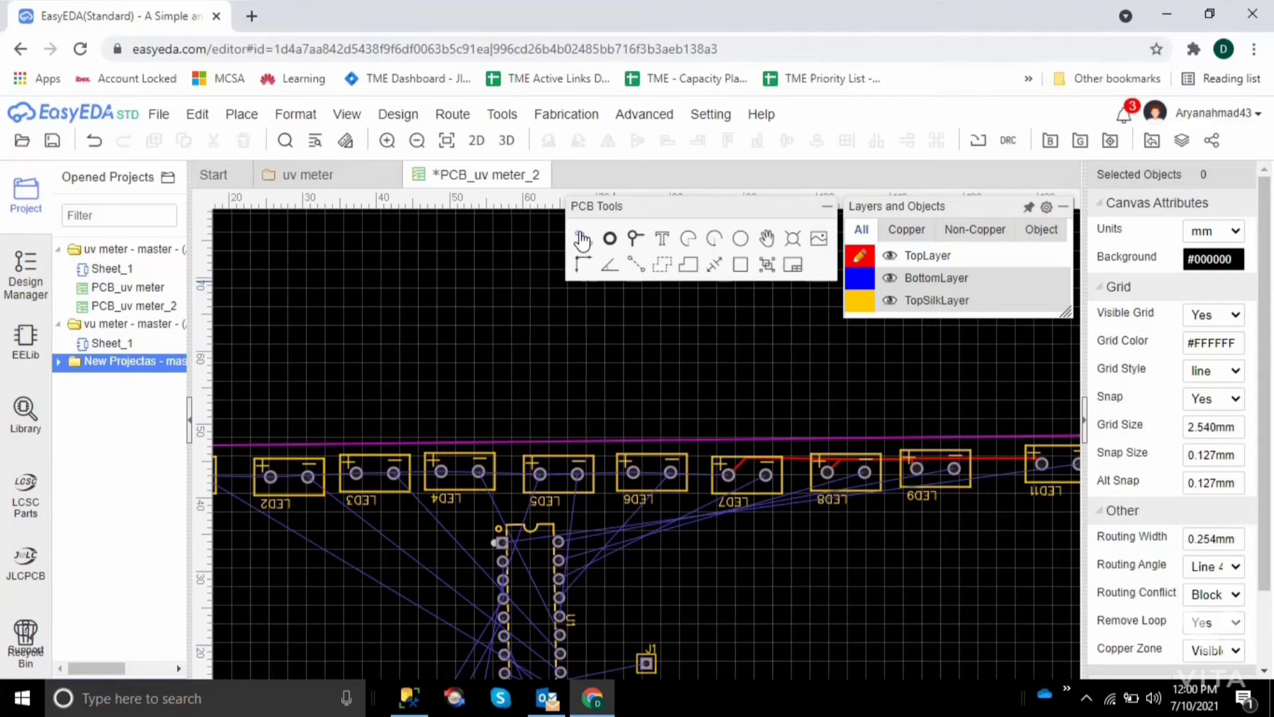
pyautogui.click(729, 476)
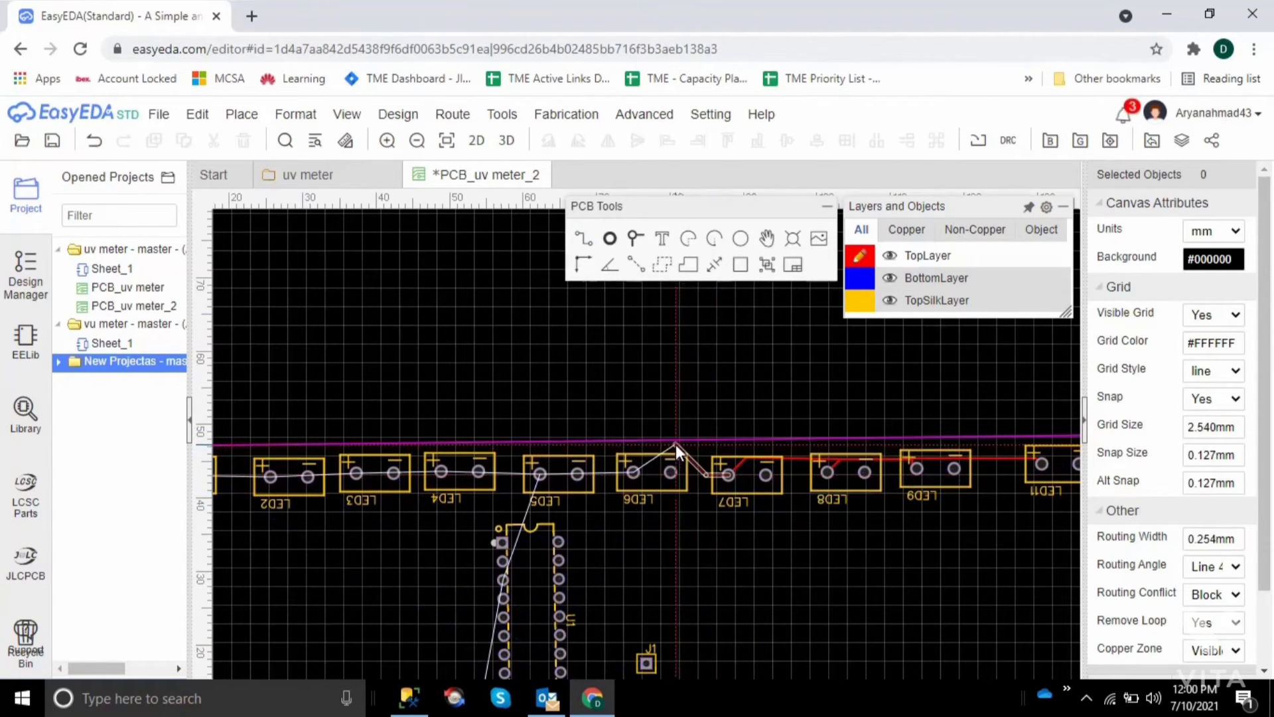
pyautogui.rightClick(689, 446)
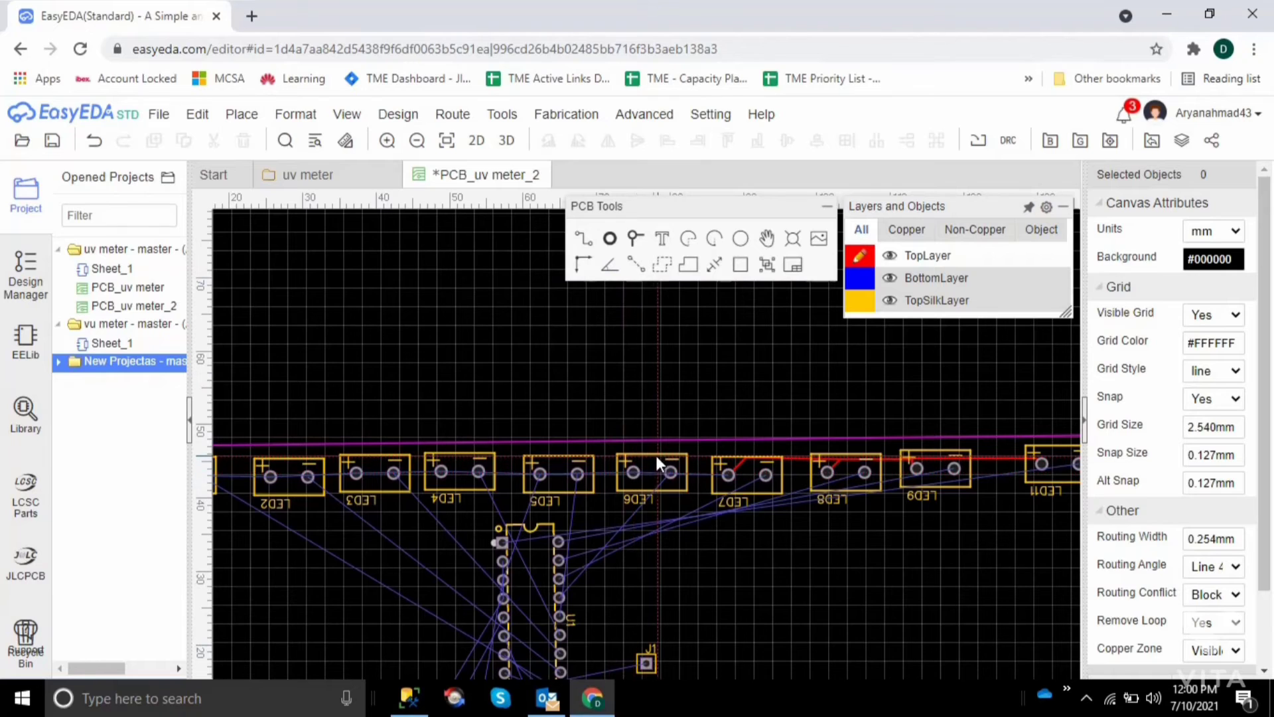
# Route TopLayer tracks from LED6's positive pad to the track bend above LED7, and from LED5's positive pad to the bend above LED6
pyautogui.click(587, 245)
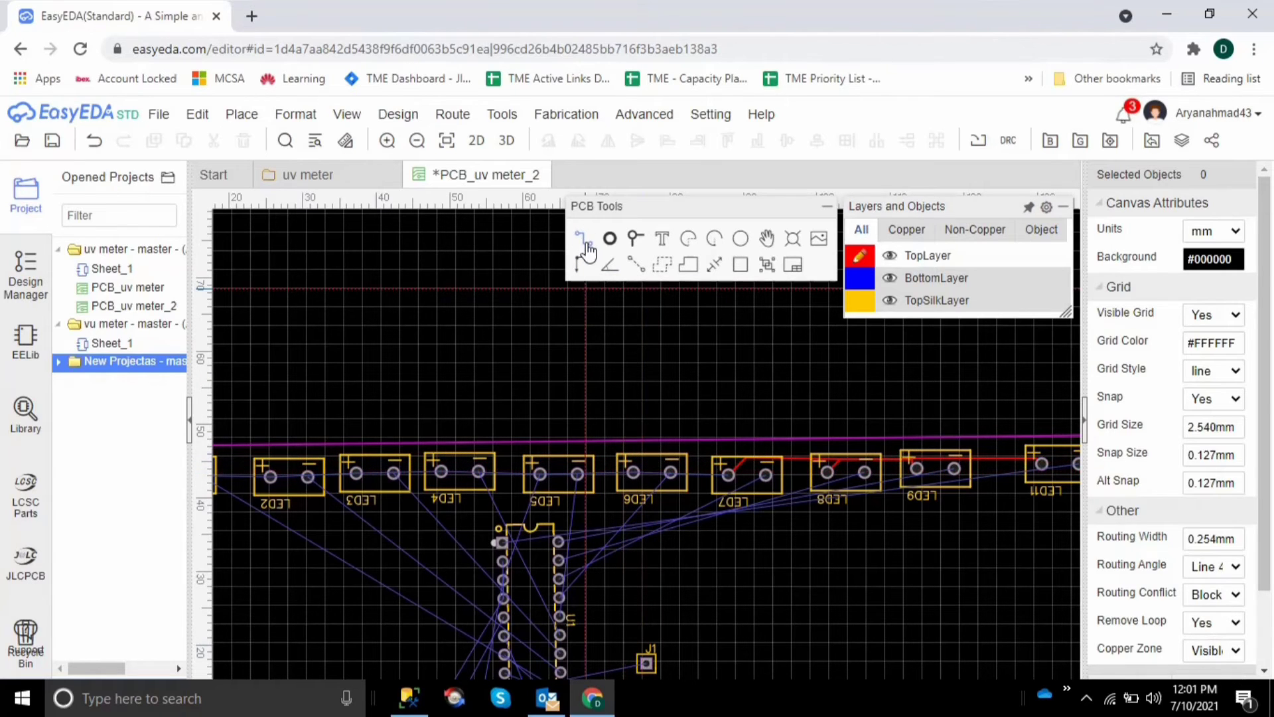
pyautogui.click(635, 473)
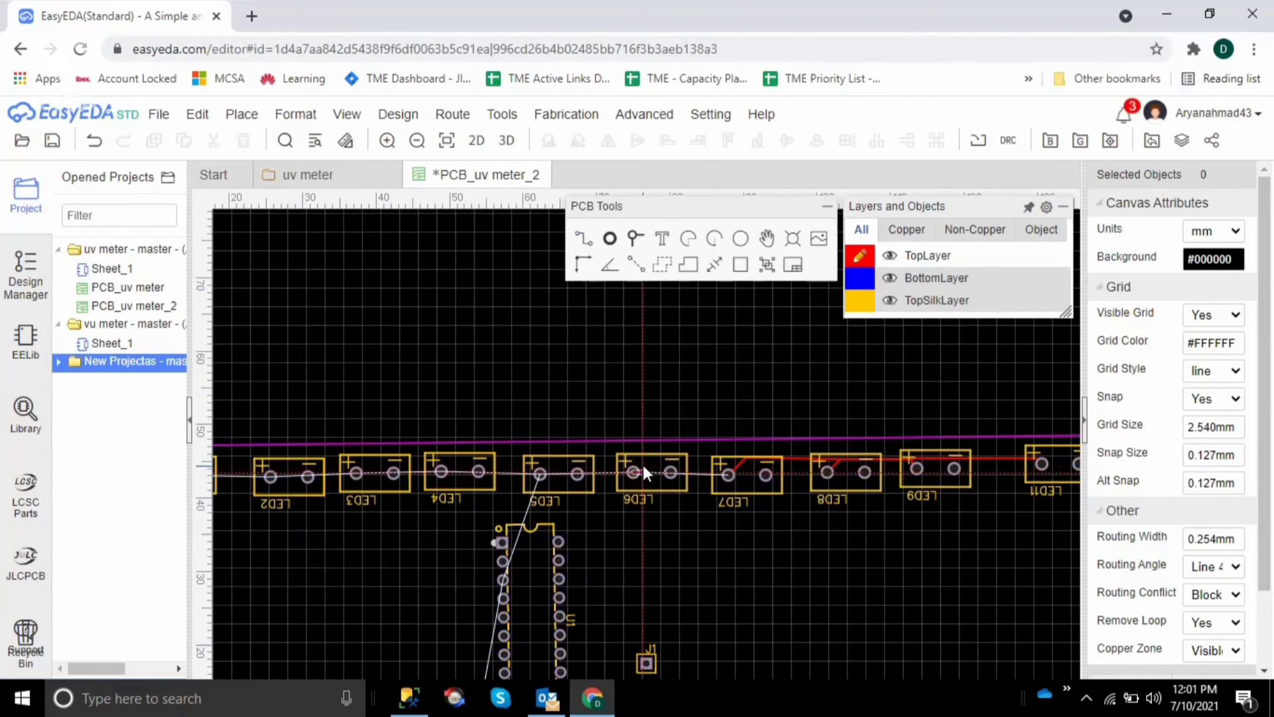
pyautogui.click(747, 458)
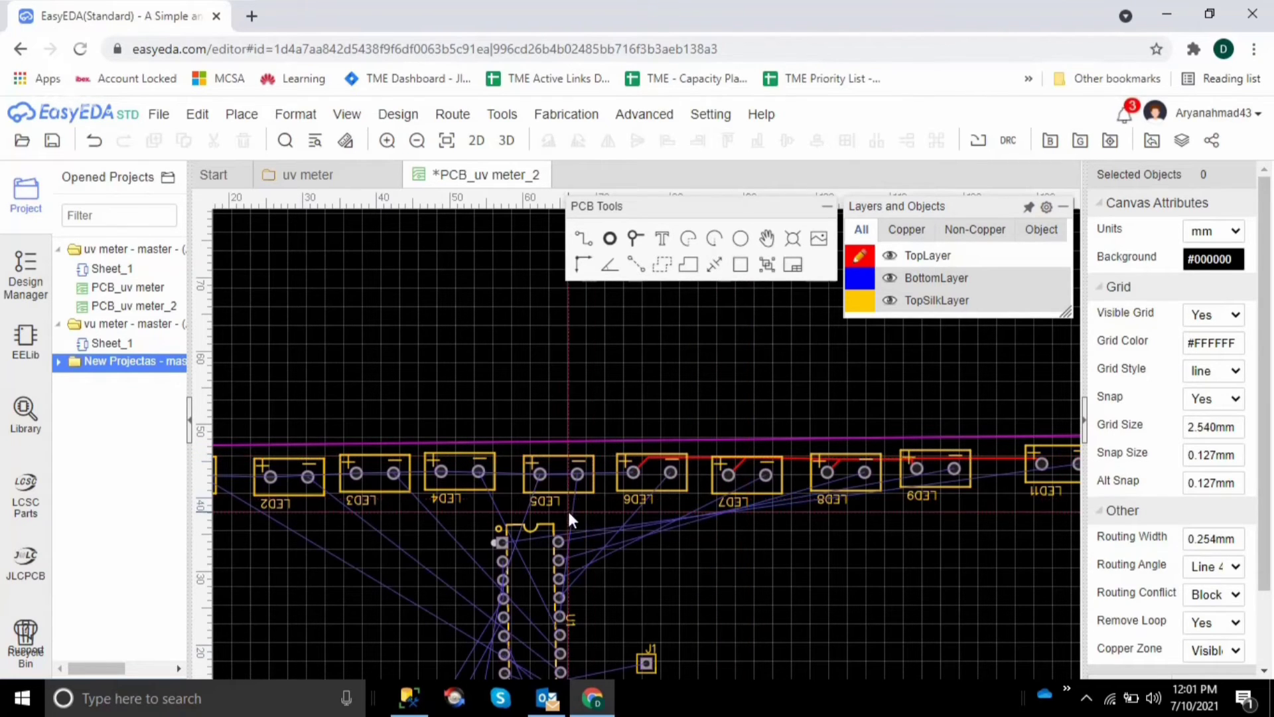
pyautogui.click(540, 474)
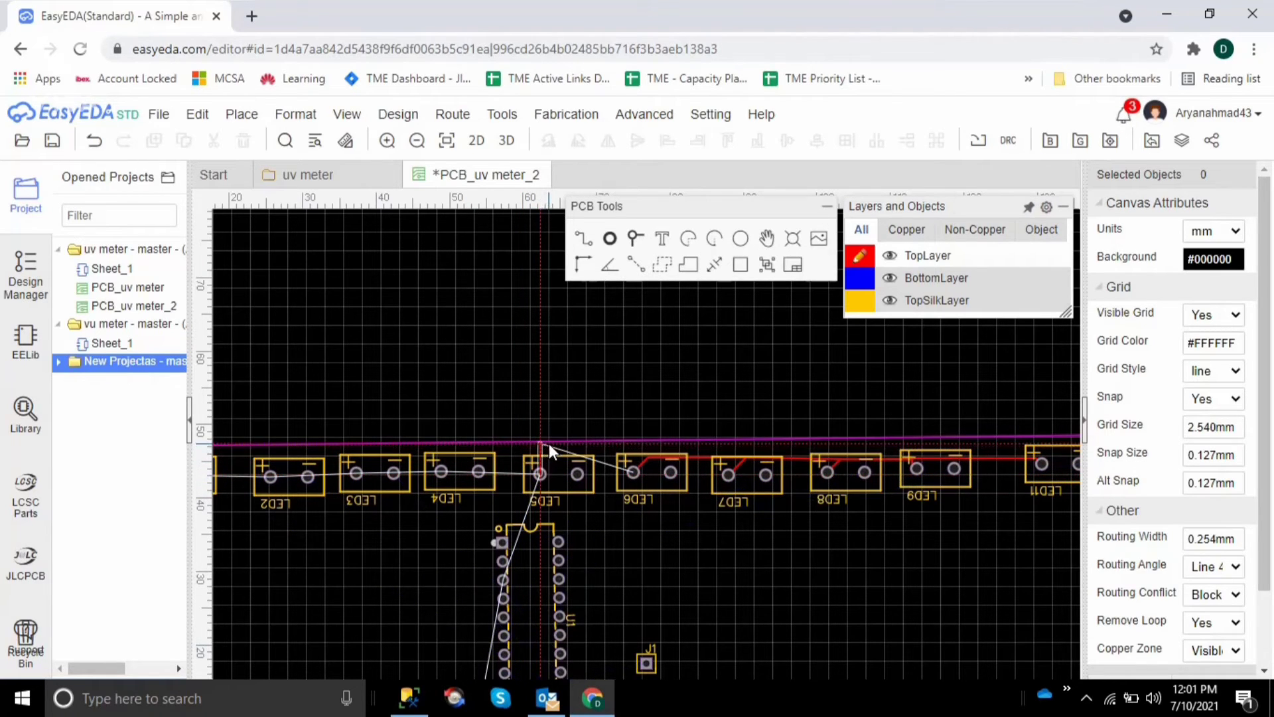
pyautogui.click(646, 459)
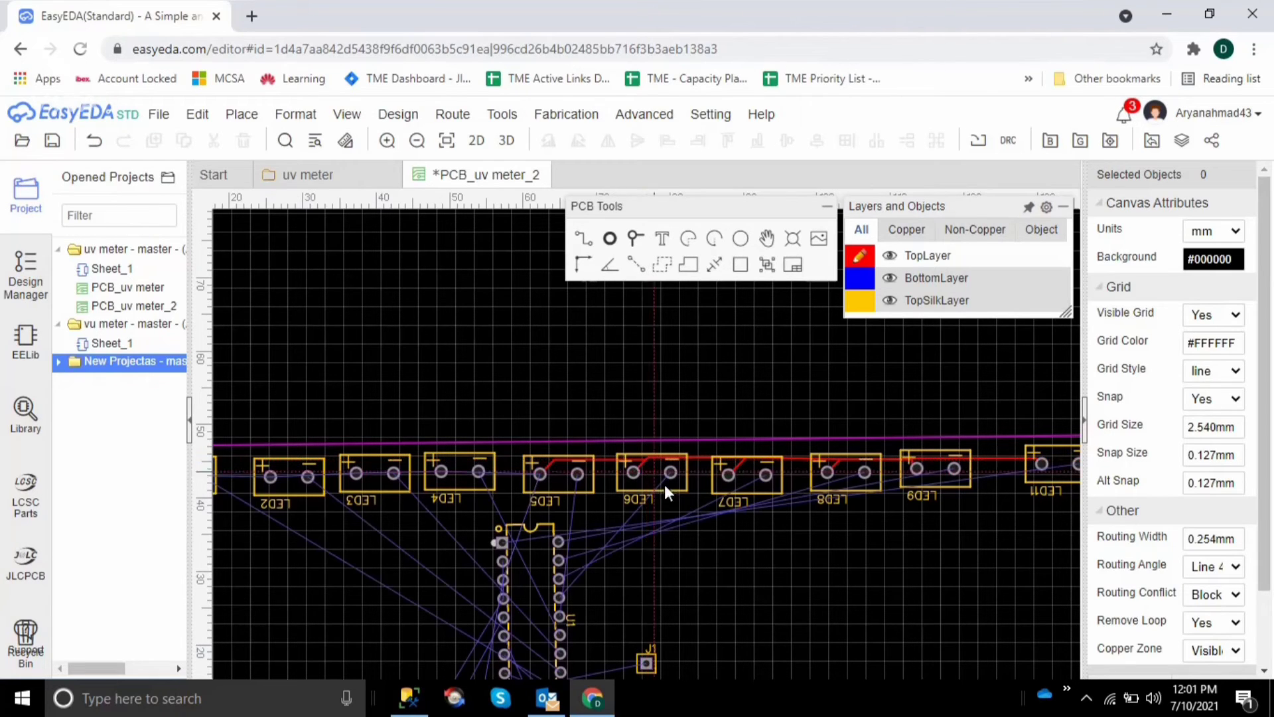
pyautogui.rightClick(718, 549)
# Route a TopLayer track from LED4's positive pad to the existing track above LED5
pyautogui.press('Left')
pyautogui.press('Left')
pyautogui.press('Left')
pyautogui.press('Left')
pyautogui.press('Left')
pyautogui.press('Left')
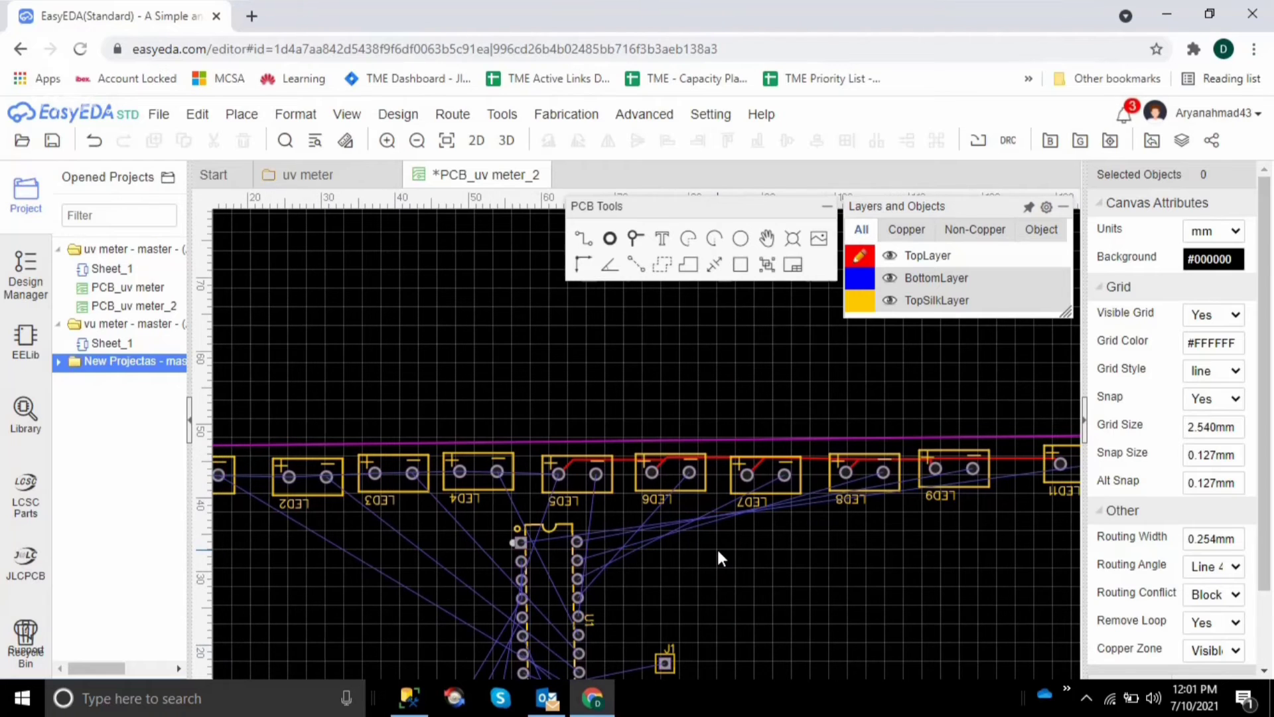
pyautogui.press('Left')
pyautogui.press('Left')
pyautogui.press('Left')
pyautogui.press('Left')
pyautogui.press('Left')
pyautogui.press('Left')
pyautogui.press('Left')
pyautogui.press('Left')
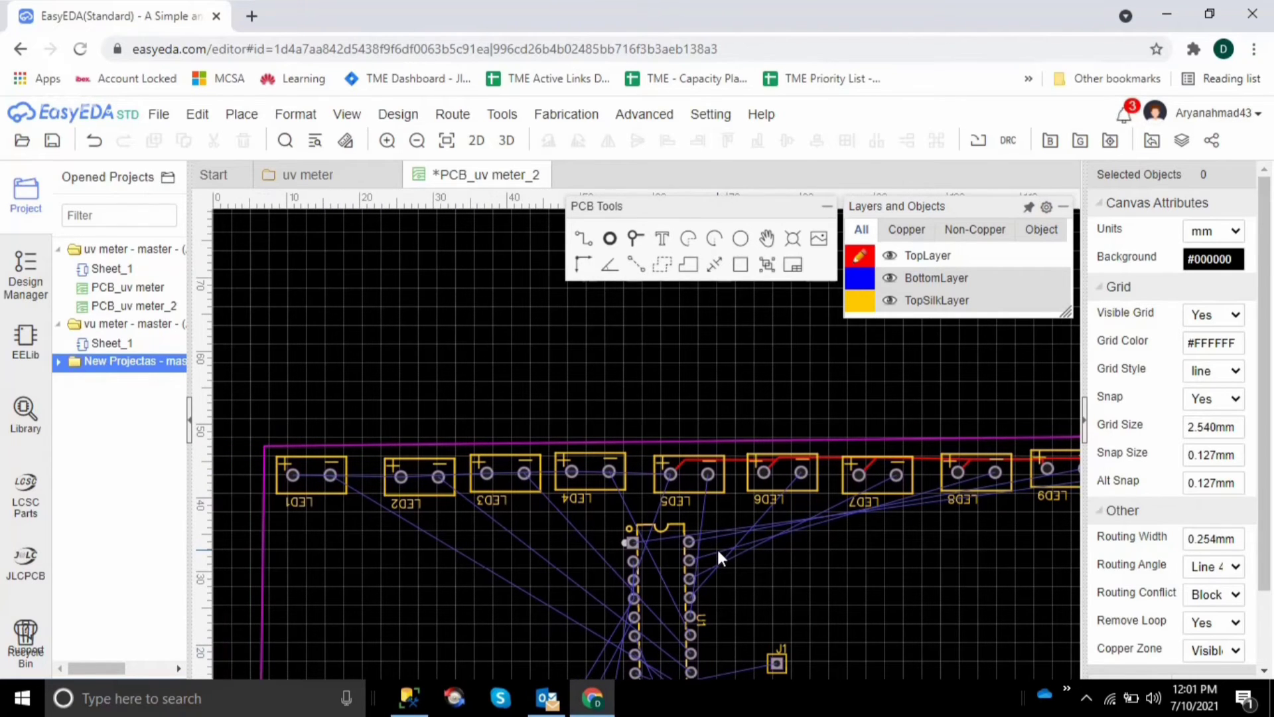
pyautogui.click(582, 239)
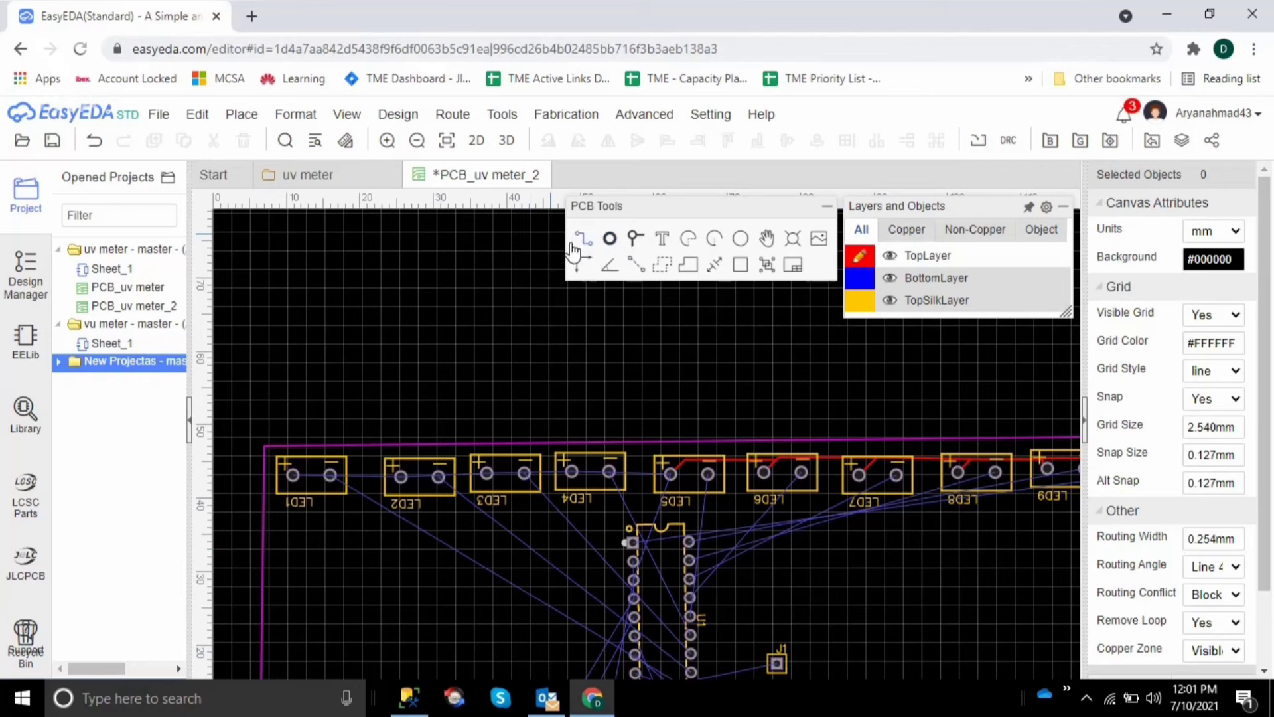
pyautogui.click(571, 472)
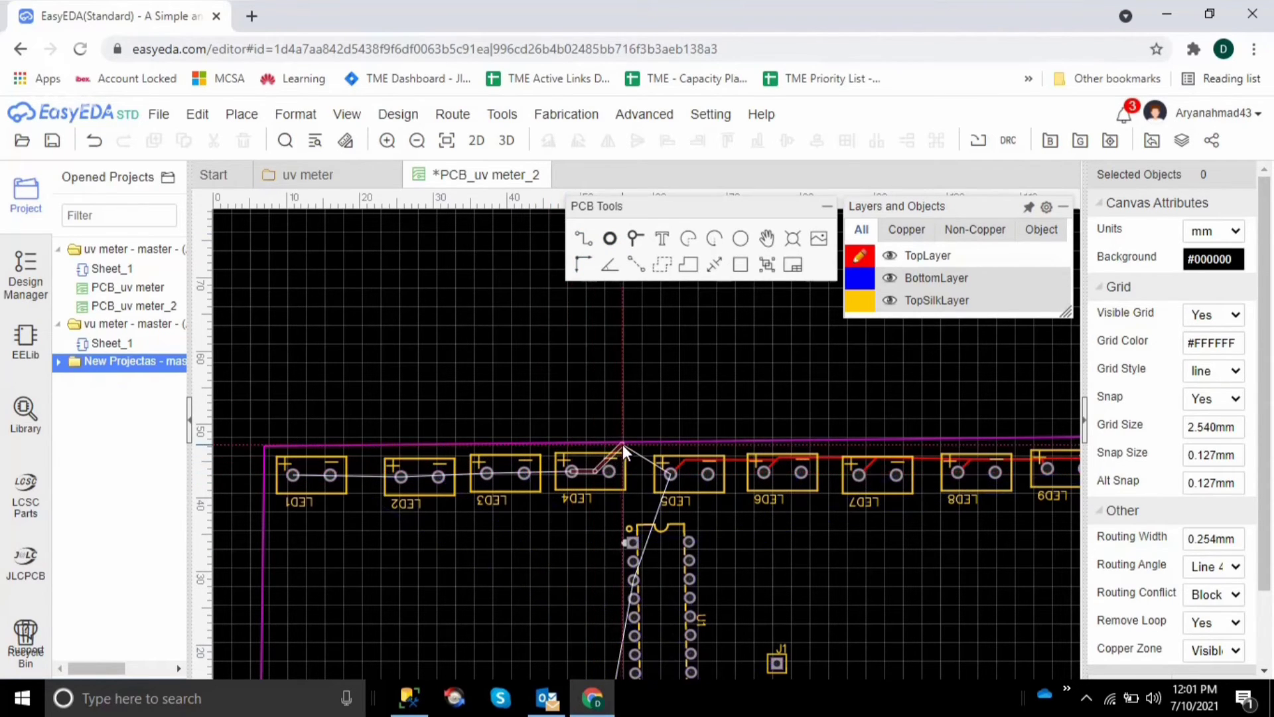
pyautogui.click(689, 460)
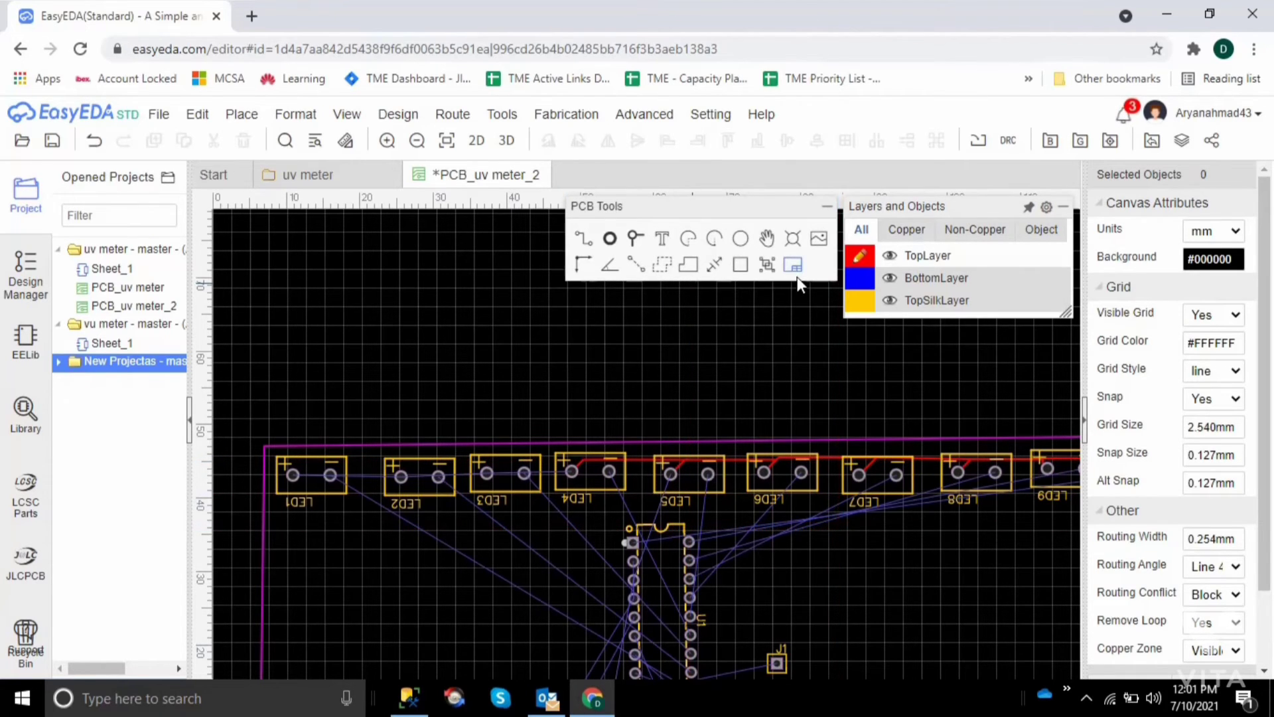
# Route TopLayer tracks from LED3's positive pad to the track bend above LED4, and from LED2's positive pad to the bend above LED3
pyautogui.click(487, 473)
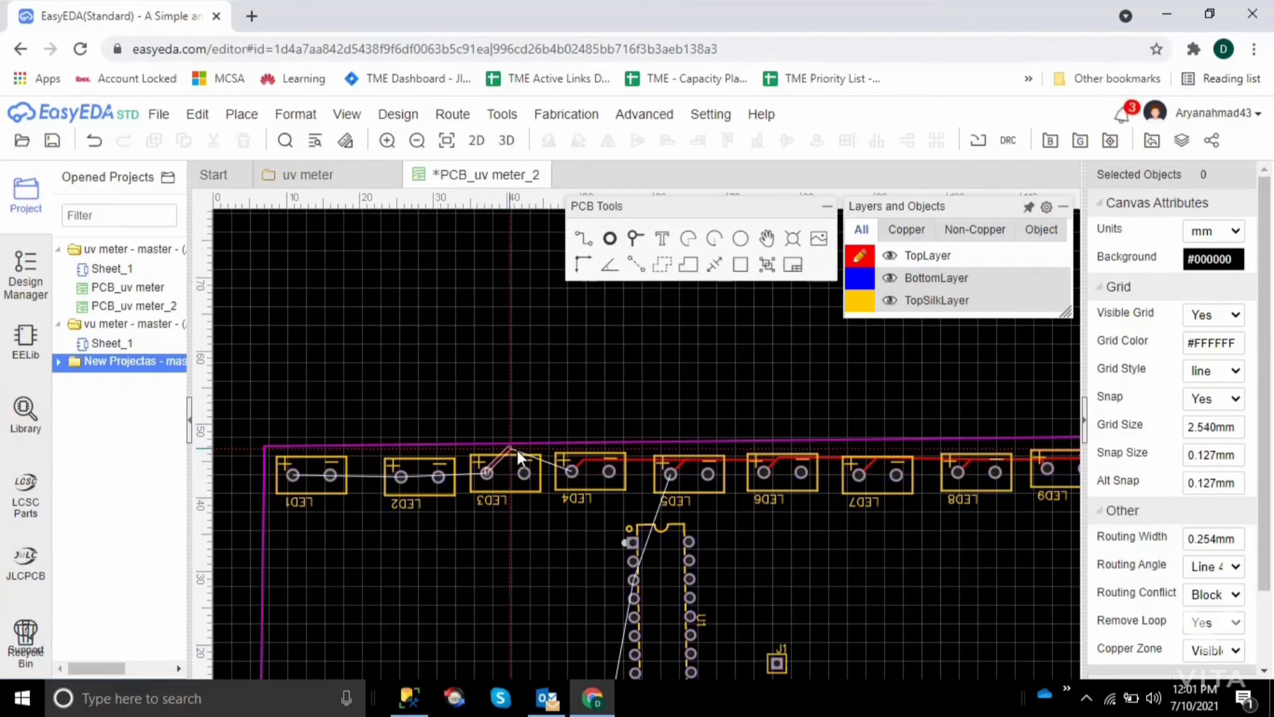
pyautogui.click(587, 460)
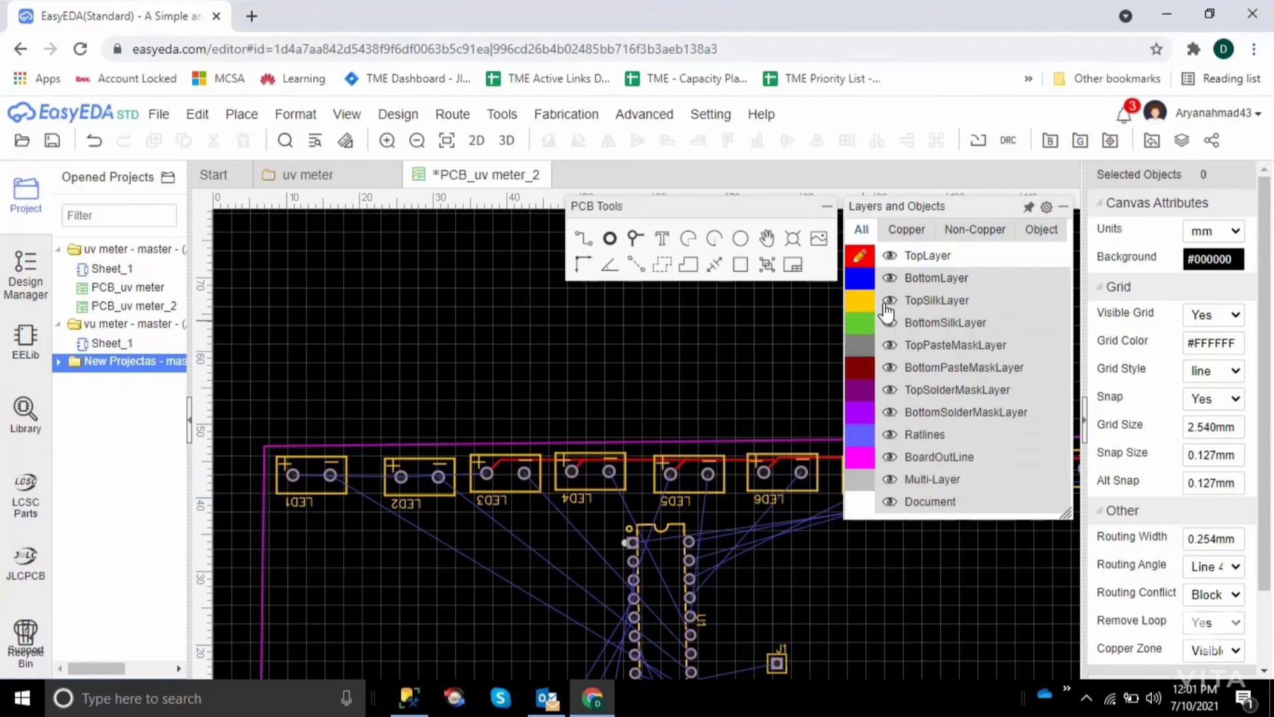
pyautogui.click(584, 240)
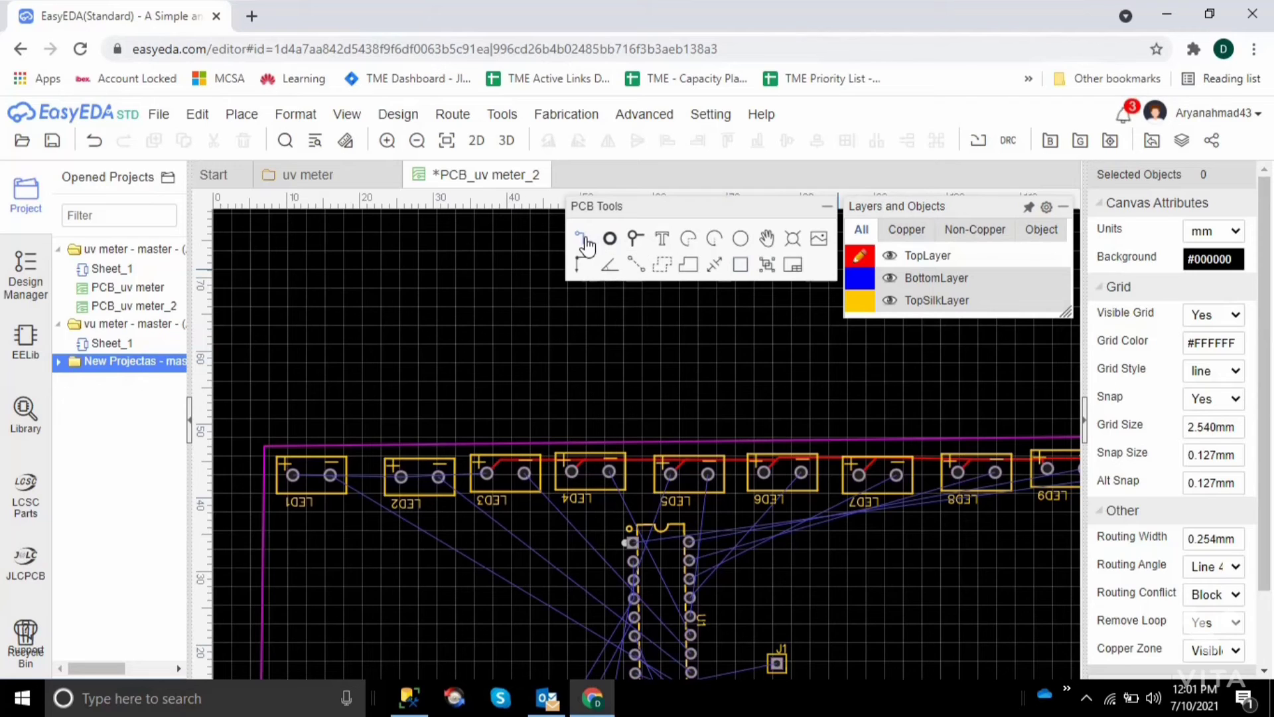
pyautogui.click(397, 474)
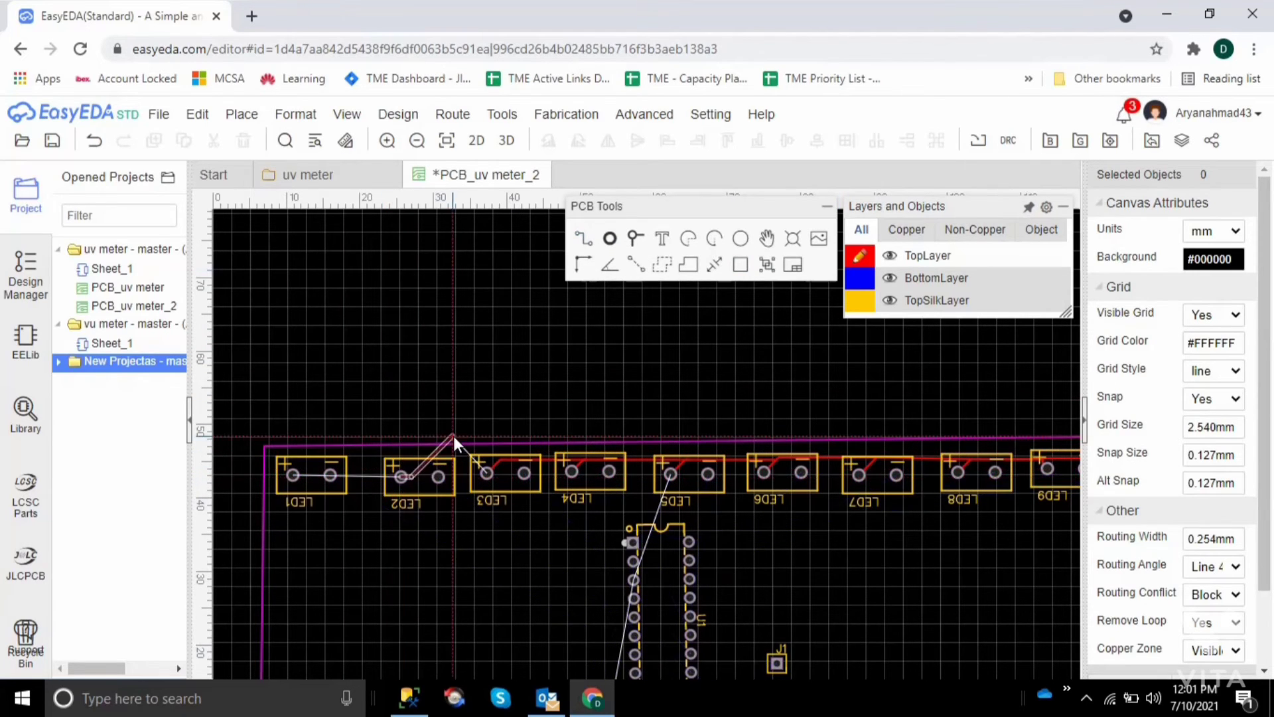
pyautogui.click(500, 458)
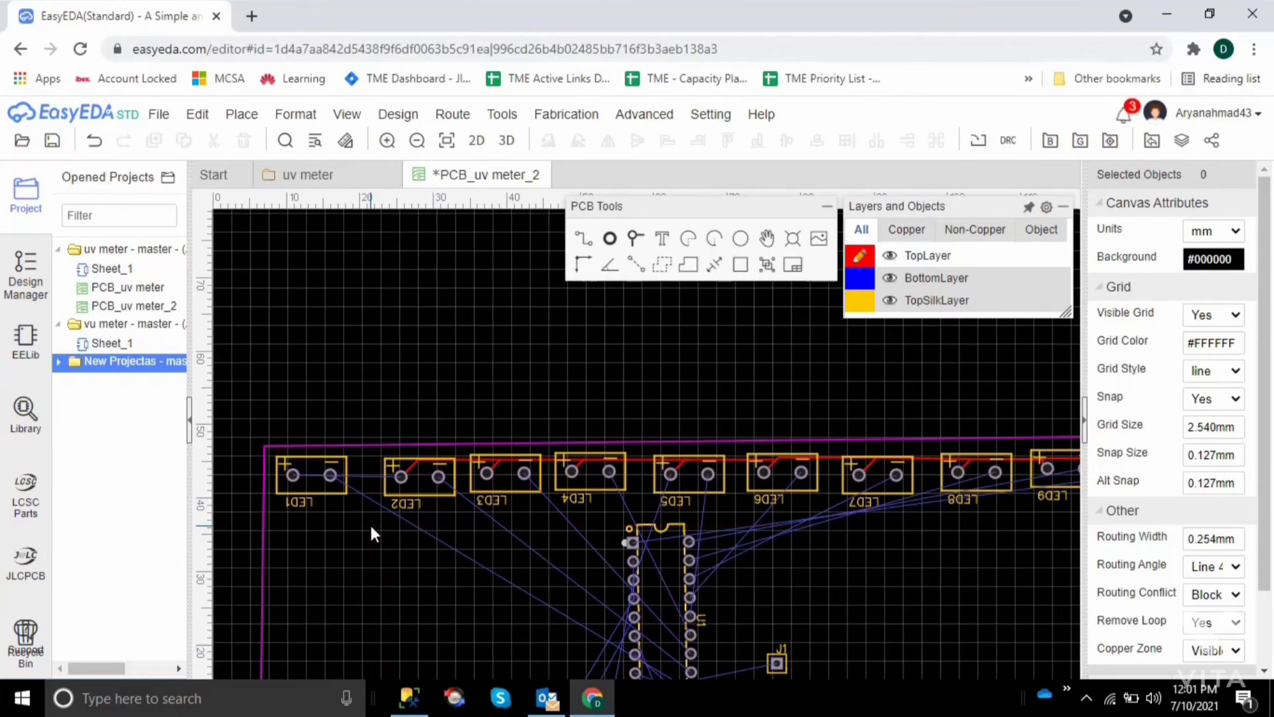
# Route a TopLayer track from LED1's positive pad to the track bend above LED2
pyautogui.press('Left')
pyautogui.press('Left')
pyautogui.press('Left')
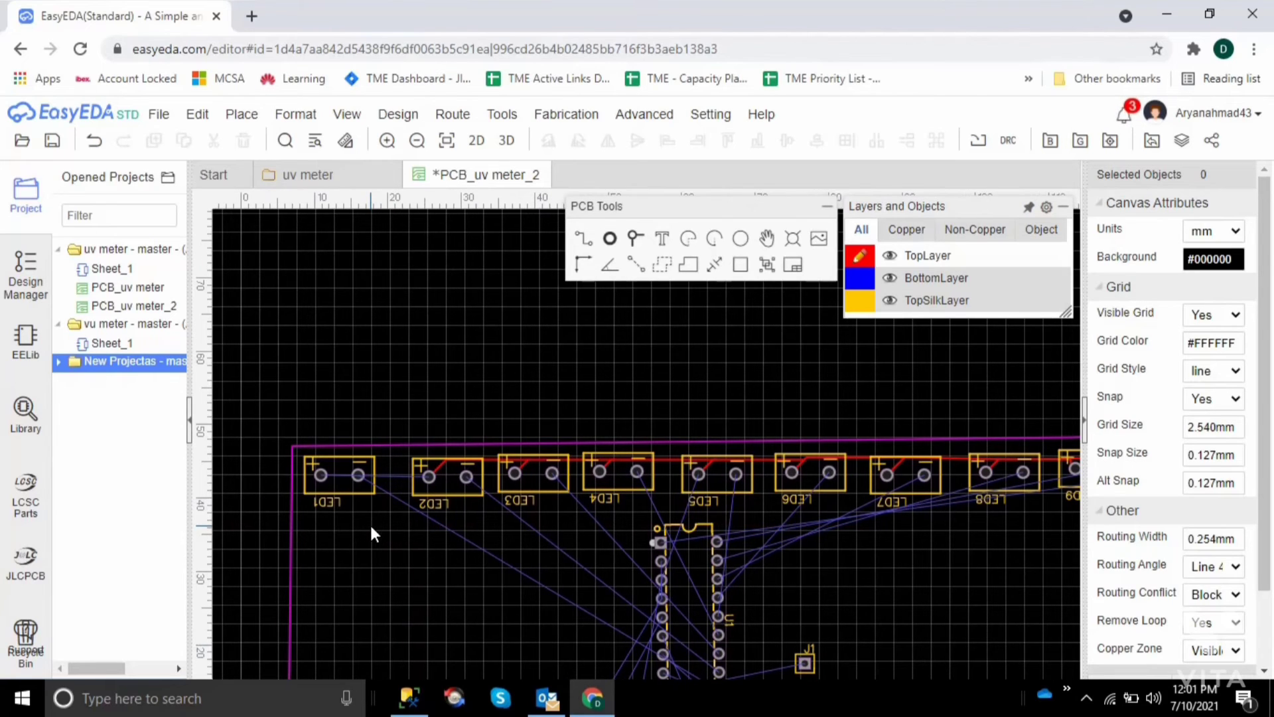
pyautogui.click(323, 475)
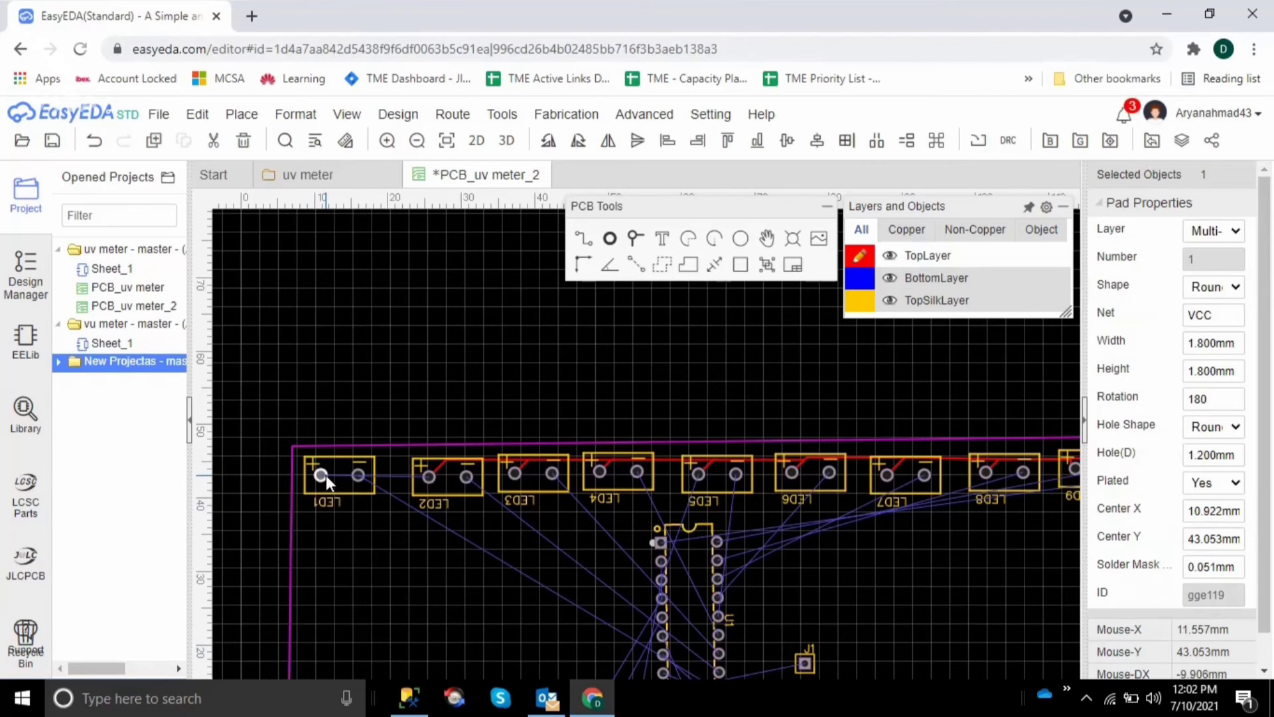
pyautogui.click(584, 241)
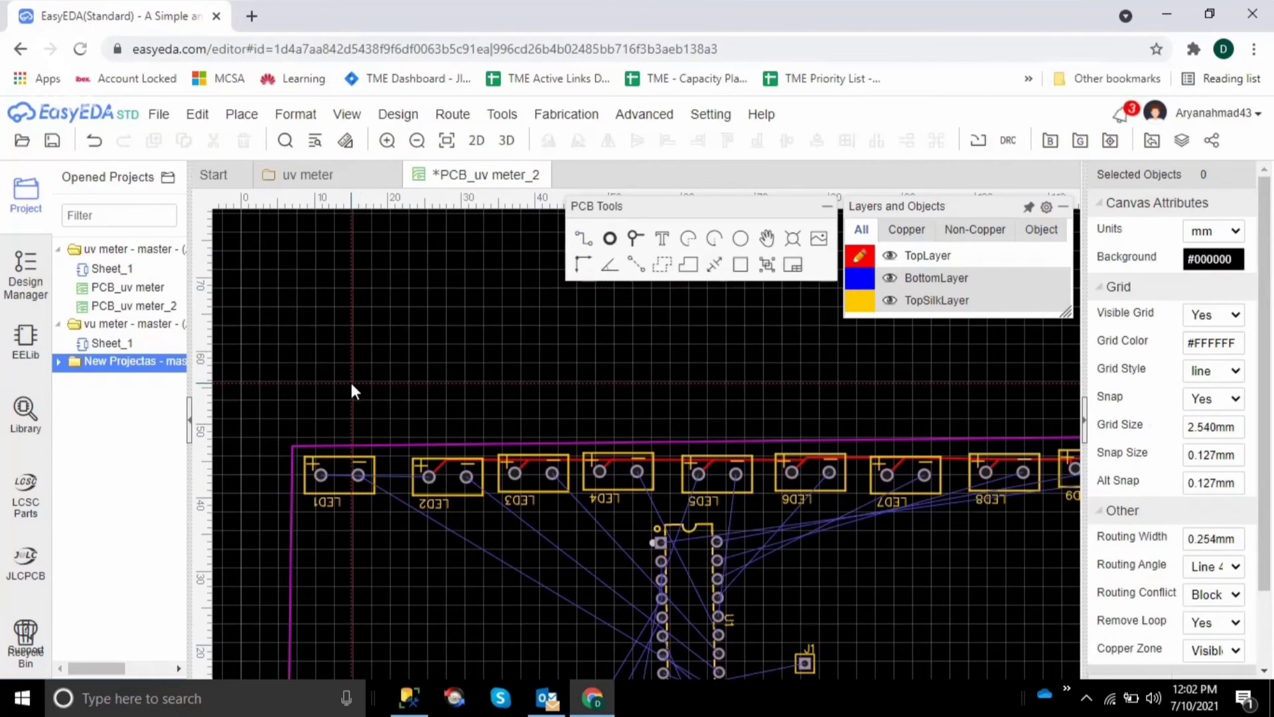
pyautogui.click(319, 474)
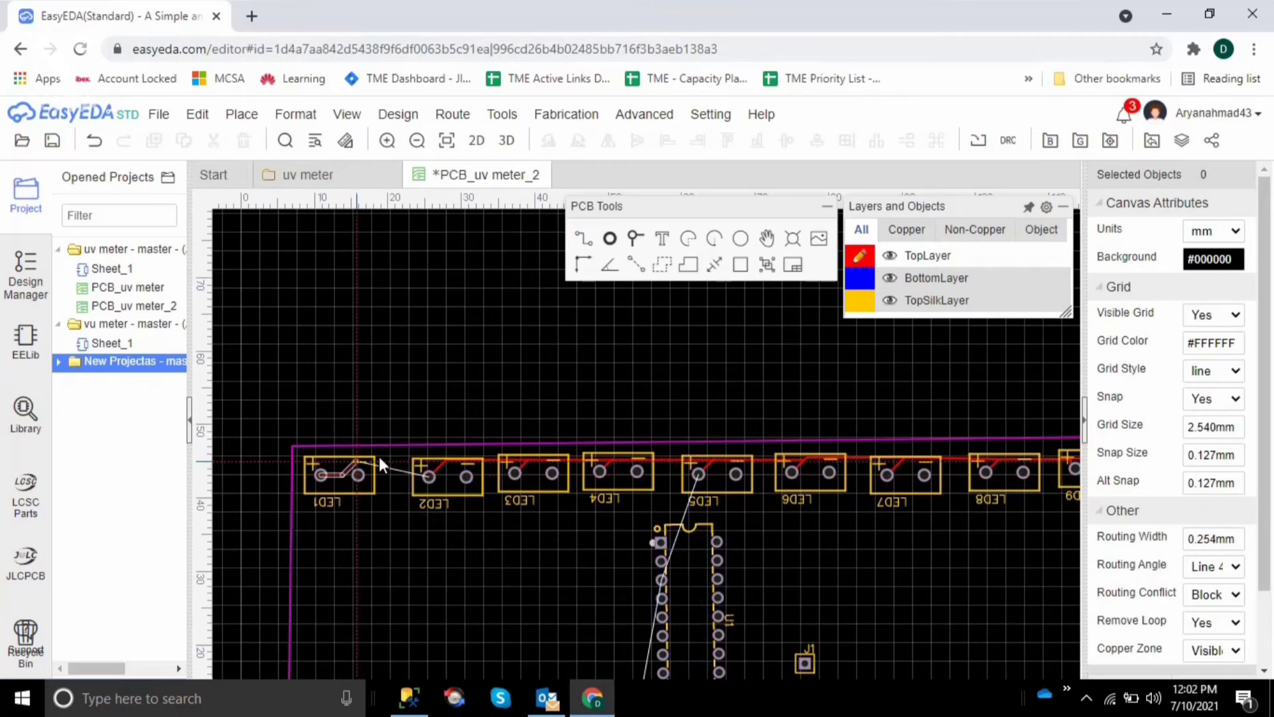
pyautogui.click(443, 460)
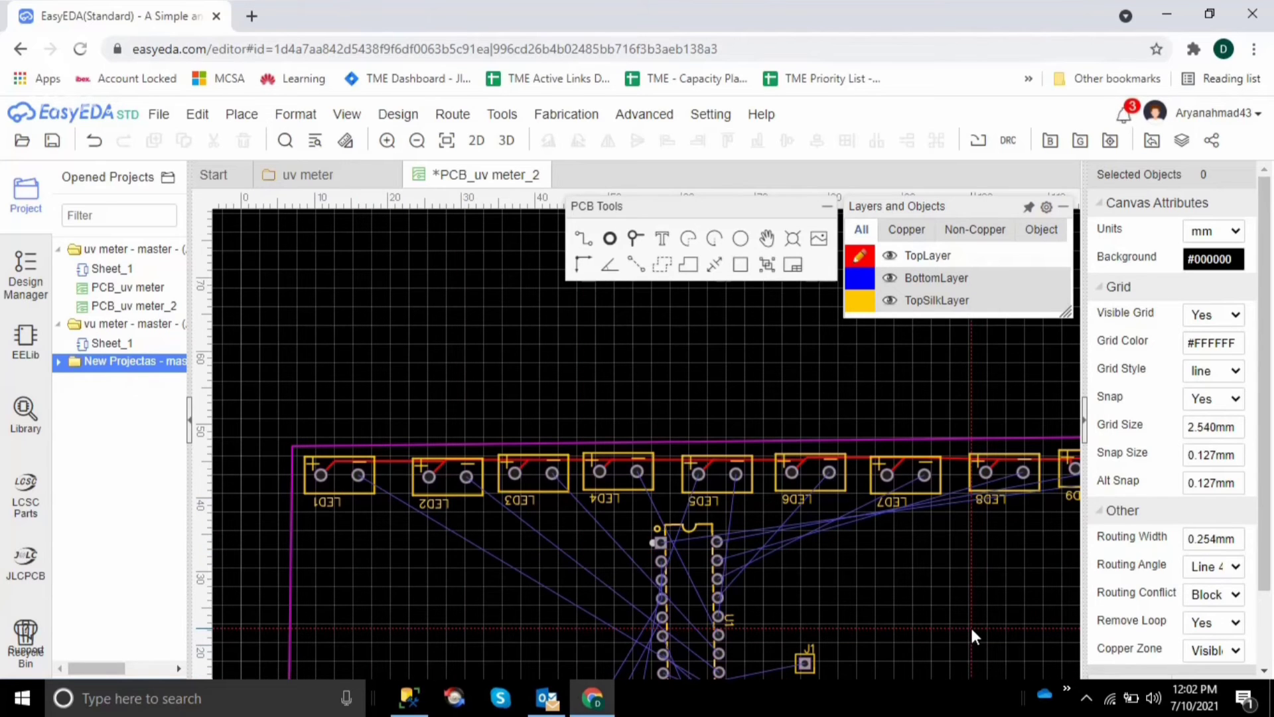
# Examine the routed TopLayer track along the whole LED row, from LED1 to LED11
pyautogui.press('Right')
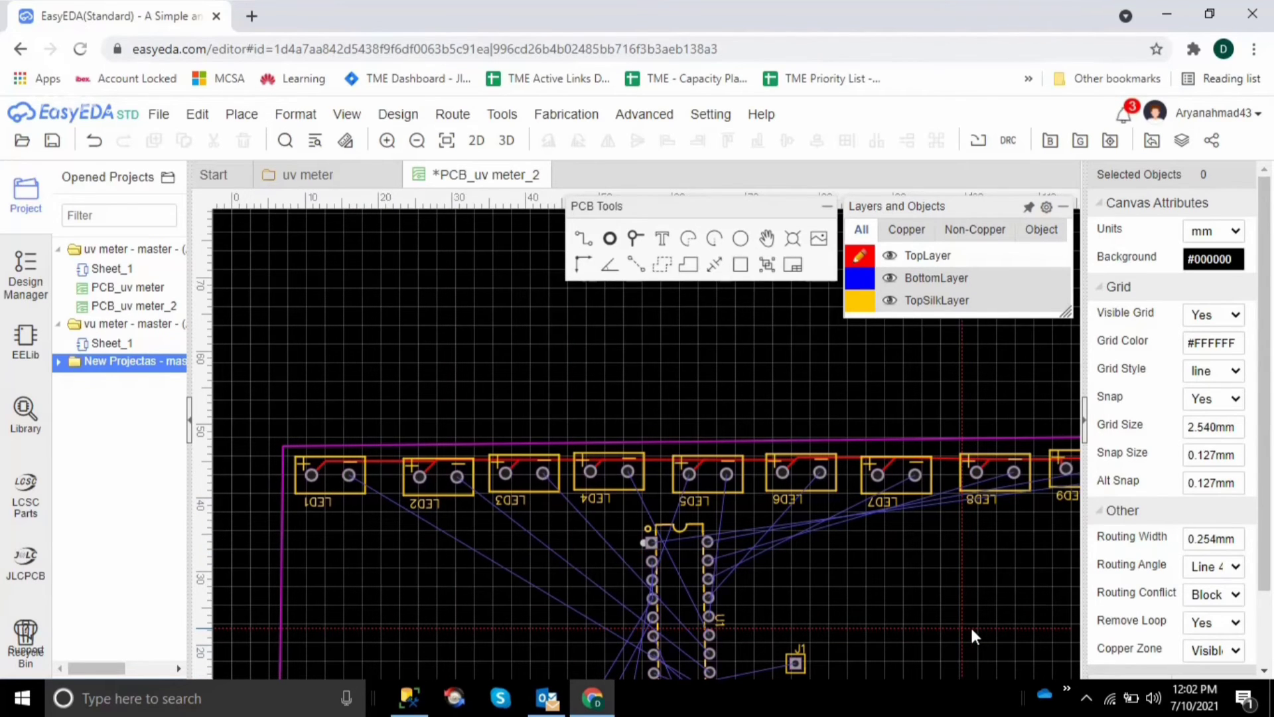
pyautogui.press('Right')
pyautogui.press('Right')
pyautogui.press('Right')
pyautogui.press('Right')
pyautogui.press('Right')
pyautogui.press('Right')
pyautogui.press('Right')
pyautogui.press('Right')
pyautogui.press('Right')
pyautogui.press('Right')
pyautogui.press('Right')
pyautogui.press('Right')
pyautogui.press('Right')
pyautogui.press('Right')
pyautogui.press('Right')
pyautogui.press('Right')
pyautogui.press('Right')
pyautogui.press('Right')
pyautogui.press('Right')
pyautogui.press('Right')
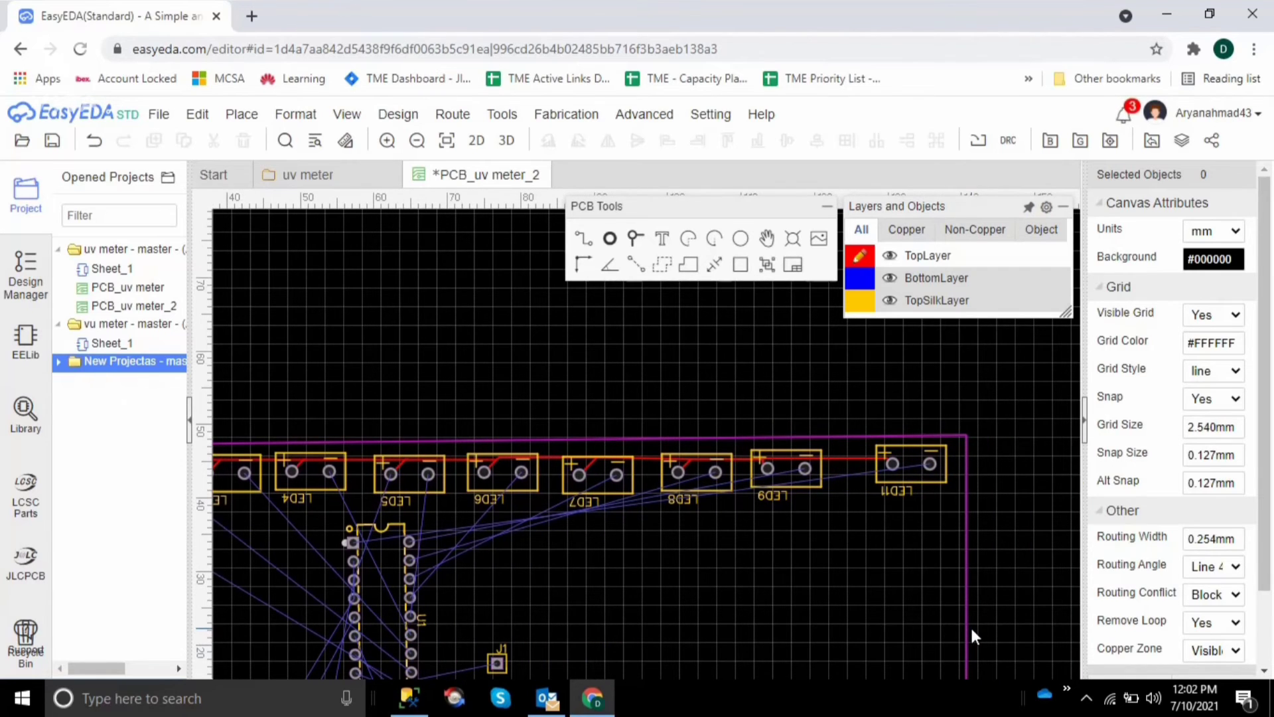
pyautogui.press('Left')
pyautogui.press('Left')
pyautogui.press('Left')
pyautogui.press('Left')
pyautogui.press('Left')
pyautogui.press('Left')
pyautogui.press('Left')
pyautogui.press('Left')
pyautogui.press('Left')
pyautogui.press('Left')
pyautogui.press('Left')
pyautogui.press('Left')
pyautogui.press('Left')
pyautogui.press('Left')
pyautogui.press('Left')
pyautogui.press('Left')
pyautogui.press('Left')
pyautogui.press('Left')
pyautogui.press('Left')
pyautogui.press('Left')
pyautogui.press('Down')
pyautogui.press('Down')
pyautogui.press('Down')
pyautogui.press('Down')
pyautogui.press('Down')
pyautogui.press('Down')
pyautogui.press('Down')
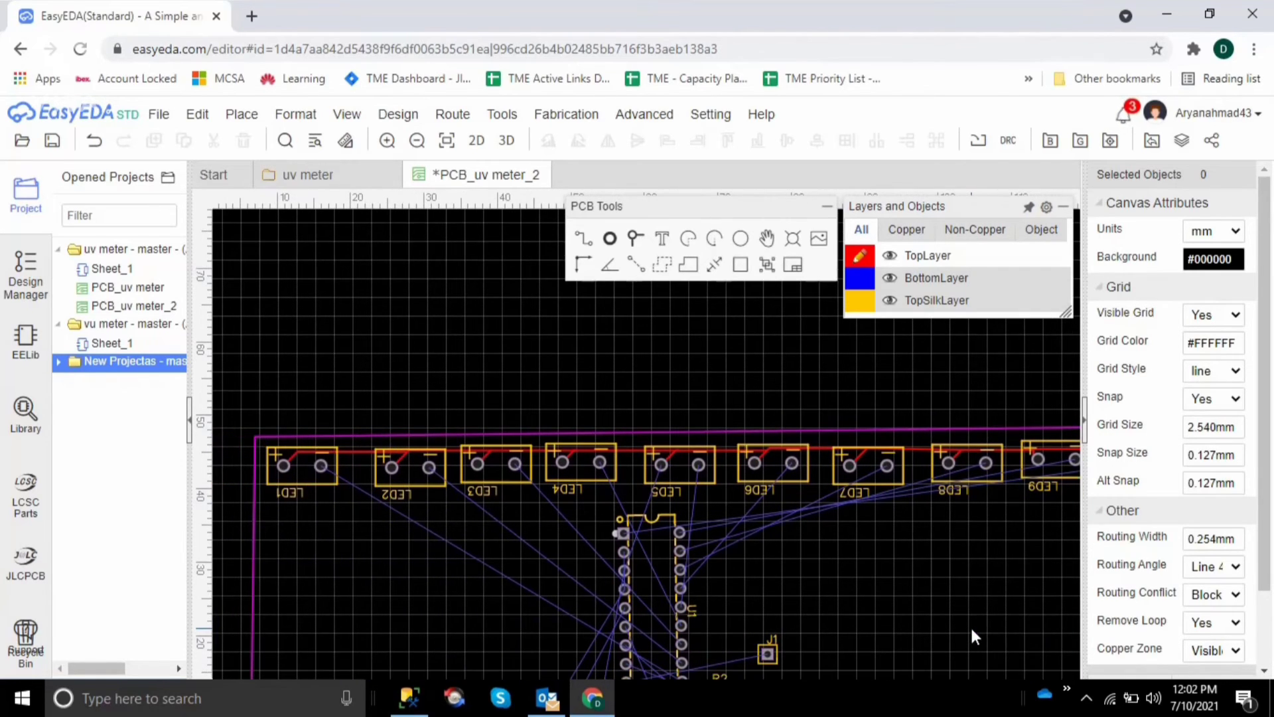
# Route a BottomLayer track from LED1's negative pad diagonally down and around U1's lower end to the lowest pad of its right column
pyautogui.moveTo(875, 315)
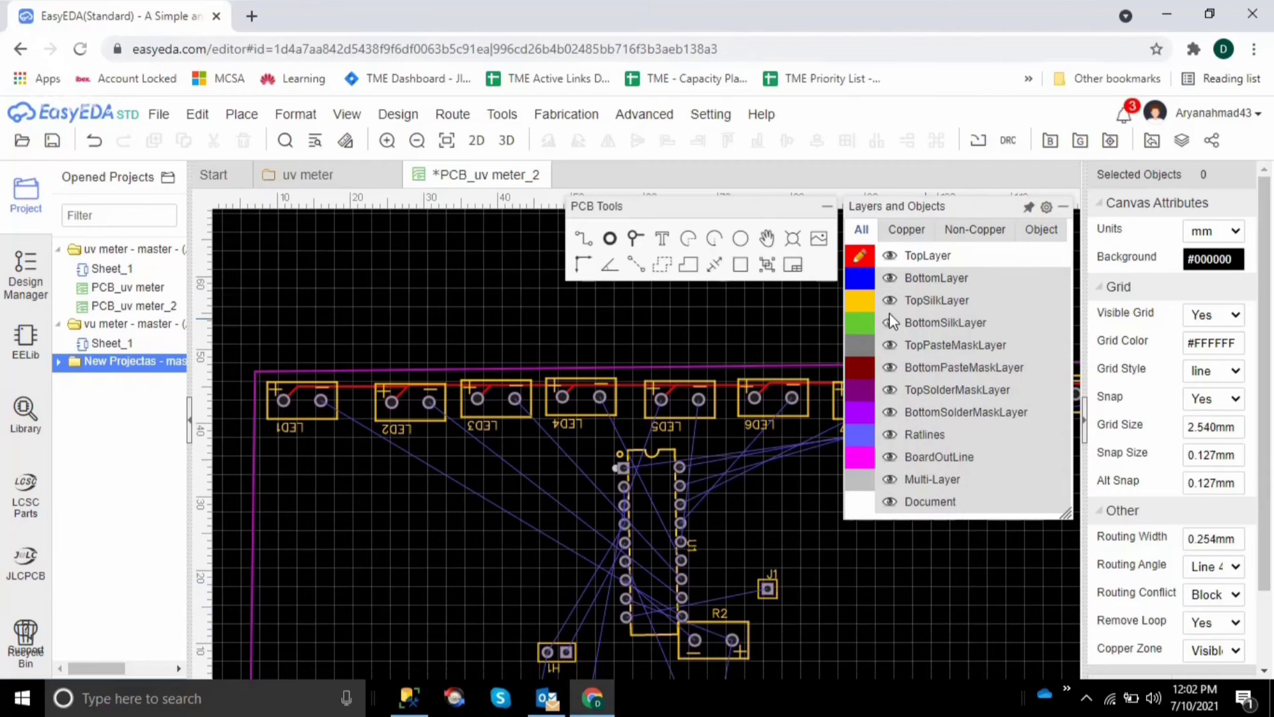
pyautogui.click(860, 281)
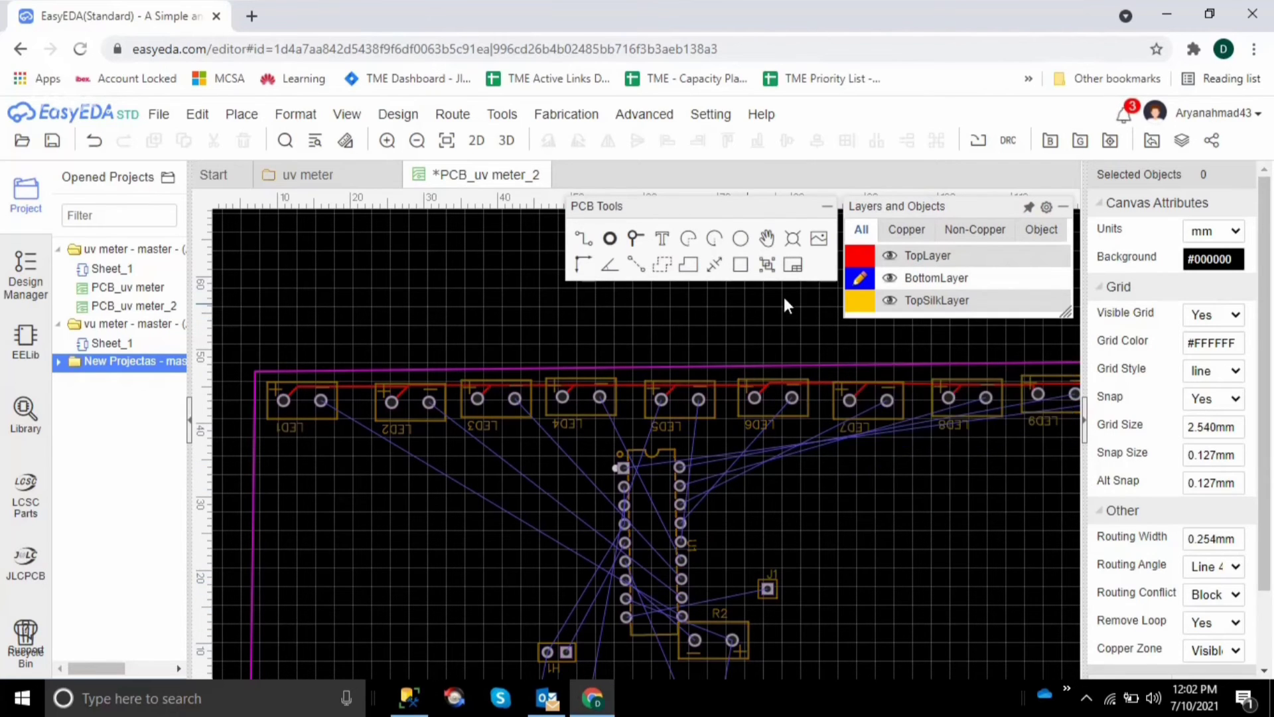
pyautogui.click(586, 249)
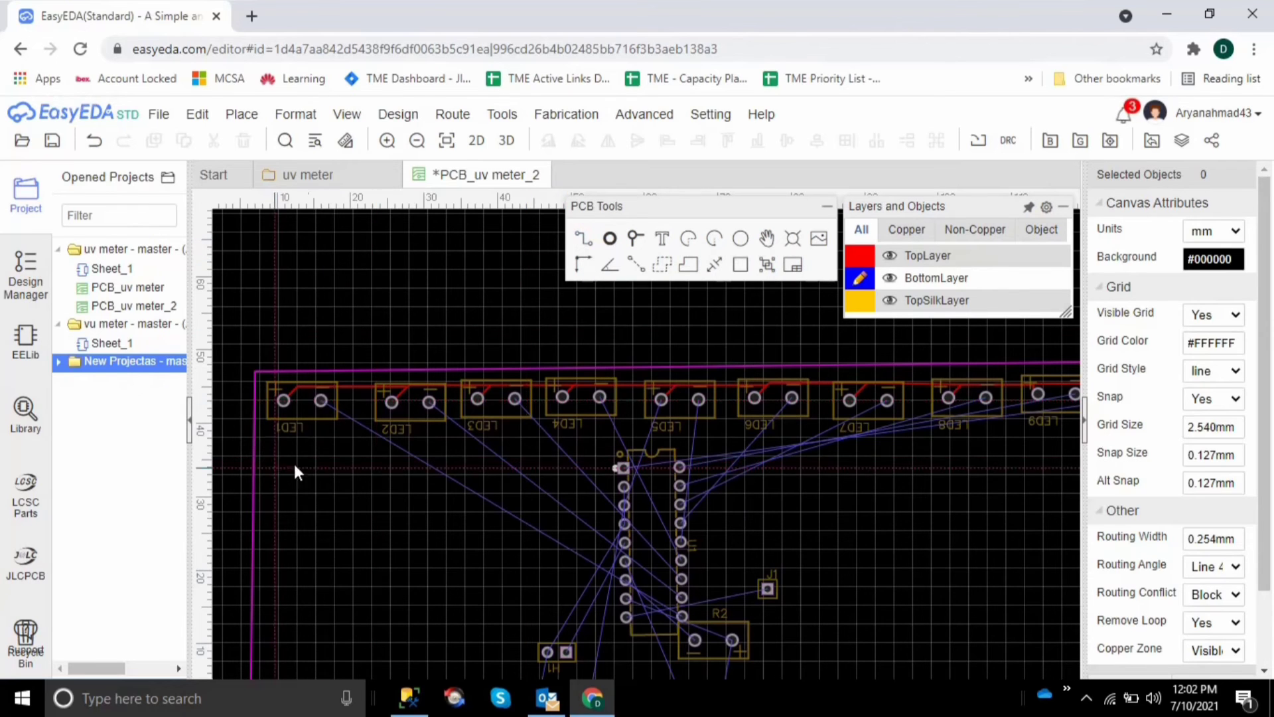
pyautogui.click(320, 401)
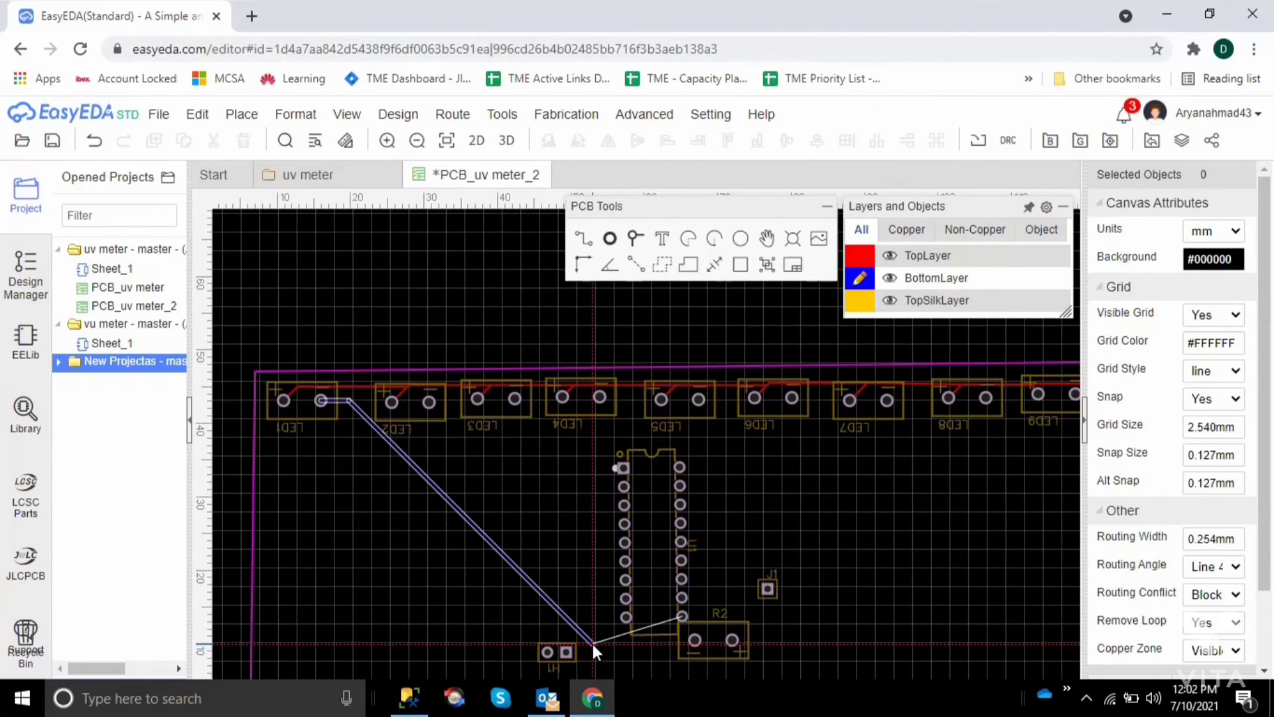
pyautogui.click(559, 615)
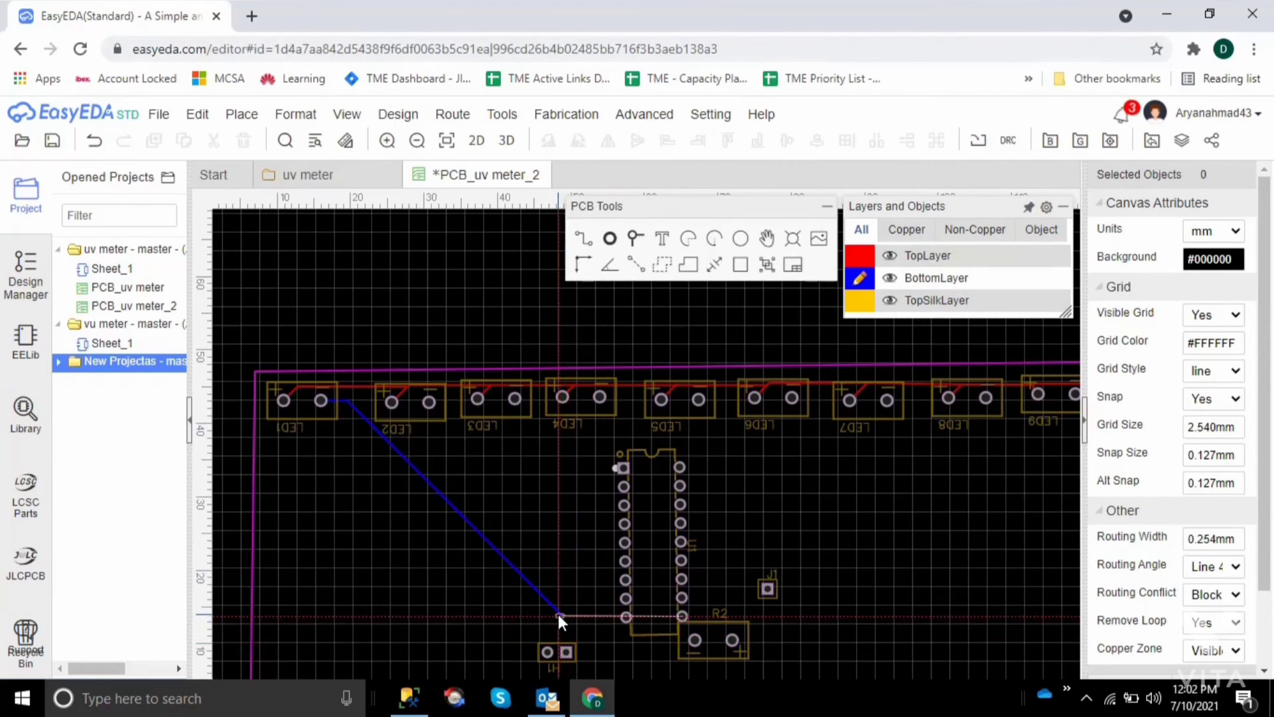
pyautogui.click(619, 650)
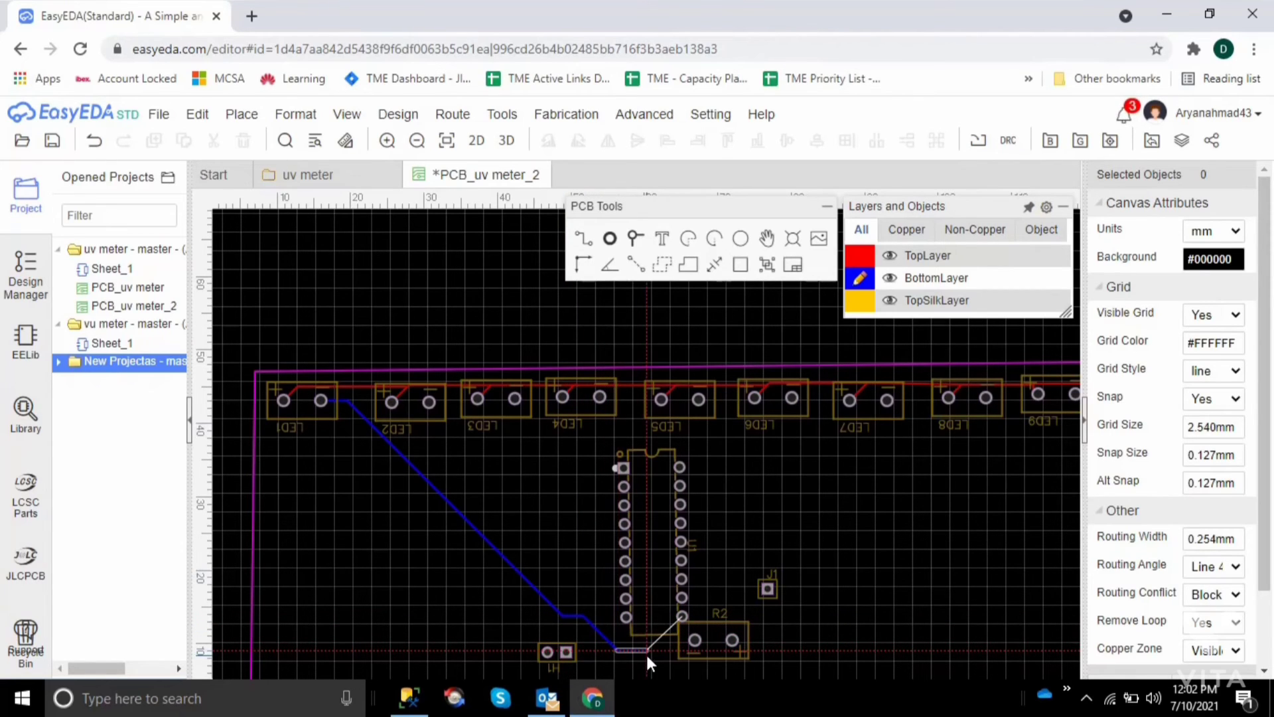
pyautogui.click(647, 651)
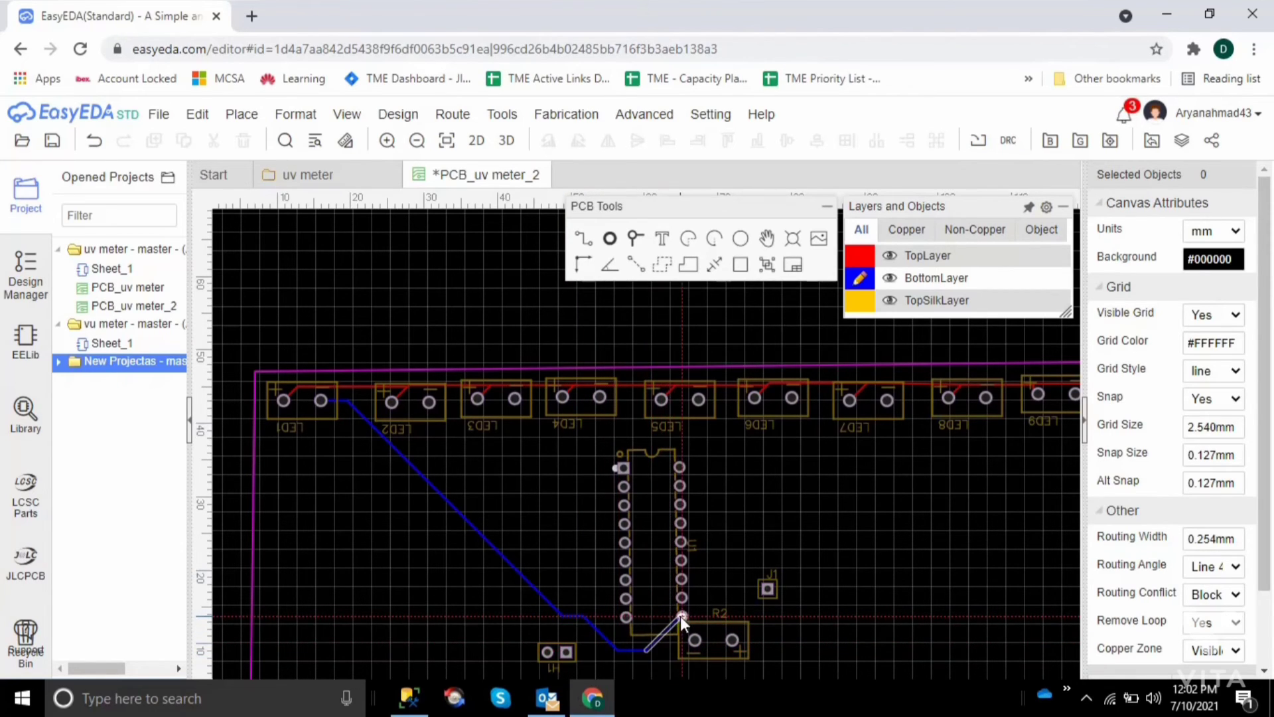
pyautogui.click(681, 617)
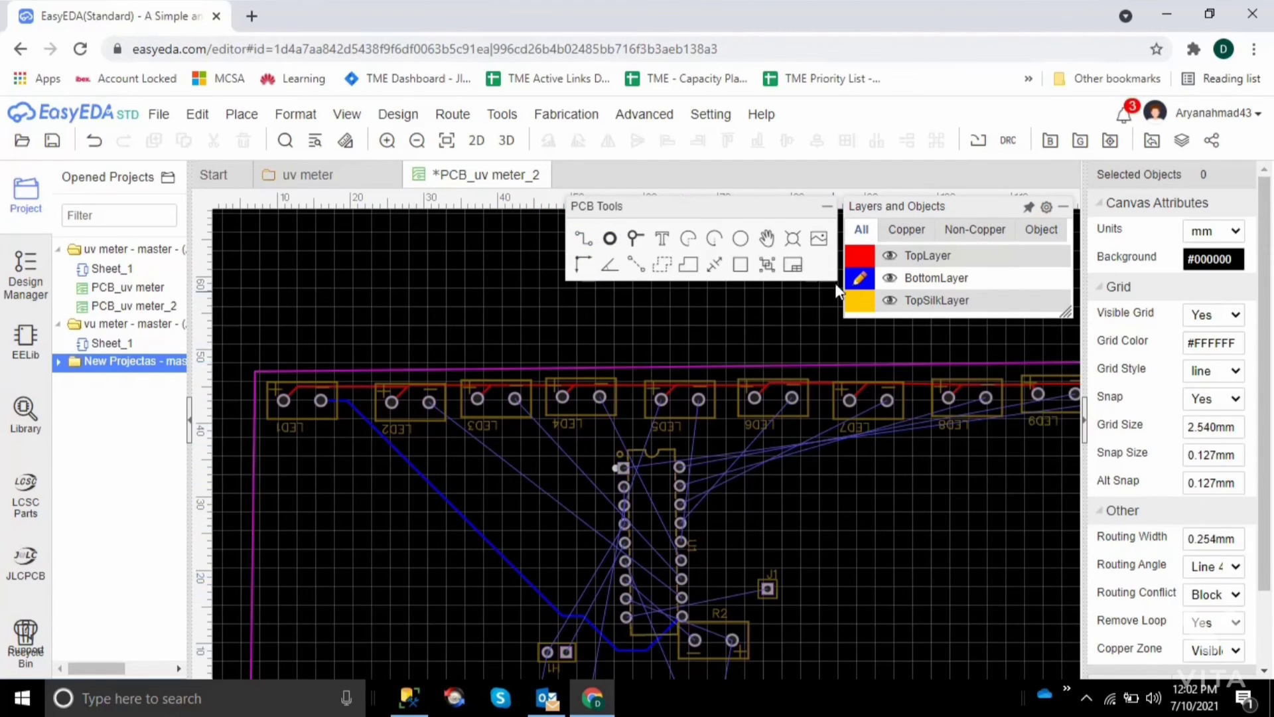
# Make TopLayer the active layer and start the Track tool
pyautogui.click(859, 255)
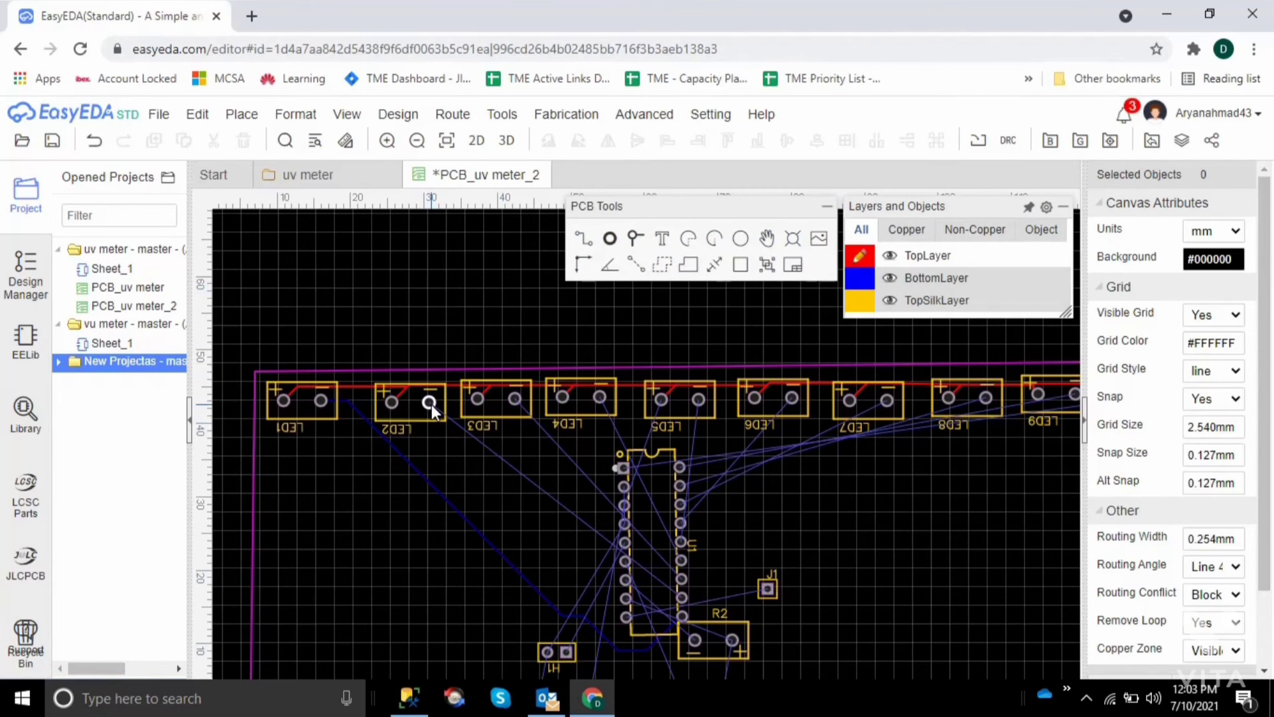
pyautogui.click(583, 238)
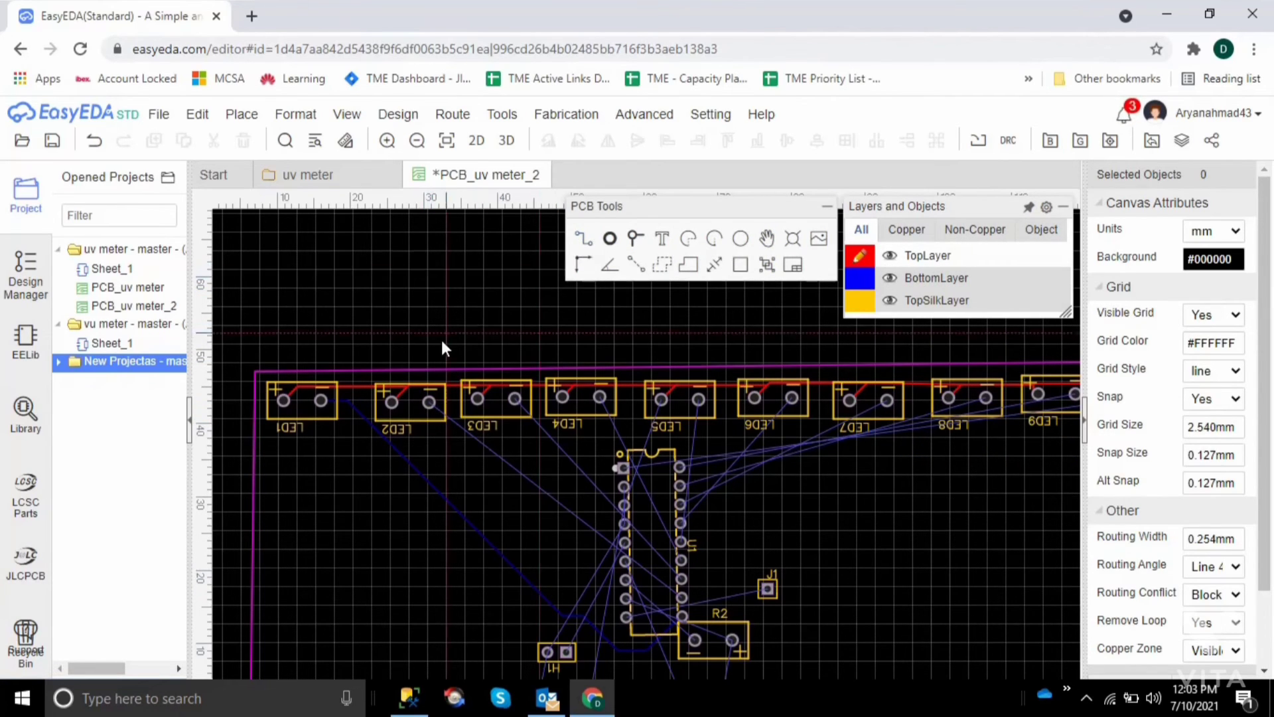
pyautogui.click(429, 403)
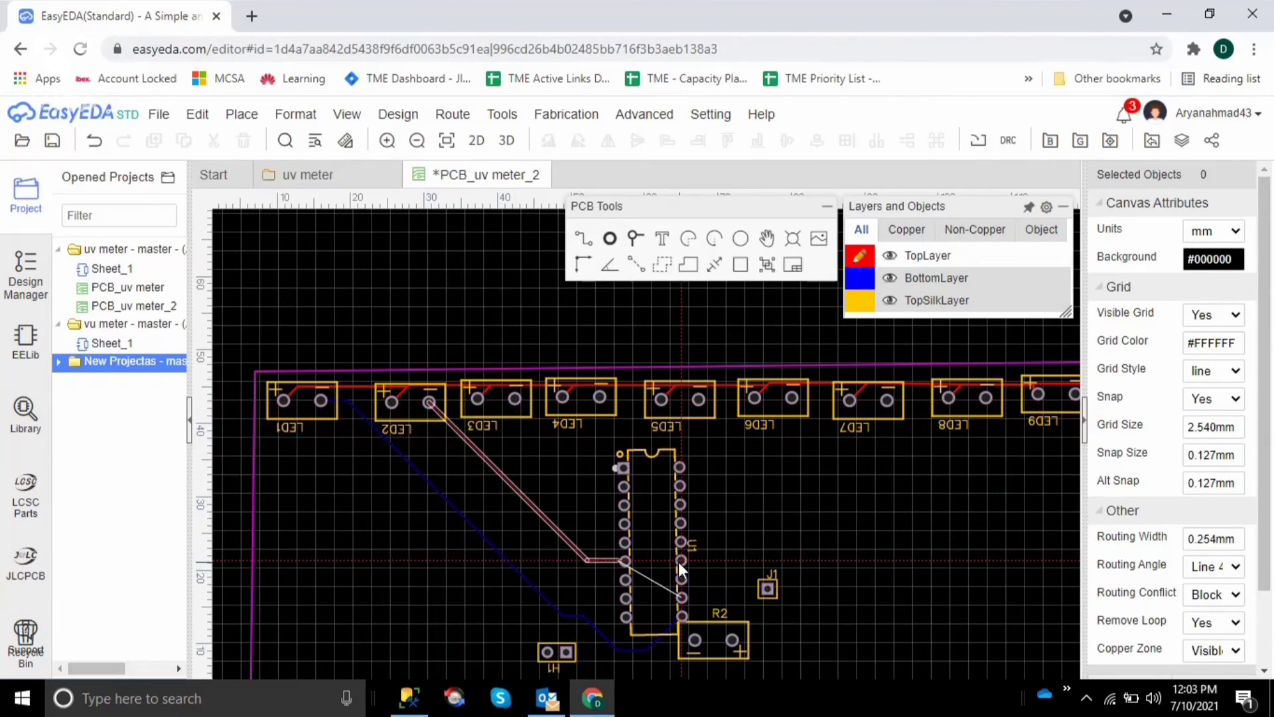
pyautogui.click(624, 638)
pyautogui.rightClick(588, 604)
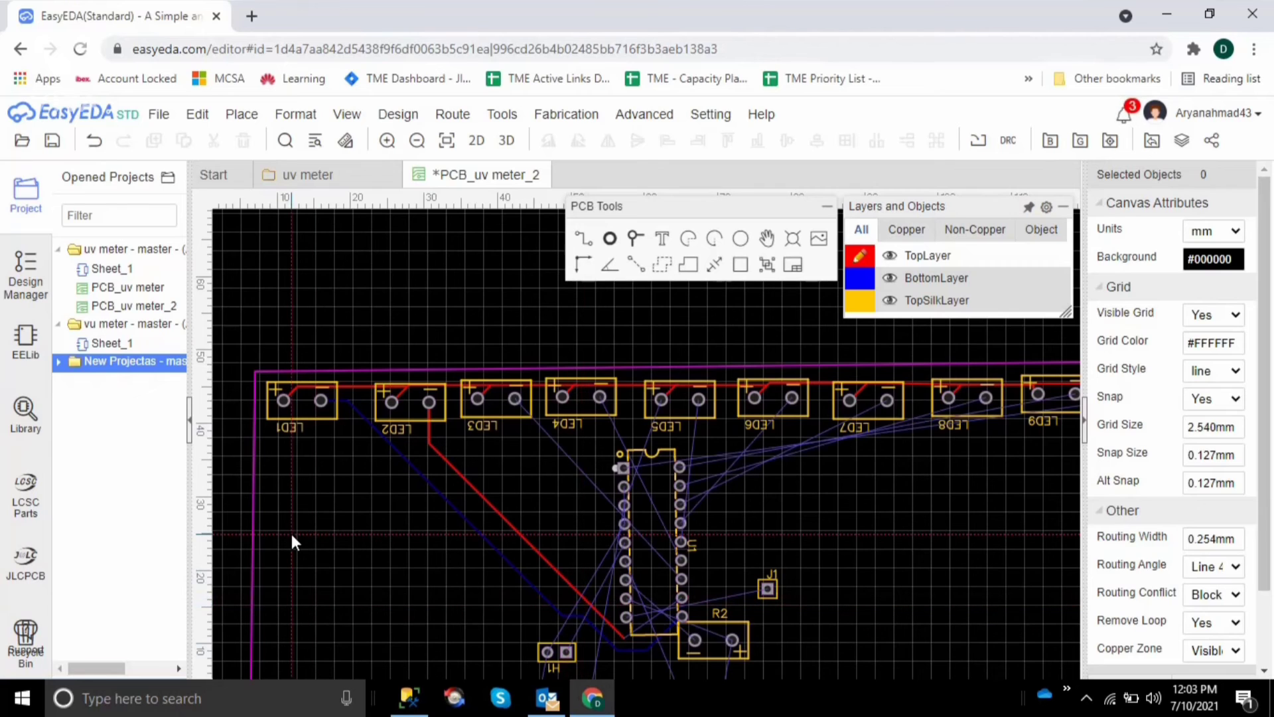
pyautogui.click(94, 141)
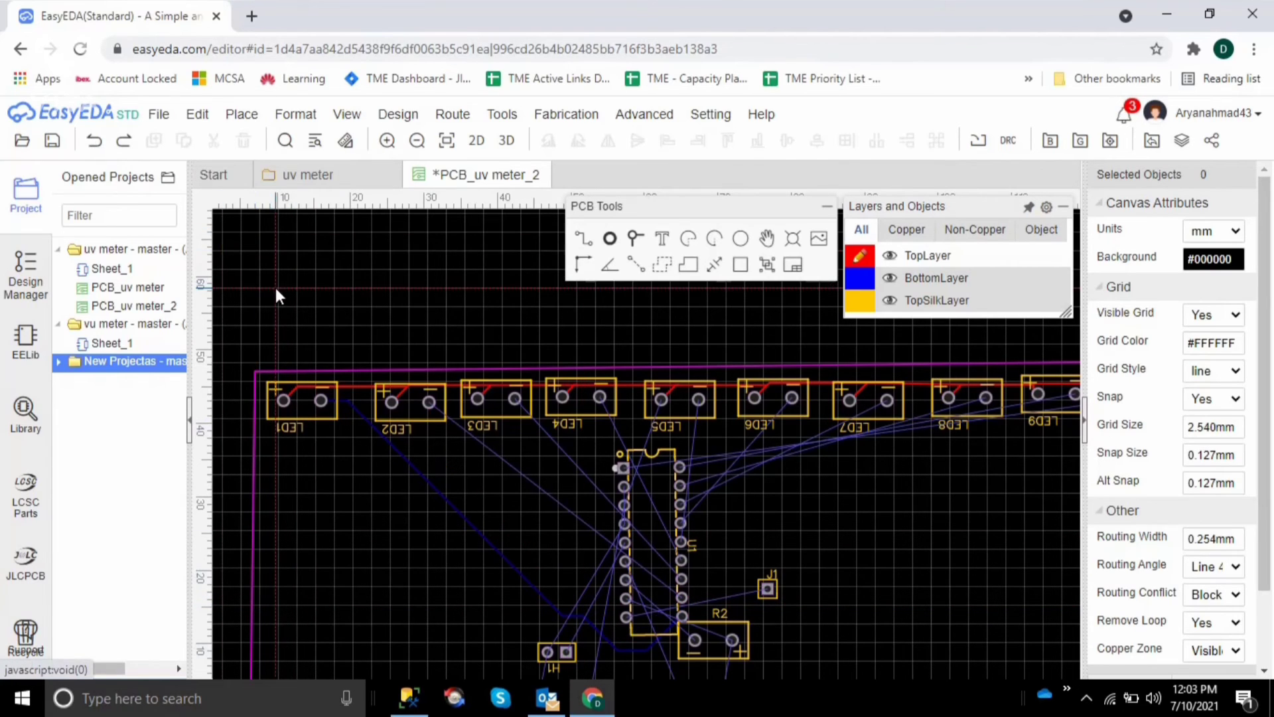
# Route a TopLayer track from LED2's negative pad around U1's lower end to the second-lowest pad of its right column
pyautogui.click(432, 406)
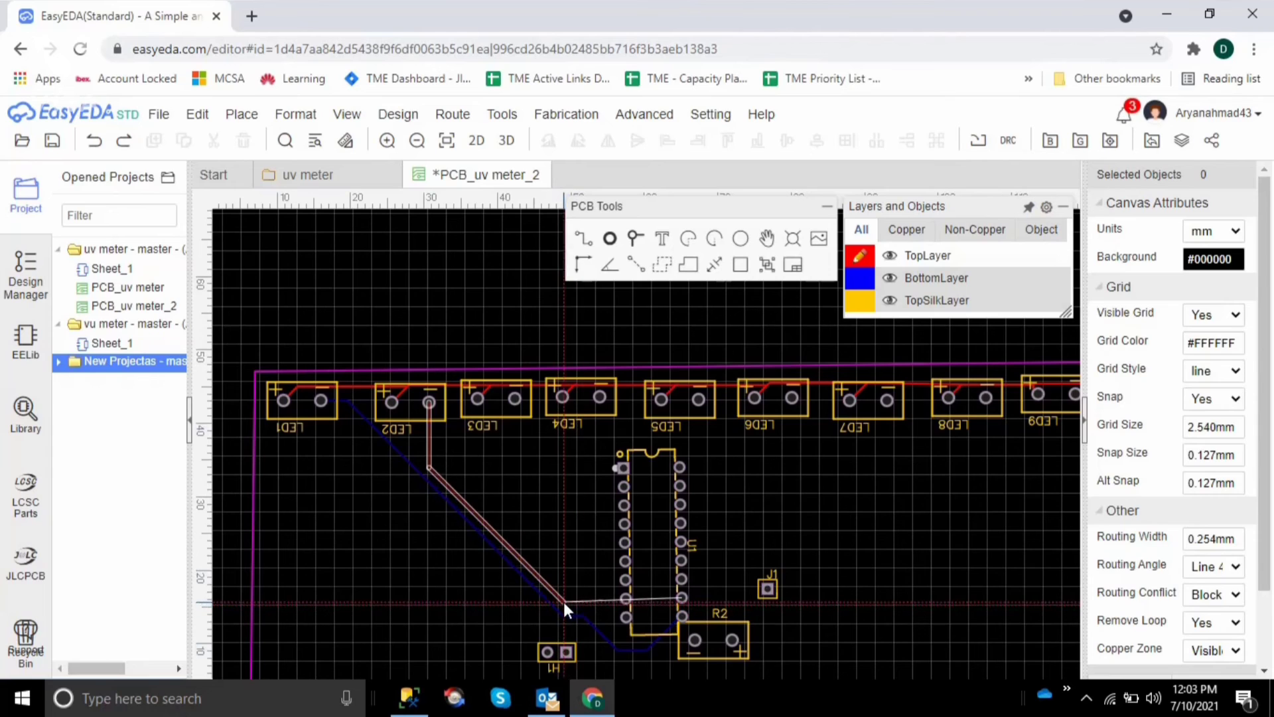
pyautogui.click(570, 604)
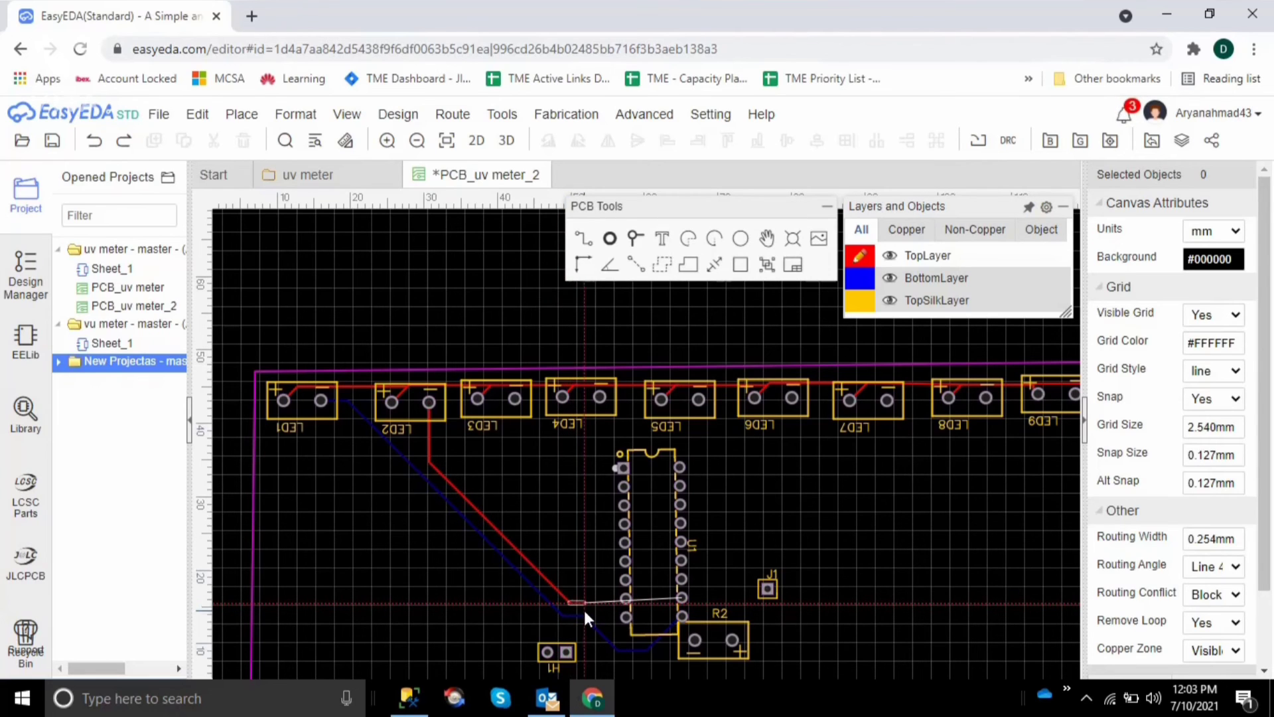
pyautogui.click(617, 633)
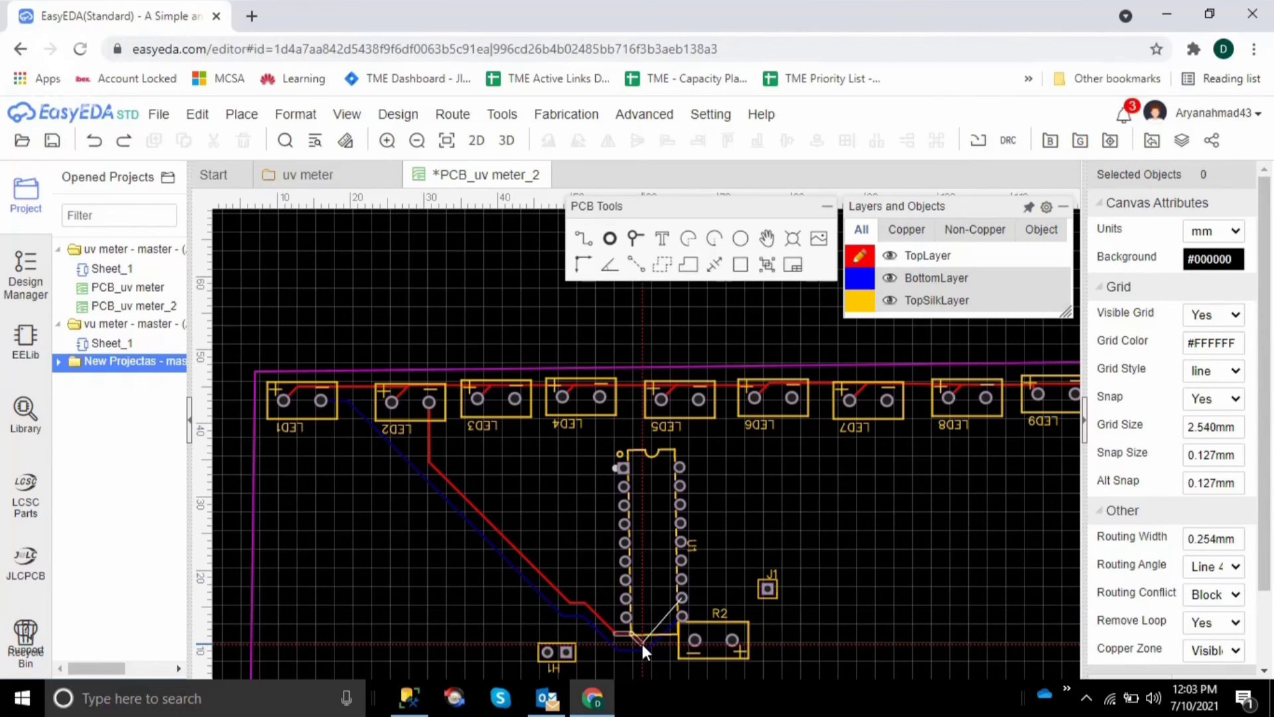
pyautogui.click(642, 644)
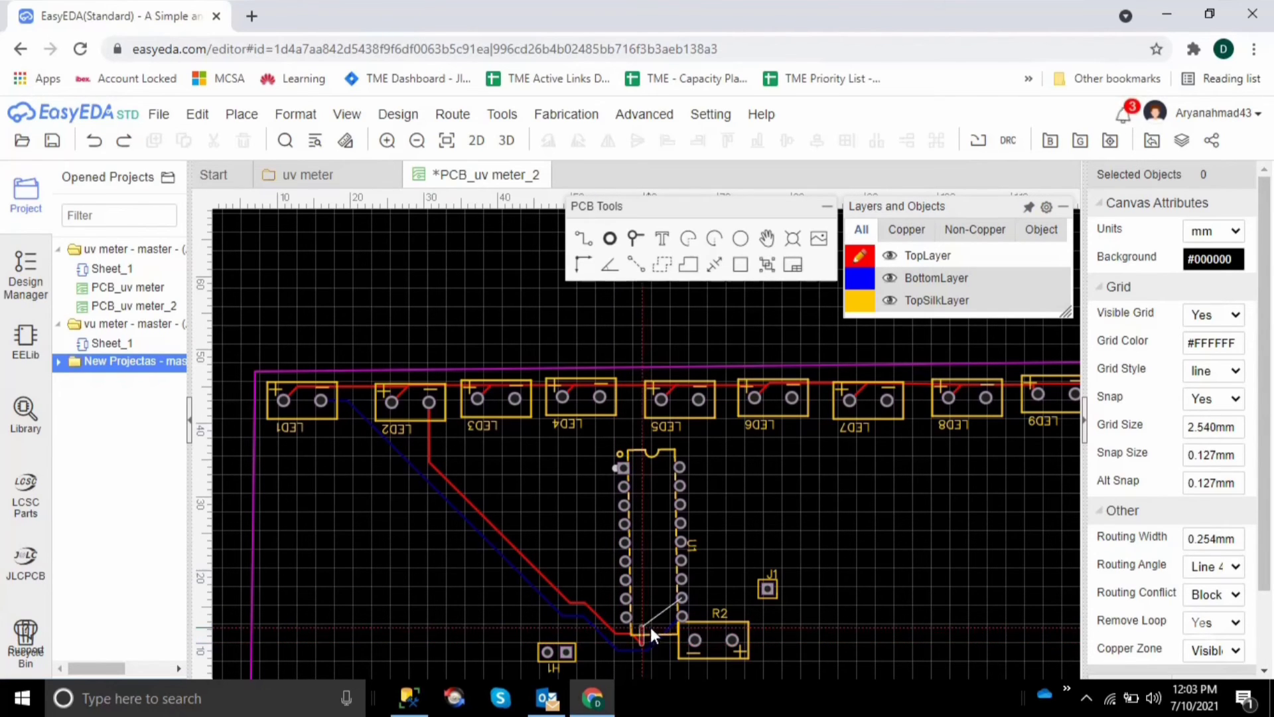
pyautogui.click(680, 596)
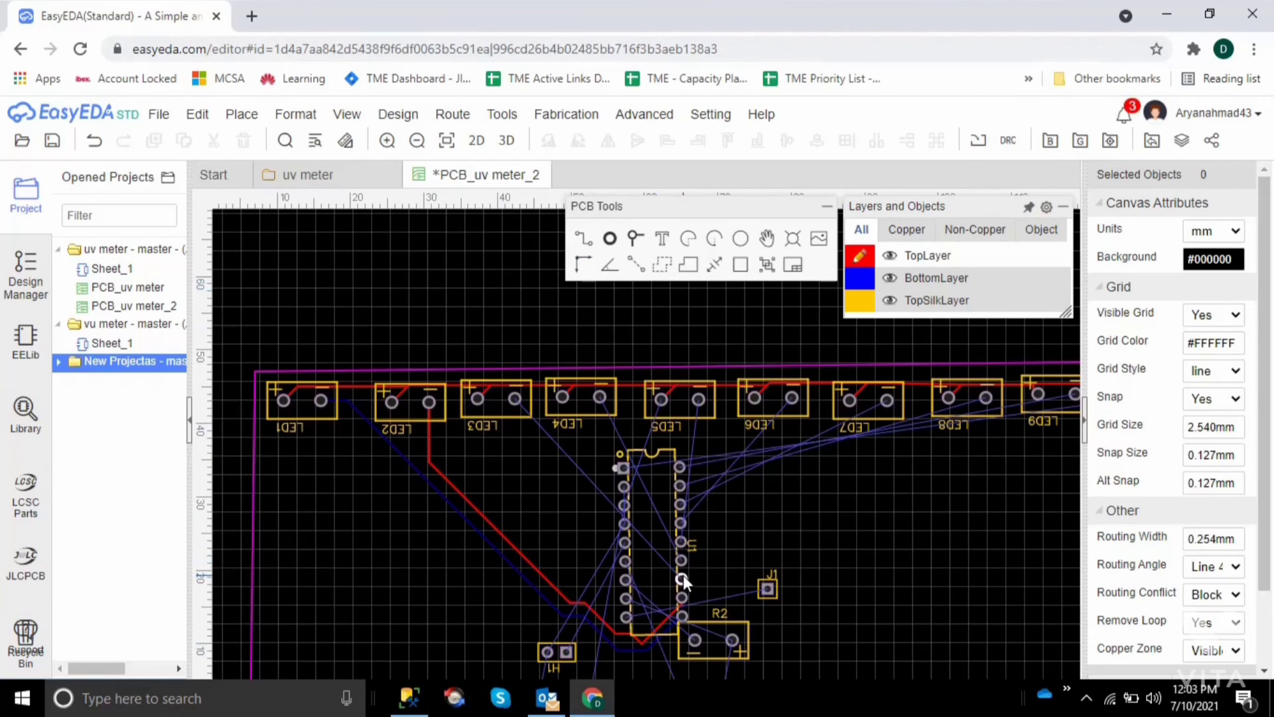
# Route a TopLayer track from LED3's negative pad through the middle of U1 to the third-lowest pad of its right column
pyautogui.click(516, 399)
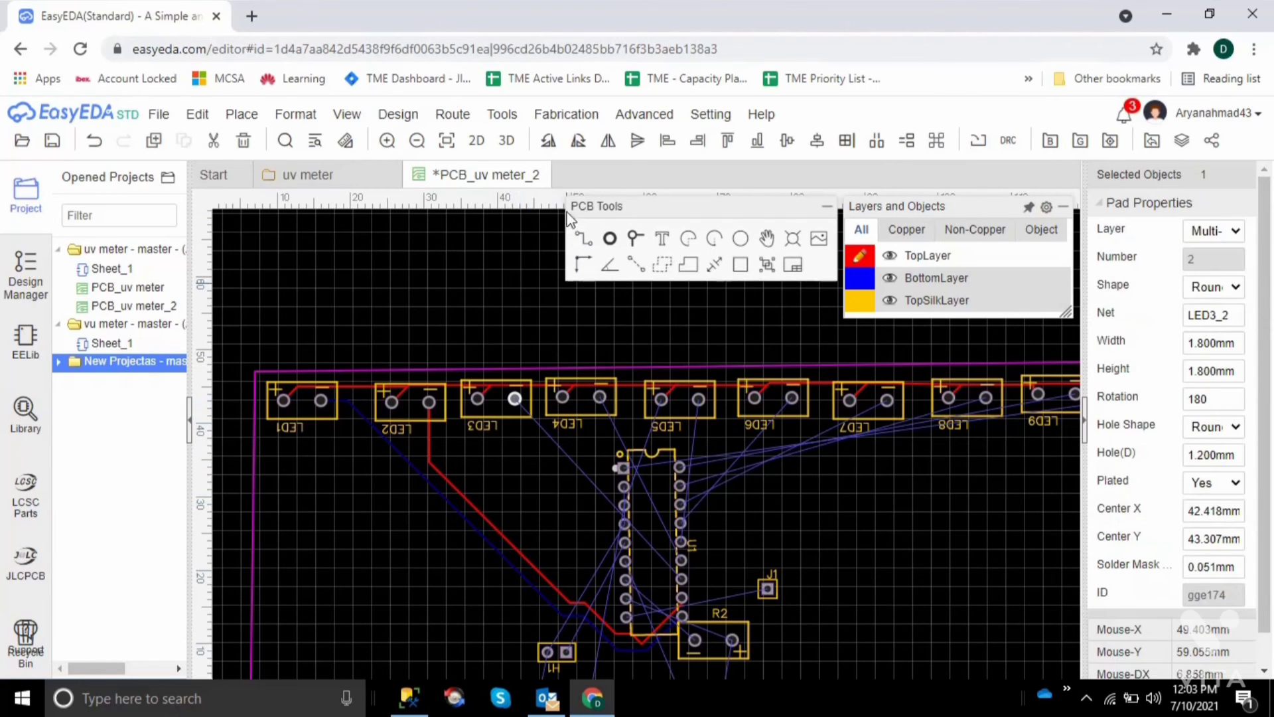
pyautogui.click(546, 335)
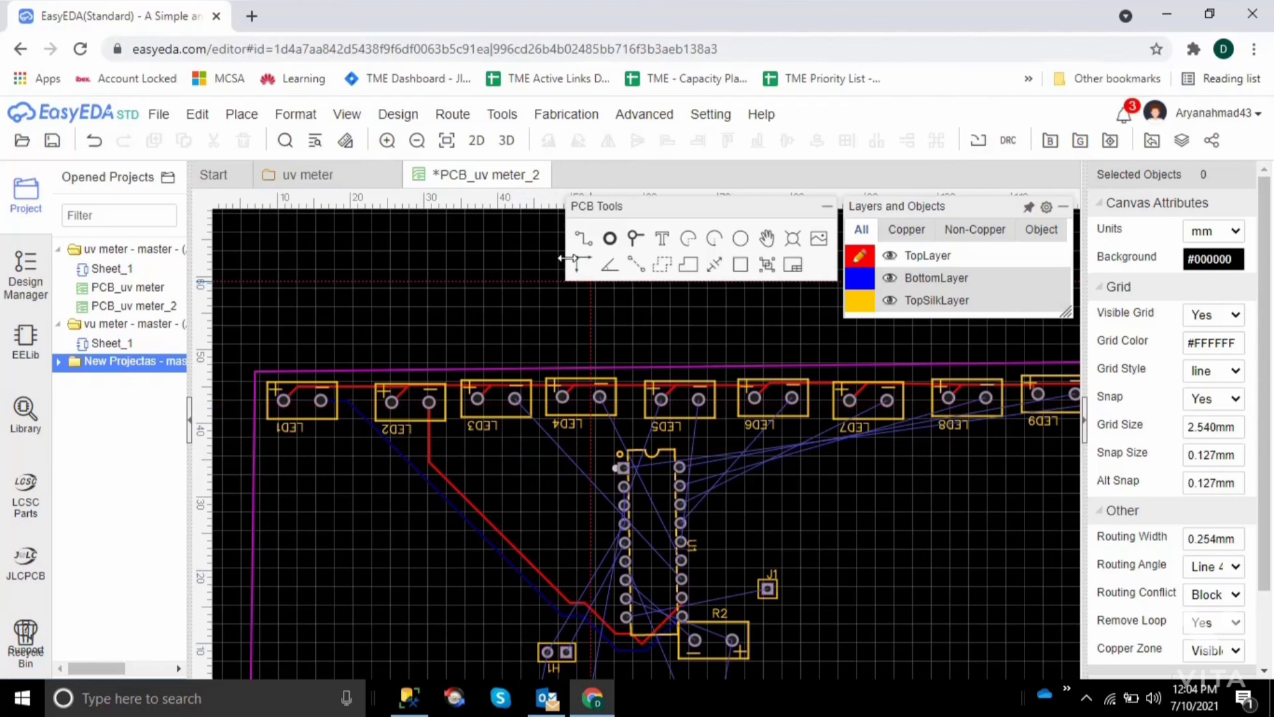
pyautogui.click(583, 243)
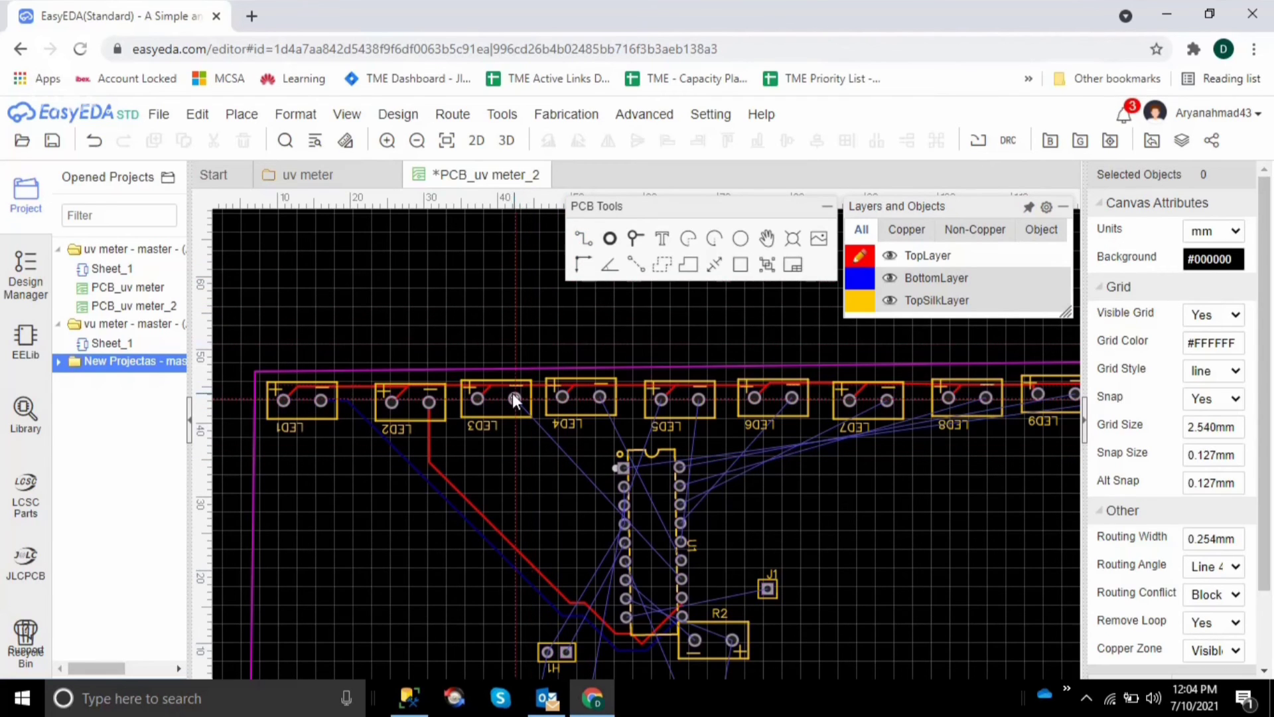
pyautogui.click(524, 405)
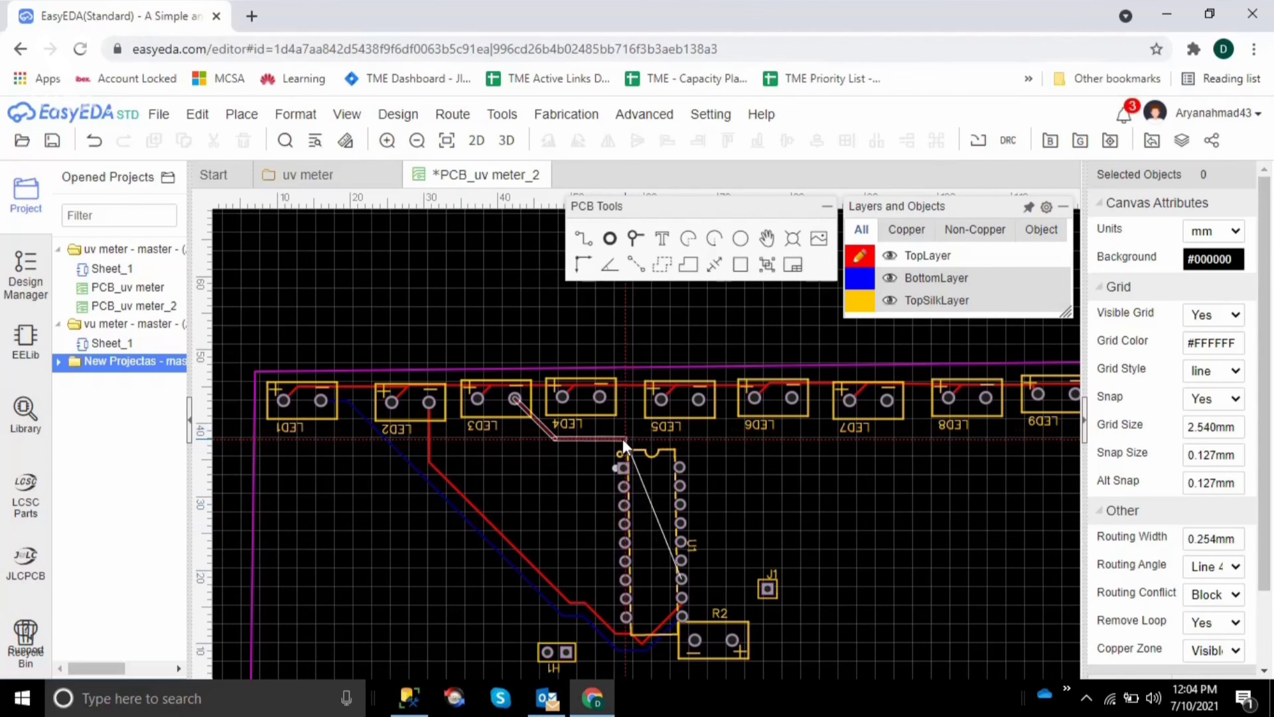
pyautogui.click(647, 437)
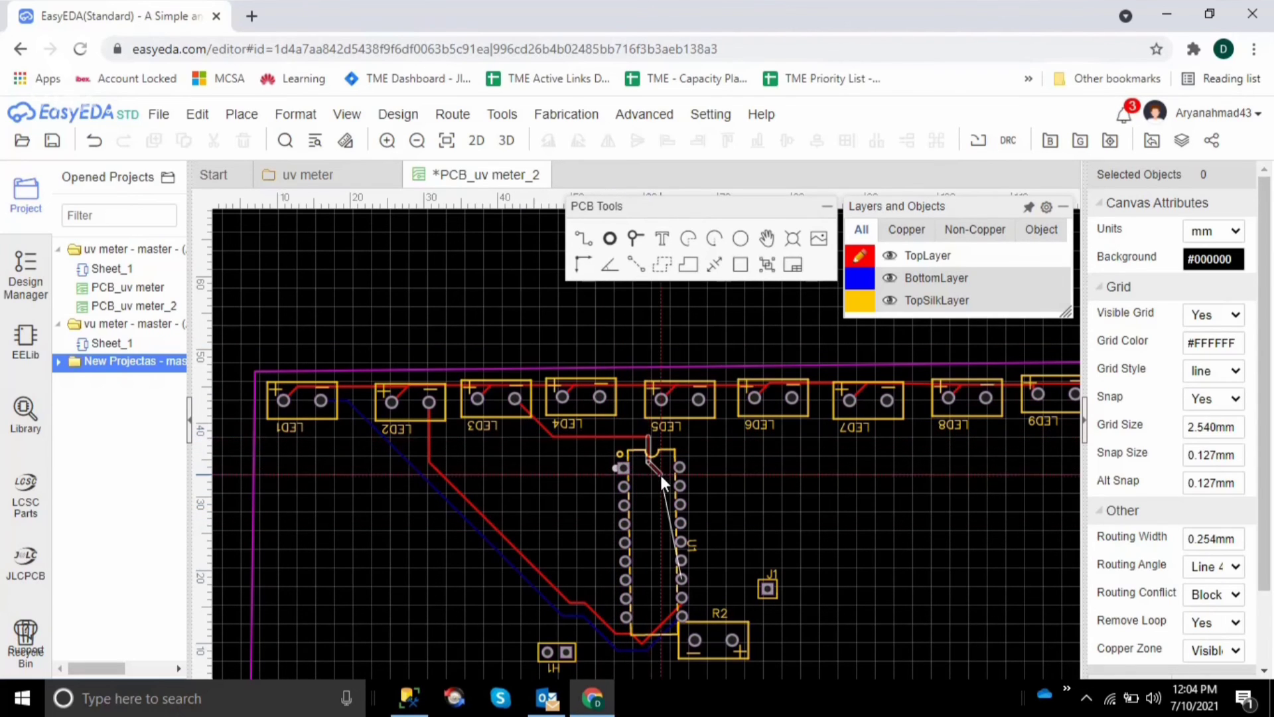
pyautogui.click(682, 577)
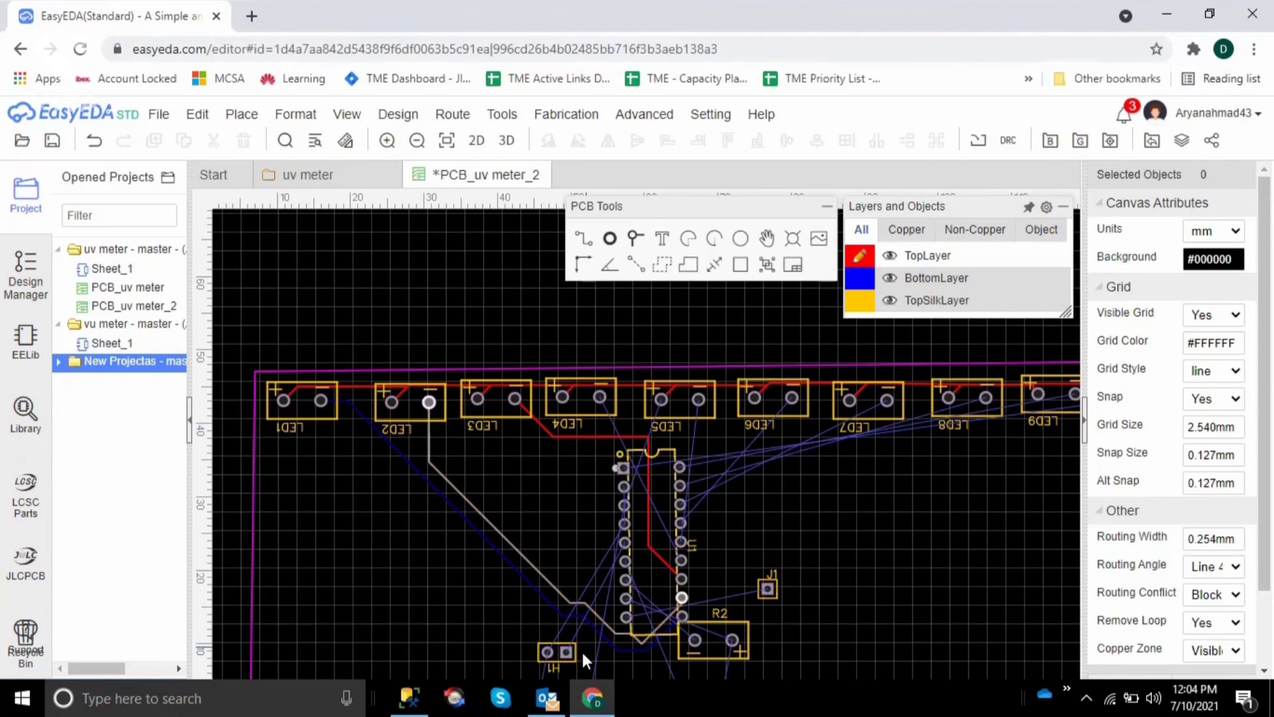
# Route a BottomLayer track from LED5's negative pad around U1's right side to the fifth-lowest pad of its right column, and save the PCB
pyautogui.moveTo(856, 273)
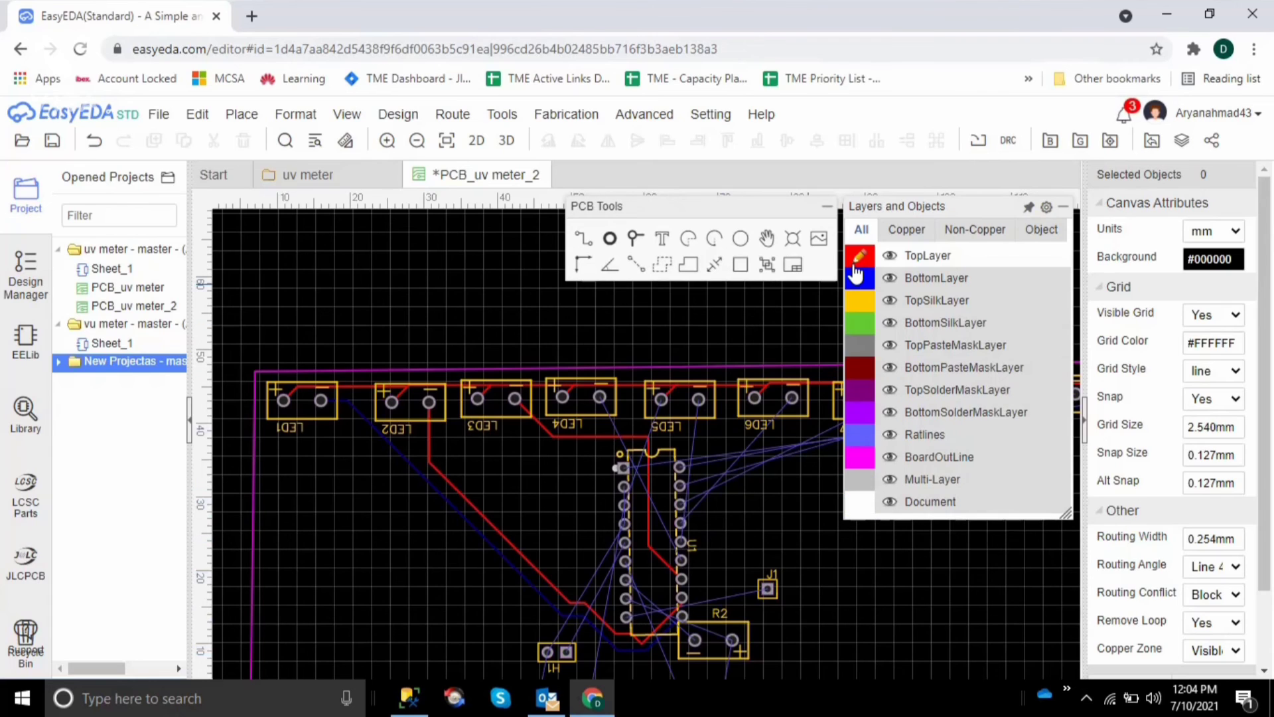
pyautogui.click(859, 278)
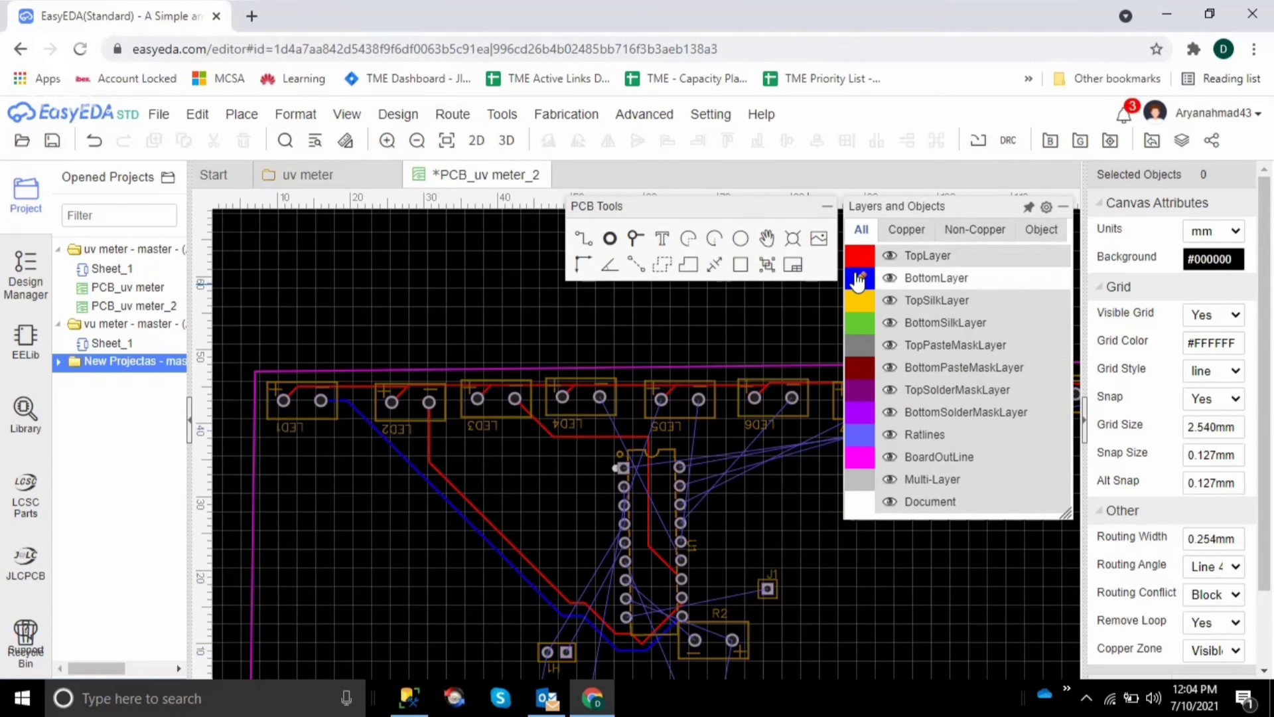
pyautogui.click(662, 401)
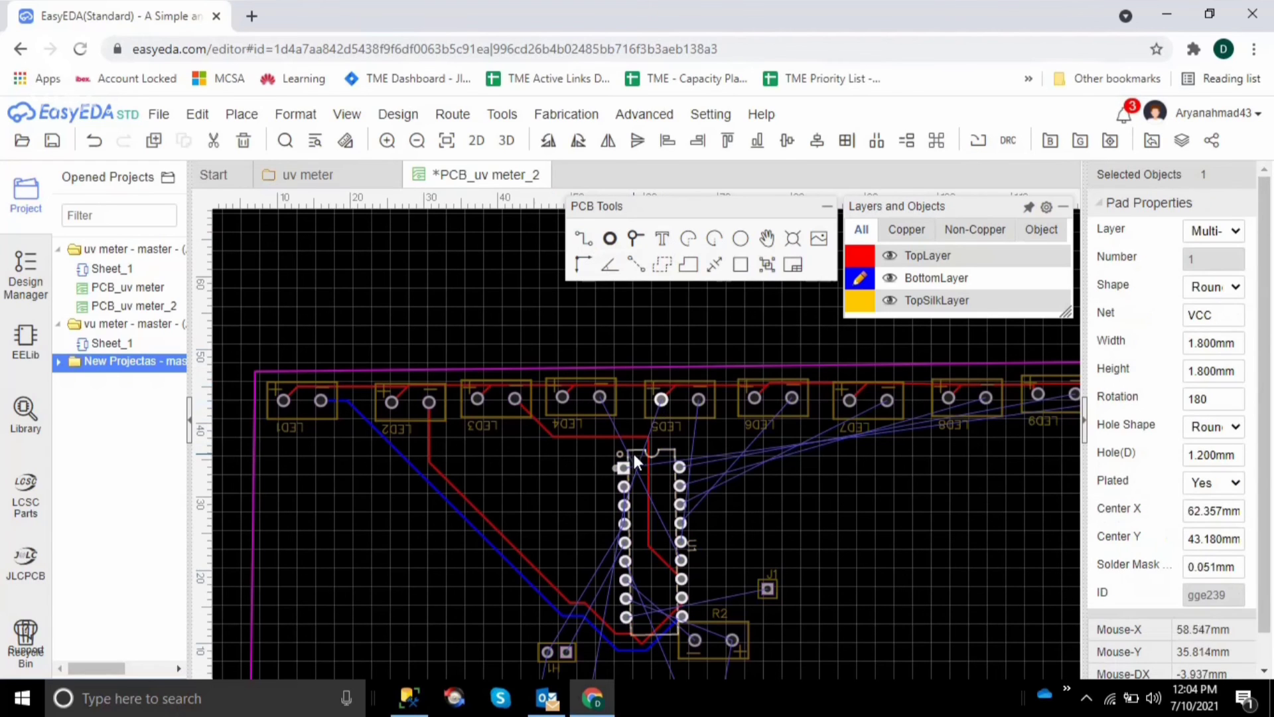
pyautogui.click(584, 240)
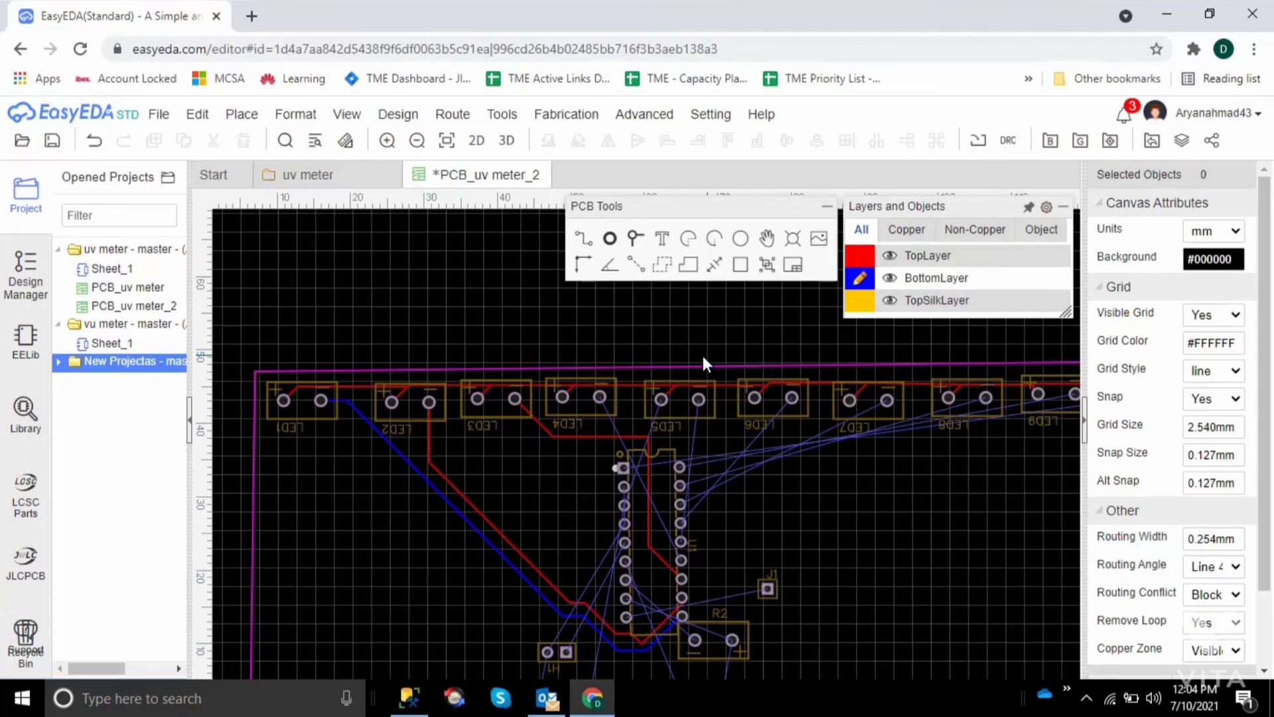
pyautogui.click(698, 400)
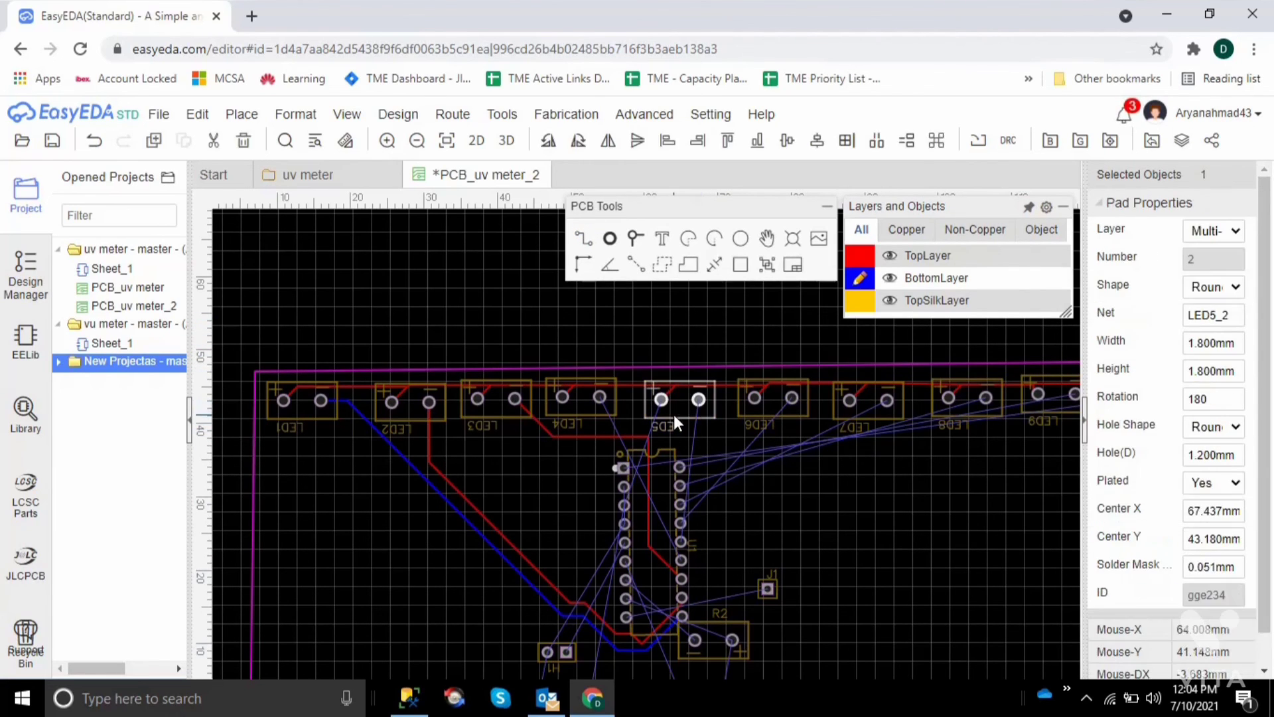
pyautogui.click(584, 239)
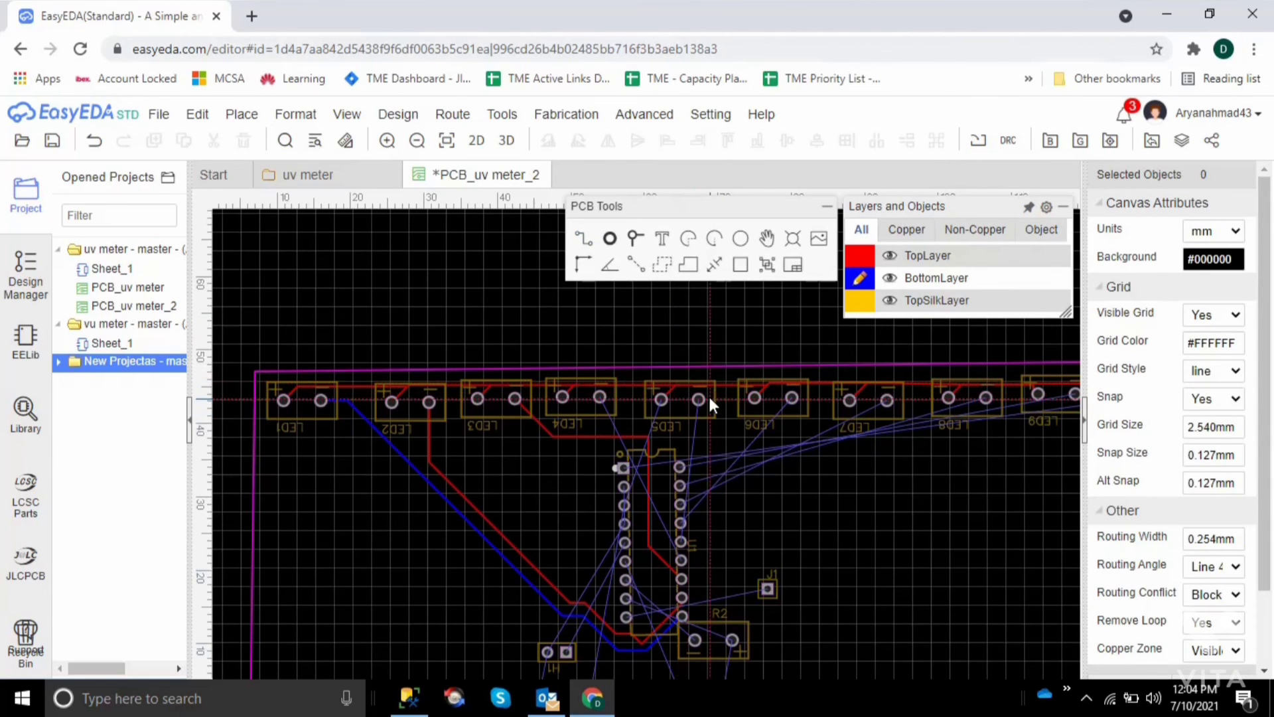
pyautogui.click(697, 397)
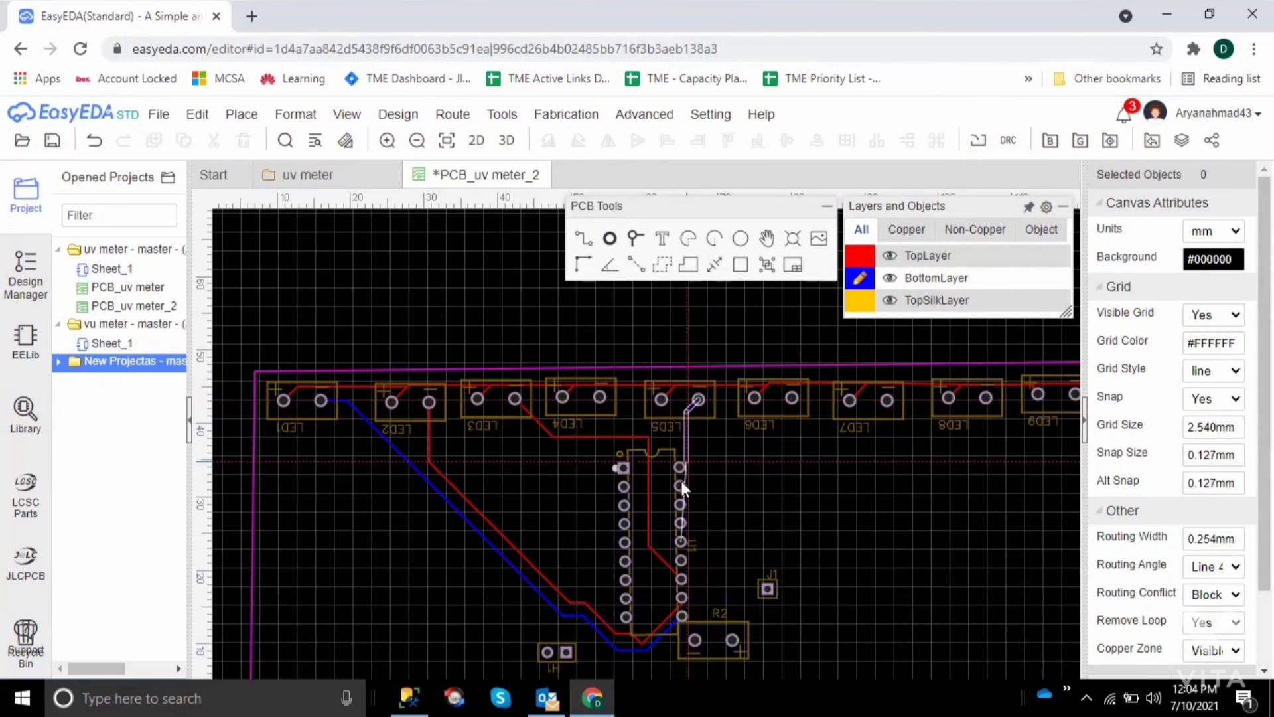
pyautogui.click(735, 531)
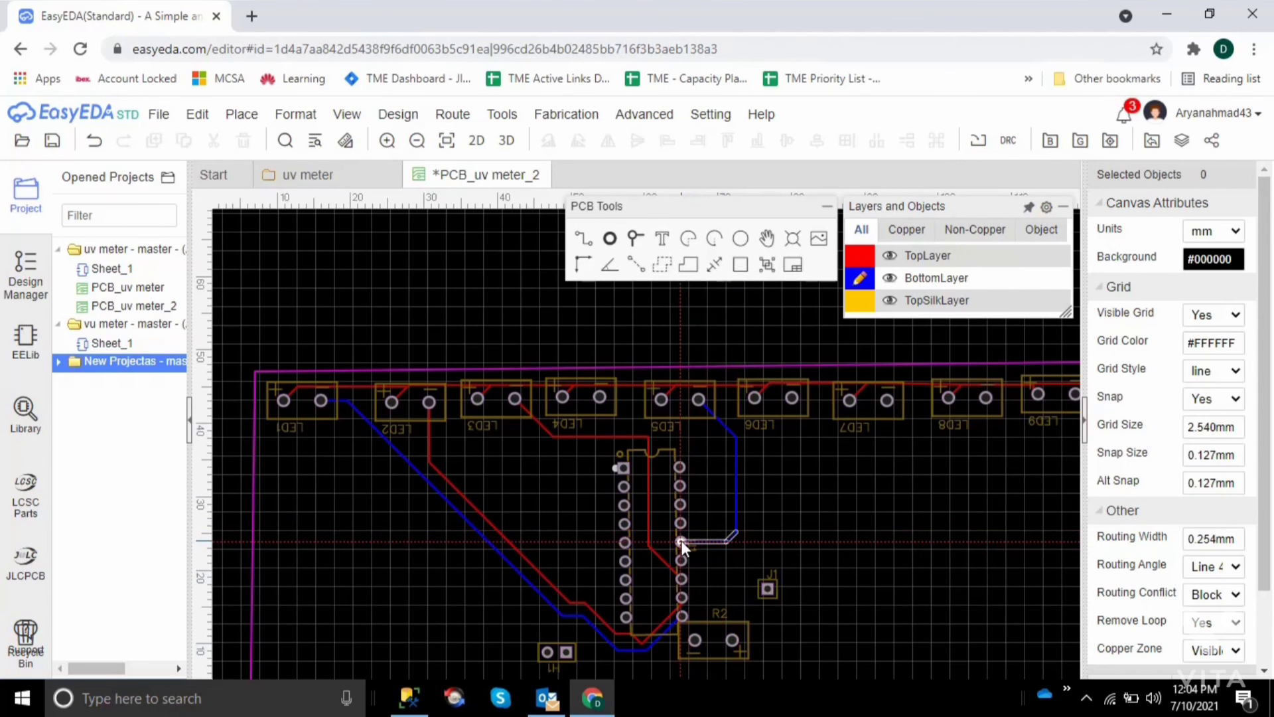
pyautogui.click(681, 540)
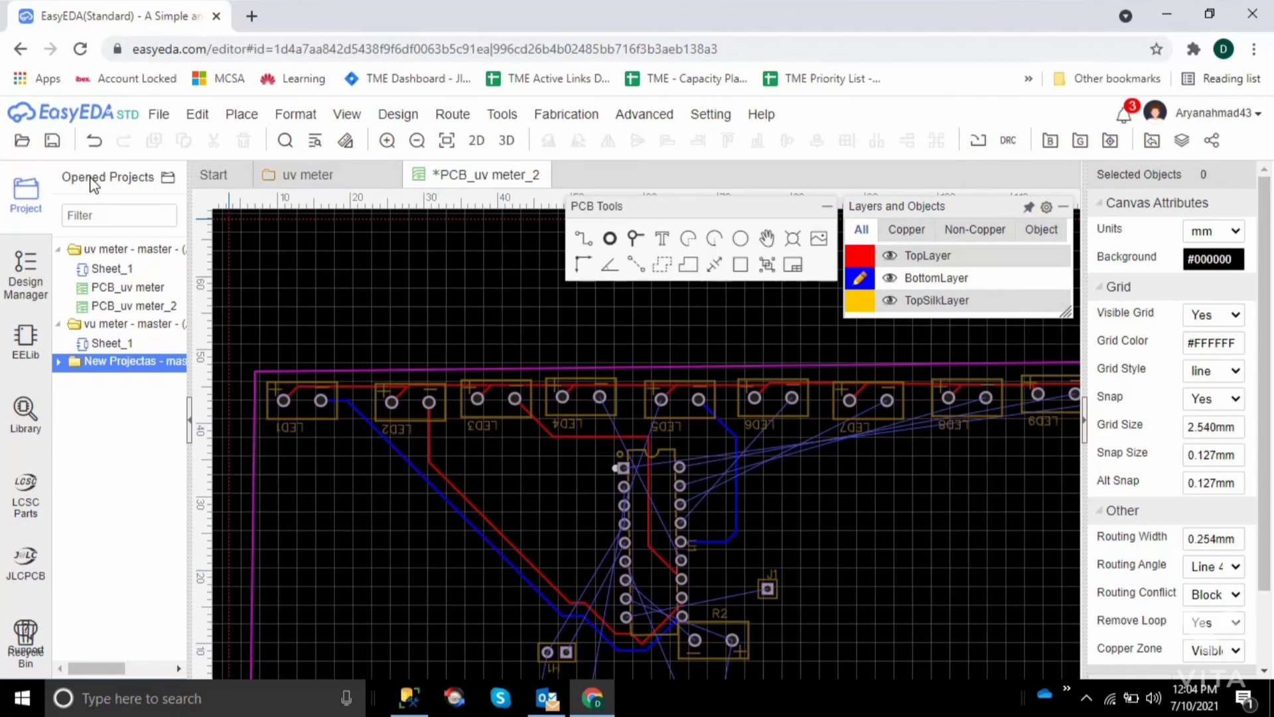
pyautogui.click(51, 142)
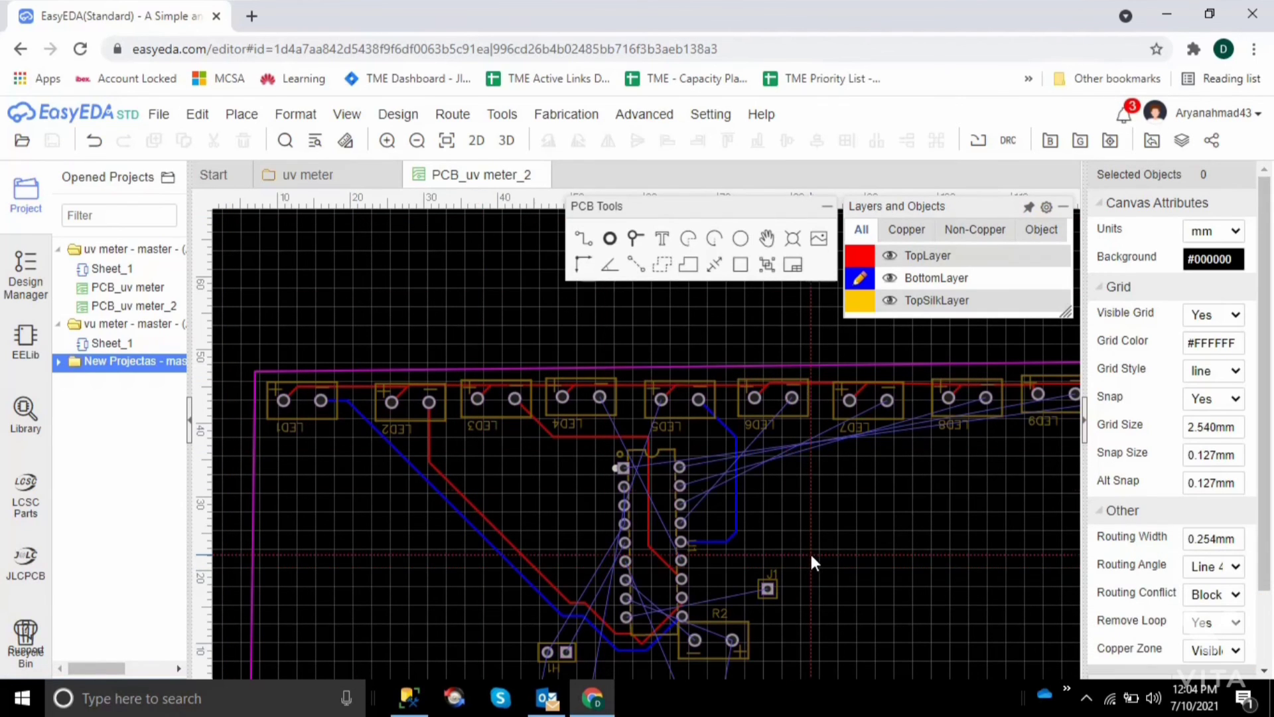
# Route a BottomLayer track from LED4's negative pad down through the middle of U1 to the fourth-lowest pad of its right column
pyautogui.click(600, 396)
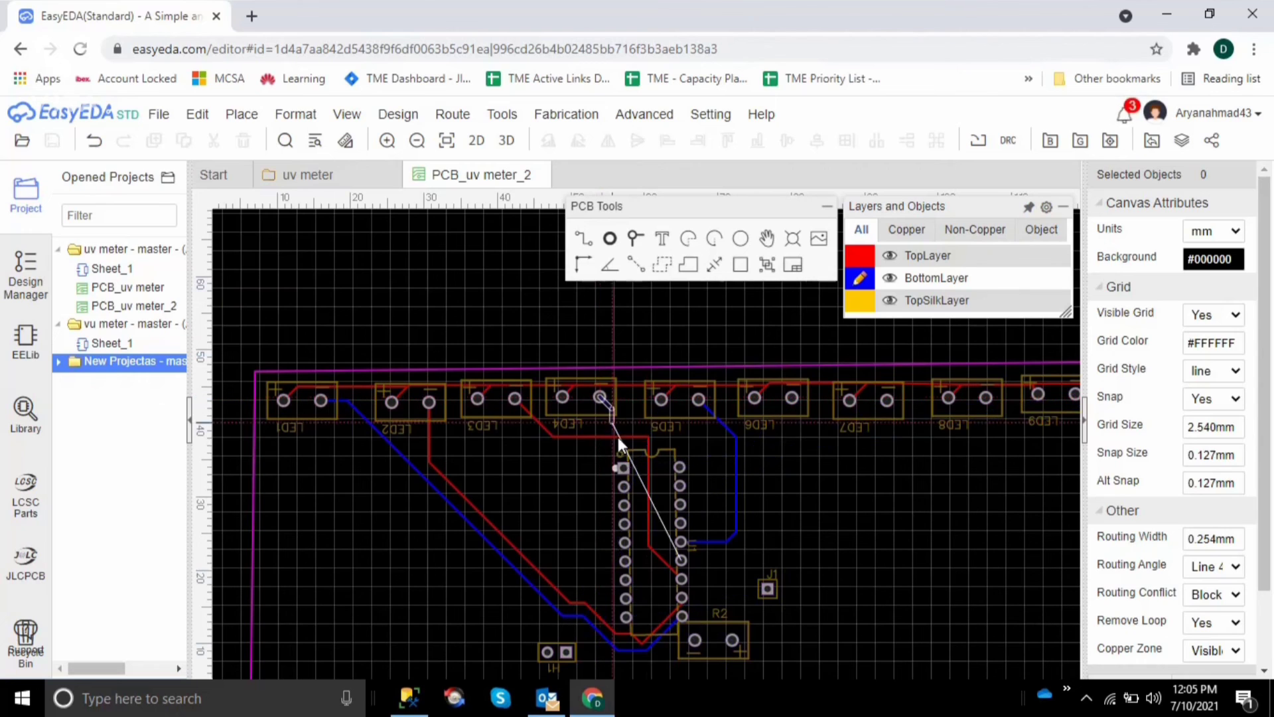
pyautogui.click(655, 477)
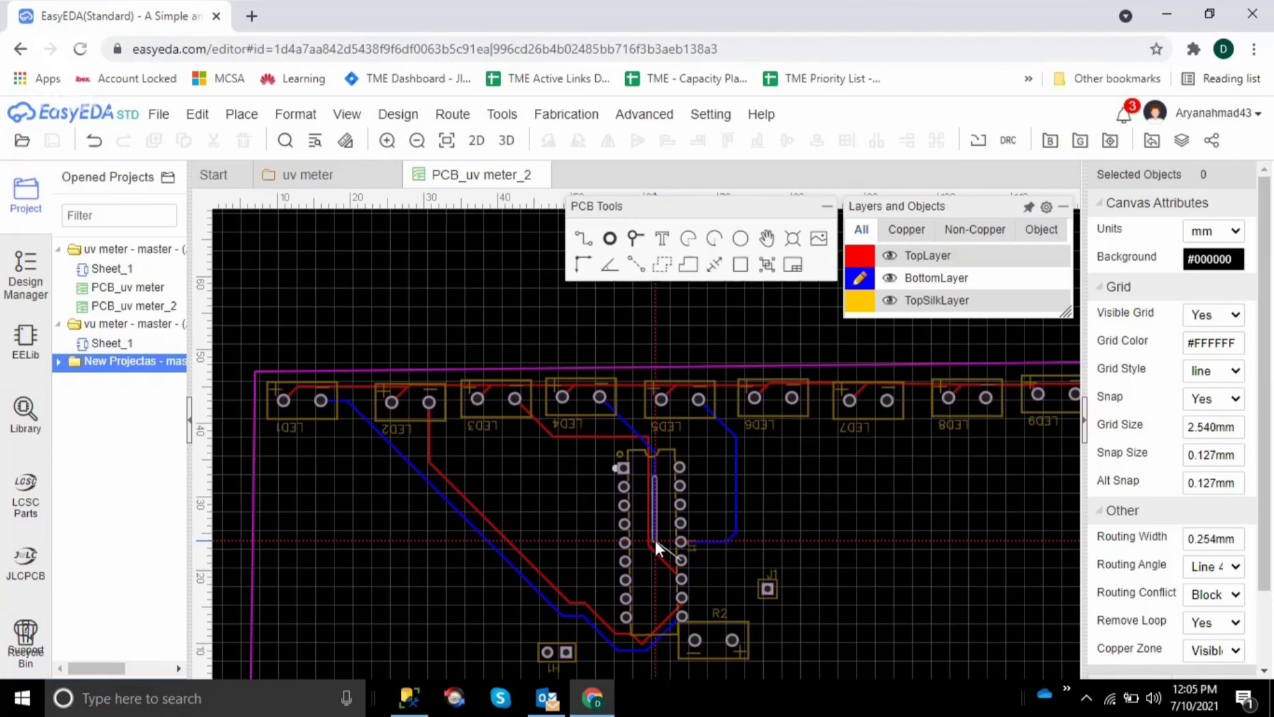
pyautogui.click(655, 540)
pyautogui.click(684, 559)
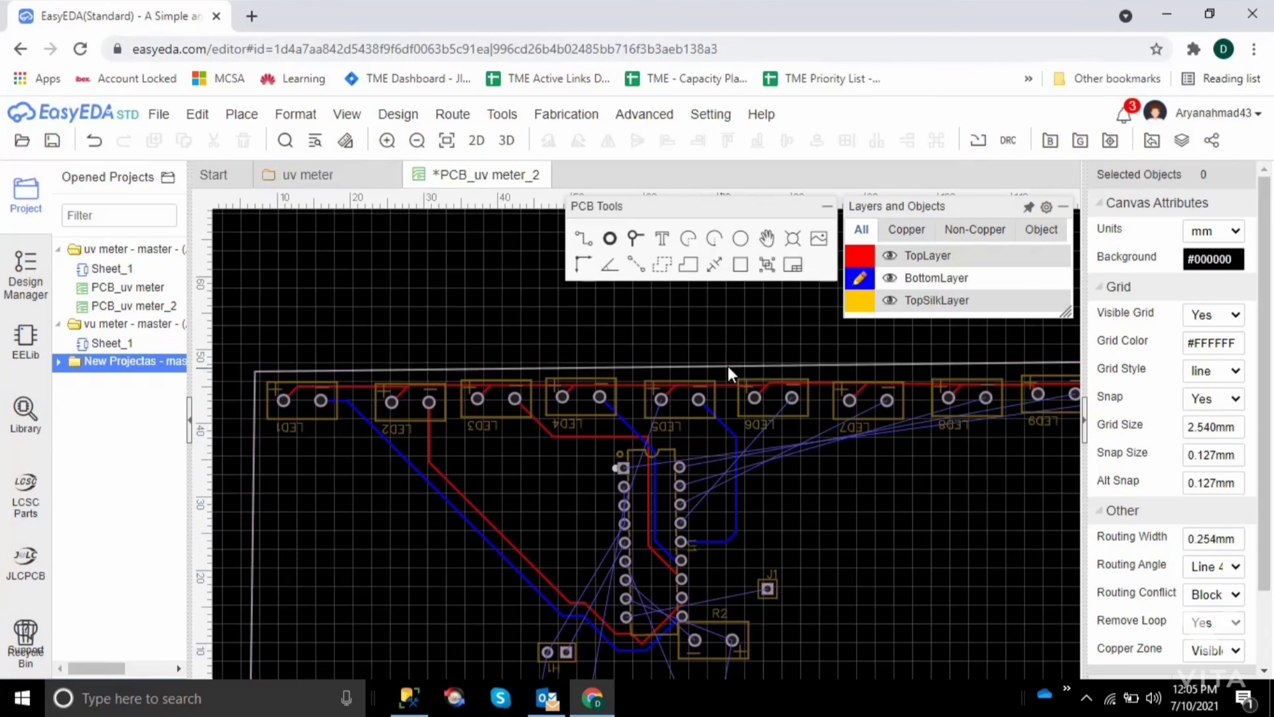
# Route a TopLayer track from LED6's negative pad diagonally to the sixth-lowest pad of U1's right column
pyautogui.click(860, 255)
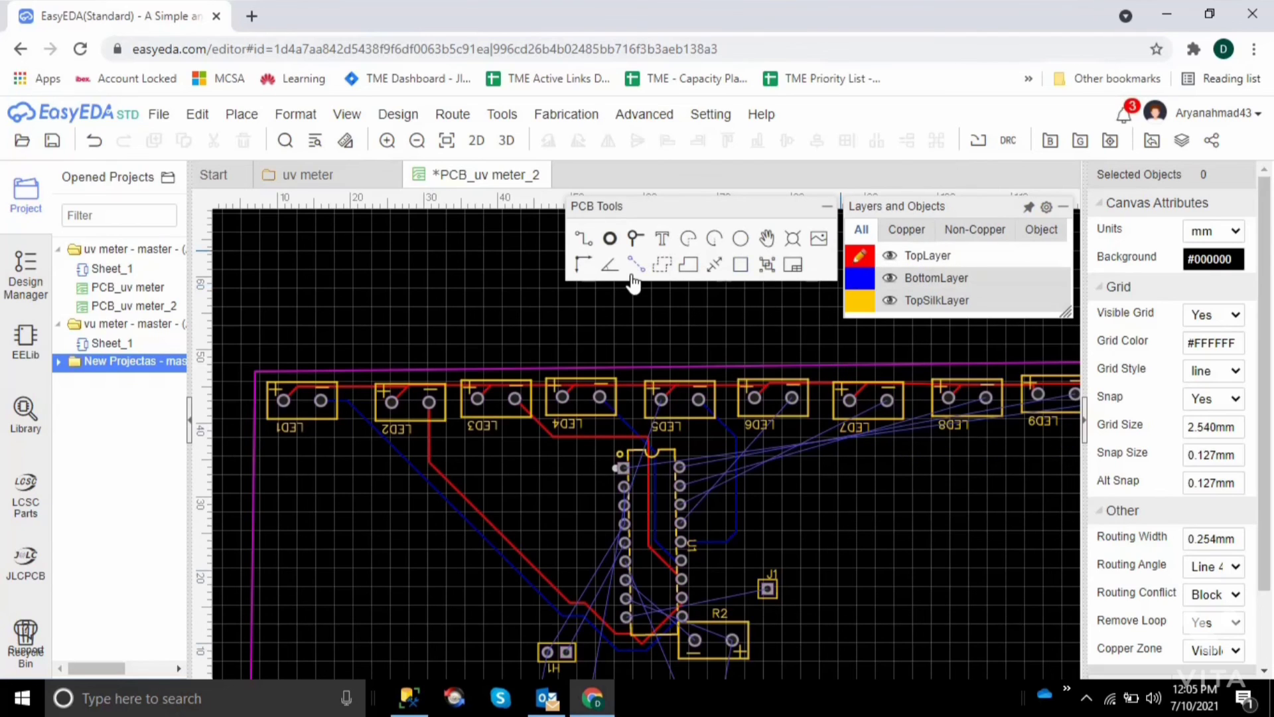
pyautogui.click(582, 239)
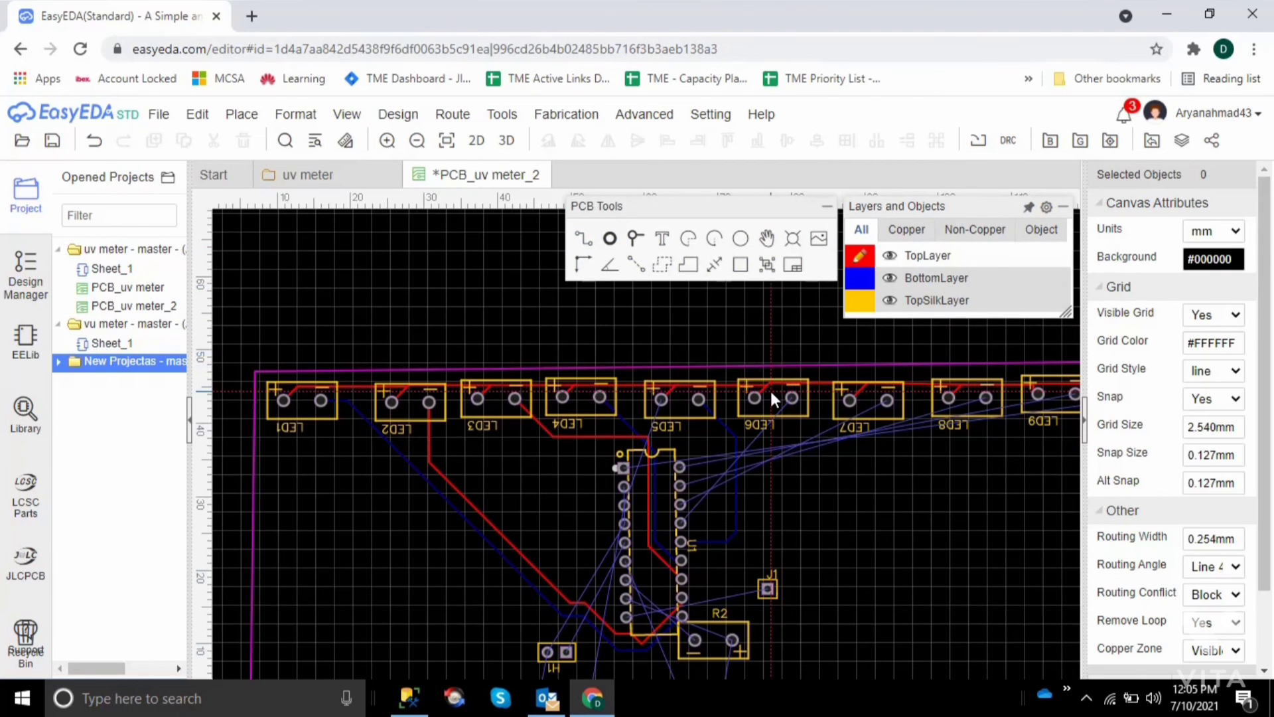
pyautogui.click(792, 399)
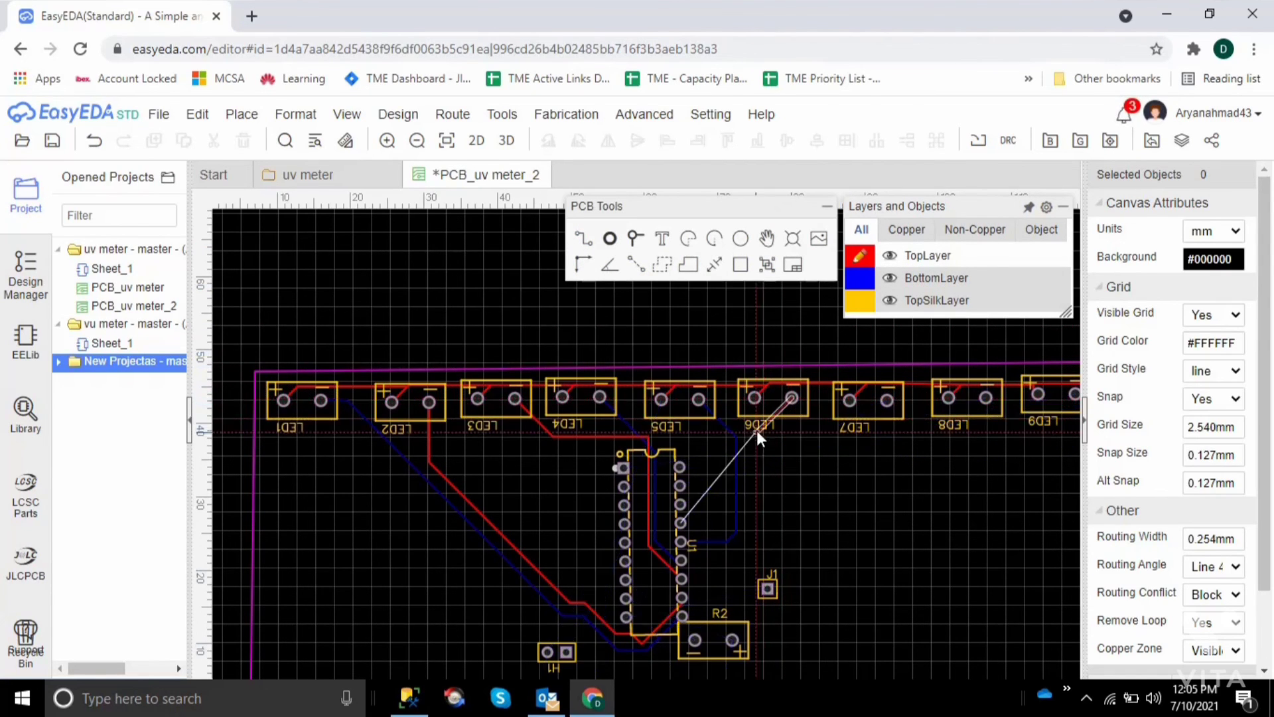
pyautogui.click(681, 523)
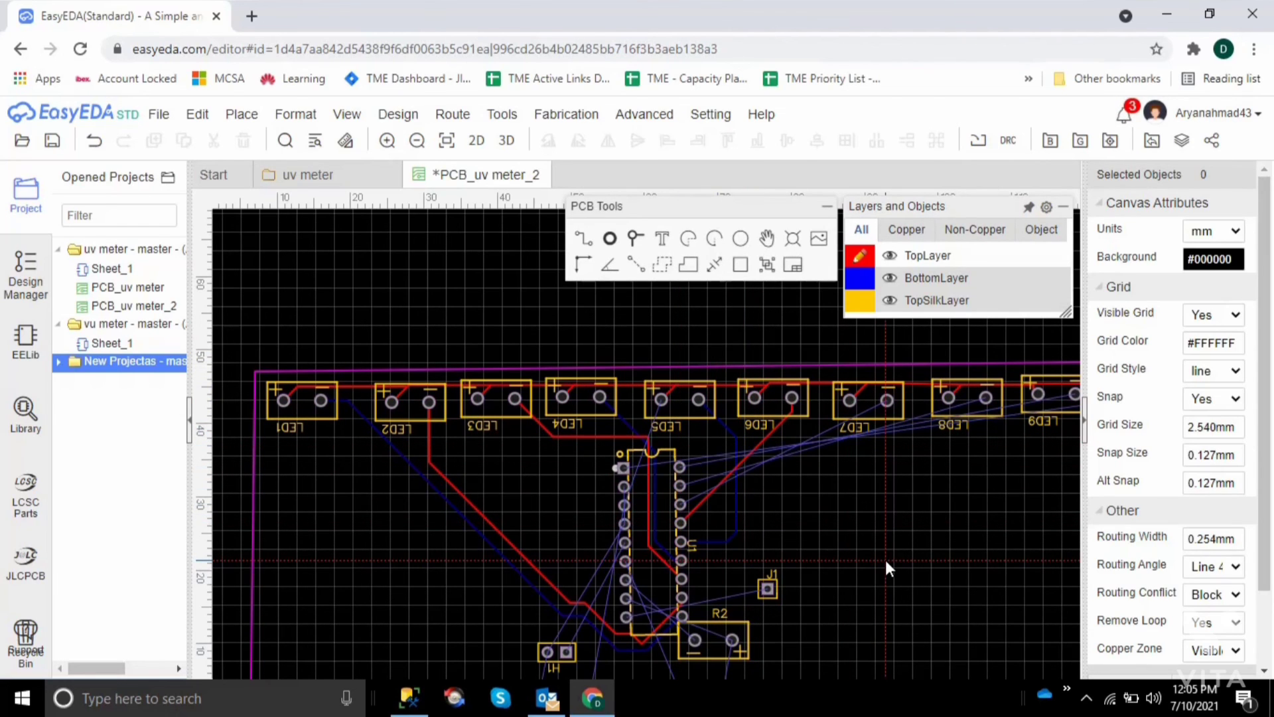
pyautogui.press('Escape')
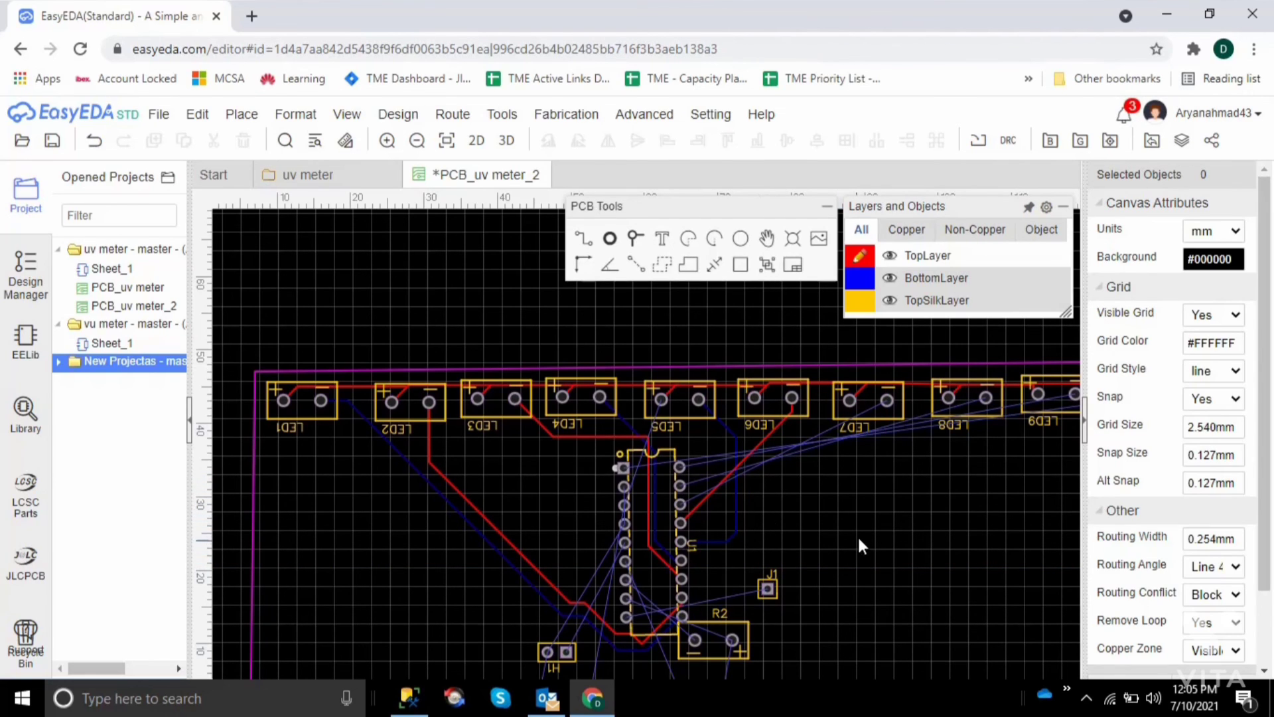
# Examine the unrouted connections between U1 and the LEDs from LED7 onward at the board's right side
pyautogui.press('Right')
pyautogui.press('Right')
pyautogui.press('Right')
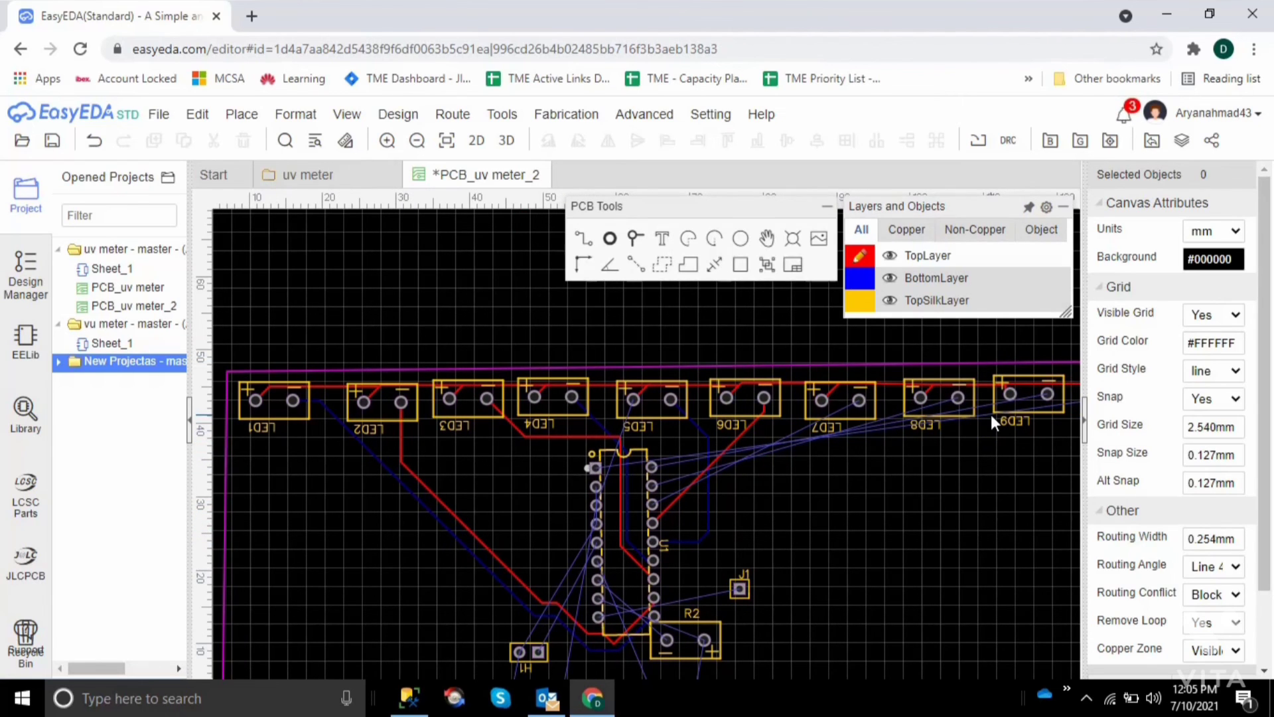
pyautogui.press('Down')
pyautogui.press('Down')
pyautogui.press('Right')
pyautogui.press('Right')
pyautogui.press('Right')
pyautogui.press('Right')
pyautogui.press('Right')
pyautogui.press('Right')
pyautogui.press('Right')
pyautogui.press('Right')
pyautogui.press('Right')
pyautogui.press('Right')
pyautogui.press('Right')
pyautogui.press('Right')
pyautogui.press('Right')
pyautogui.press('Right')
pyautogui.press('Right')
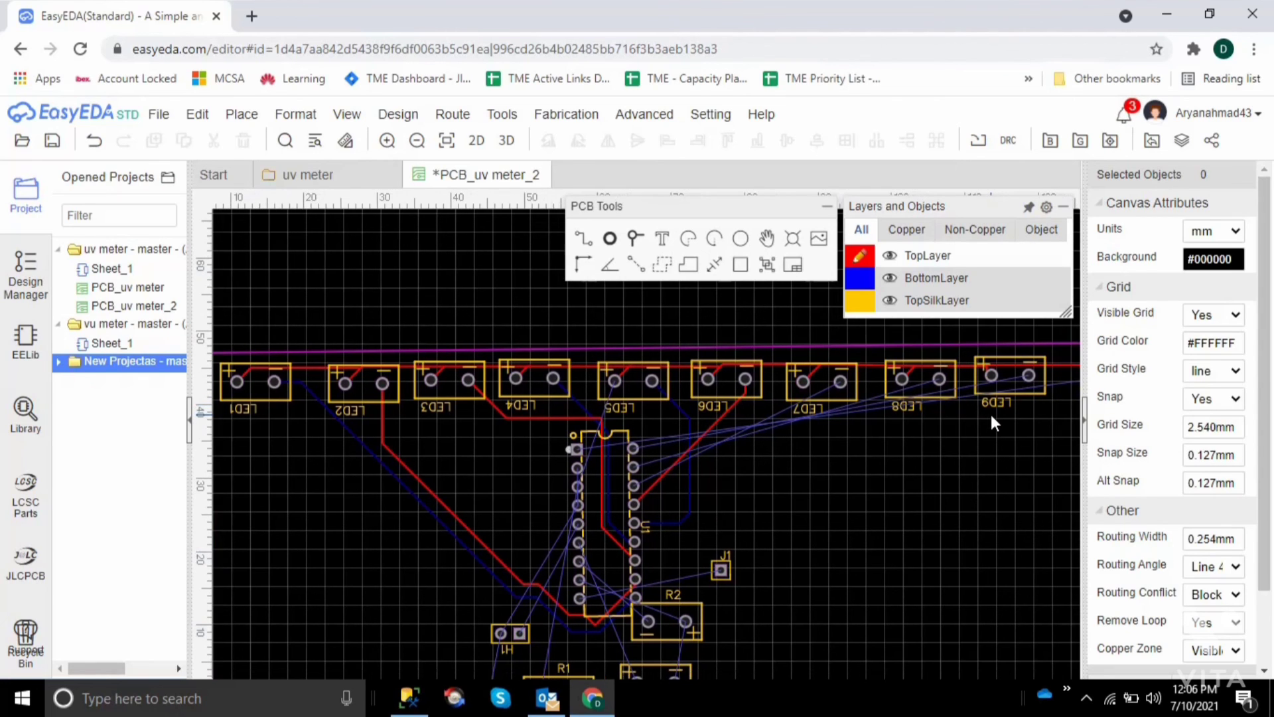